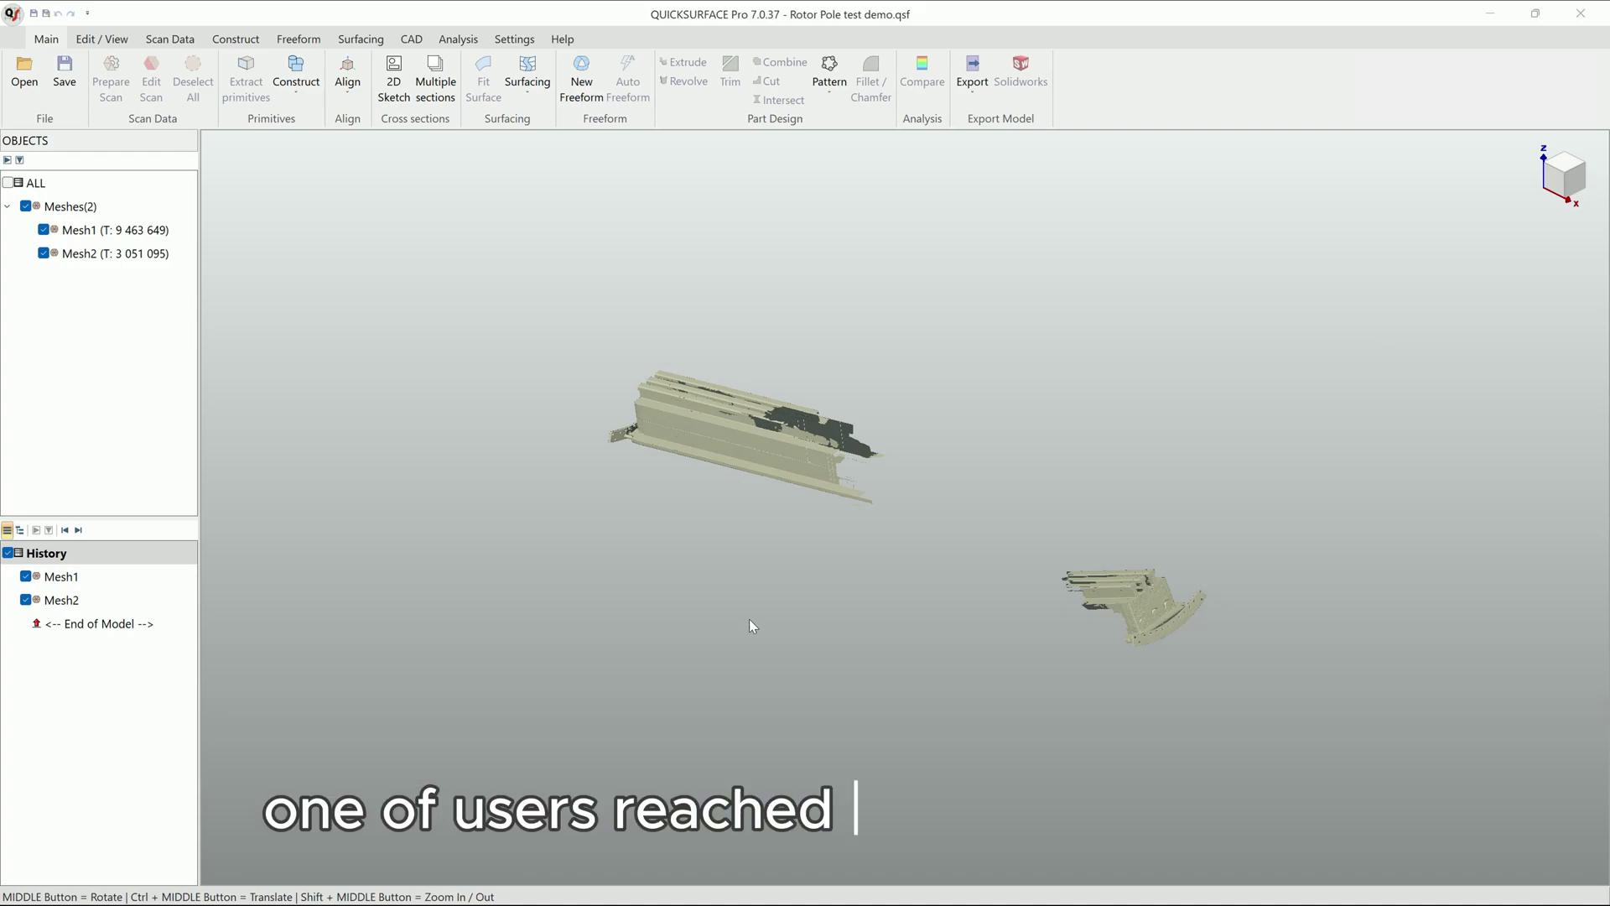
# - Hide Mesh1 and orbit the long pole scan Mesh2 to expose its bars' top surfaces
pyautogui.moveTo(1024, 646)
pyautogui.mouseDown(button='middle')
pyautogui.moveTo(927, 631)
pyautogui.moveTo(786, 322)
pyautogui.moveTo(1015, 587)
pyautogui.moveTo(903, 527)
pyautogui.moveTo(1071, 769)
pyautogui.moveTo(1001, 654)
pyautogui.moveTo(1204, 339)
pyautogui.moveTo(1049, 597)
pyautogui.moveTo(1141, 576)
pyautogui.moveTo(849, 524)
pyautogui.moveTo(1125, 575)
pyautogui.moveTo(1043, 542)
pyautogui.moveTo(935, 608)
pyautogui.mouseUp(button='middle')
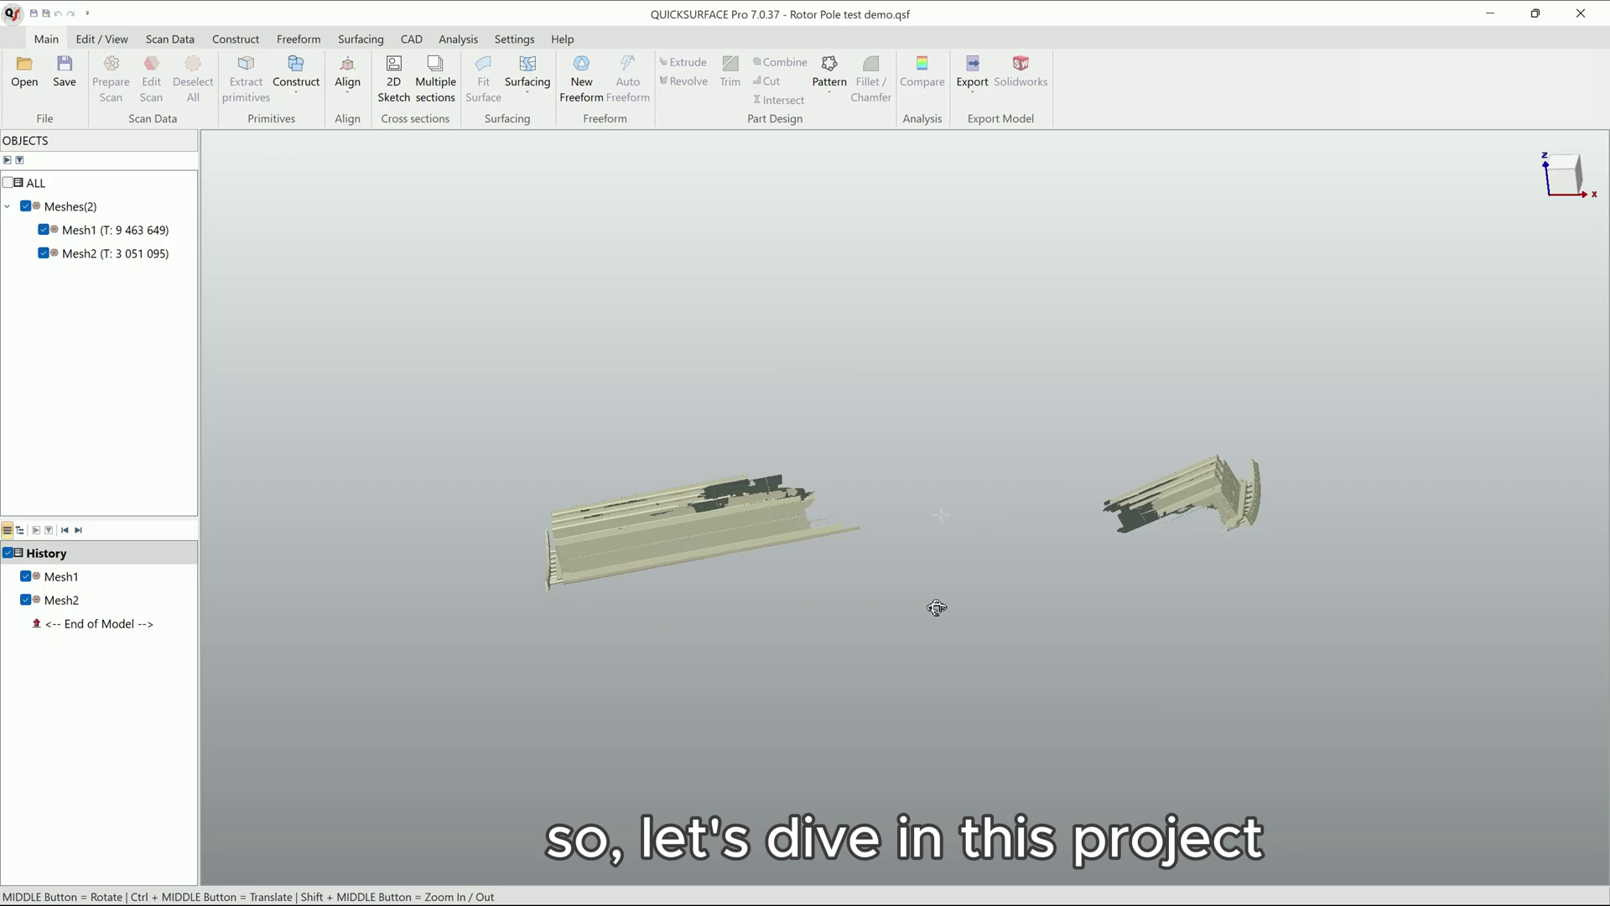
pyautogui.moveTo(937, 608)
pyautogui.mouseDown(button='middle')
pyautogui.moveTo(852, 528)
pyautogui.moveTo(859, 757)
pyautogui.moveTo(948, 683)
pyautogui.moveTo(909, 827)
pyautogui.moveTo(710, 532)
pyautogui.mouseUp(button='middle')
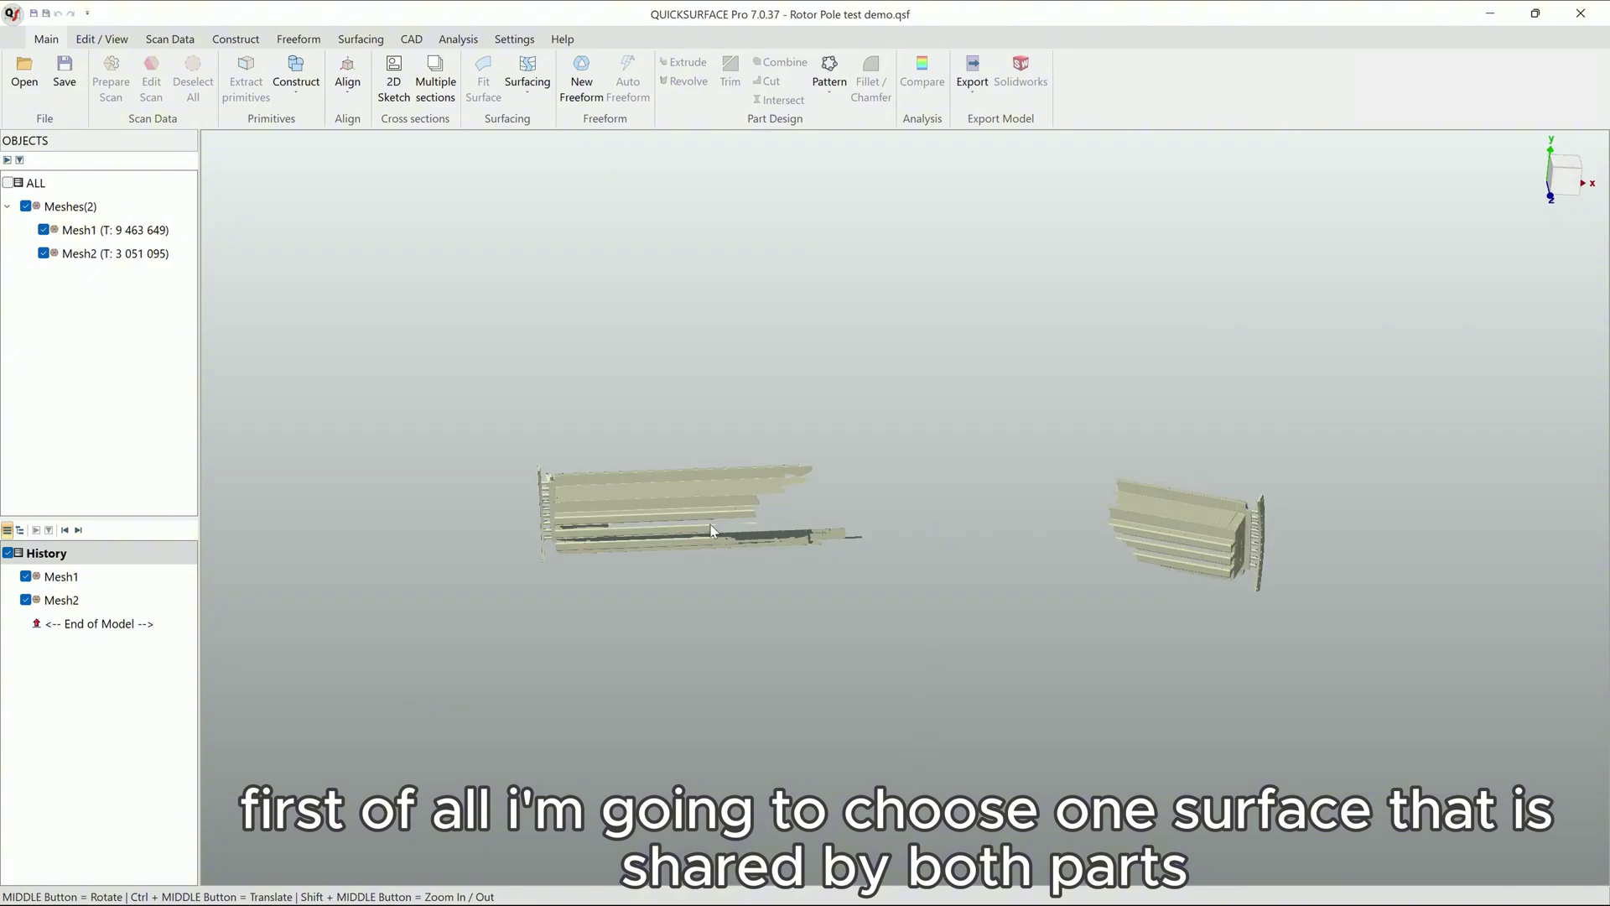
pyautogui.click(44, 230)
pyautogui.scroll(3, 614, 556)
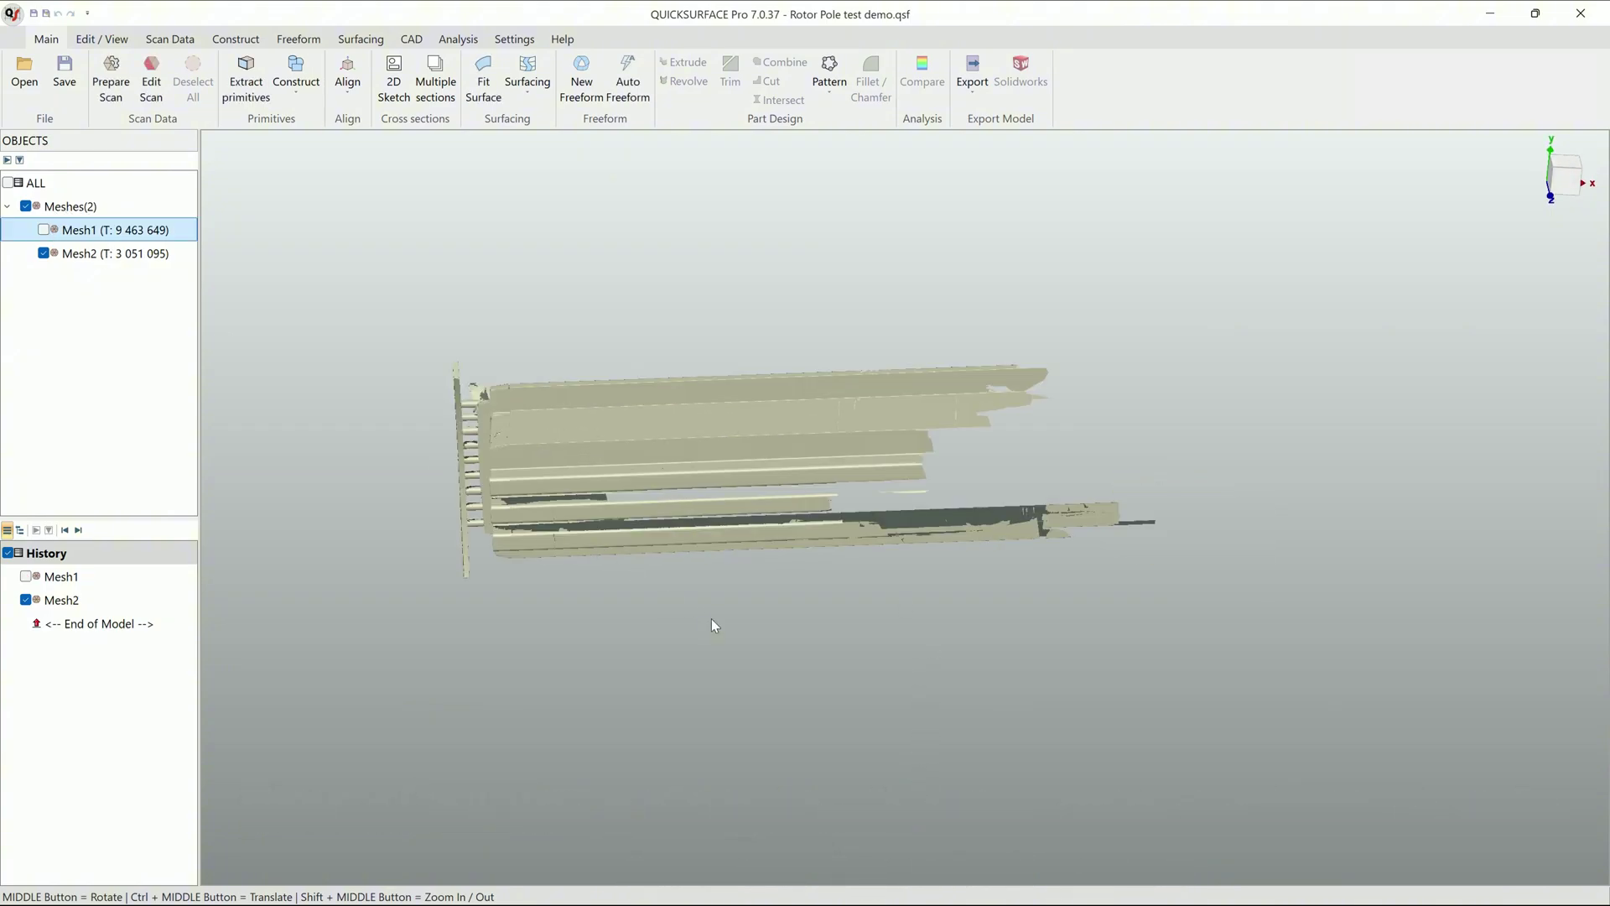
pyautogui.moveTo(711, 625)
pyautogui.mouseDown(button='middle')
pyautogui.moveTo(806, 729)
pyautogui.moveTo(837, 533)
pyautogui.mouseUp(button='middle')
pyautogui.scroll(5, 678, 570)
pyautogui.scroll(2, 787, 599)
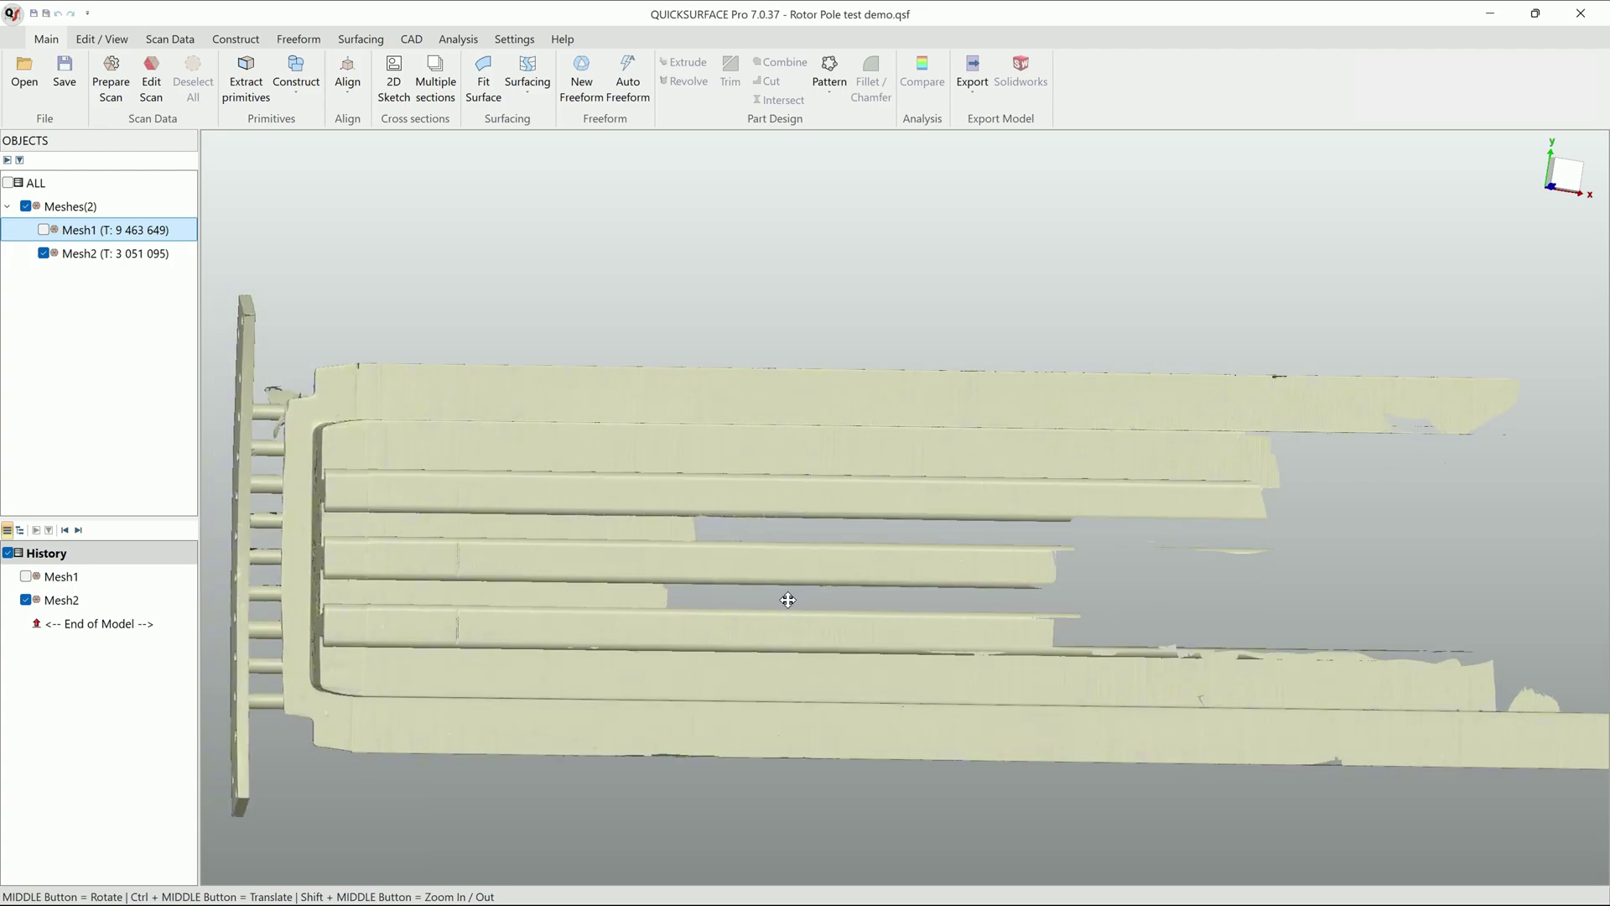
pyautogui.moveTo(787, 600); pyautogui.dragTo(752, 663, button='middle')
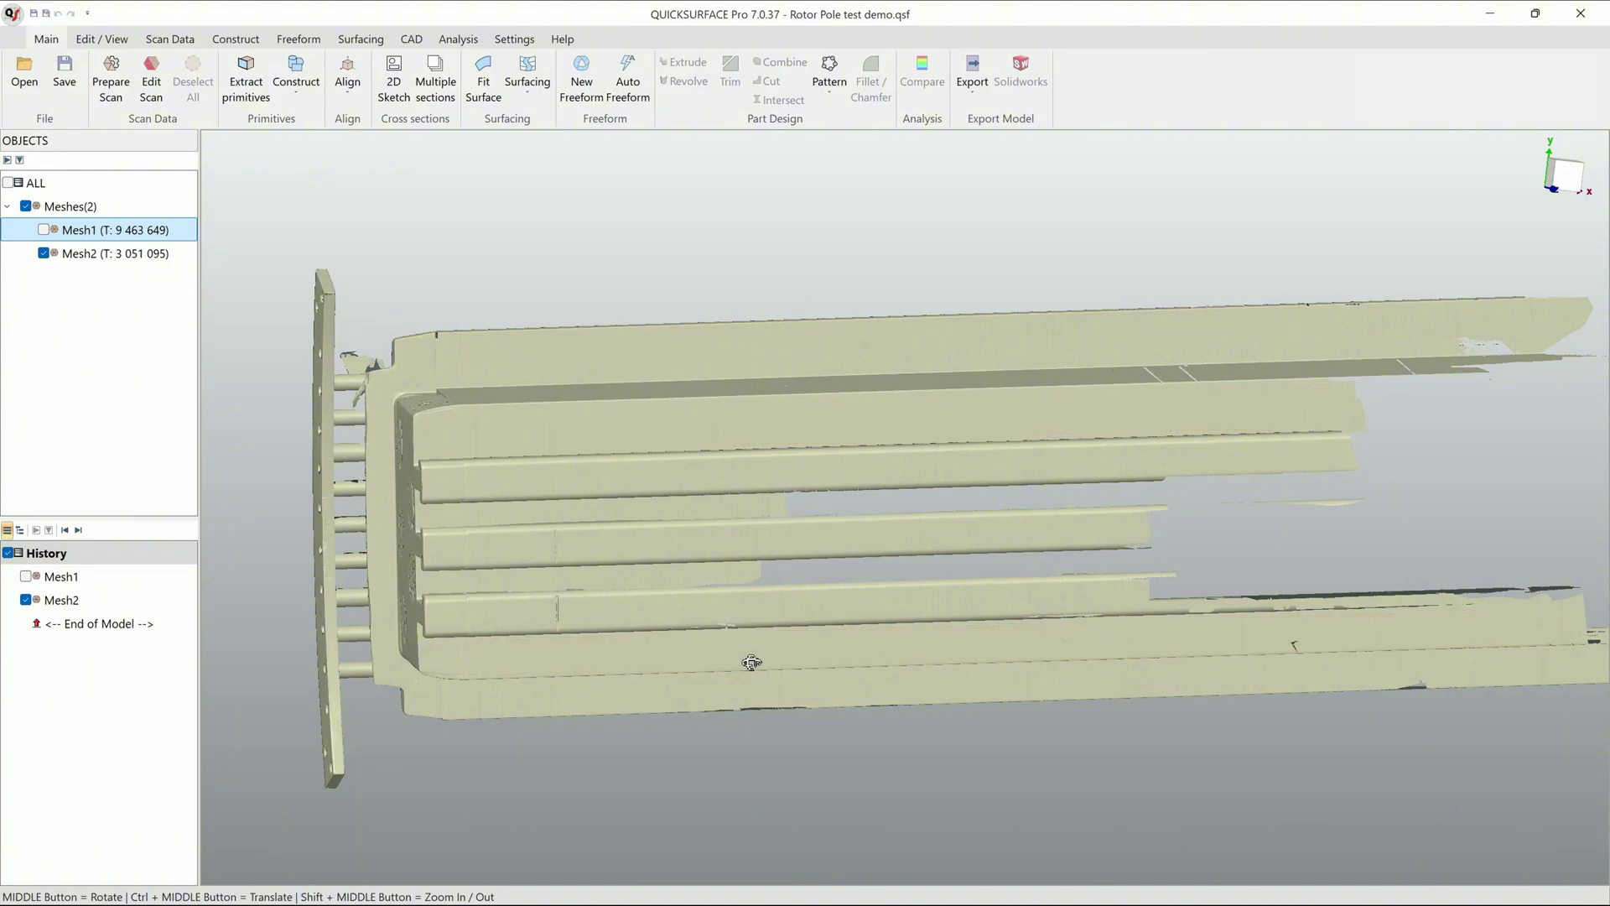
pyautogui.moveTo(750, 663); pyautogui.dragTo(691, 606, button='middle')
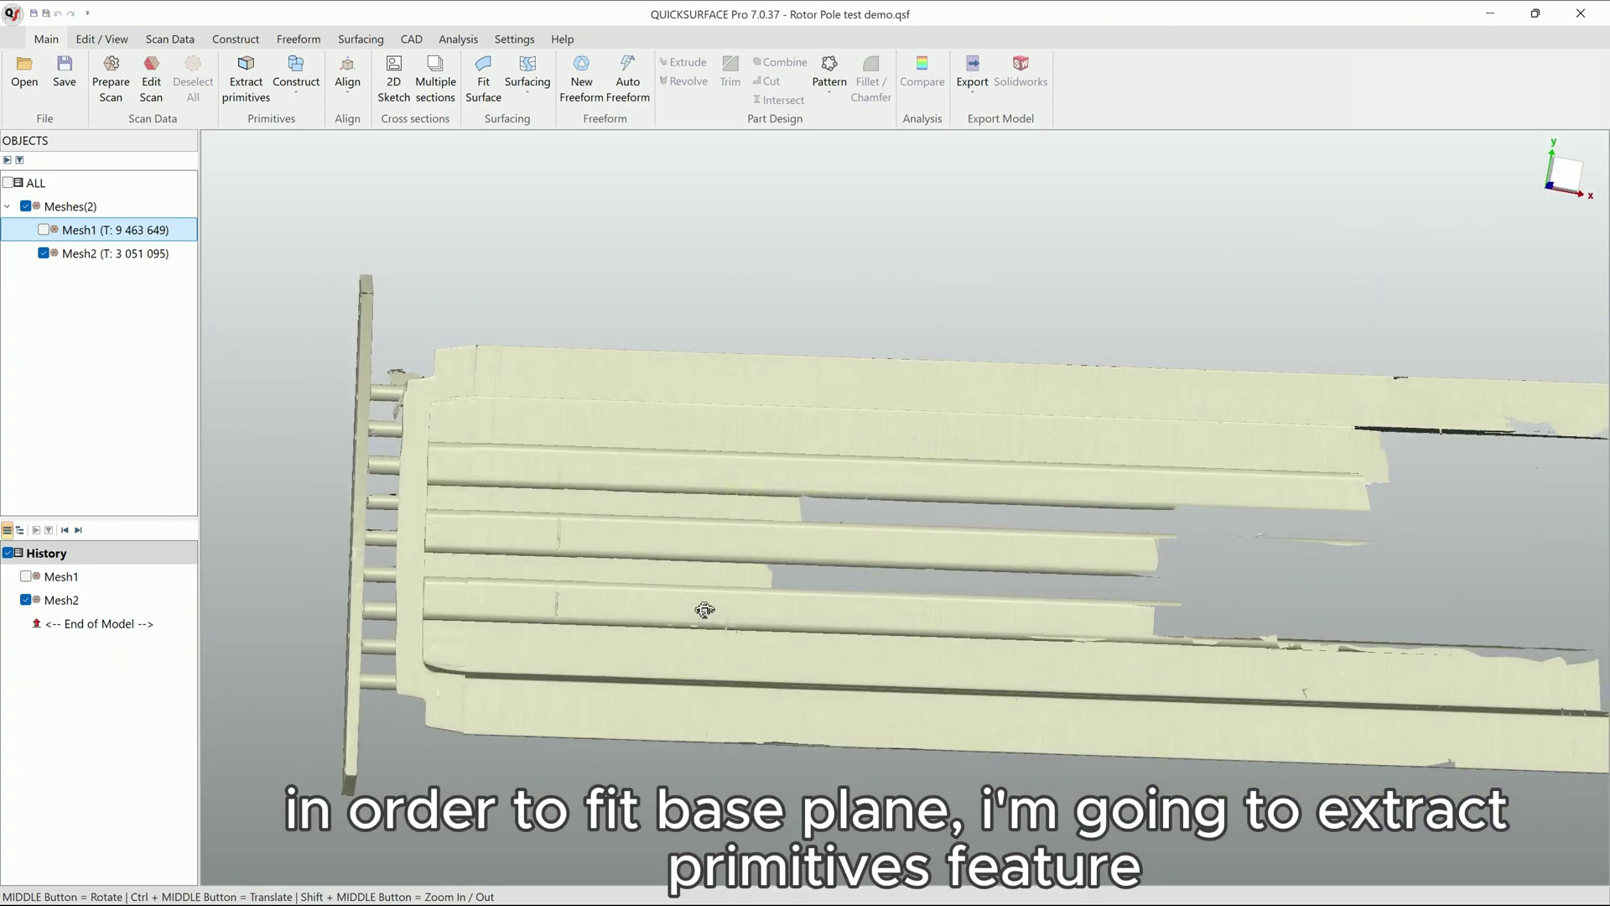
pyautogui.moveTo(691, 605)
pyautogui.mouseDown(button='middle')
pyautogui.moveTo(702, 596)
pyautogui.moveTo(603, 606)
pyautogui.mouseUp(button='middle')
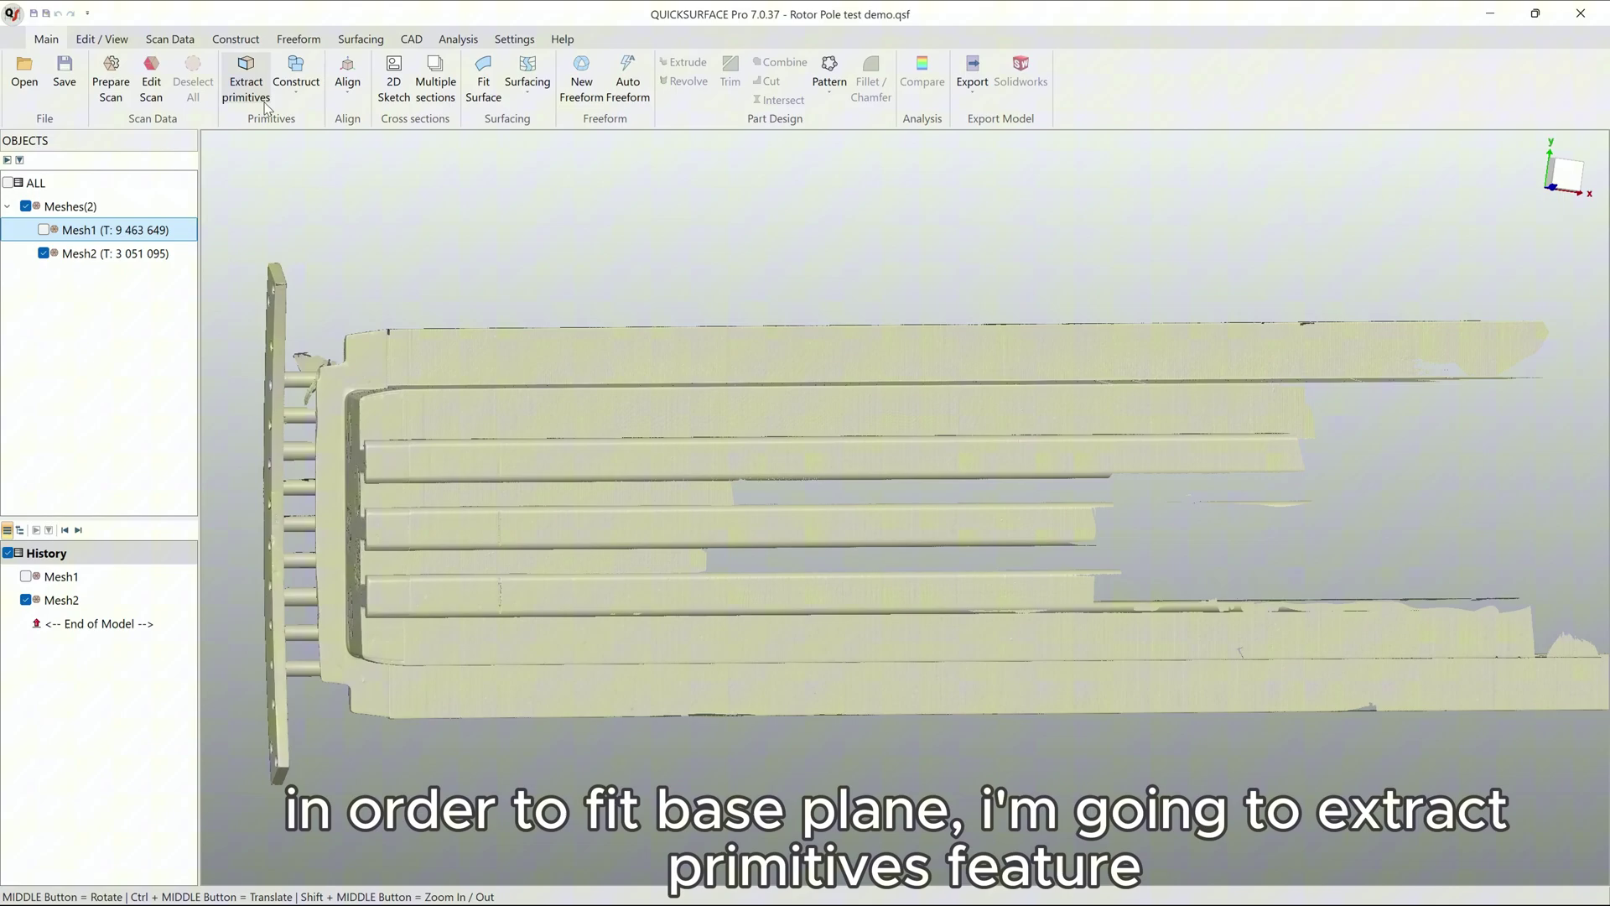
# - Segment Mesh2 into coloured regions with the Magic Wand, tune sensitivity, and select the pink flat region
pyautogui.click(247, 83)
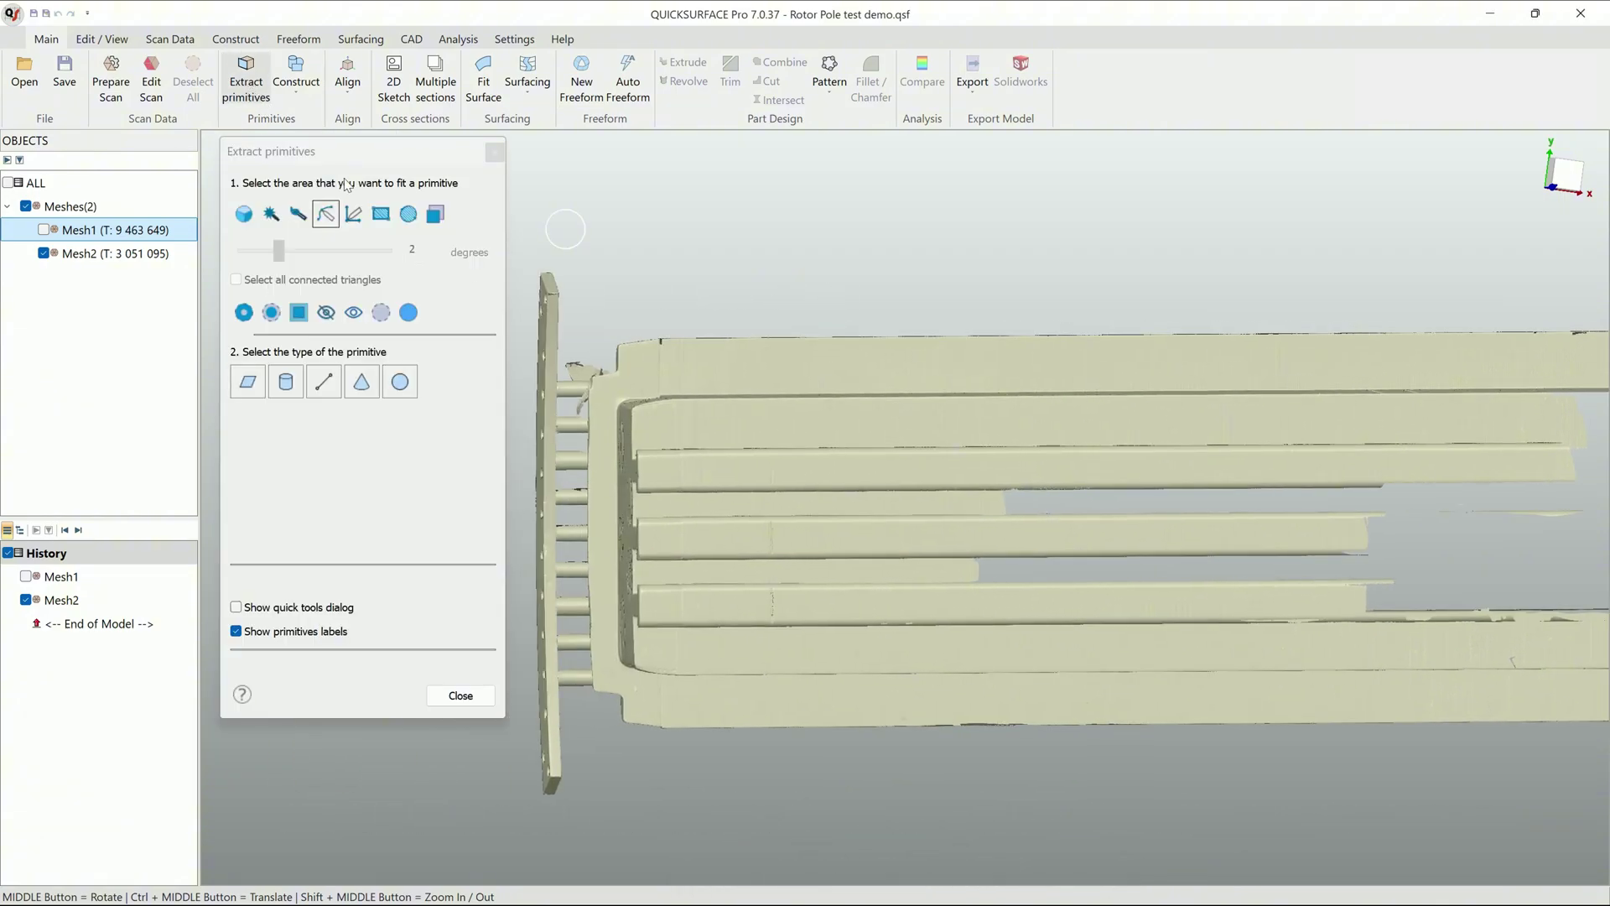
pyautogui.click(246, 216)
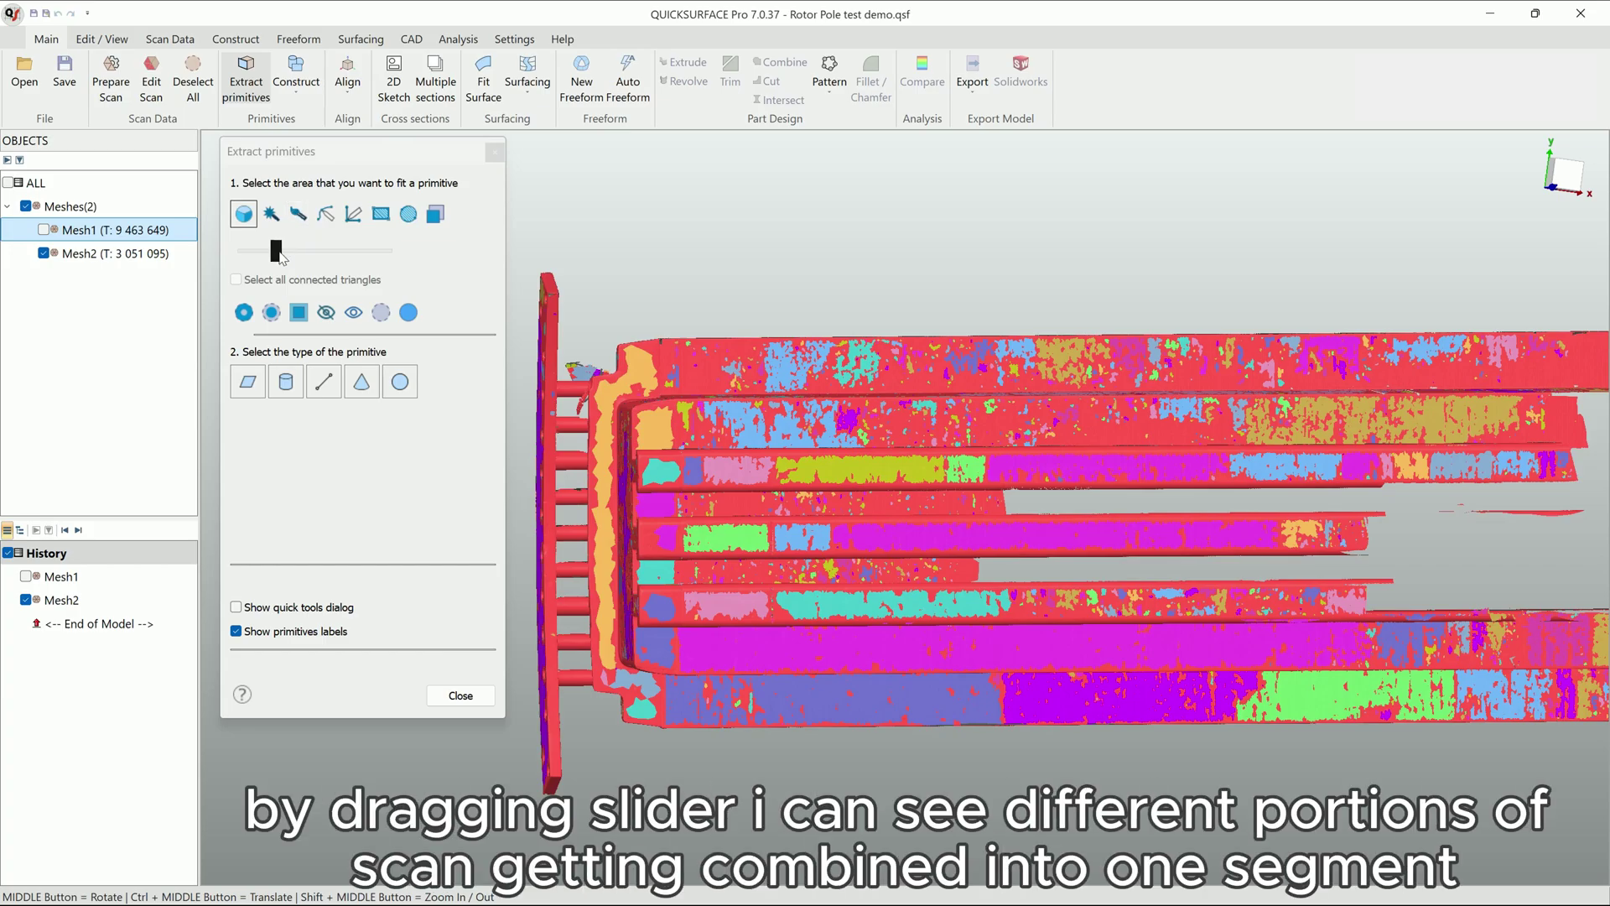
pyautogui.moveTo(276, 256); pyautogui.dragTo(277, 261)
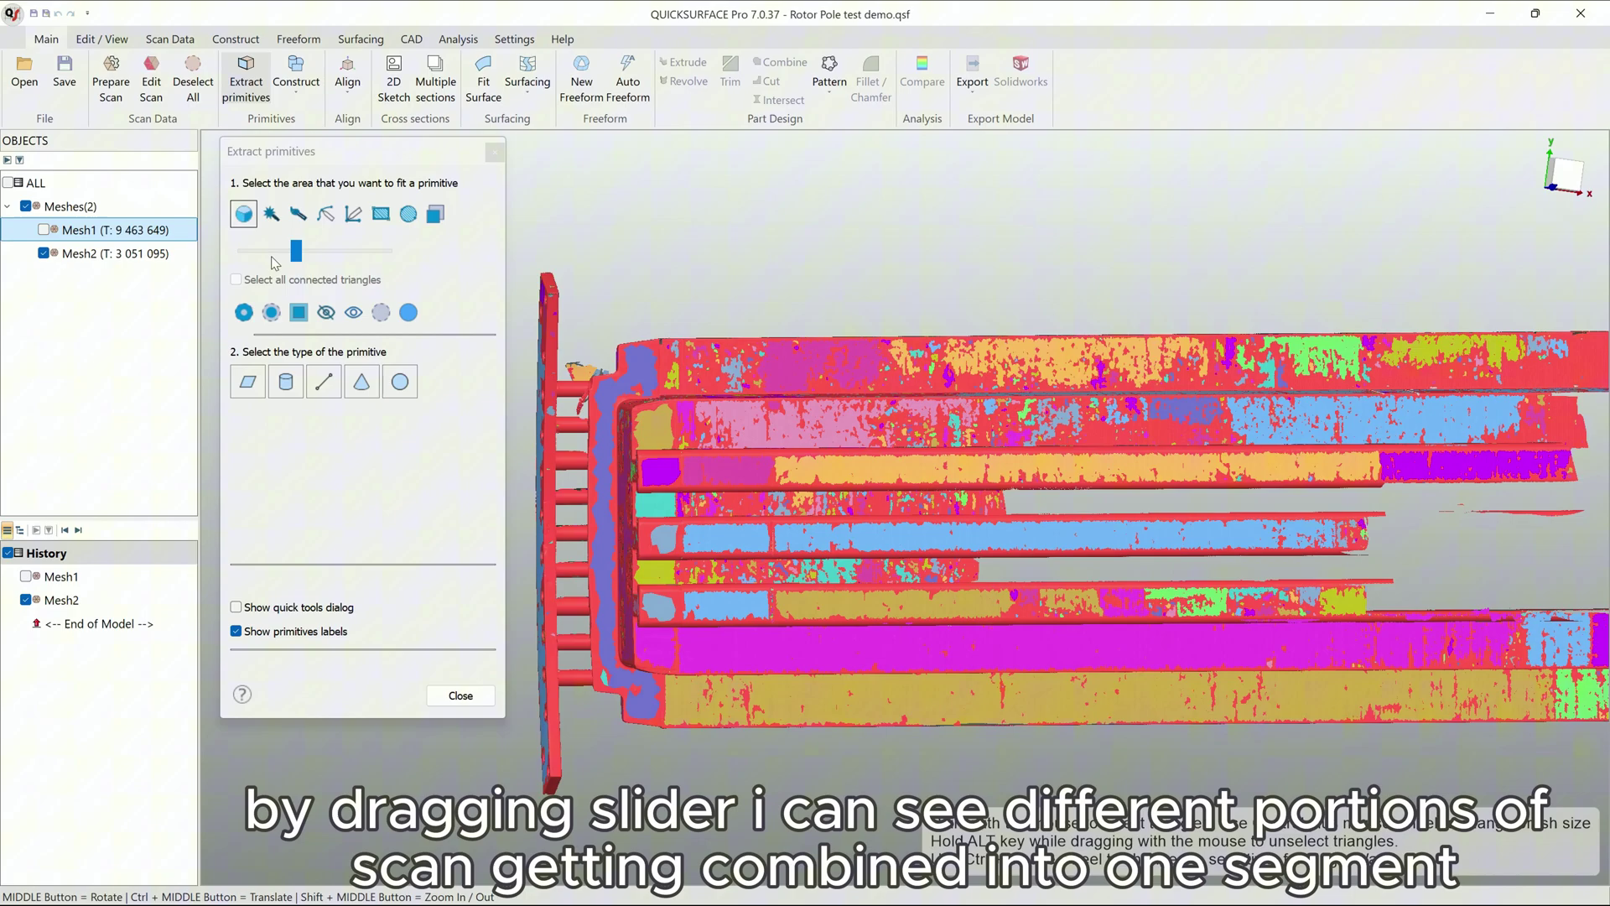
pyautogui.keyDown('ctrl'); pyautogui.scroll(1, 271, 262); pyautogui.keyUp('ctrl')
pyautogui.keyDown('ctrl'); pyautogui.scroll(1, 271, 262); pyautogui.keyUp('ctrl')
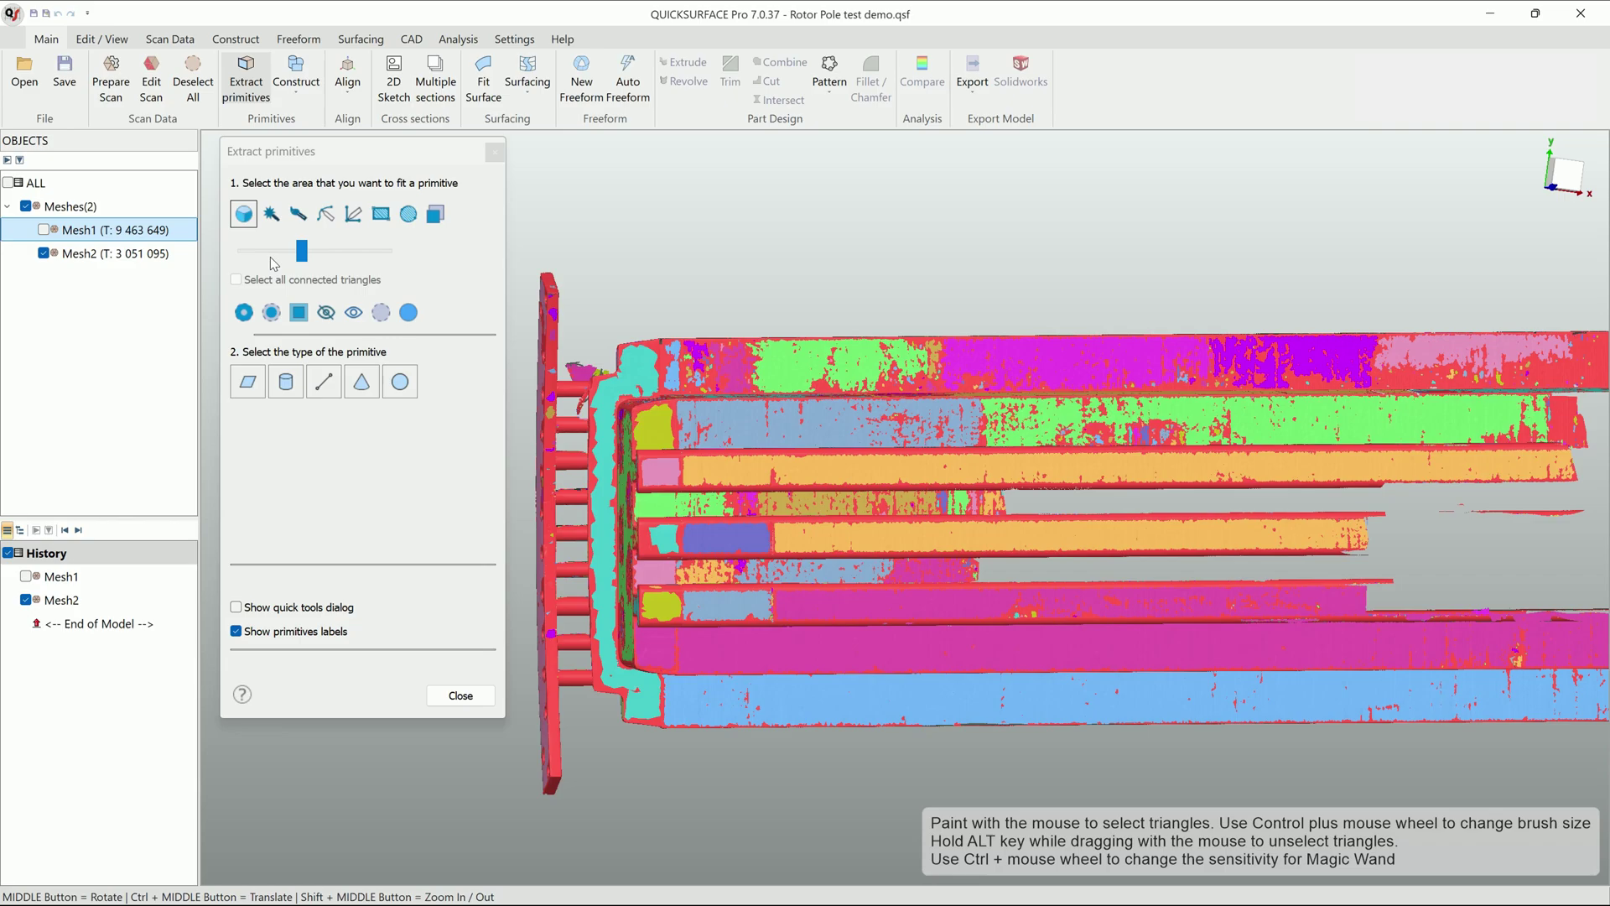
pyautogui.keyDown('ctrl'); pyautogui.moveTo(838, 392); pyautogui.dragTo(979, 581, button='middle'); pyautogui.keyUp('ctrl')
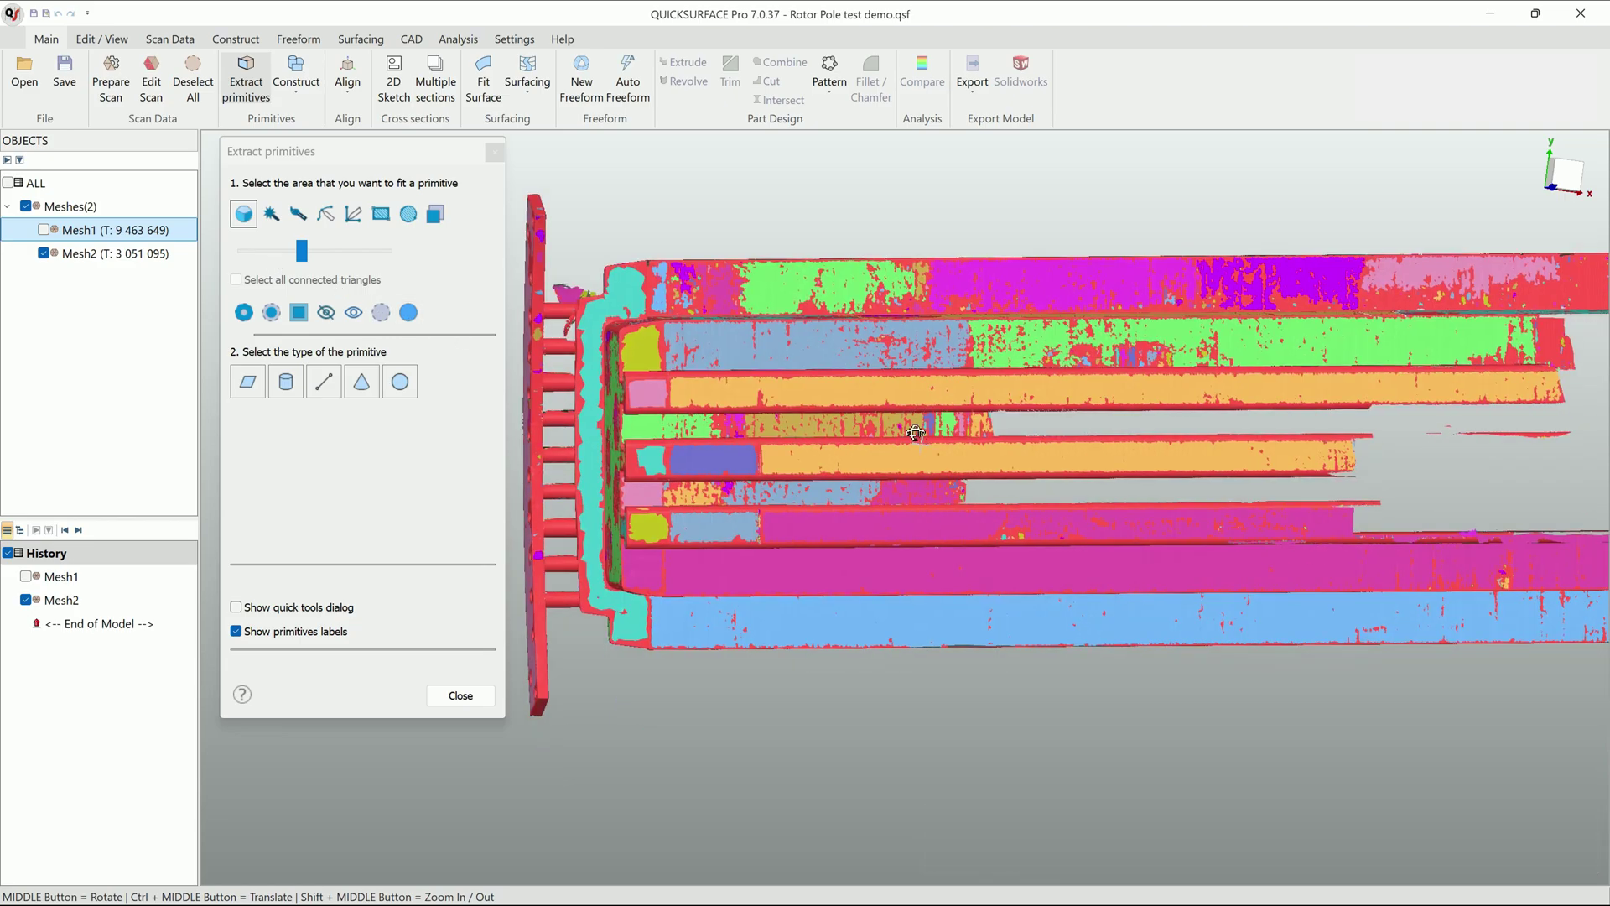
pyautogui.click(959, 572)
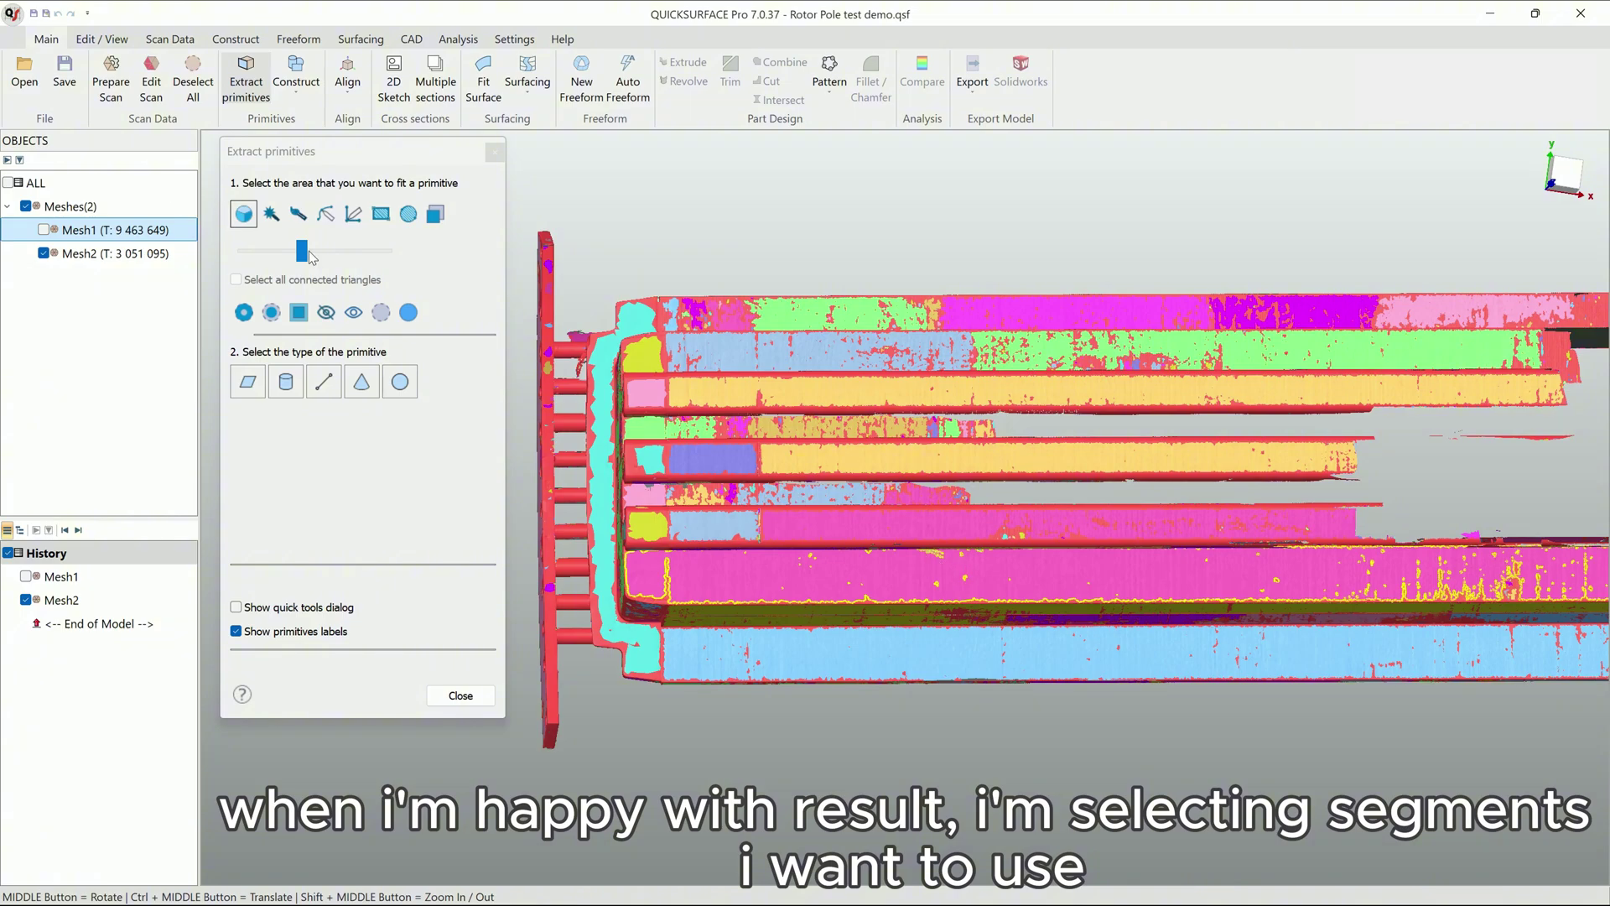
pyautogui.moveTo(298, 249); pyautogui.dragTo(292, 251)
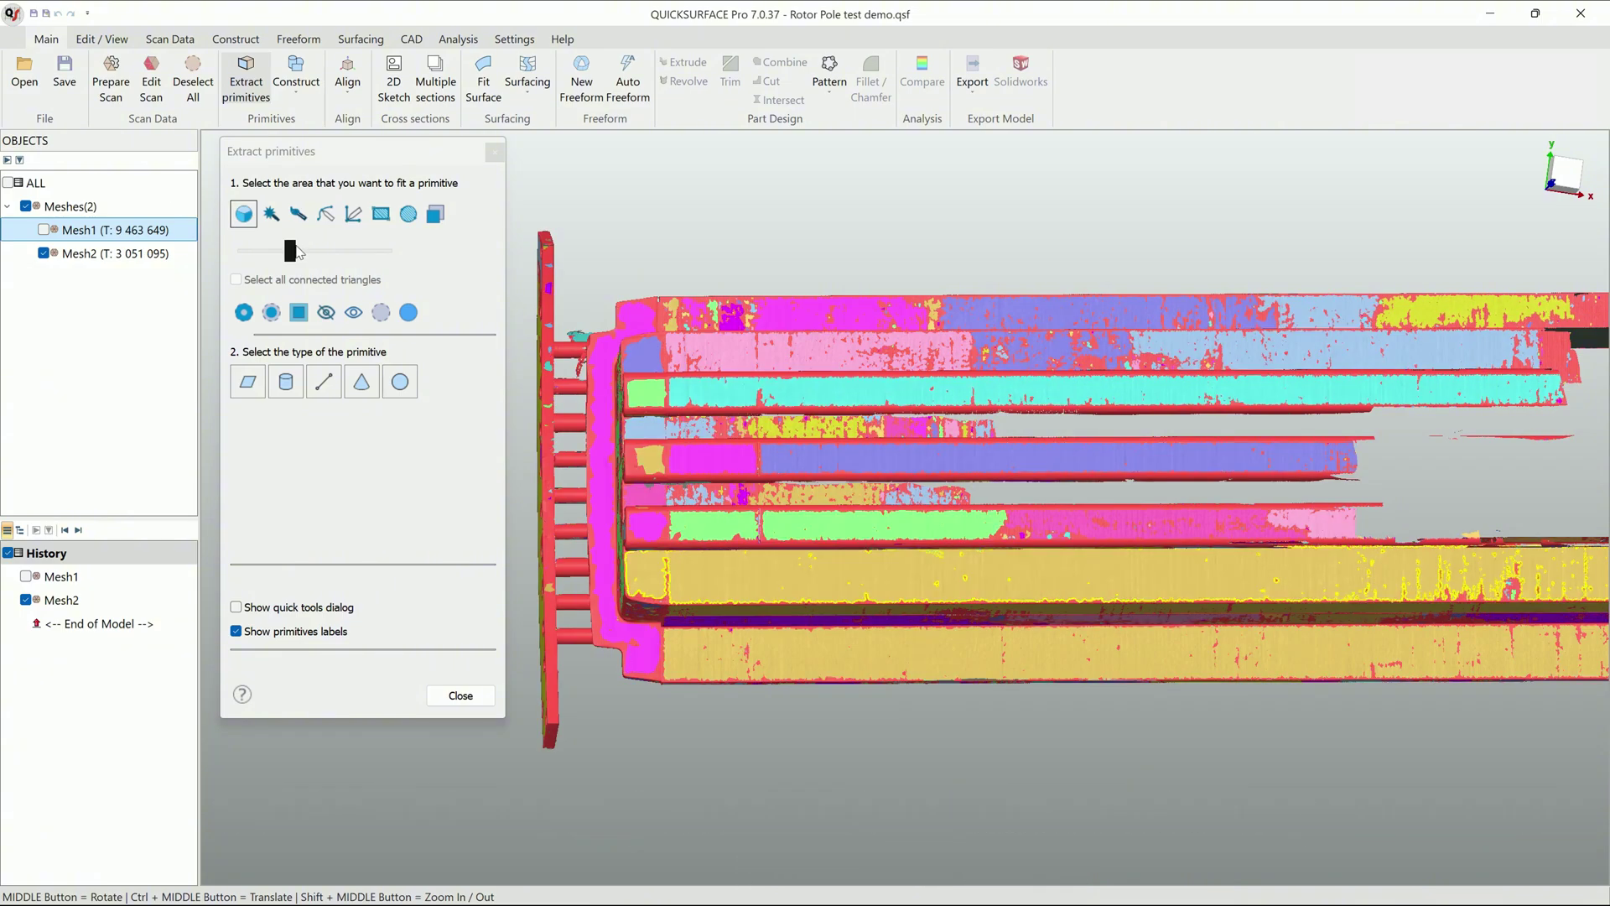
pyautogui.scroll(-1, 298, 251)
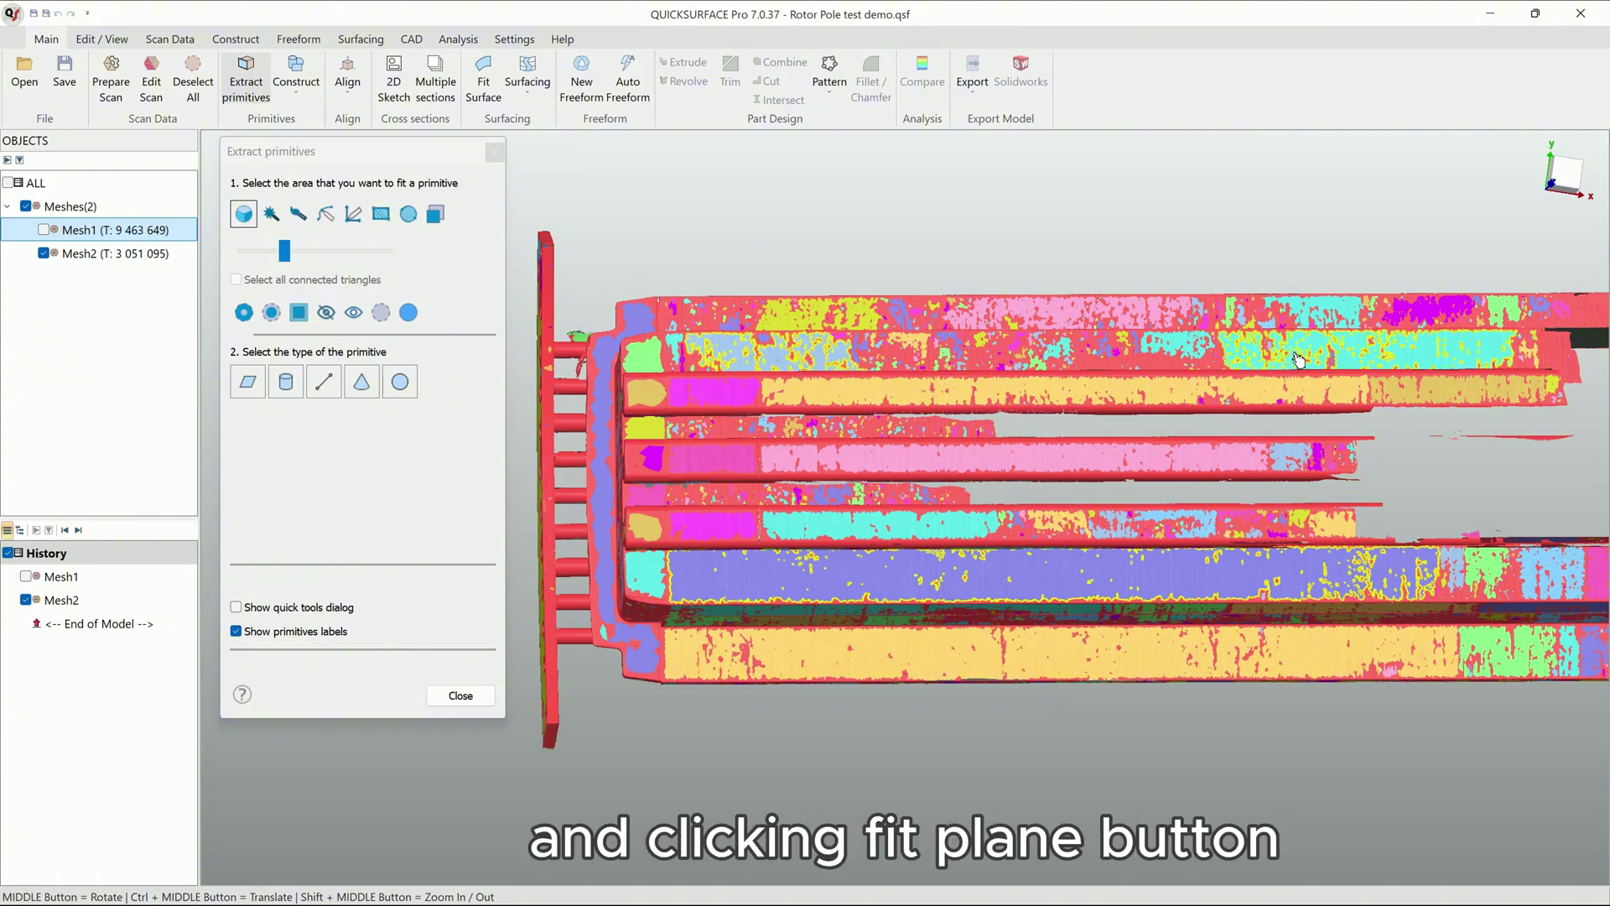
# - Fit a trial plane to the selected regions and inspect its deviation colour map
pyautogui.click(248, 383)
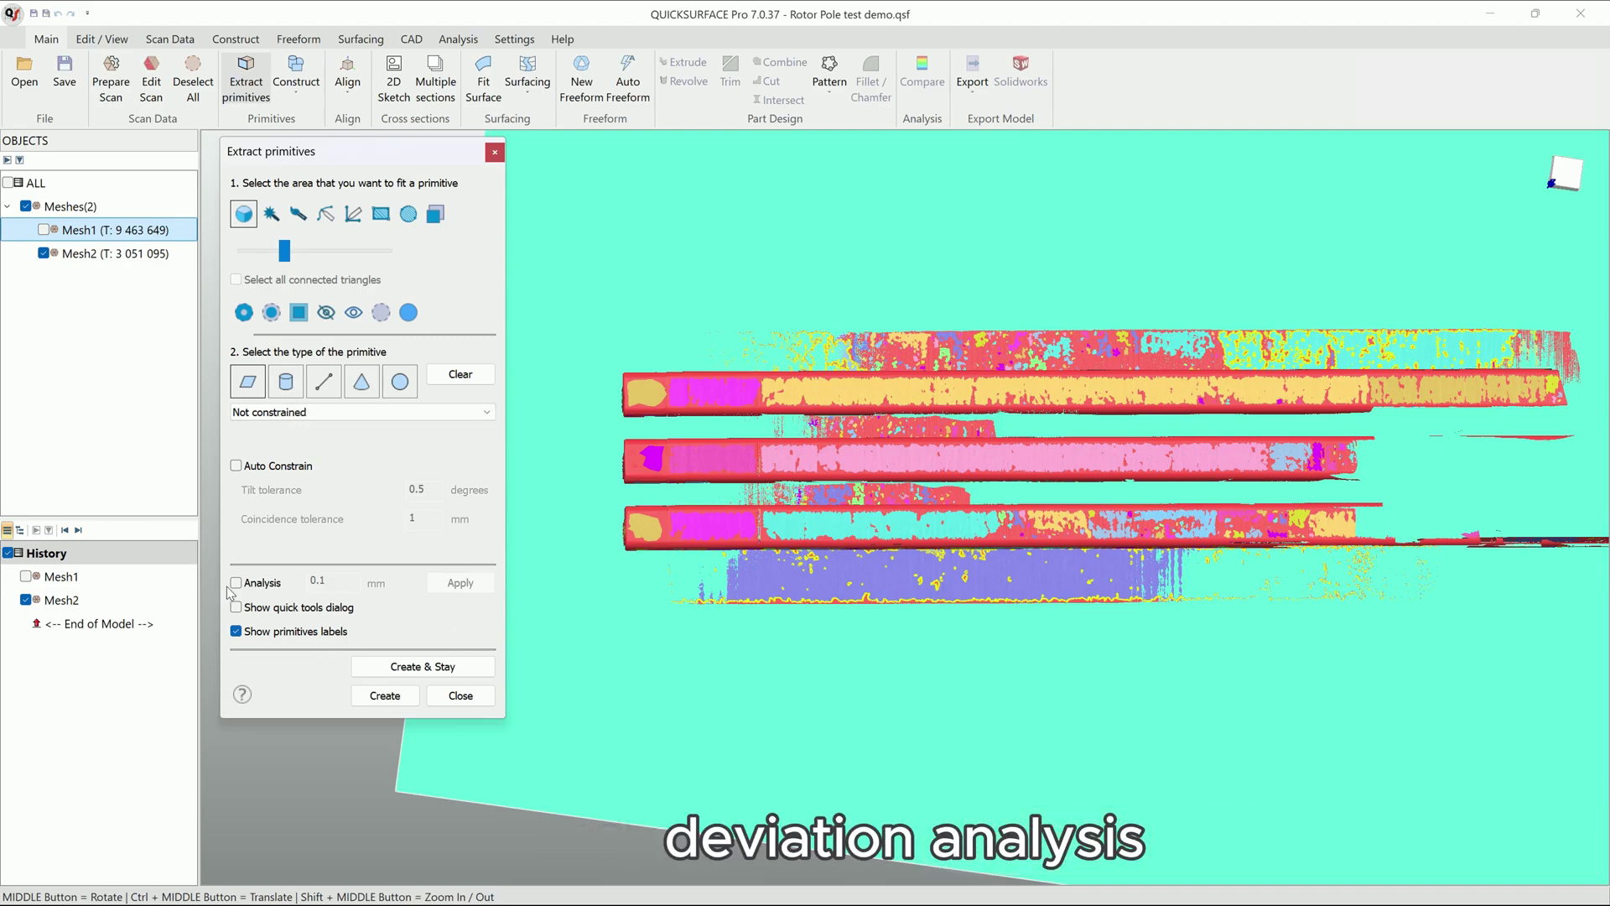
pyautogui.click(237, 582)
pyautogui.moveTo(1007, 566)
pyautogui.mouseDown(button='middle')
pyautogui.moveTo(1226, 595)
pyautogui.moveTo(983, 488)
pyautogui.moveTo(852, 549)
pyautogui.moveTo(1119, 566)
pyautogui.mouseUp(button='middle')
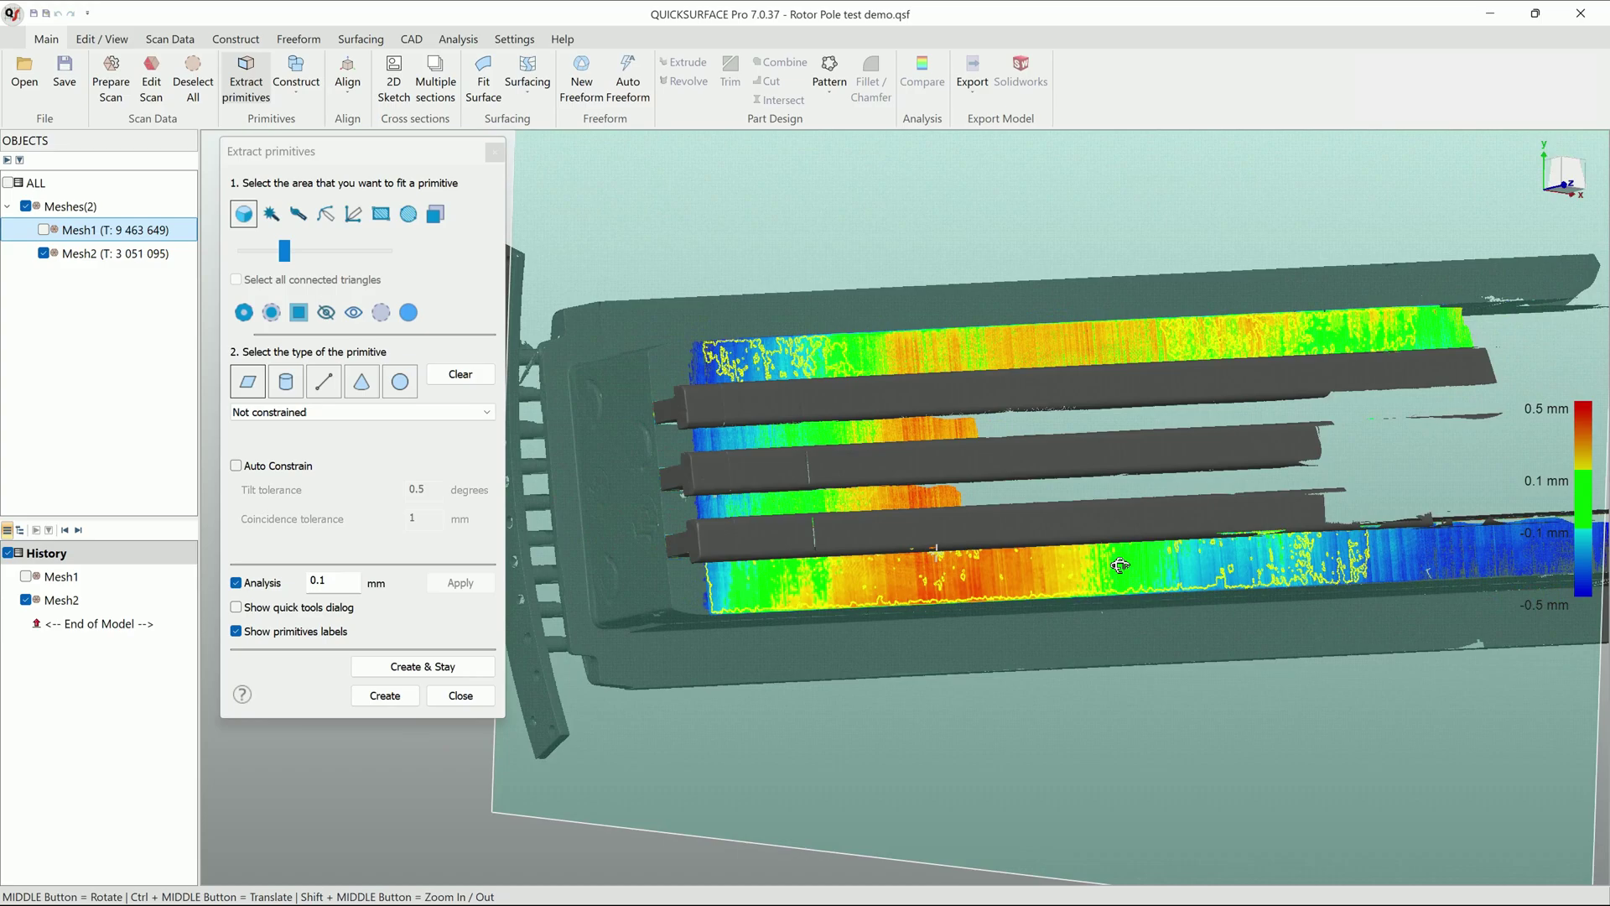
pyautogui.click(237, 583)
pyautogui.moveTo(683, 563)
pyautogui.mouseDown(button='middle')
pyautogui.moveTo(1276, 562)
pyautogui.moveTo(1151, 576)
pyautogui.moveTo(957, 297)
pyautogui.mouseUp(button='middle')
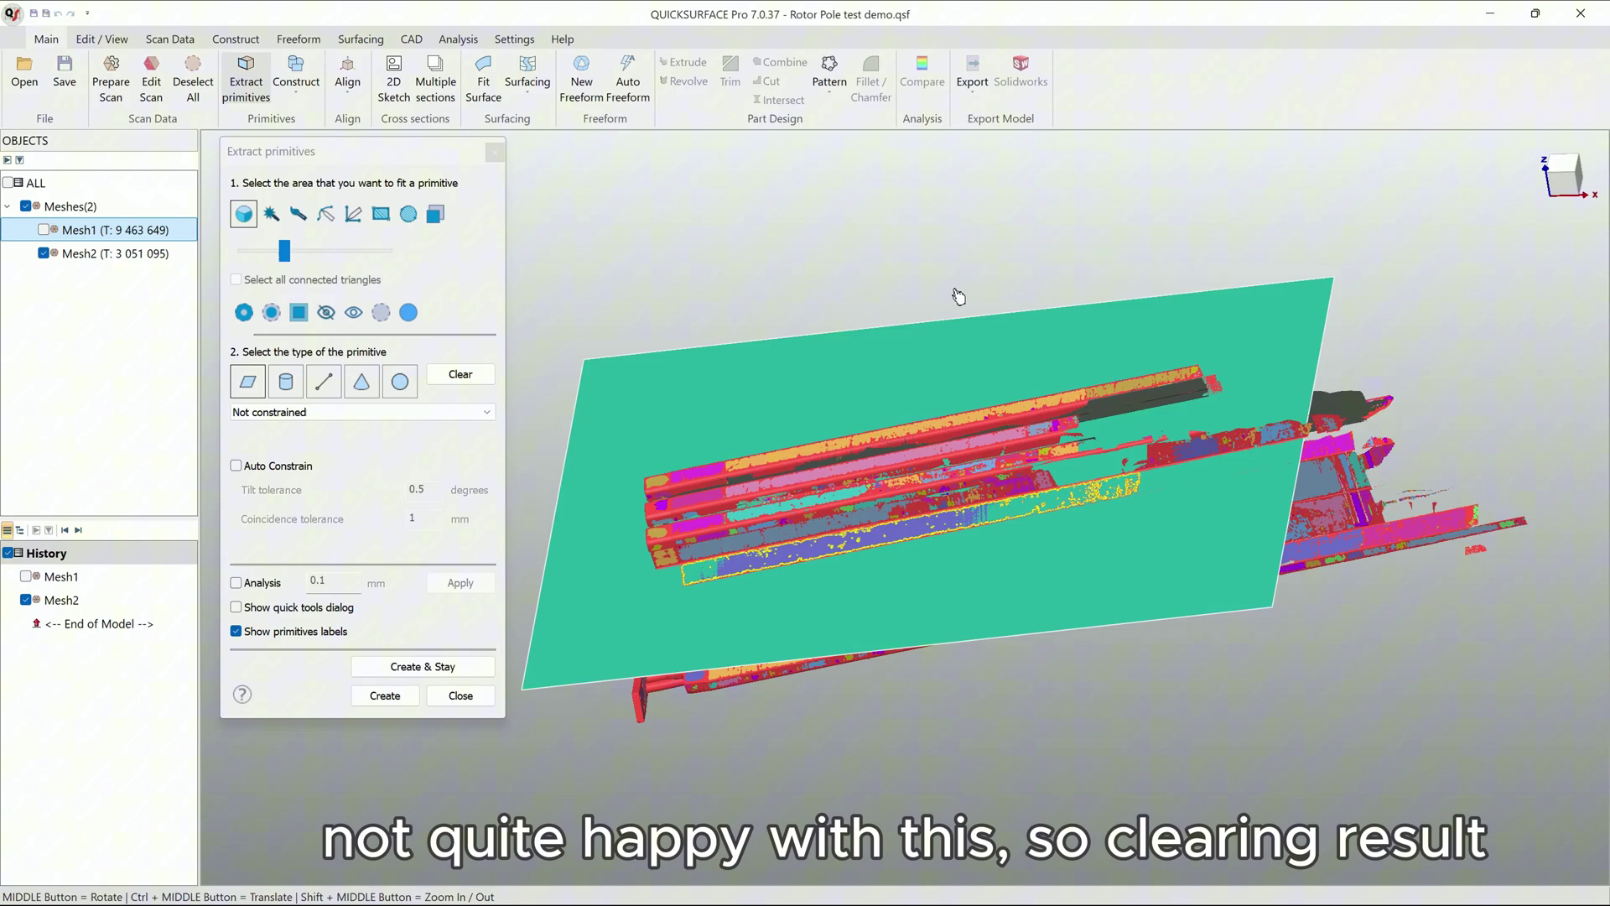
pyautogui.moveTo(1021, 398); pyautogui.dragTo(592, 398, button='middle')
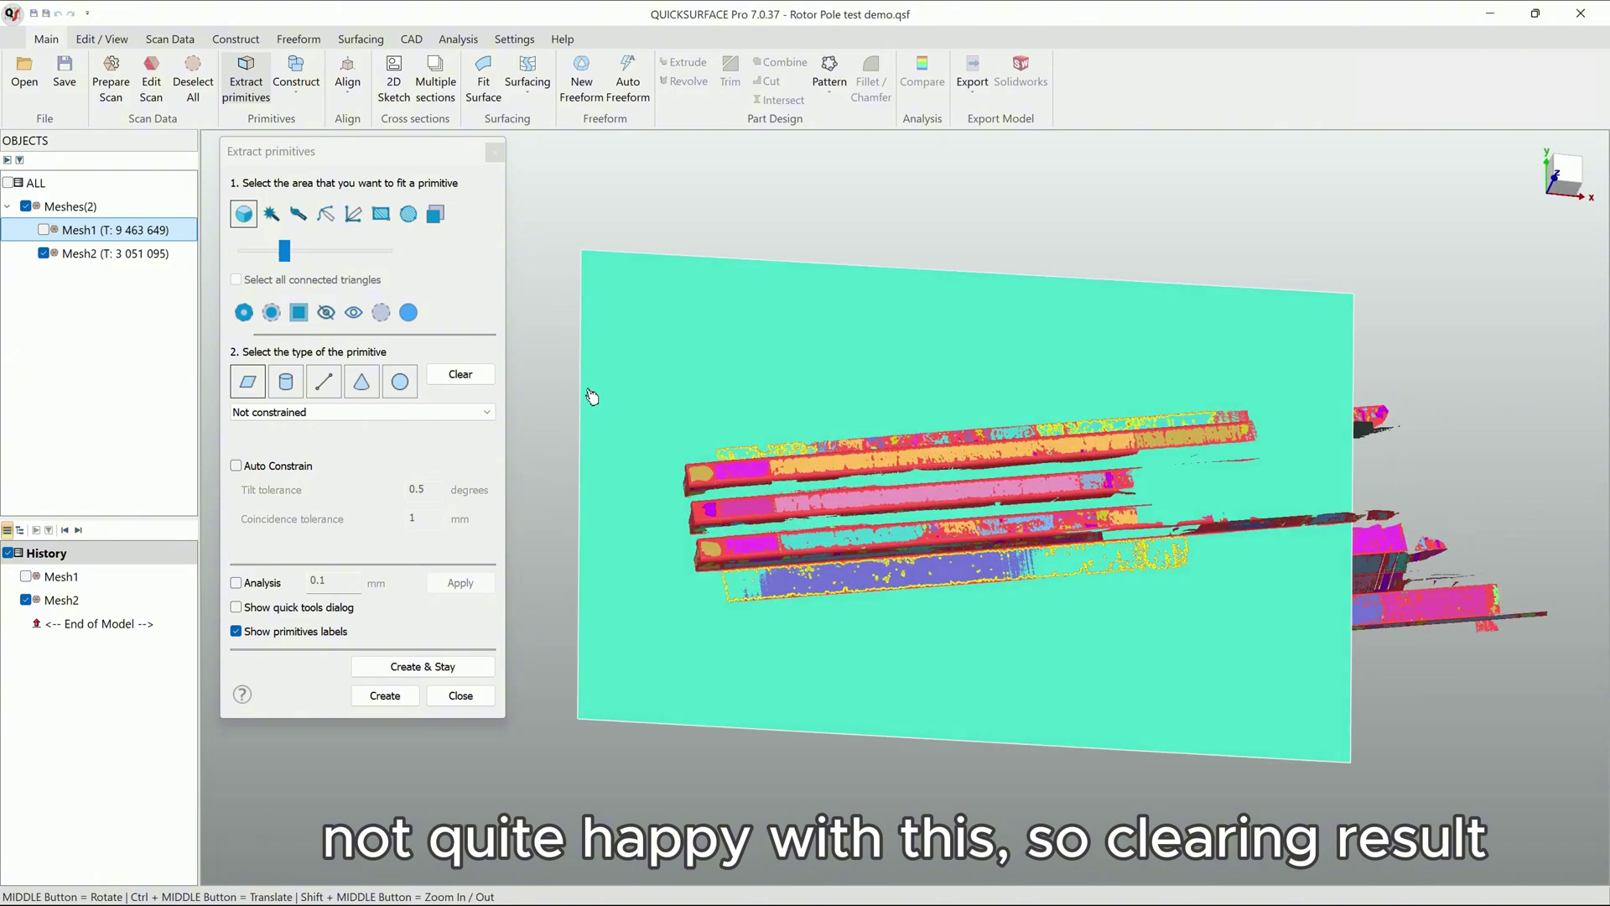
# - Clear the trial plane and select new flat regions on the lower and upper bars
pyautogui.click(461, 374)
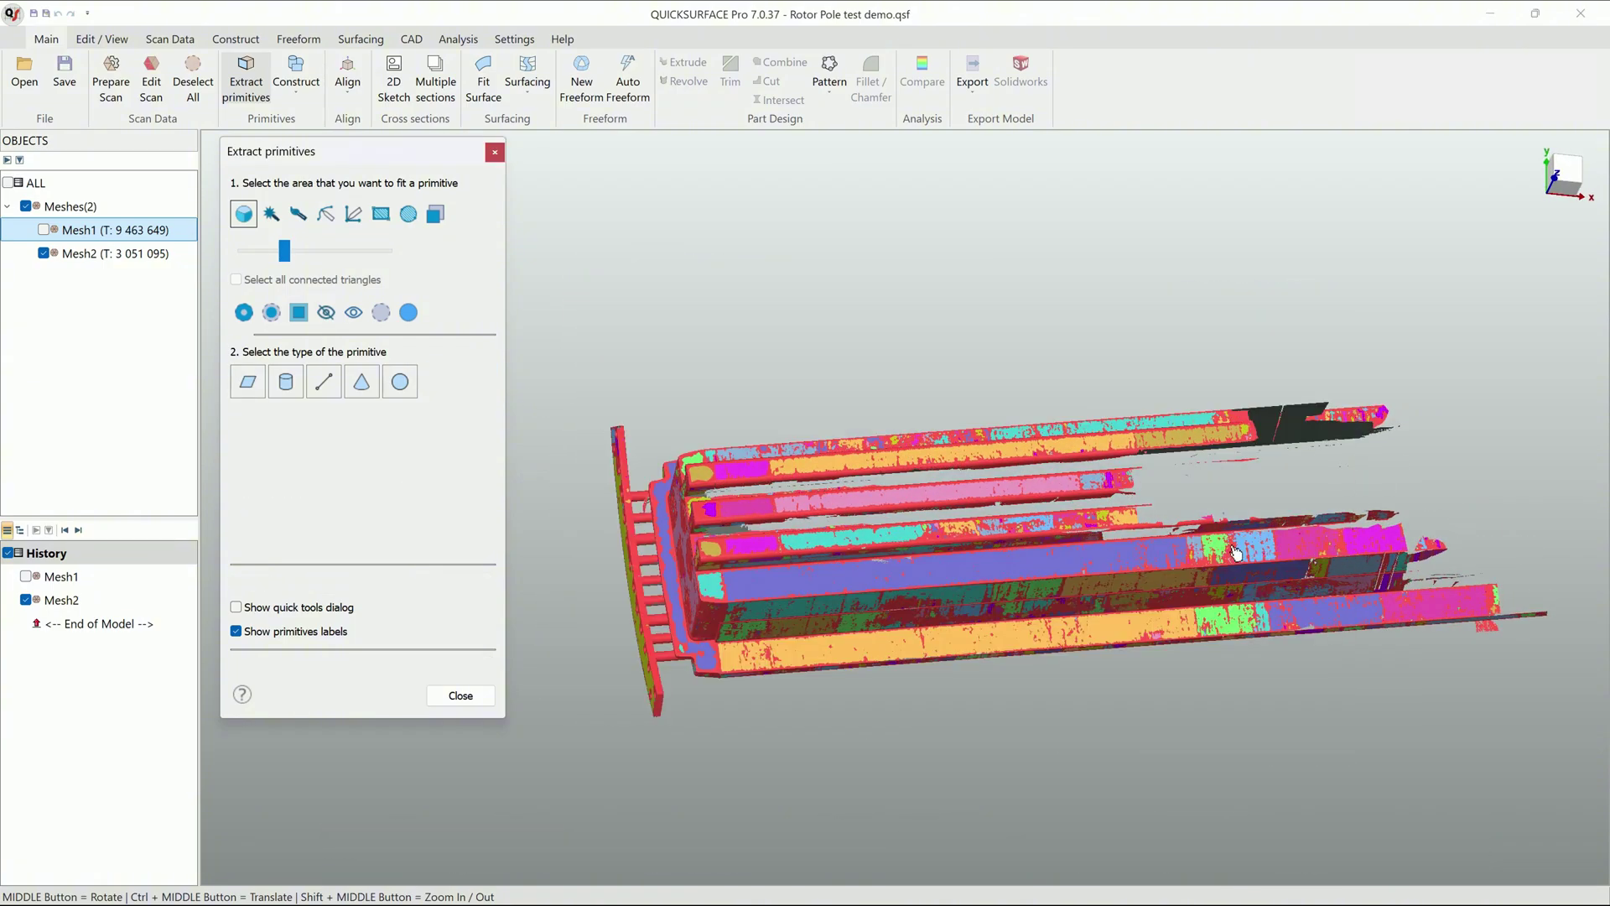
pyautogui.moveTo(1237, 554); pyautogui.dragTo(1221, 617, button='middle')
pyautogui.scroll(3, 1217, 629)
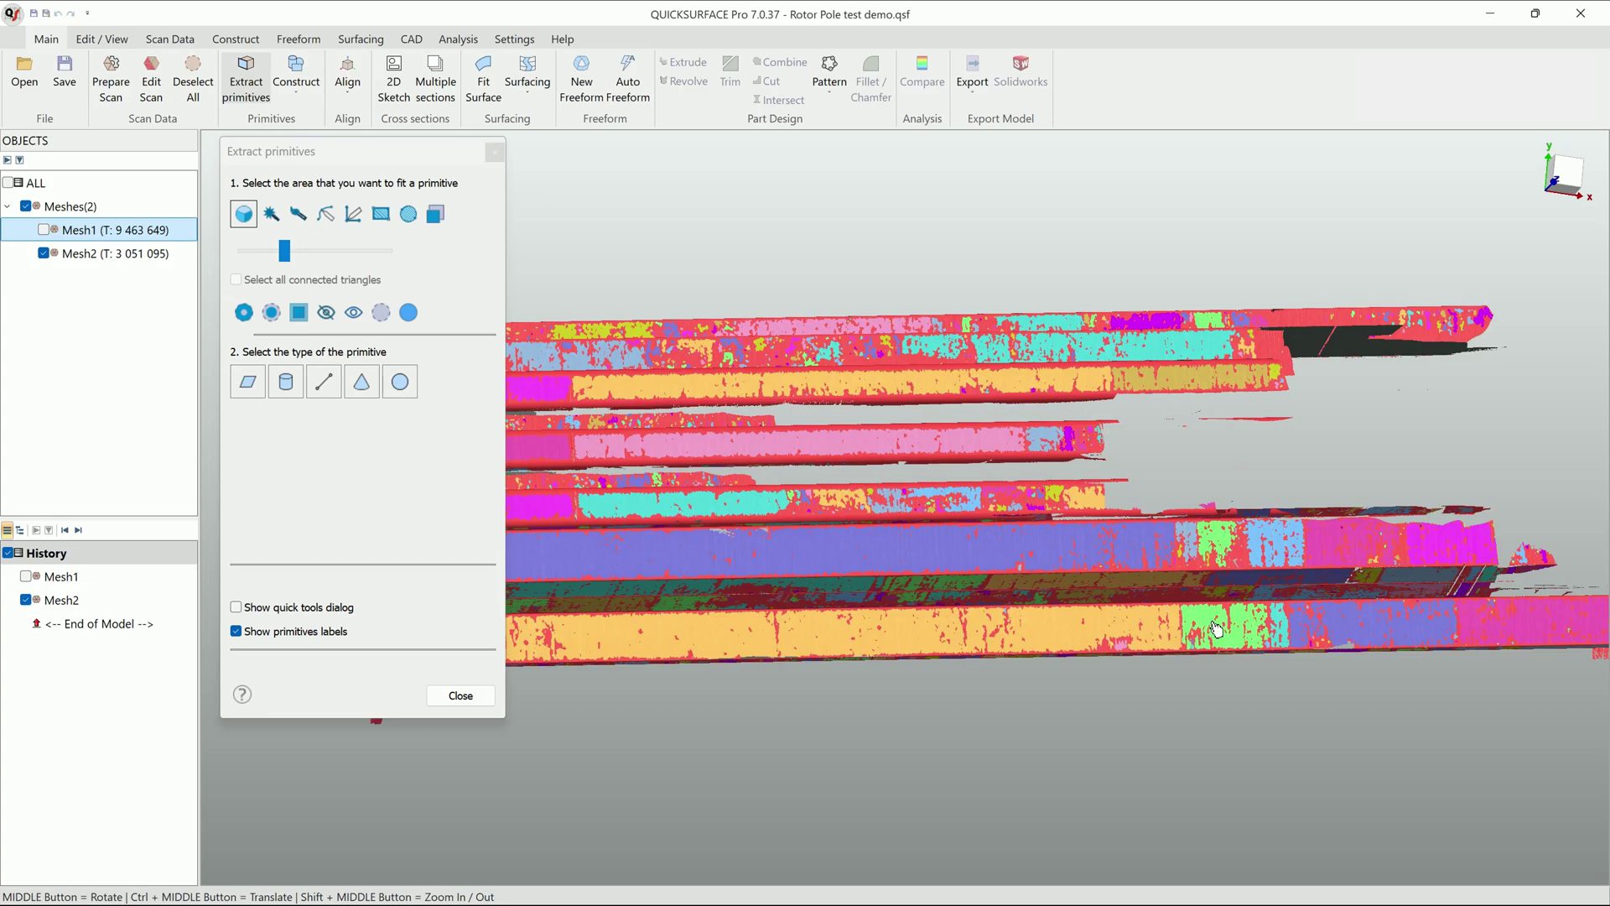
pyautogui.click(1283, 543)
pyautogui.click(1211, 554)
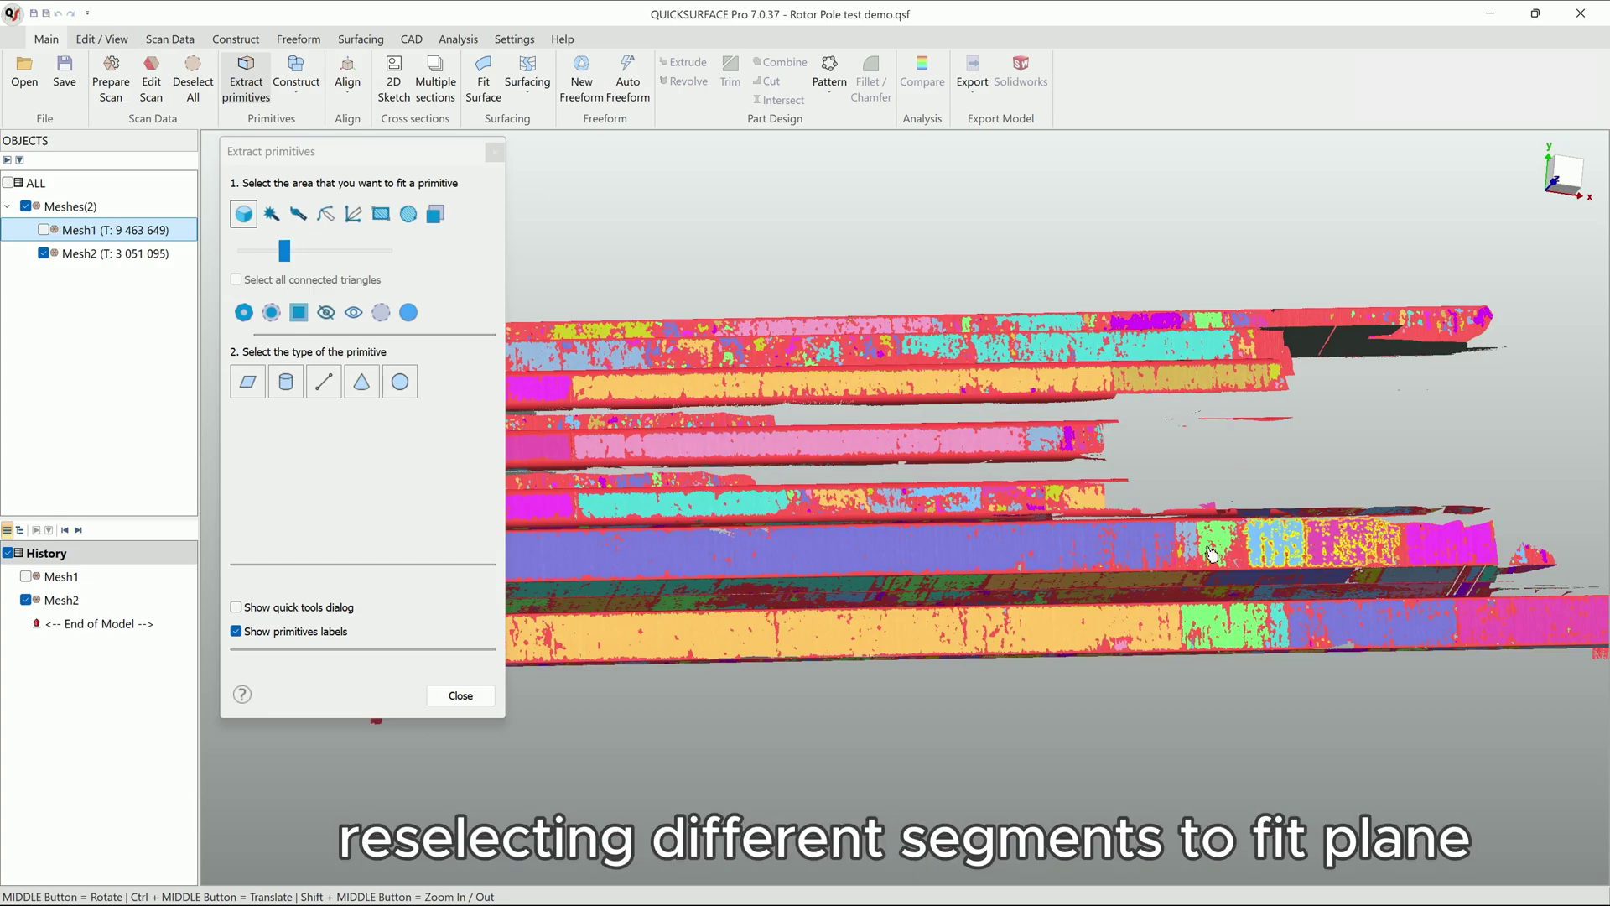
pyautogui.click(1024, 546)
pyautogui.moveTo(1023, 381); pyautogui.dragTo(928, 428, button='middle')
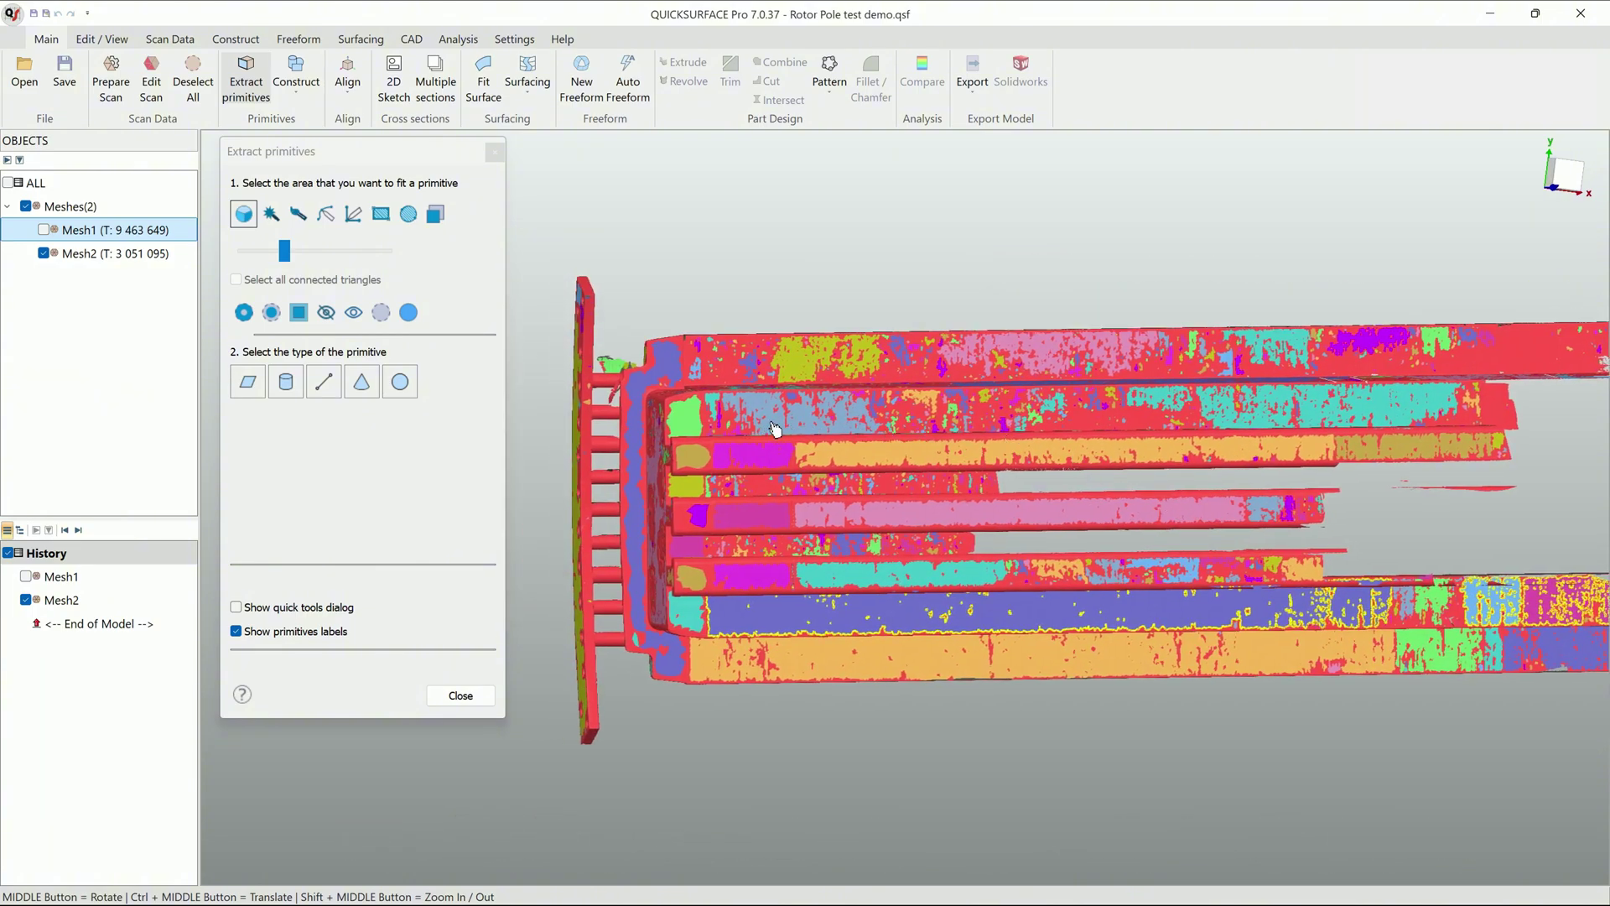
pyautogui.click(776, 429)
pyautogui.click(1264, 429)
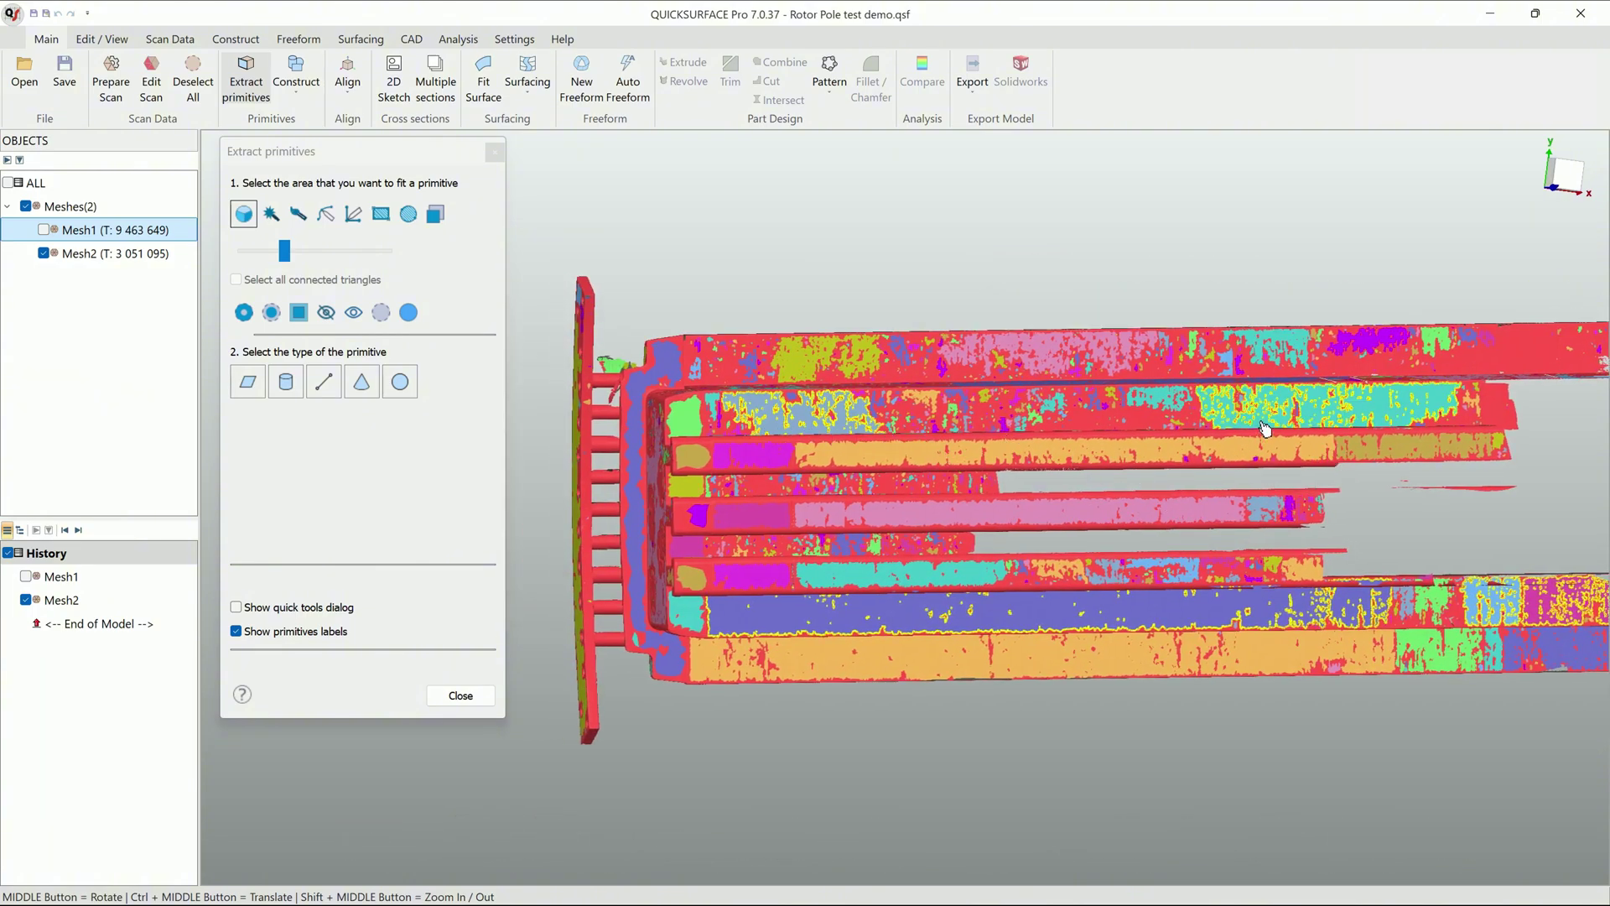
# - Fit a new plane to the reselected regions and check its deviation map
pyautogui.click(247, 381)
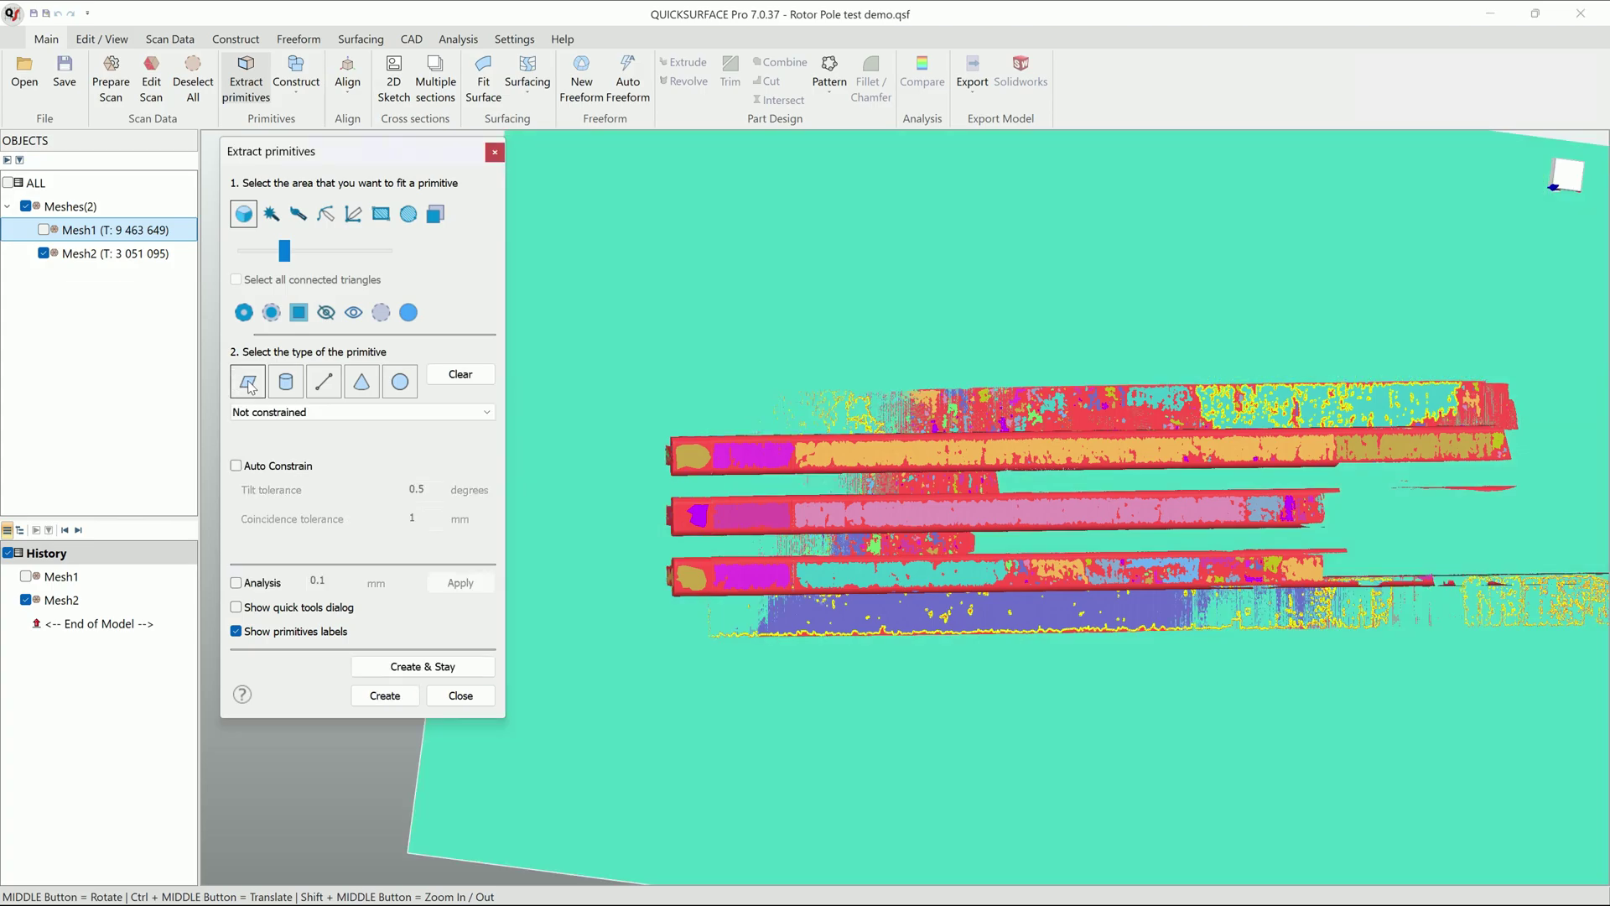
pyautogui.keyDown('ctrl'); pyautogui.moveTo(1084, 609); pyautogui.dragTo(1064, 607, button='middle'); pyautogui.keyUp('ctrl')
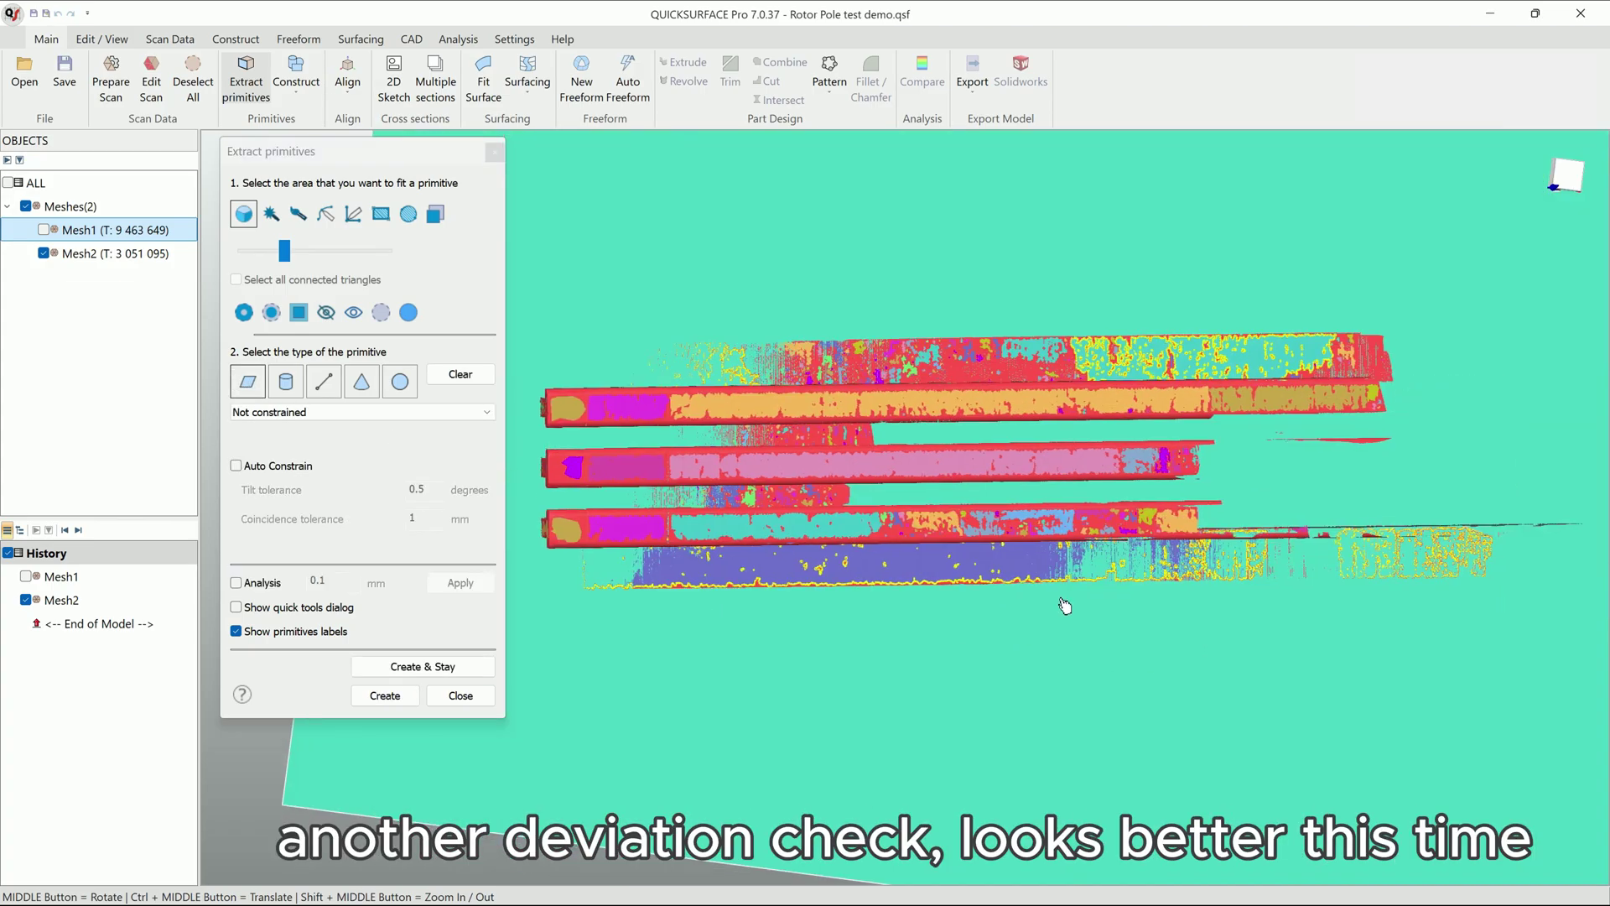
pyautogui.click(249, 586)
pyautogui.moveTo(922, 596)
pyautogui.mouseDown(button='middle')
pyautogui.moveTo(1114, 579)
pyautogui.moveTo(1047, 578)
pyautogui.mouseUp(button='middle')
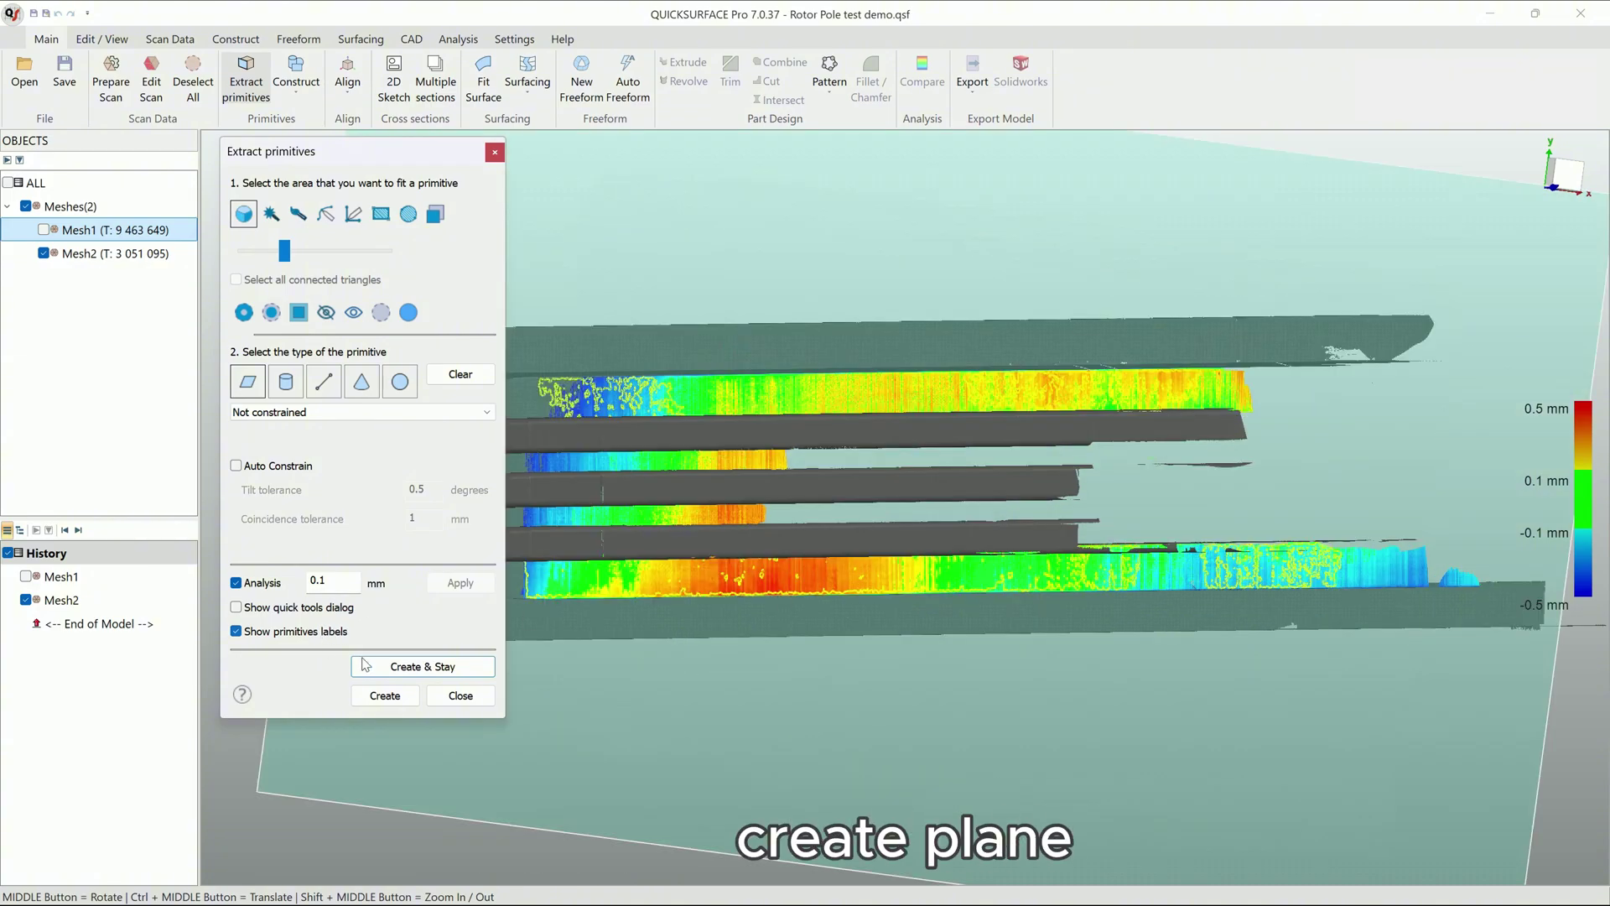
# - Create Plane(1), start a sketch on it, and slide the slicing plane about 84 mm along the bars
pyautogui.click(385, 695)
pyautogui.click(461, 695)
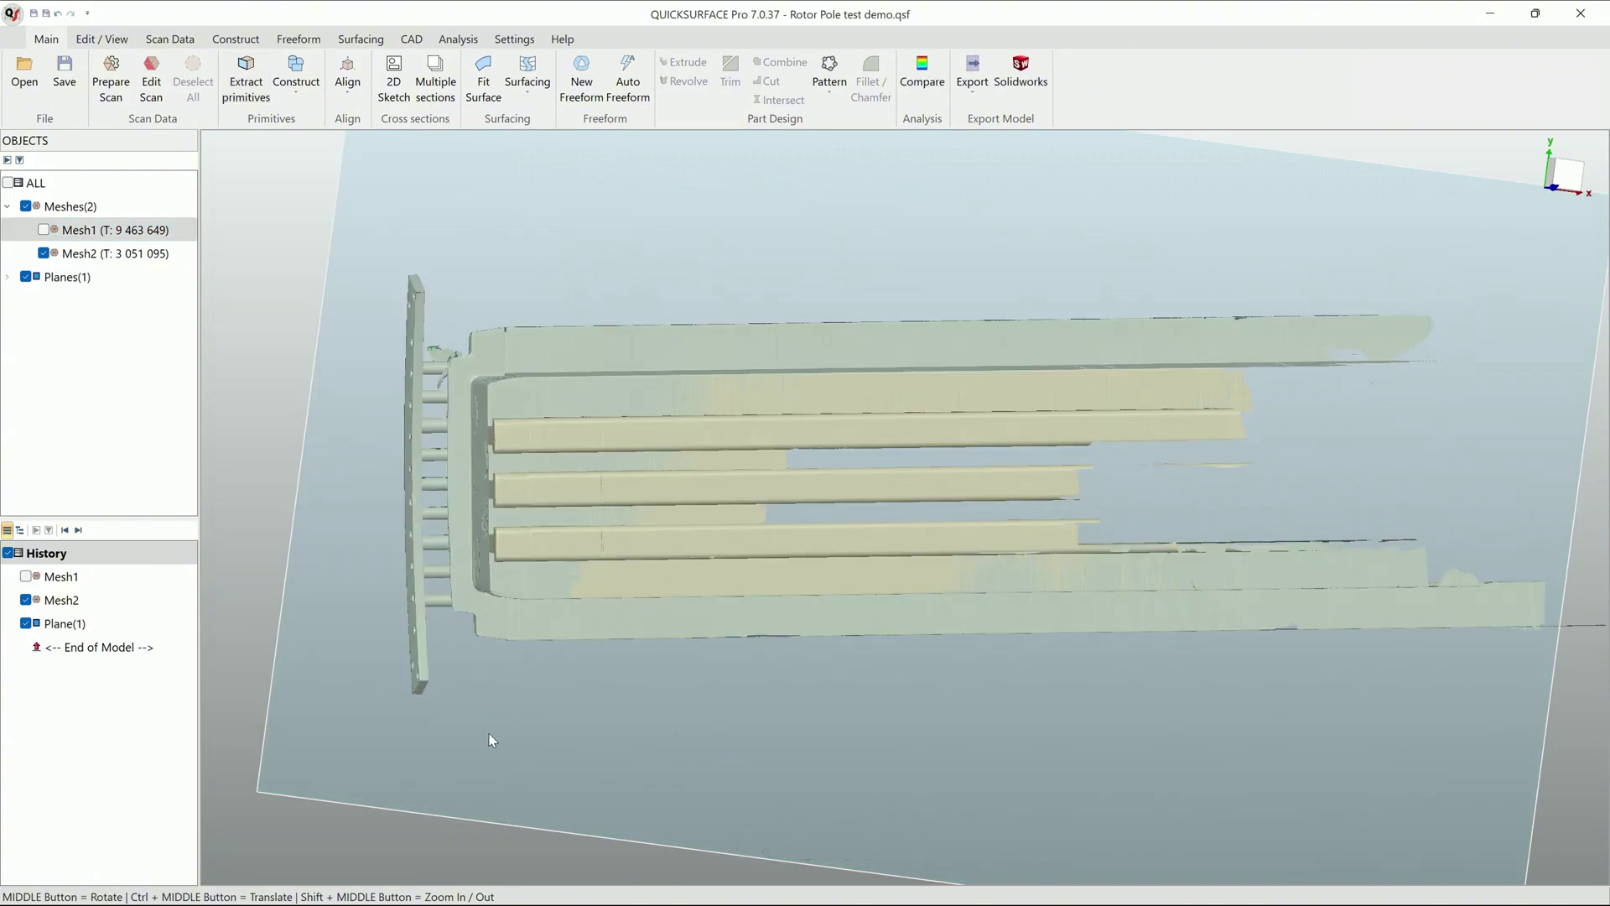
pyautogui.click(481, 731)
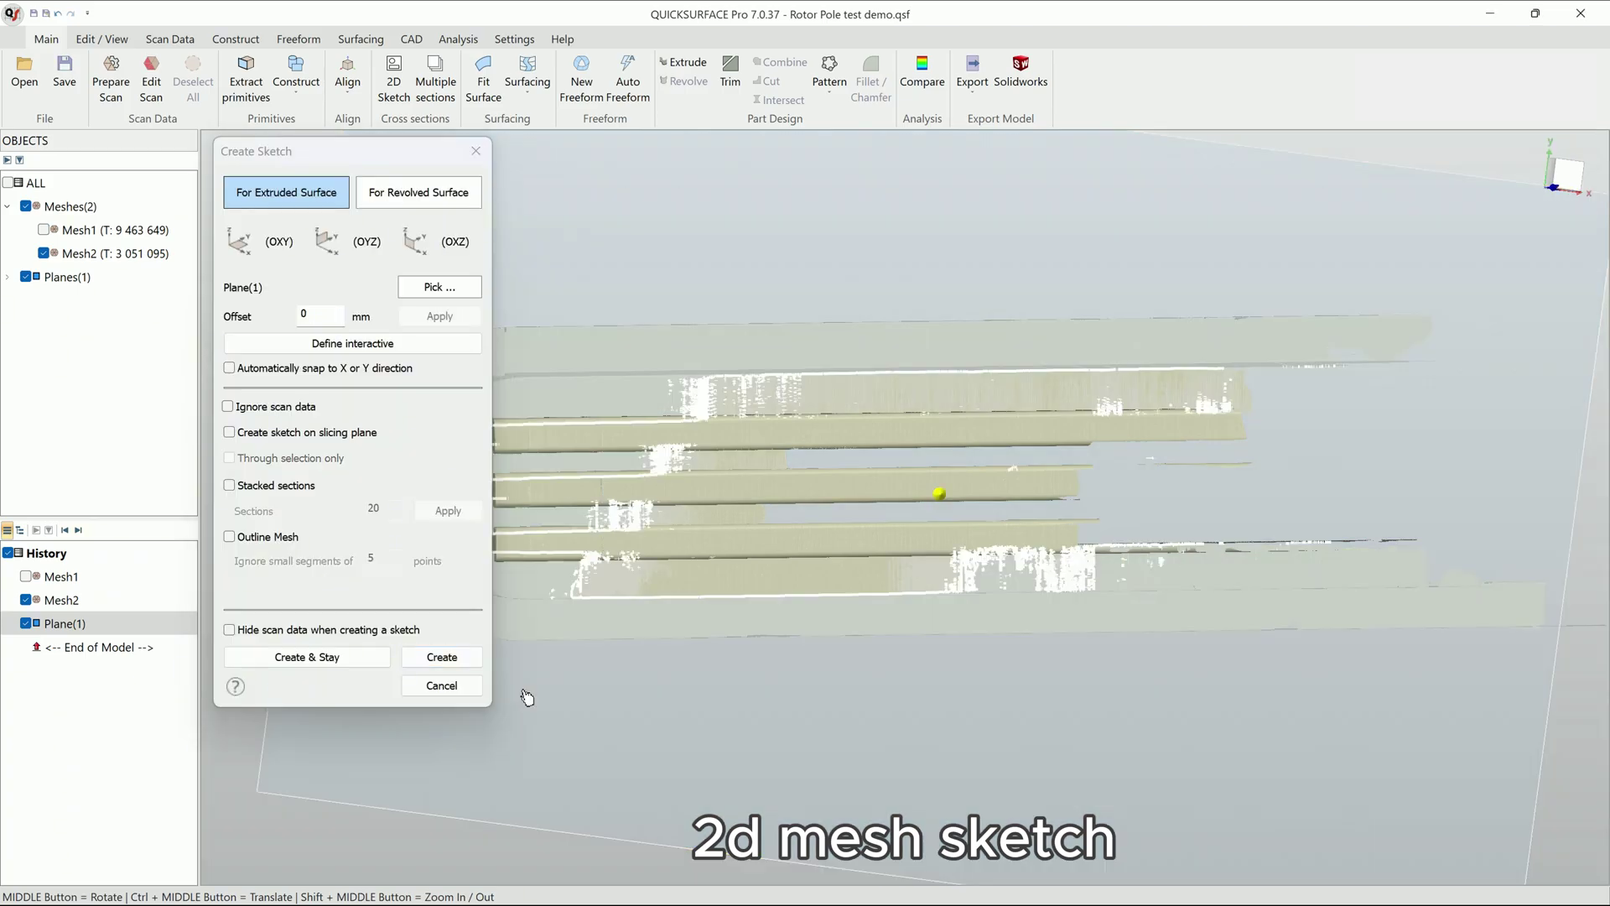
pyautogui.moveTo(738, 645); pyautogui.dragTo(940, 531, button='middle')
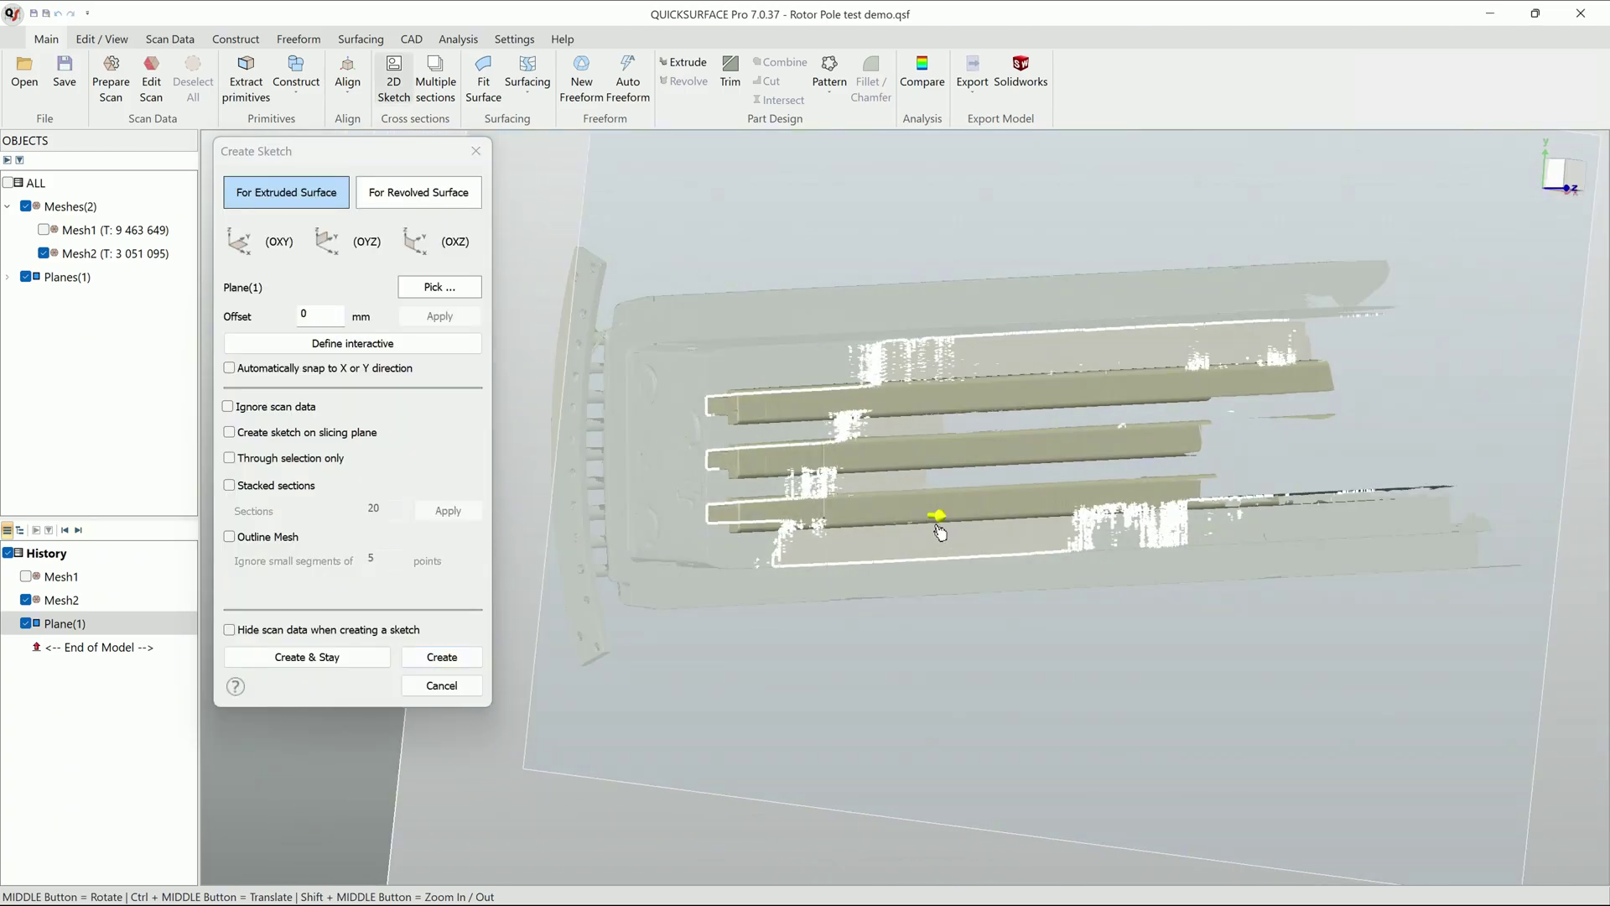
pyautogui.scroll(2, 733, 439)
pyautogui.scroll(2, 763, 471)
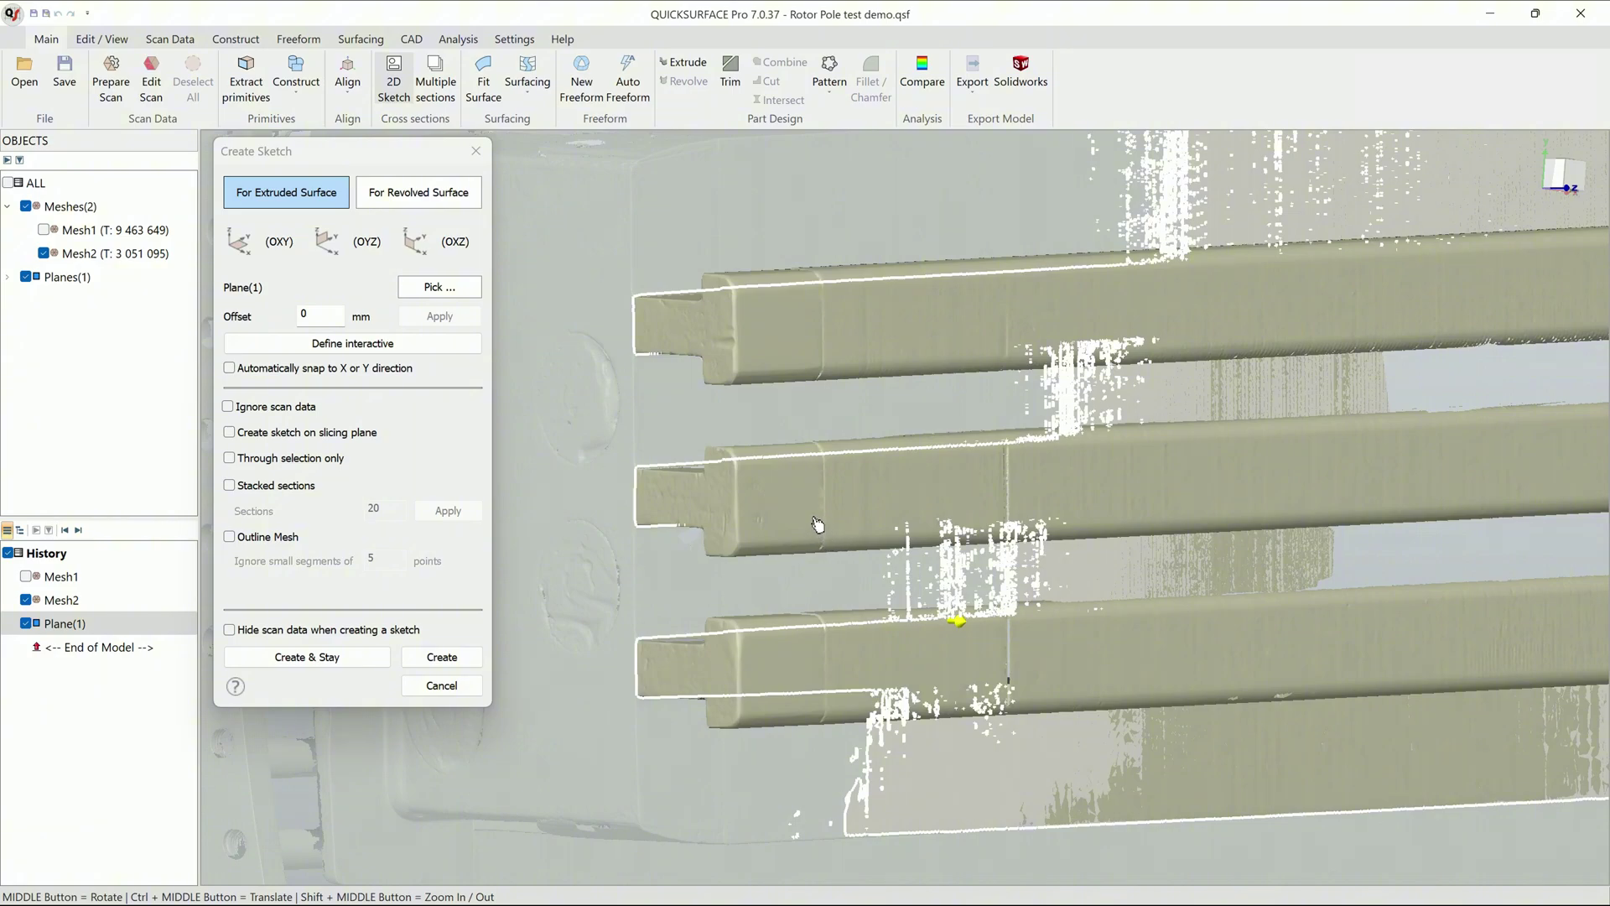
pyautogui.moveTo(815, 525)
pyautogui.mouseDown()
pyautogui.moveTo(941, 526)
pyautogui.moveTo(952, 541)
pyautogui.mouseUp()
pyautogui.moveTo(952, 541)
pyautogui.mouseDown(button='middle')
pyautogui.moveTo(1055, 168)
pyautogui.moveTo(968, 730)
pyautogui.mouseUp(button='middle')
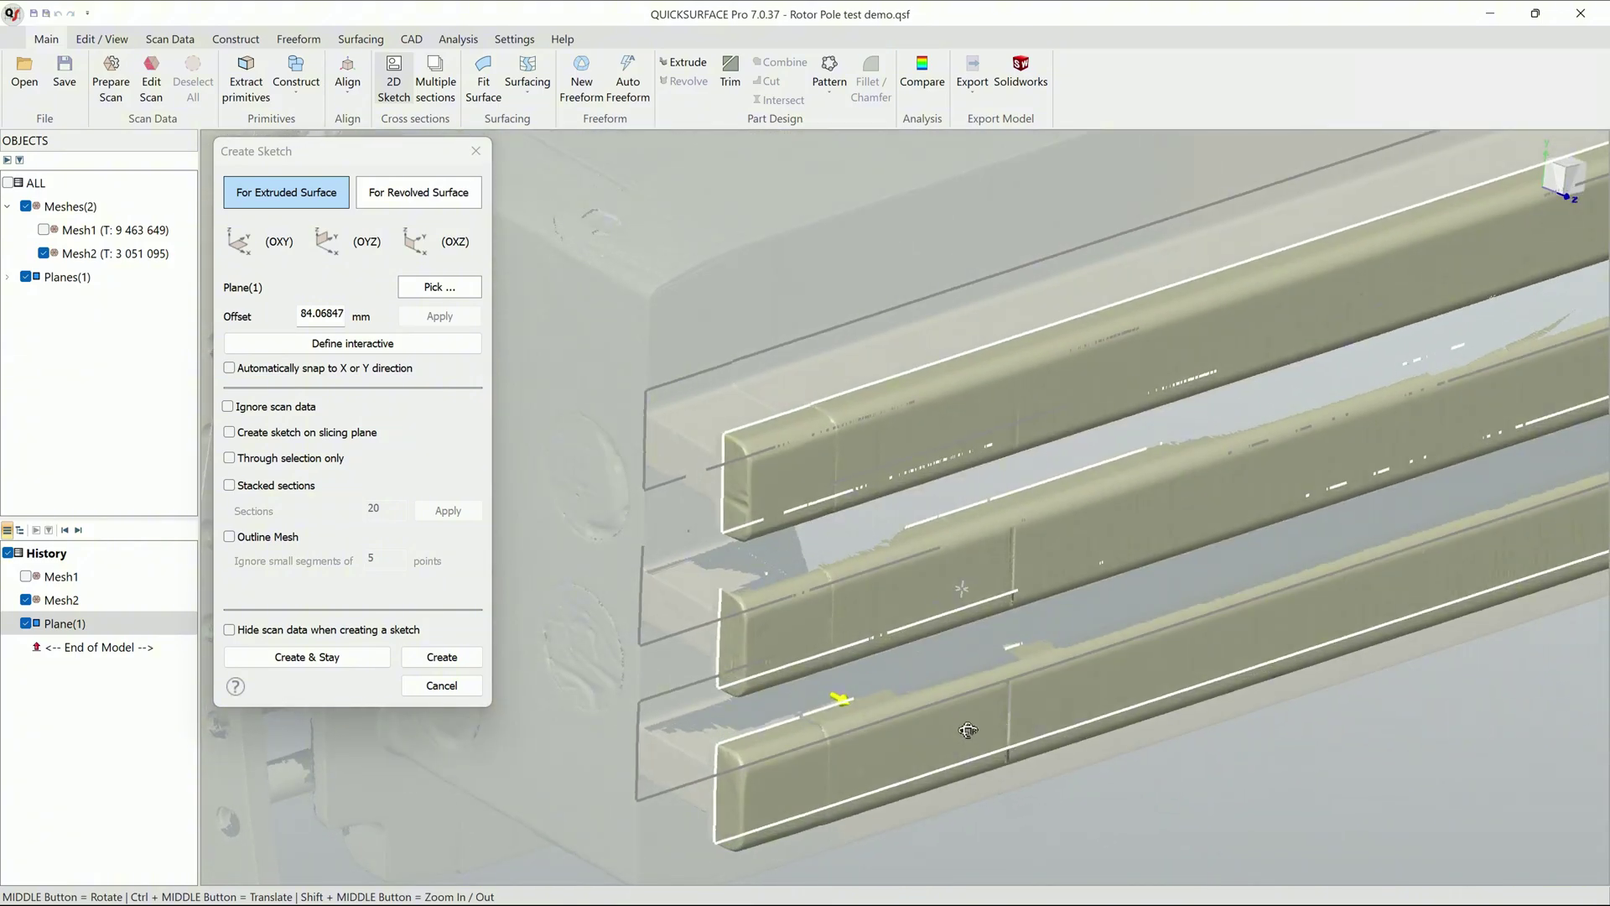
# - Create Sketch(1) on the slicing plane and start fitting primitives to its sliced points
pyautogui.click(455, 660)
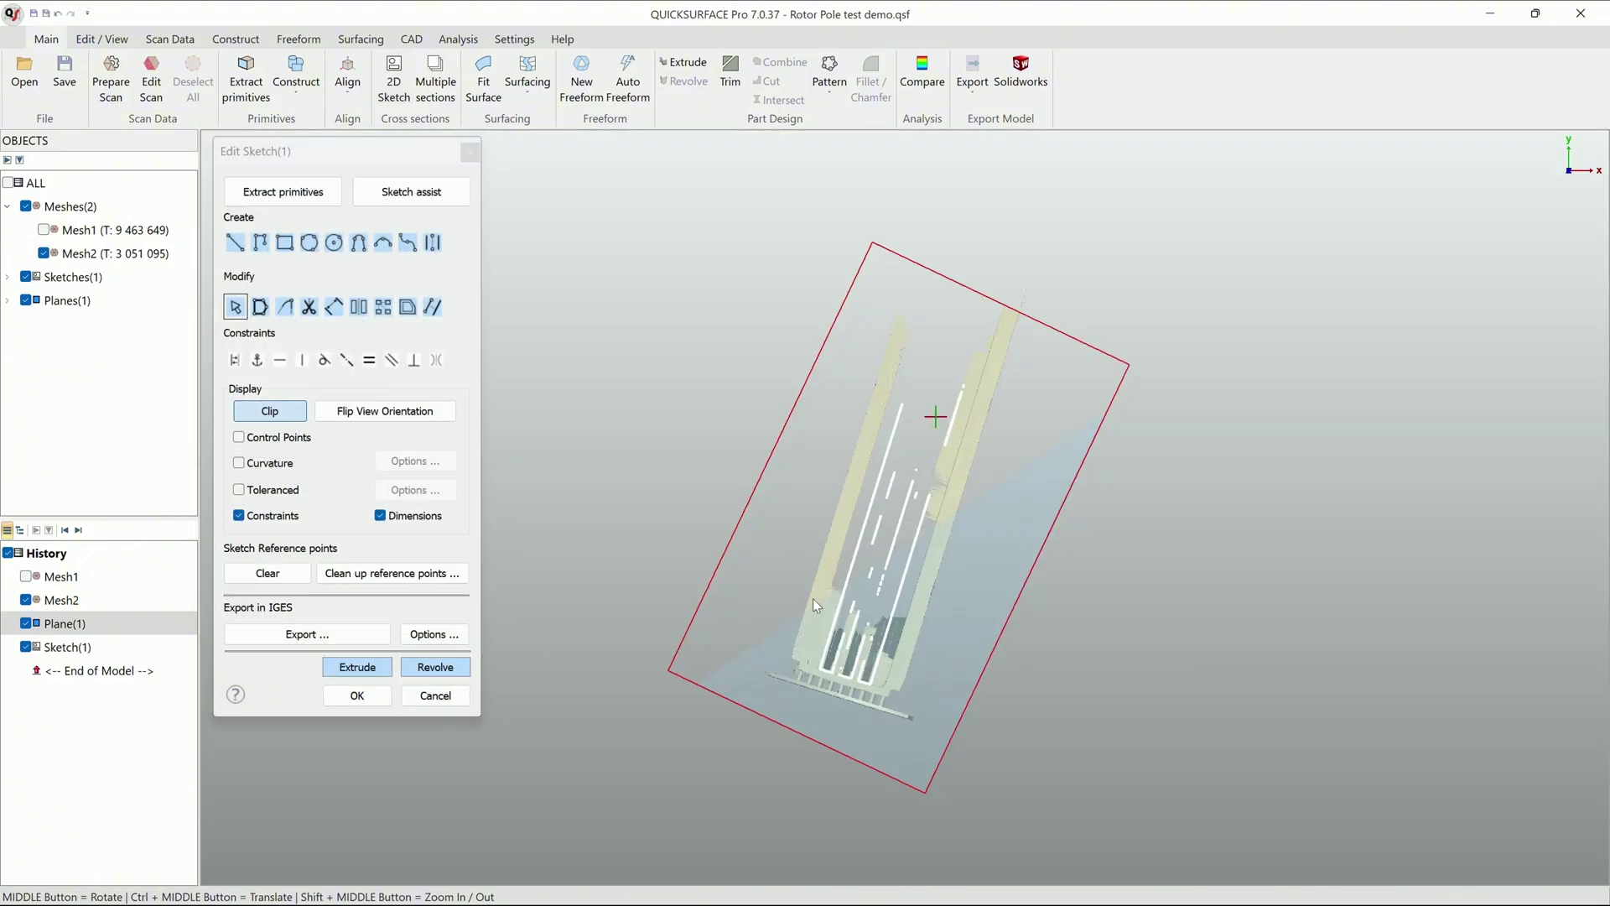
pyautogui.scroll(5, 859, 683)
pyautogui.scroll(3, 860, 683)
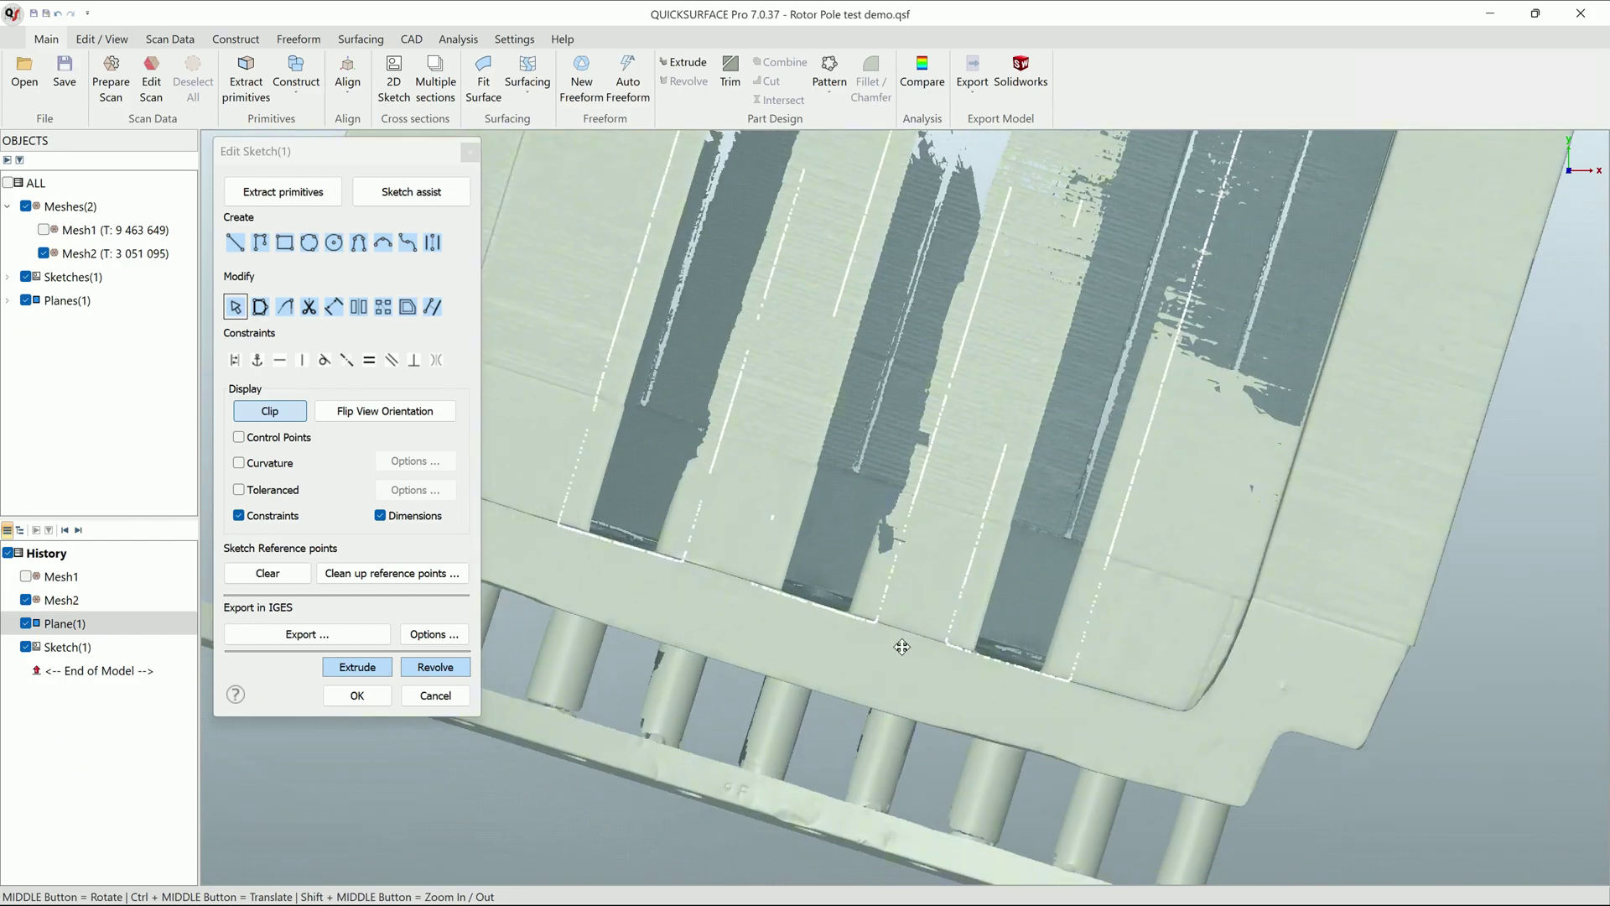
pyautogui.scroll(3, 981, 602)
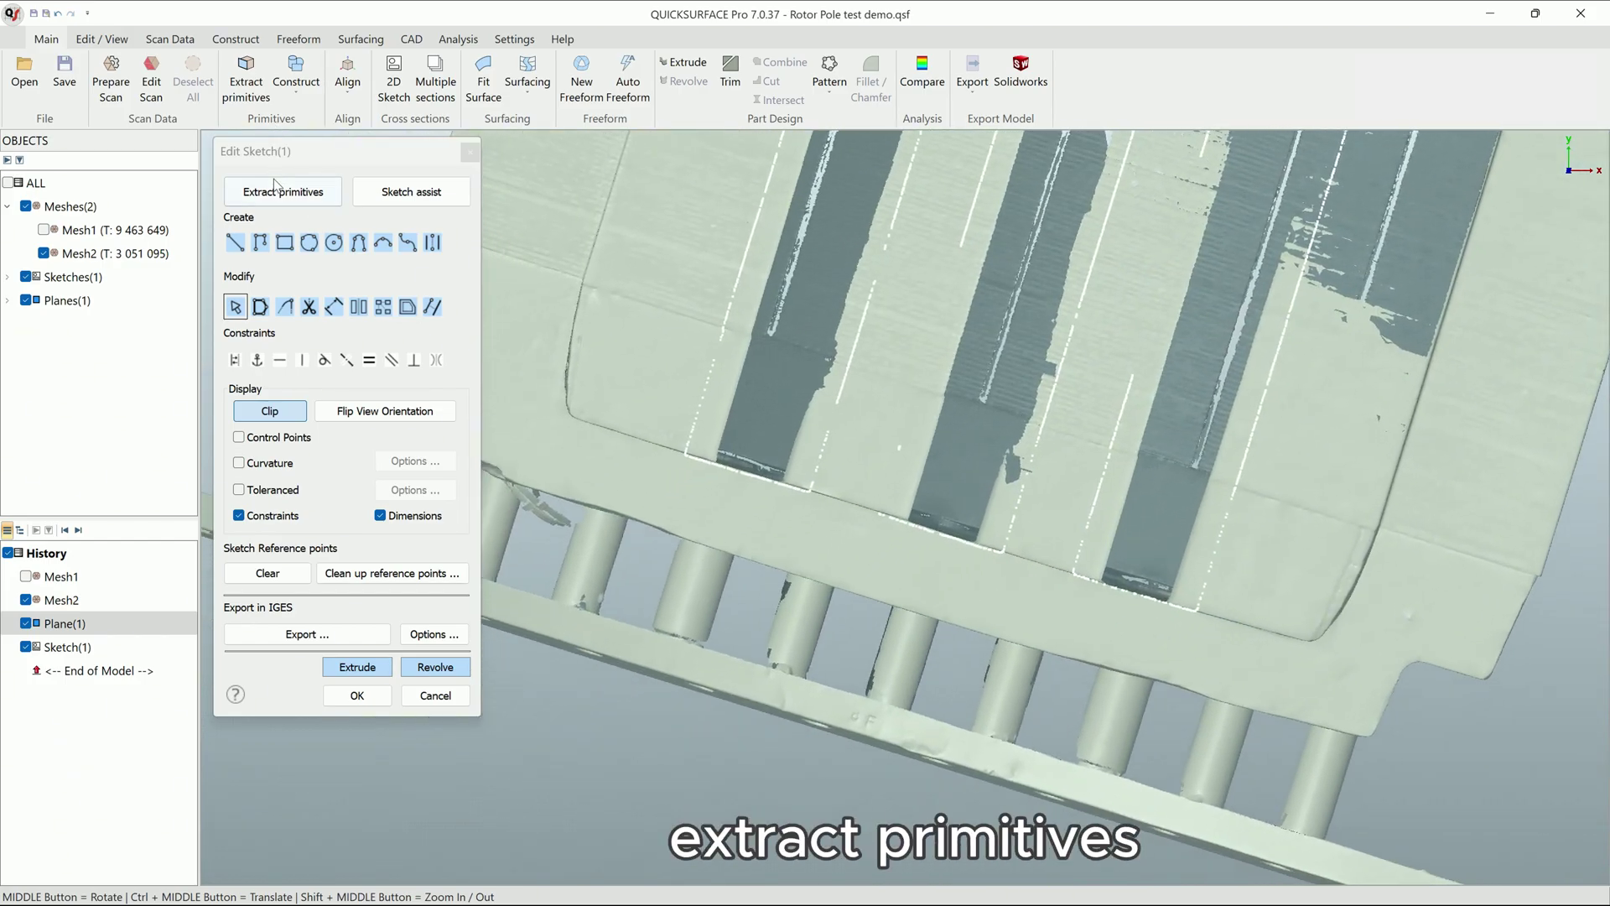
pyautogui.click(281, 190)
pyautogui.moveTo(700, 485); pyautogui.dragTo(778, 498)
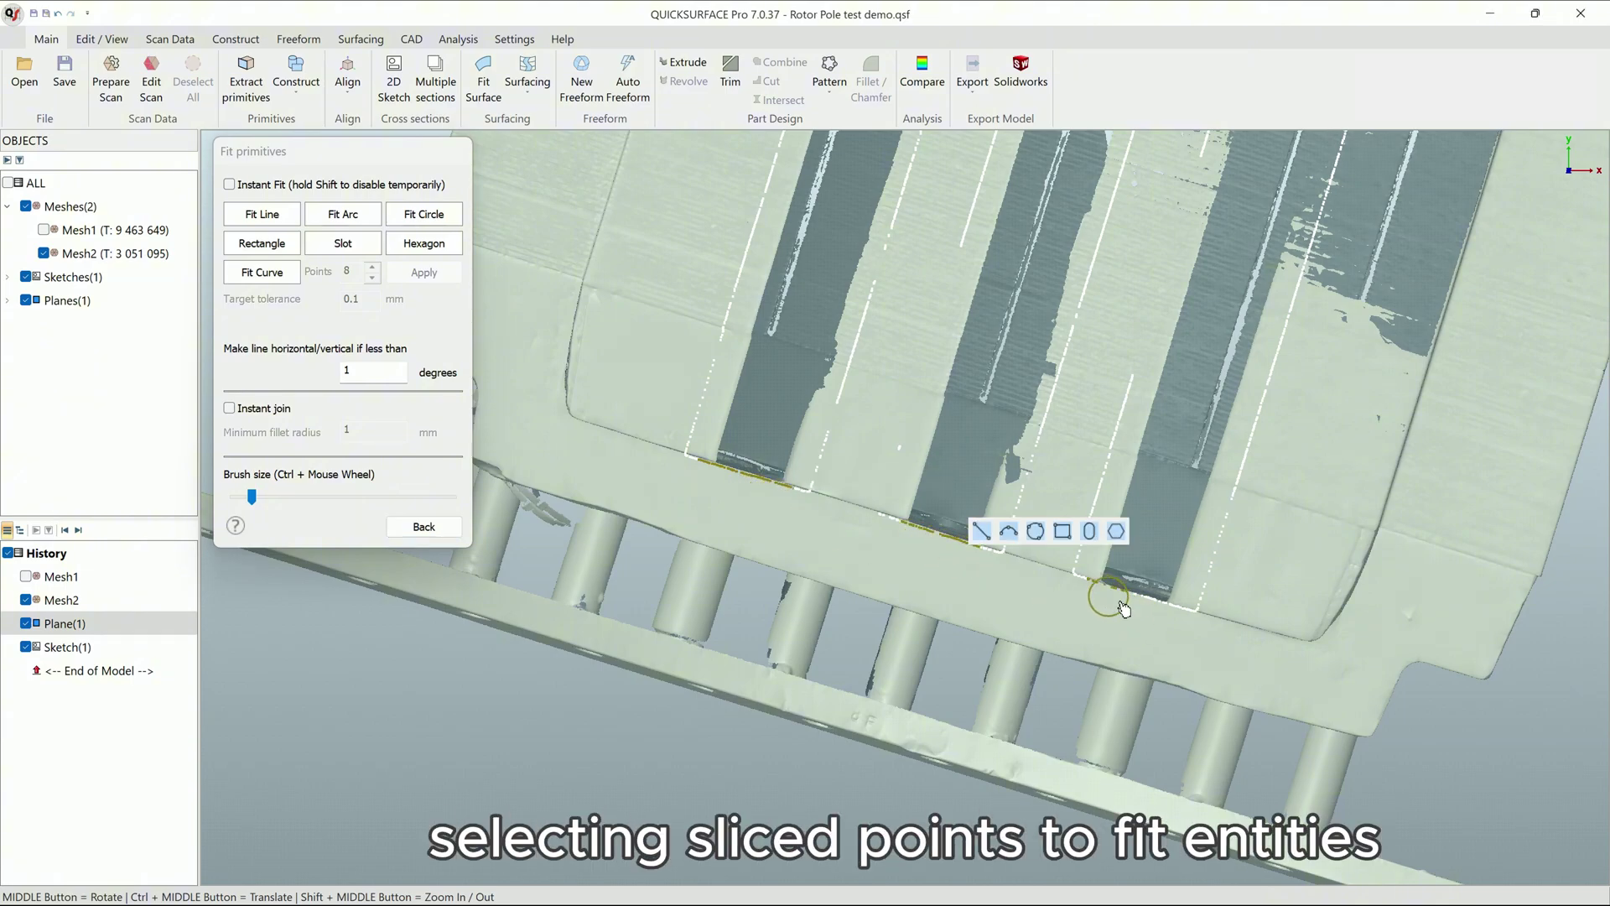
pyautogui.moveTo(1123, 609); pyautogui.dragTo(1183, 602)
pyautogui.press('Escape')
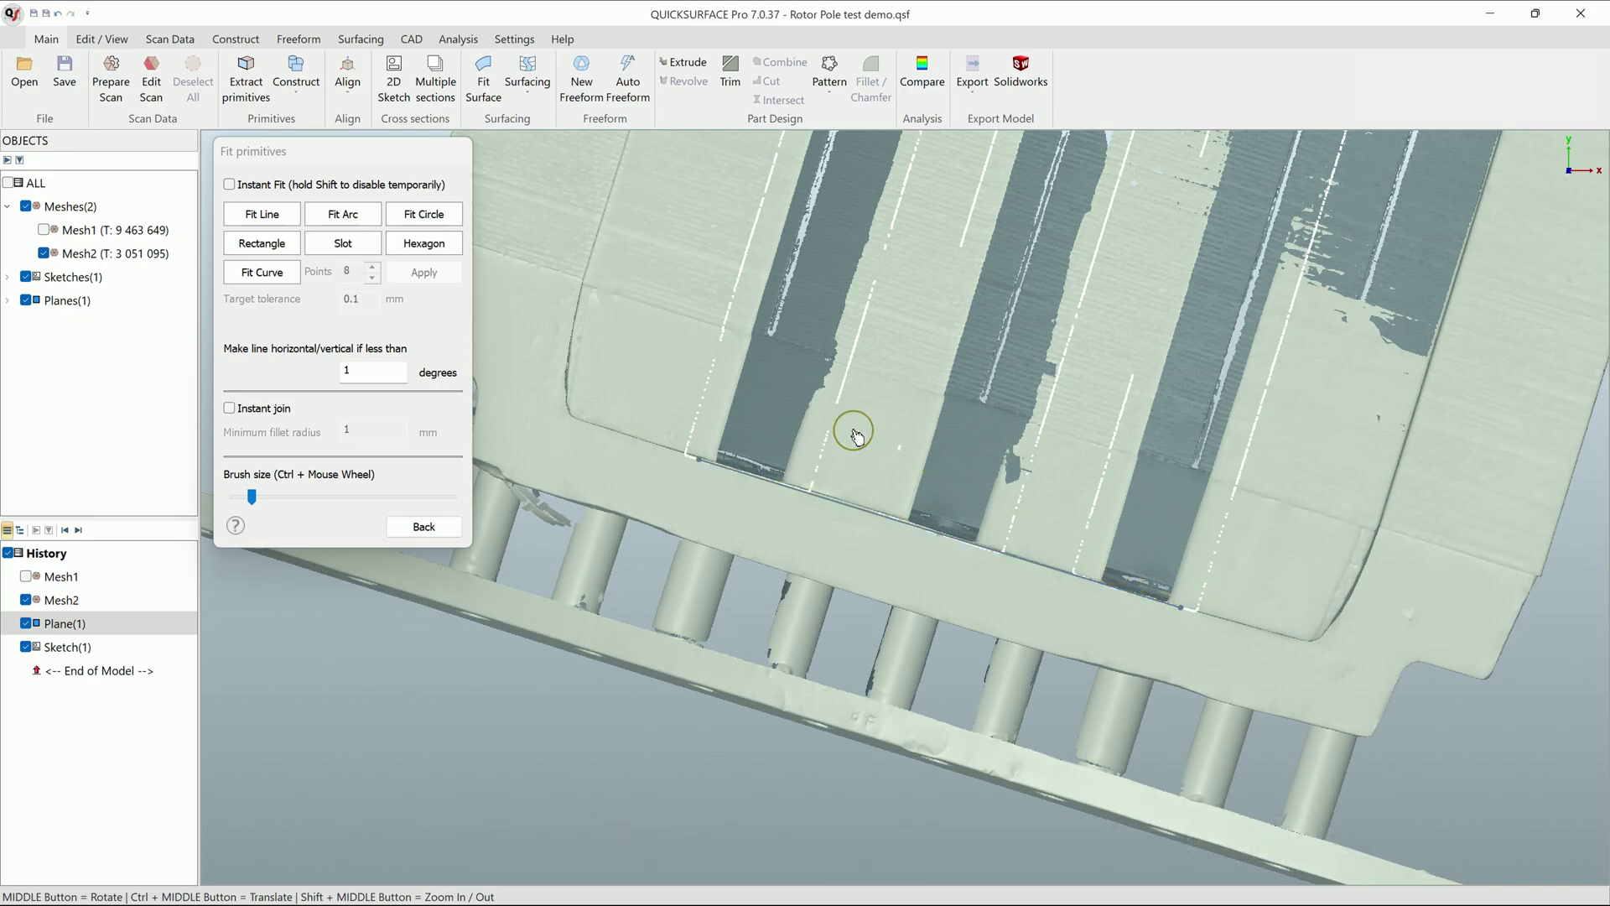
pyautogui.scroll(-5, 855, 435)
# - Fit straight lines to the sliced points along the left and right pole edges
pyautogui.moveTo(1007, 400)
pyautogui.mouseDown(button='middle')
pyautogui.moveTo(874, 658)
pyautogui.moveTo(879, 563)
pyautogui.moveTo(855, 611)
pyautogui.moveTo(818, 629)
pyautogui.mouseUp(button='middle')
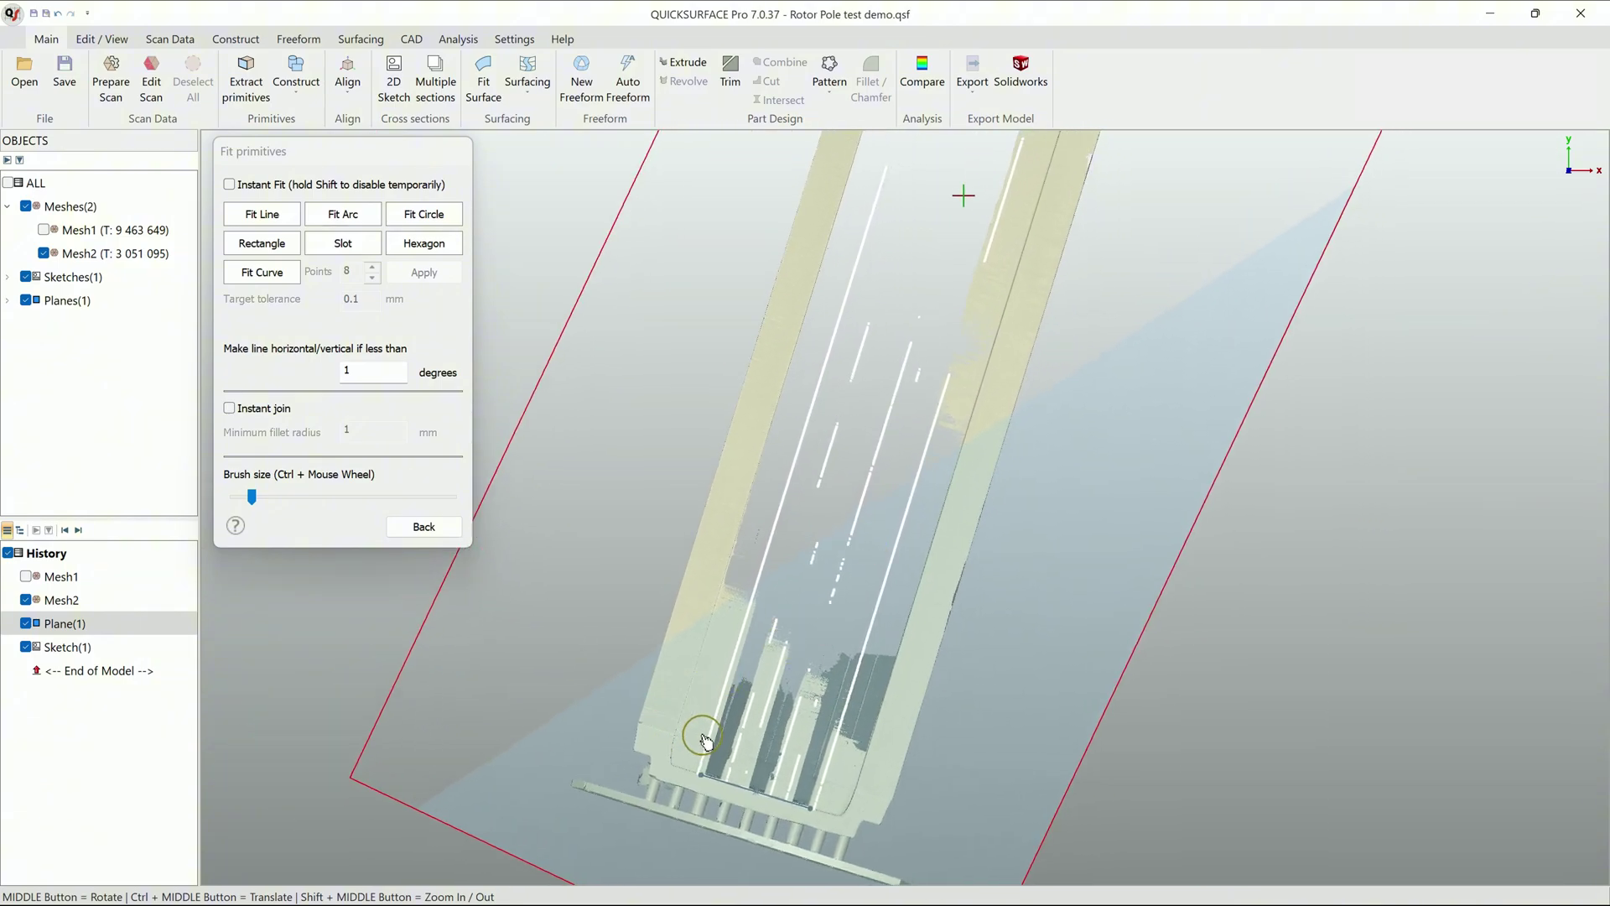
pyautogui.moveTo(725, 694); pyautogui.dragTo(880, 190)
pyautogui.click(902, 177)
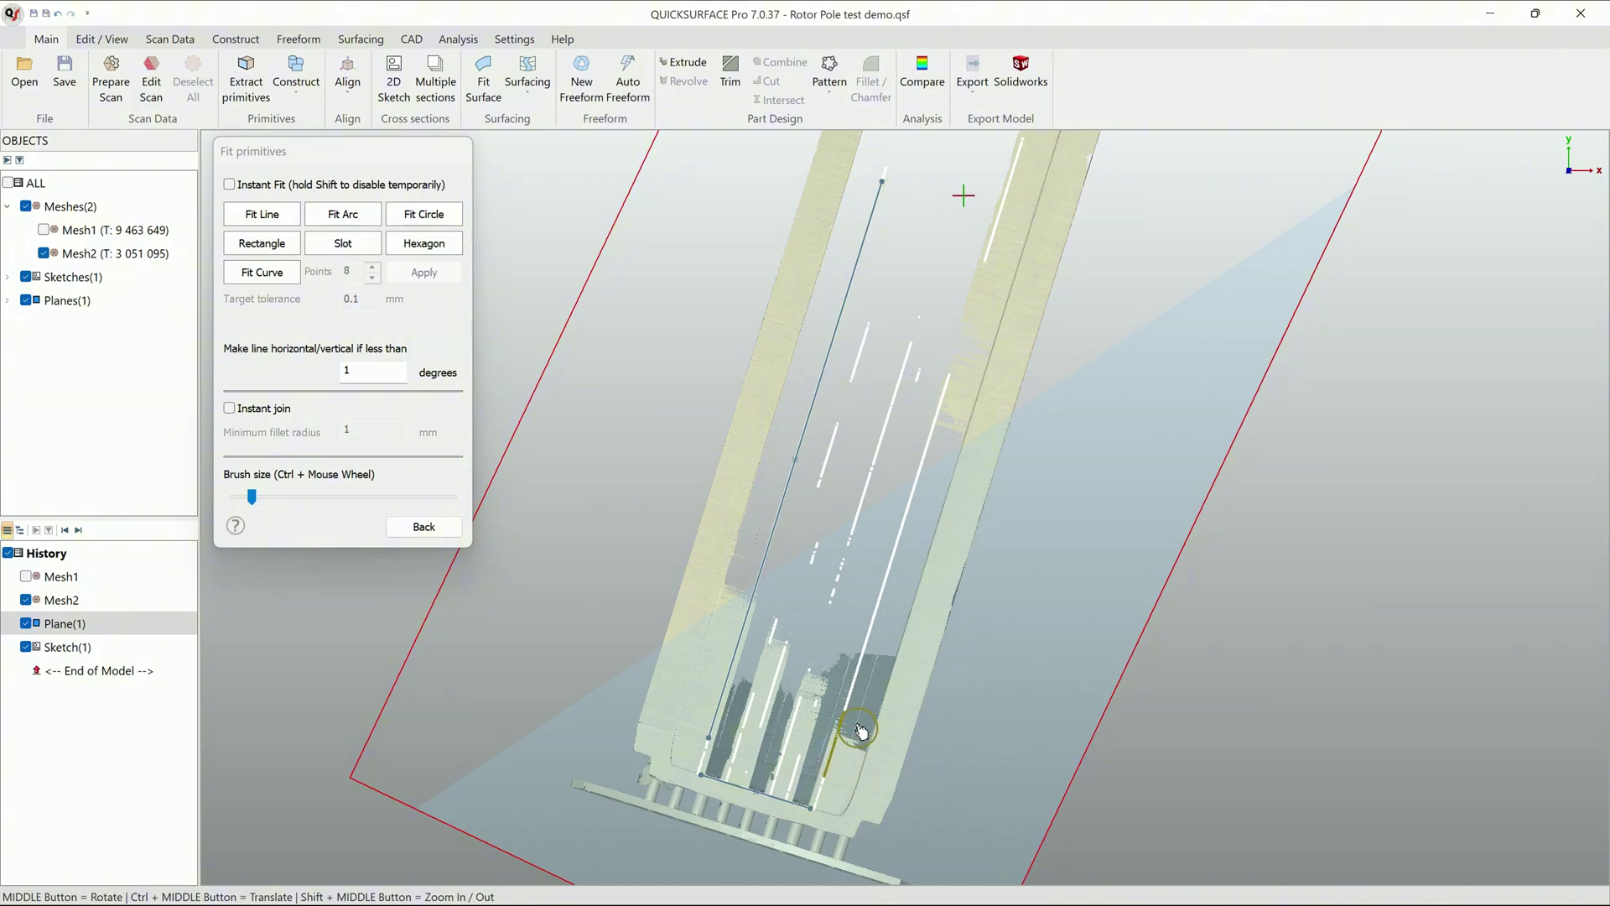
pyautogui.moveTo(877, 659); pyautogui.dragTo(957, 388)
pyautogui.click(971, 360)
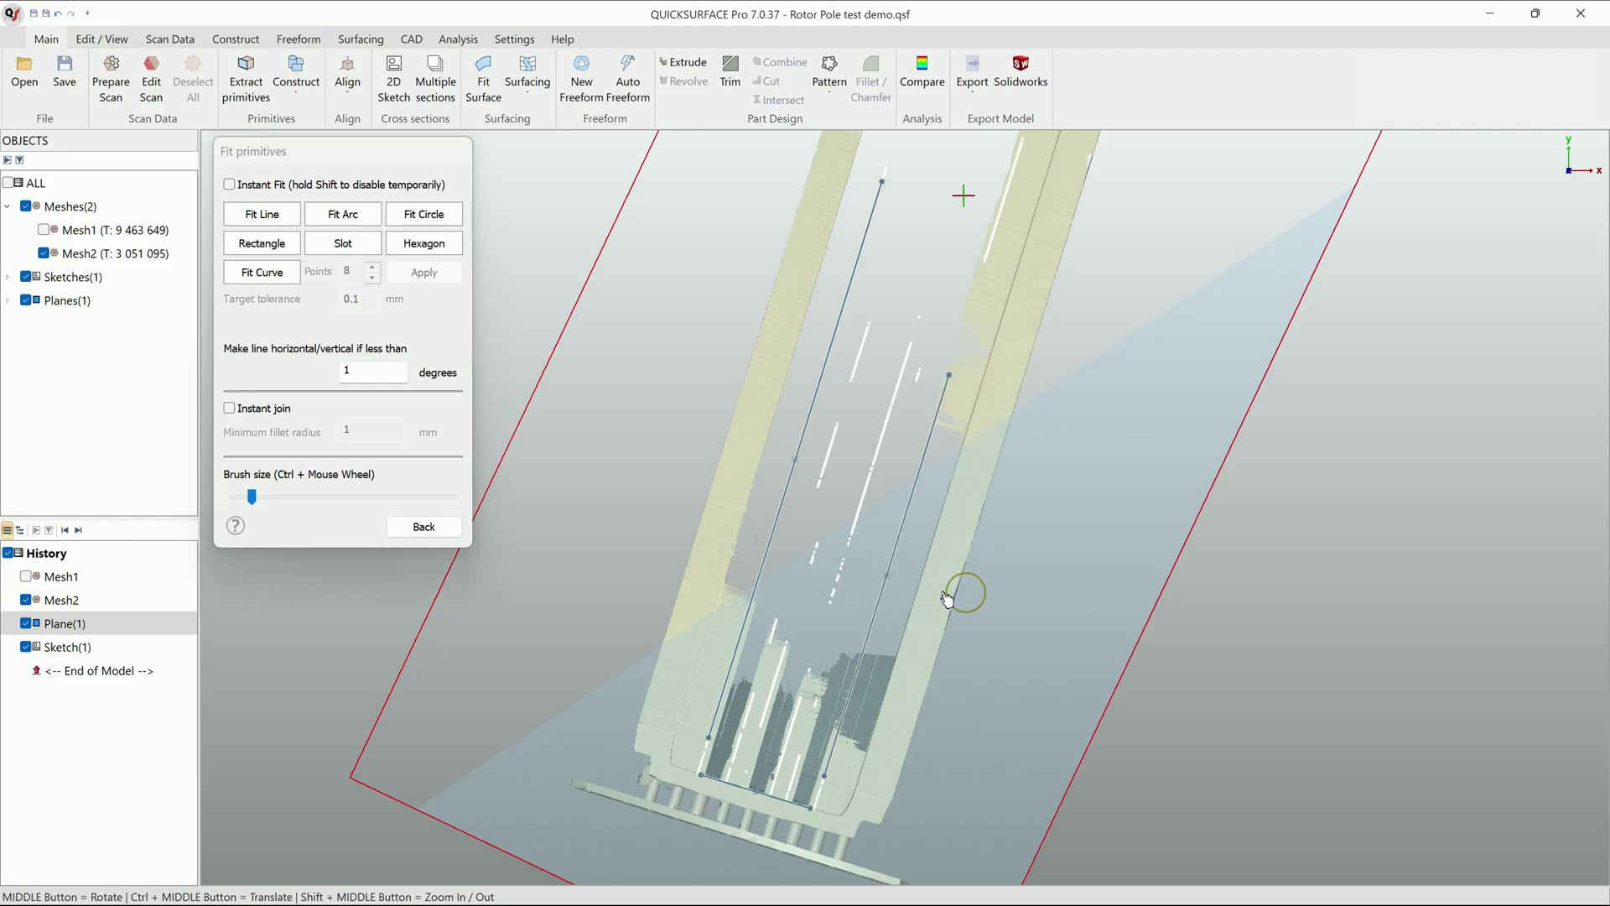
pyautogui.click(429, 528)
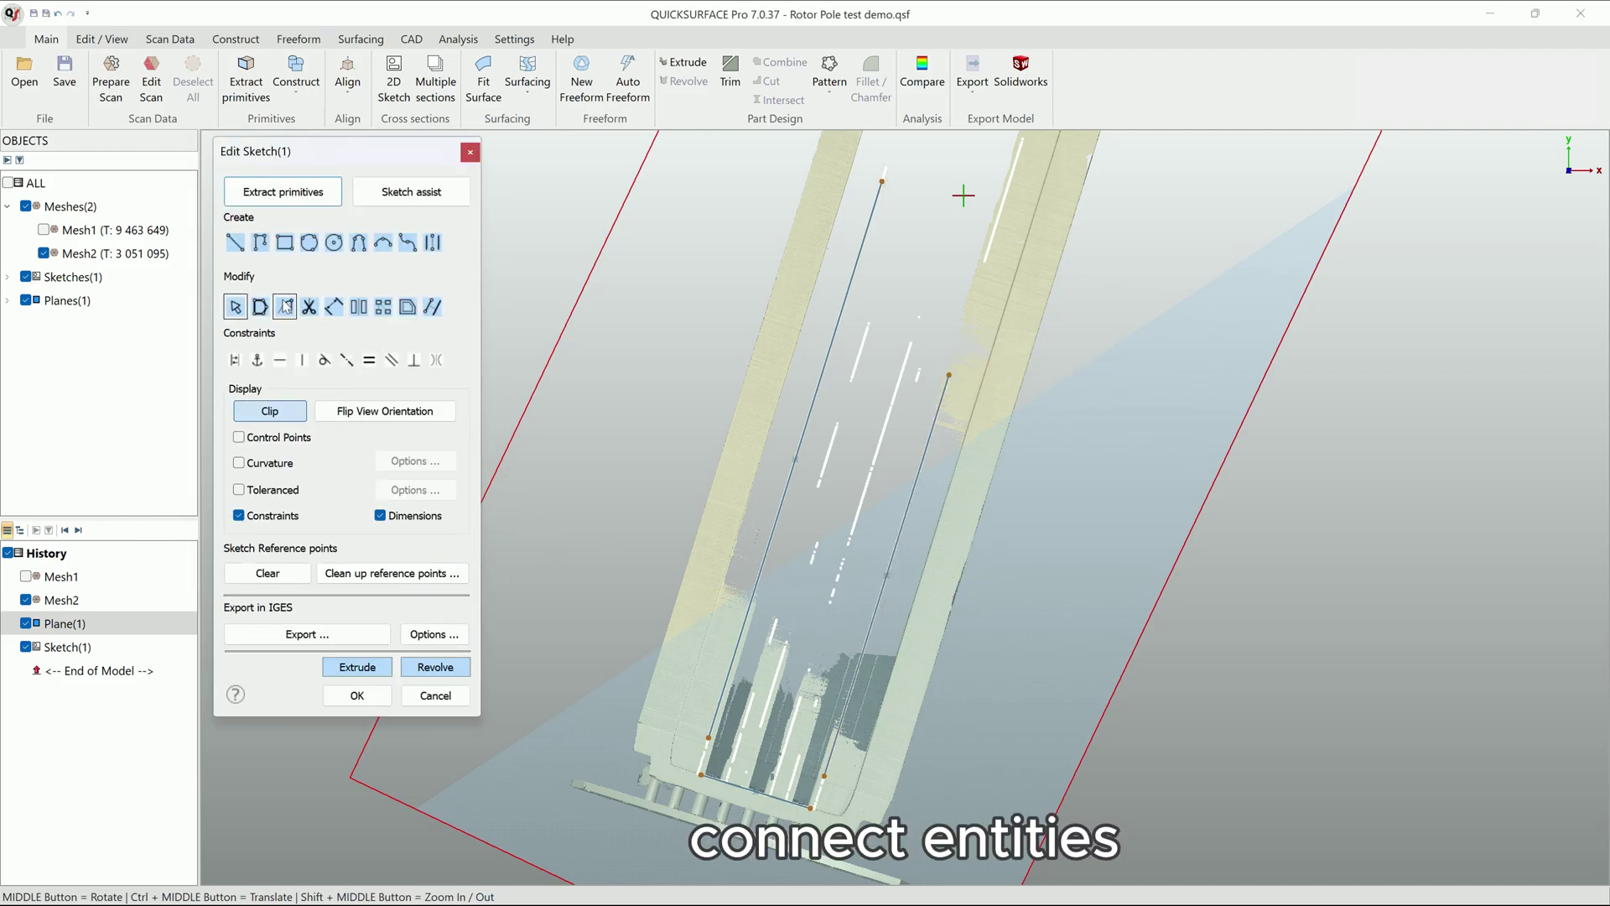
pyautogui.scroll(2, 826, 640)
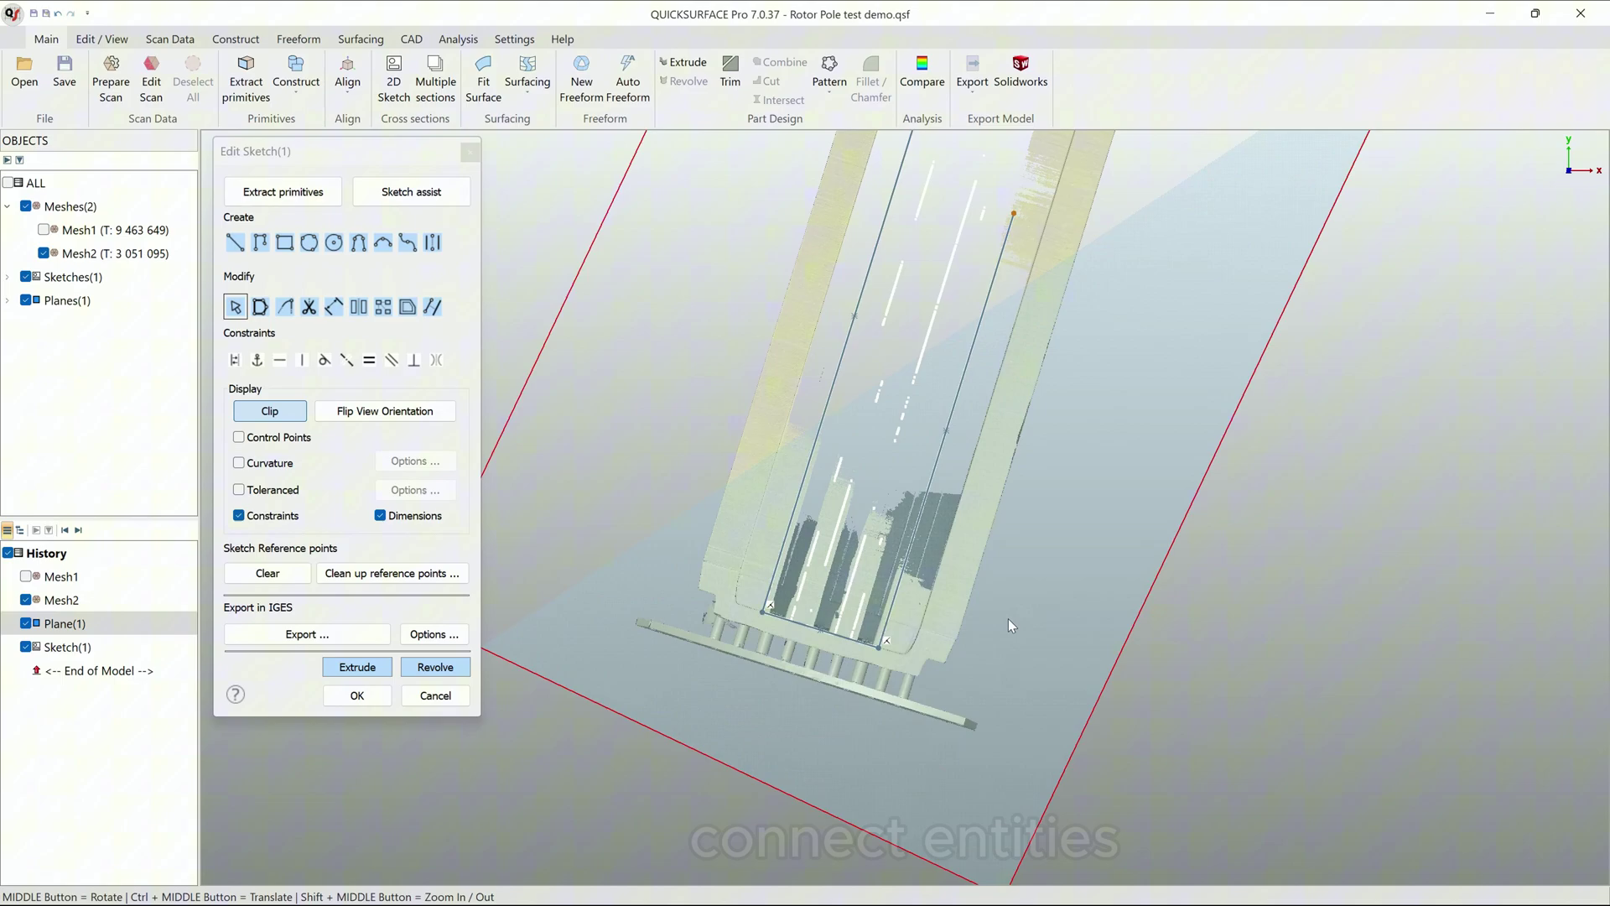
pyautogui.scroll(3, 825, 639)
pyautogui.scroll(3, 1095, 667)
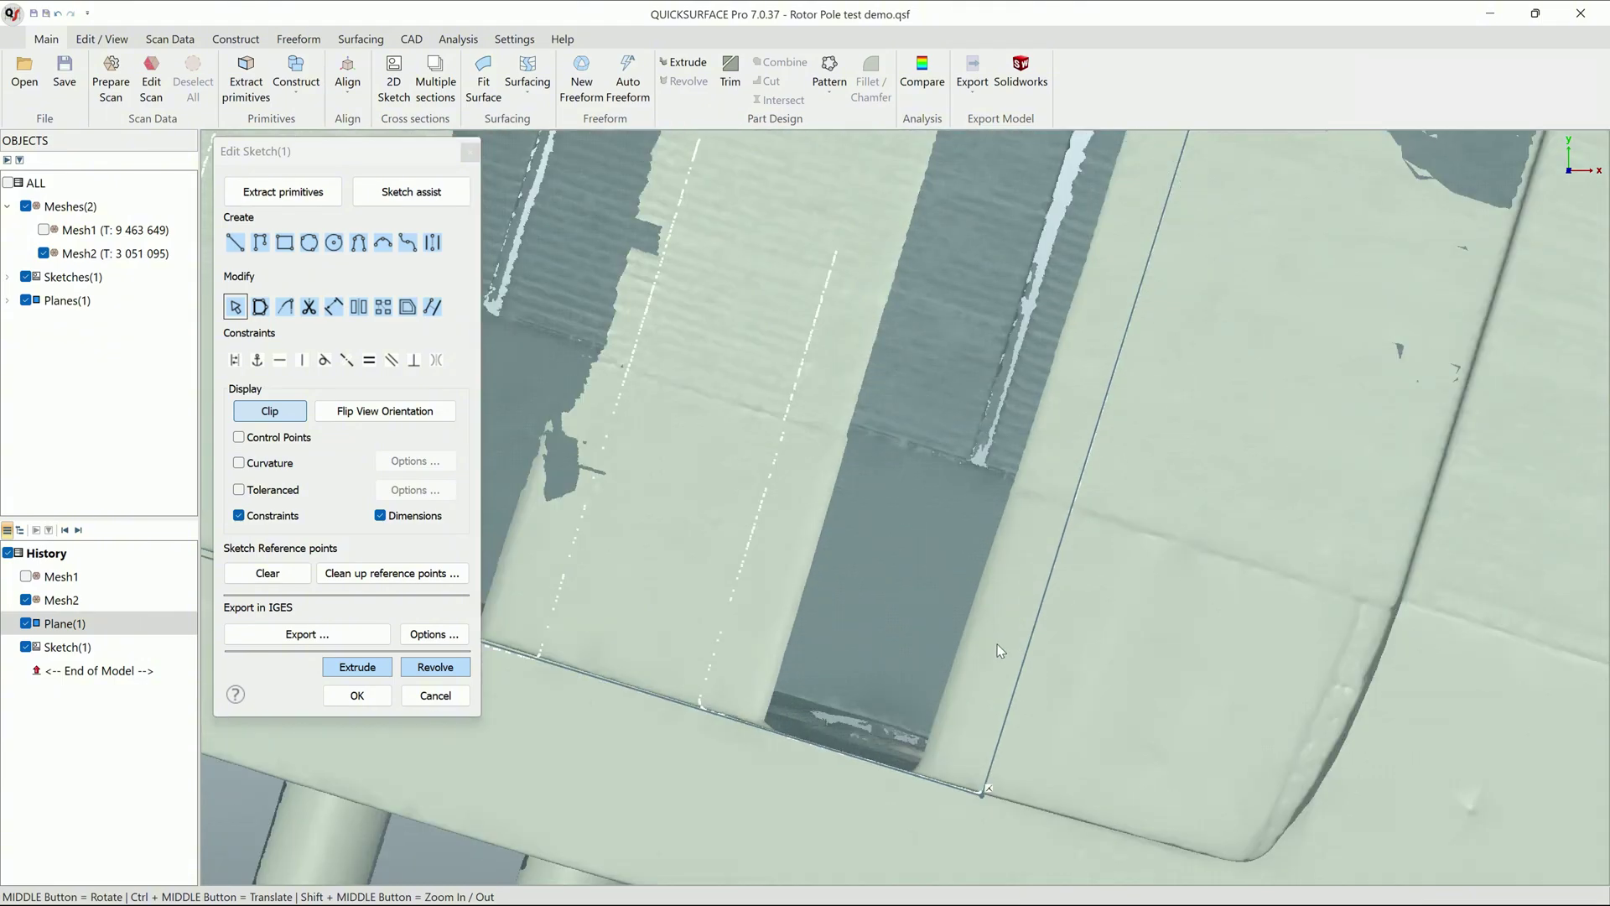
pyautogui.scroll(-3, 991, 661)
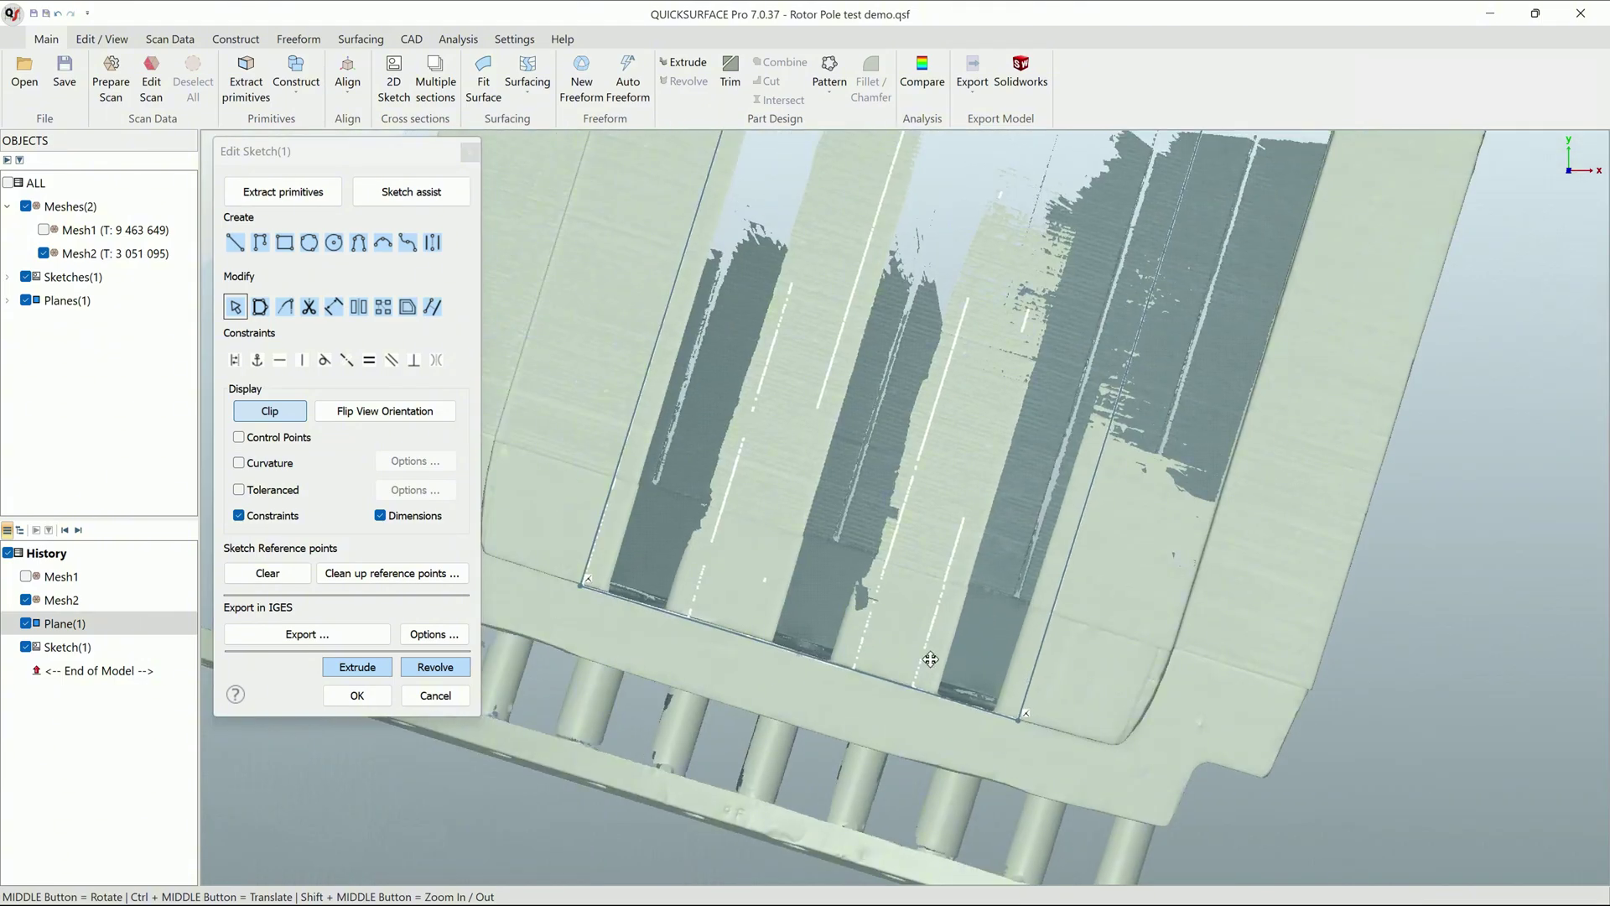
pyautogui.moveTo(991, 660); pyautogui.dragTo(885, 631, button='middle')
pyautogui.scroll(3, 832, 617)
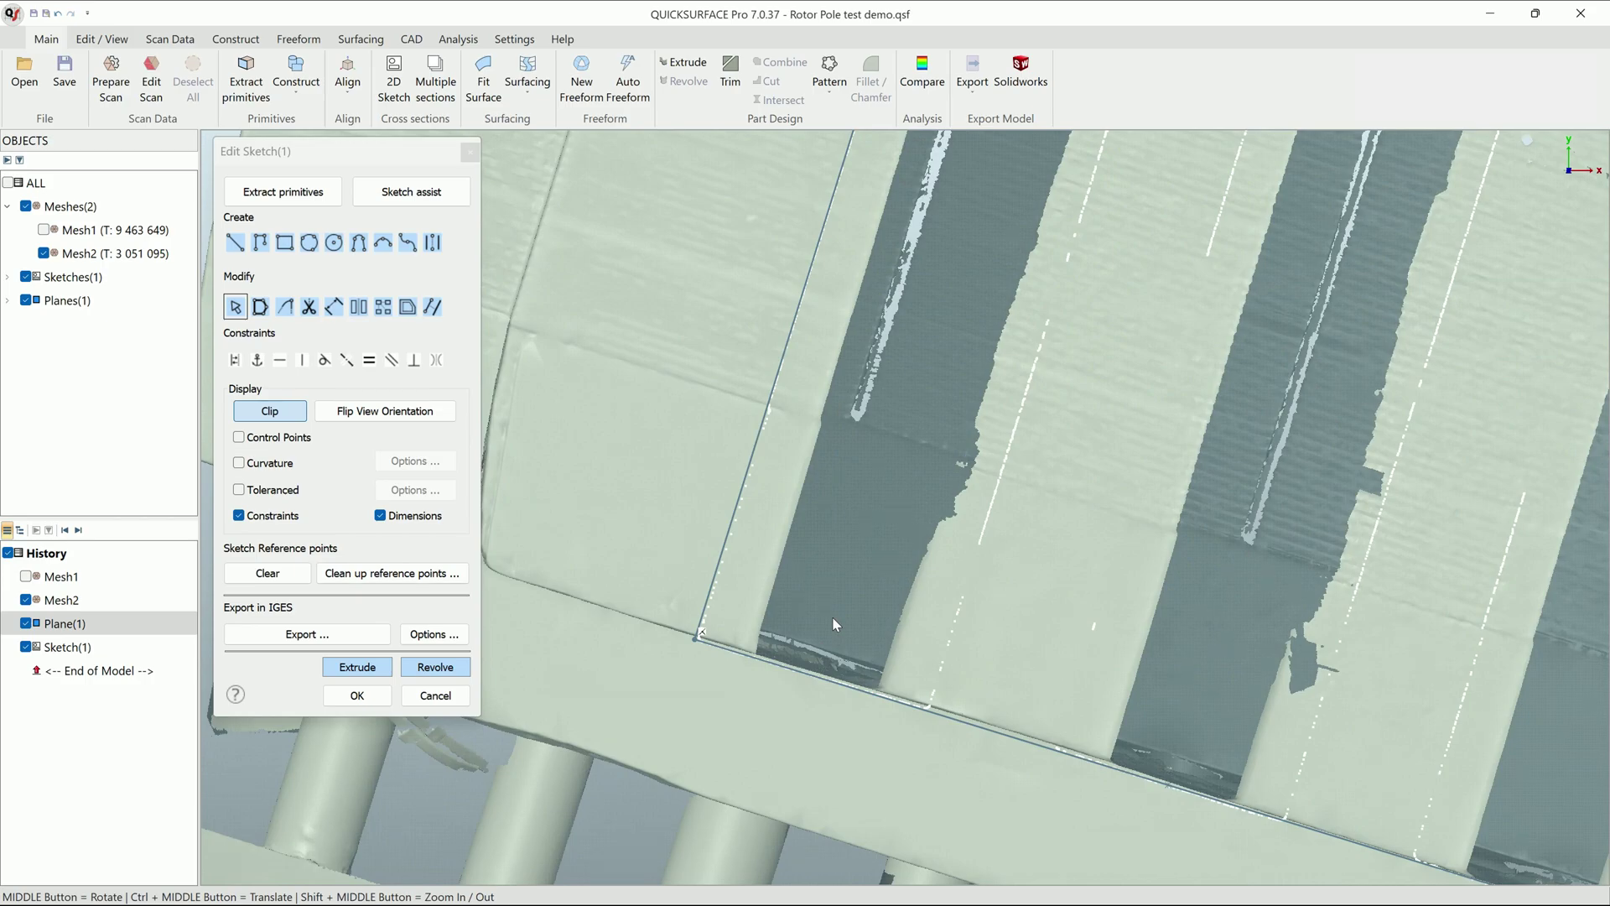
pyautogui.scroll(-2, 832, 617)
pyautogui.scroll(-2, 832, 617)
pyautogui.scroll(1, 974, 696)
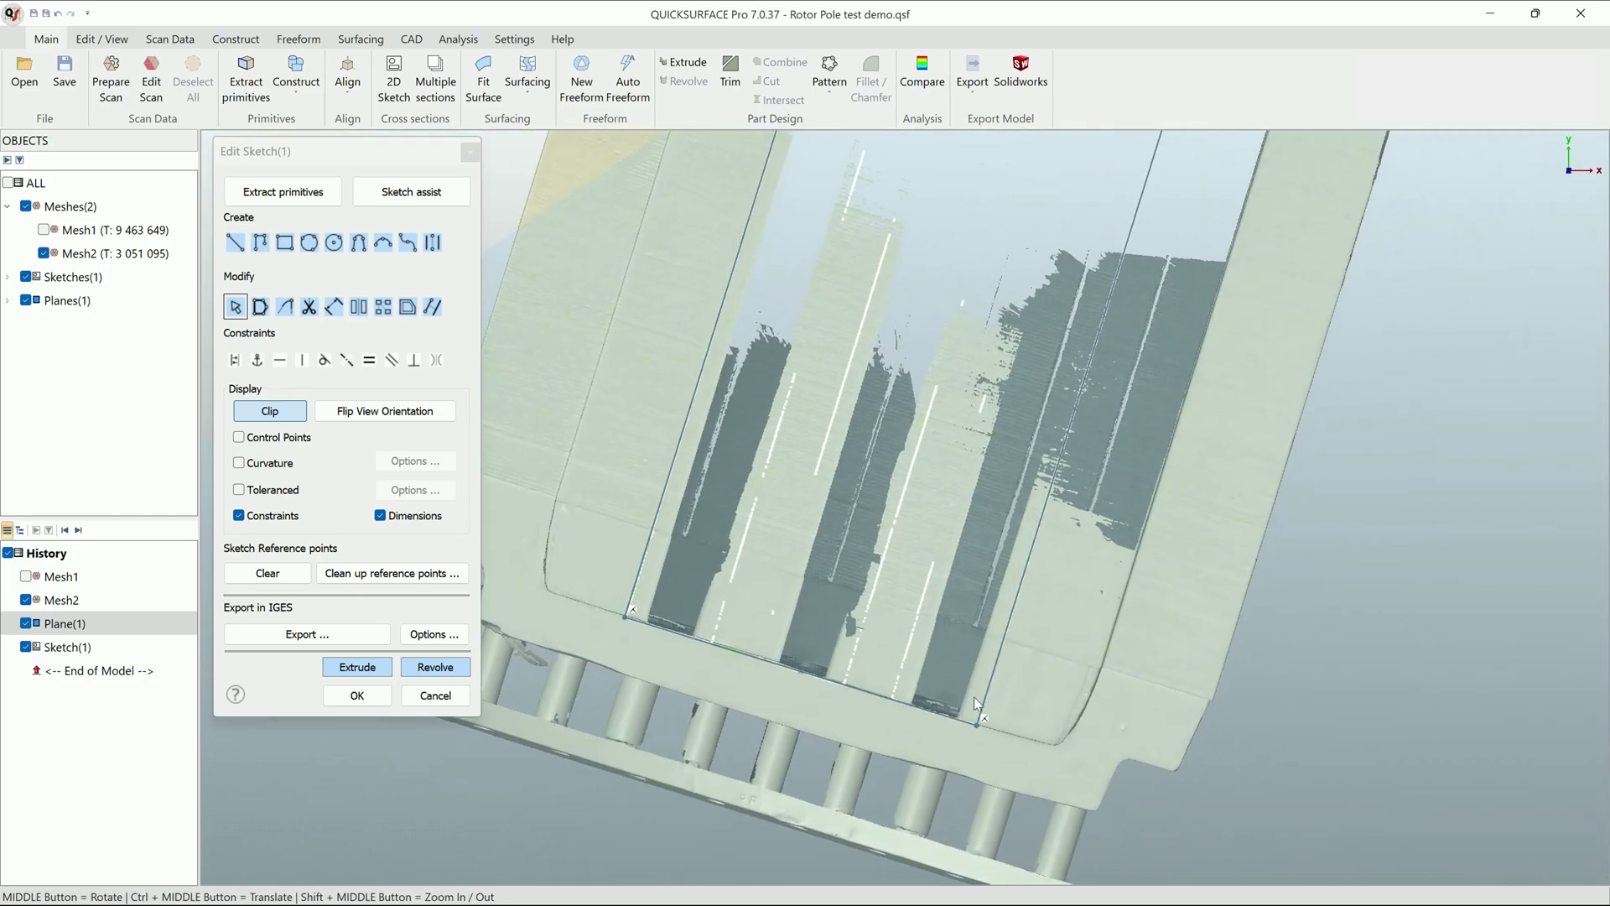
pyautogui.click(234, 247)
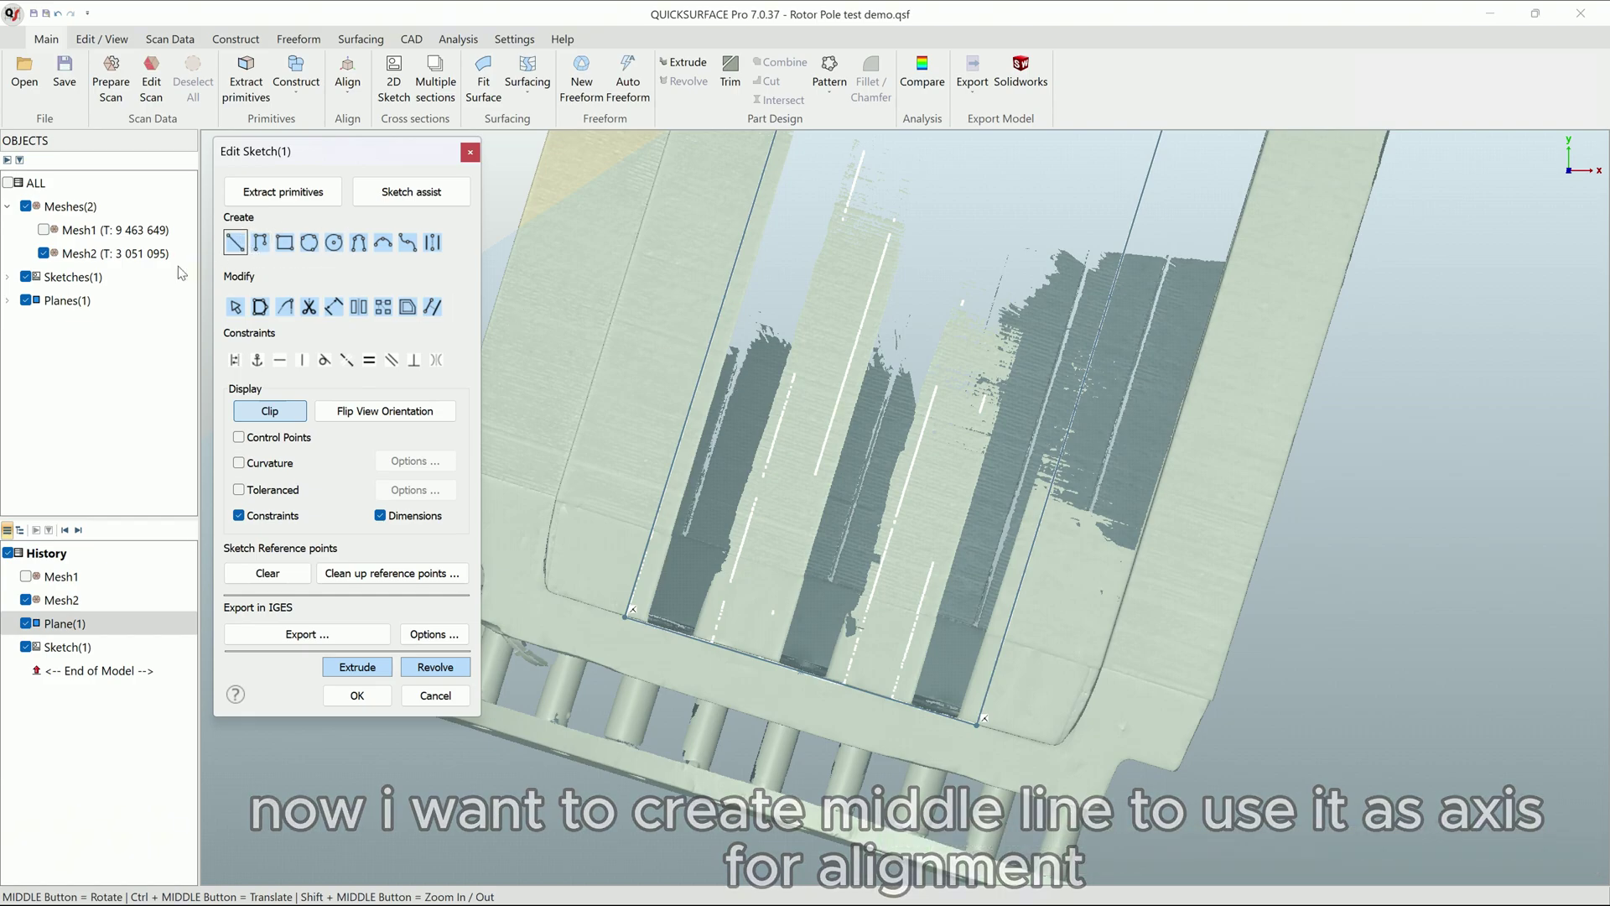
# - Select both fitted edge lines and create a middle line between them
pyautogui.click(234, 306)
pyautogui.click(710, 339)
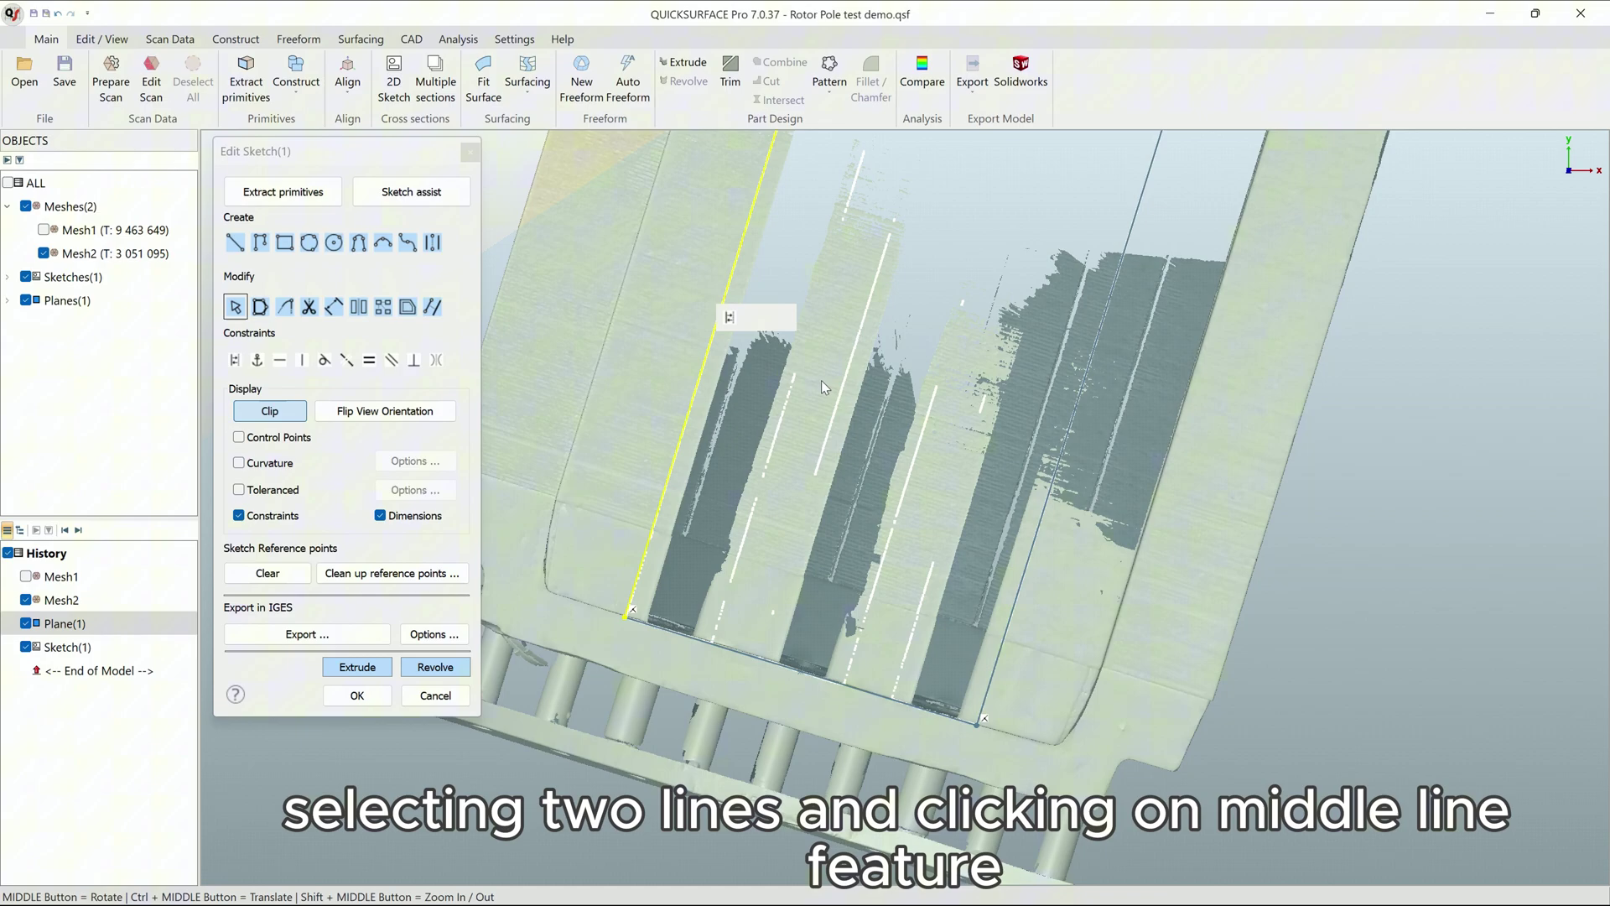
pyautogui.click(1064, 453)
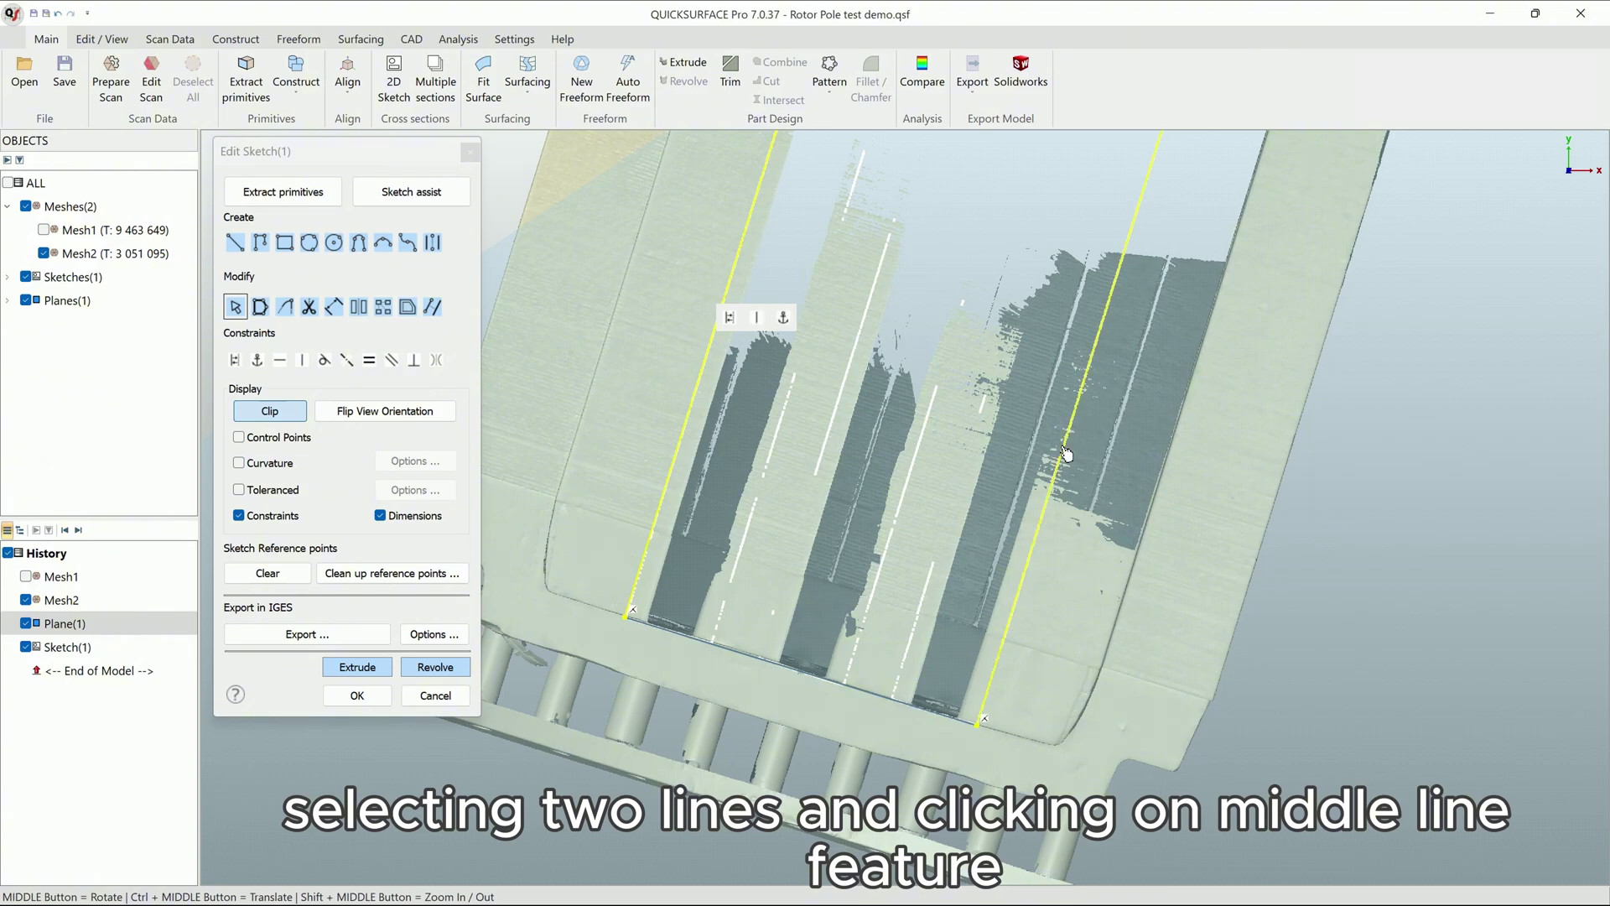
pyautogui.click(434, 244)
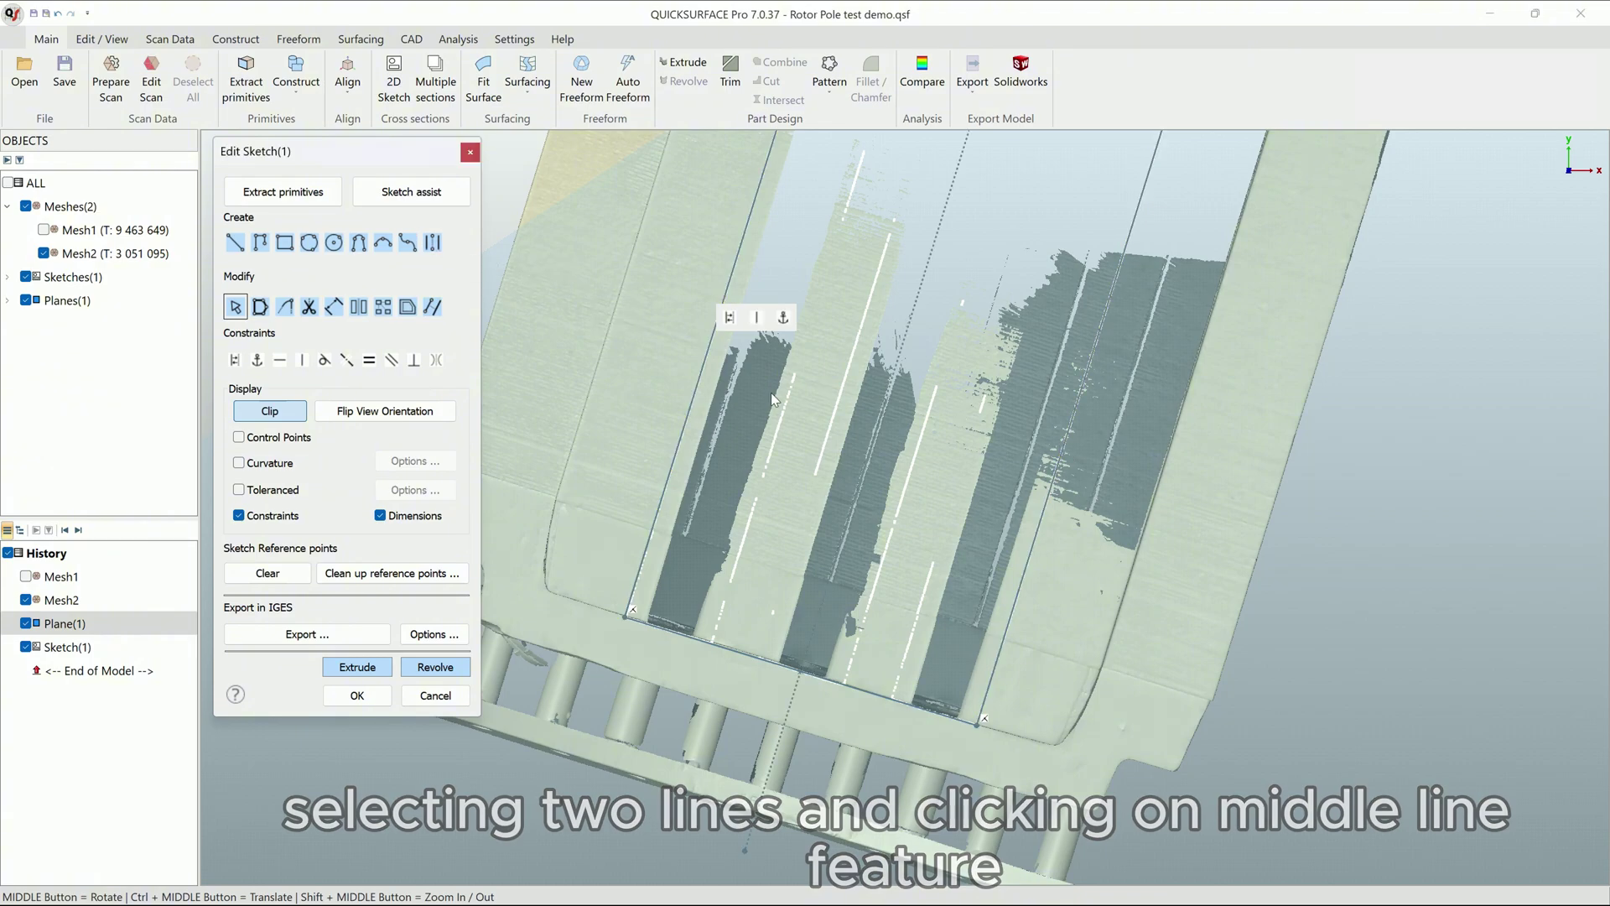
pyautogui.scroll(-3, 832, 396)
pyautogui.scroll(2, 1049, 389)
pyautogui.scroll(2, 1025, 445)
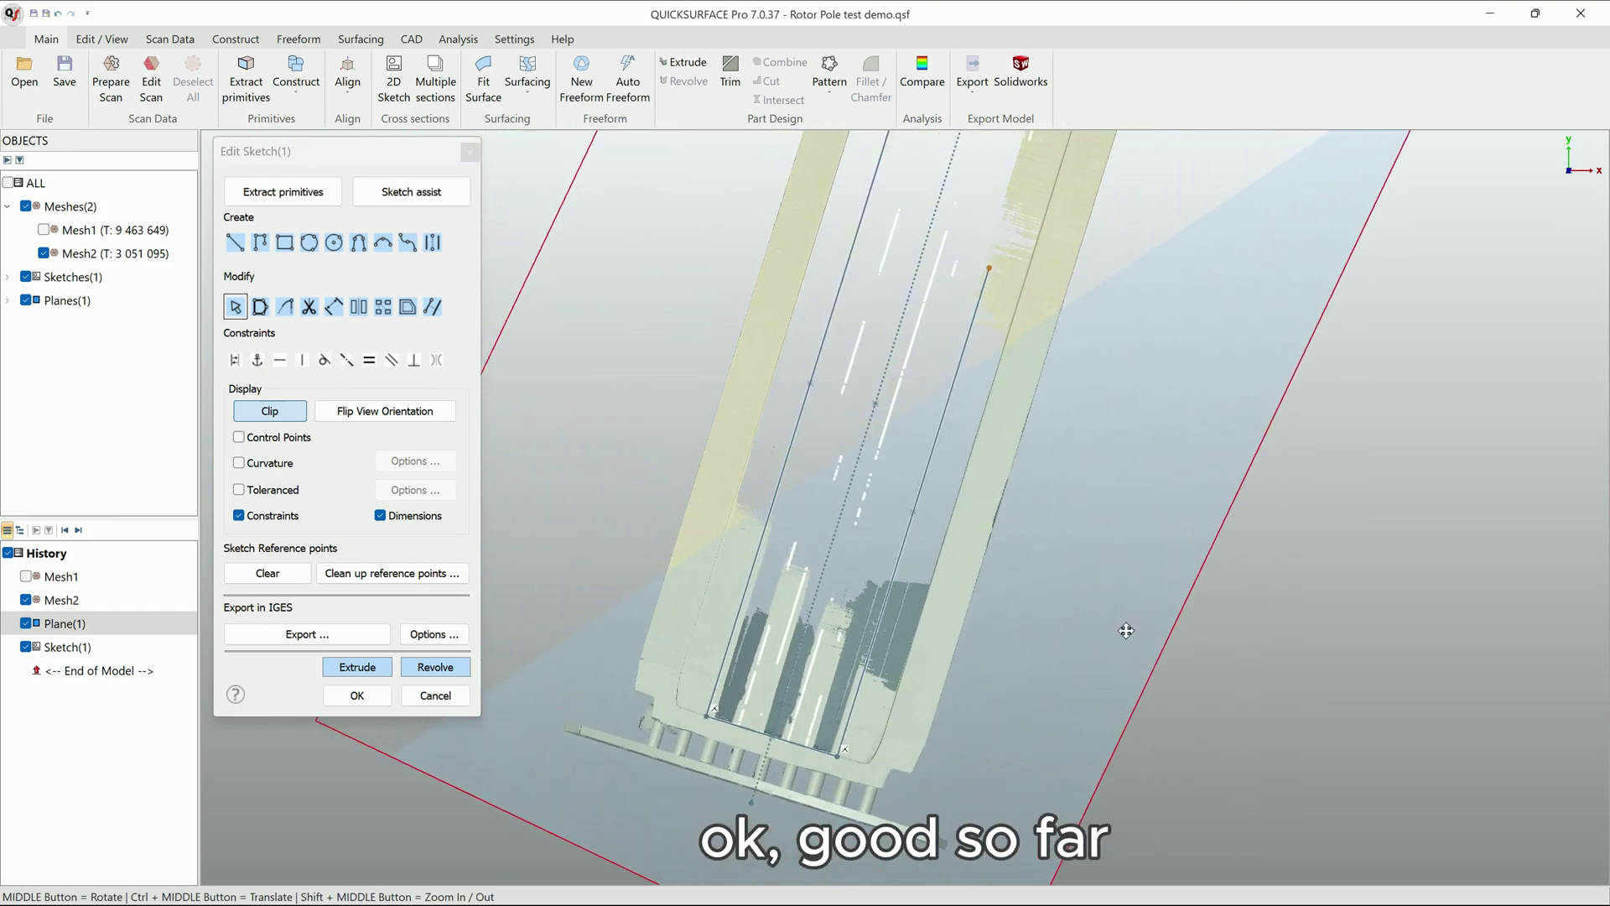
pyautogui.scroll(2, 963, 273)
pyautogui.moveTo(962, 273); pyautogui.dragTo(1128, 468, button='middle')
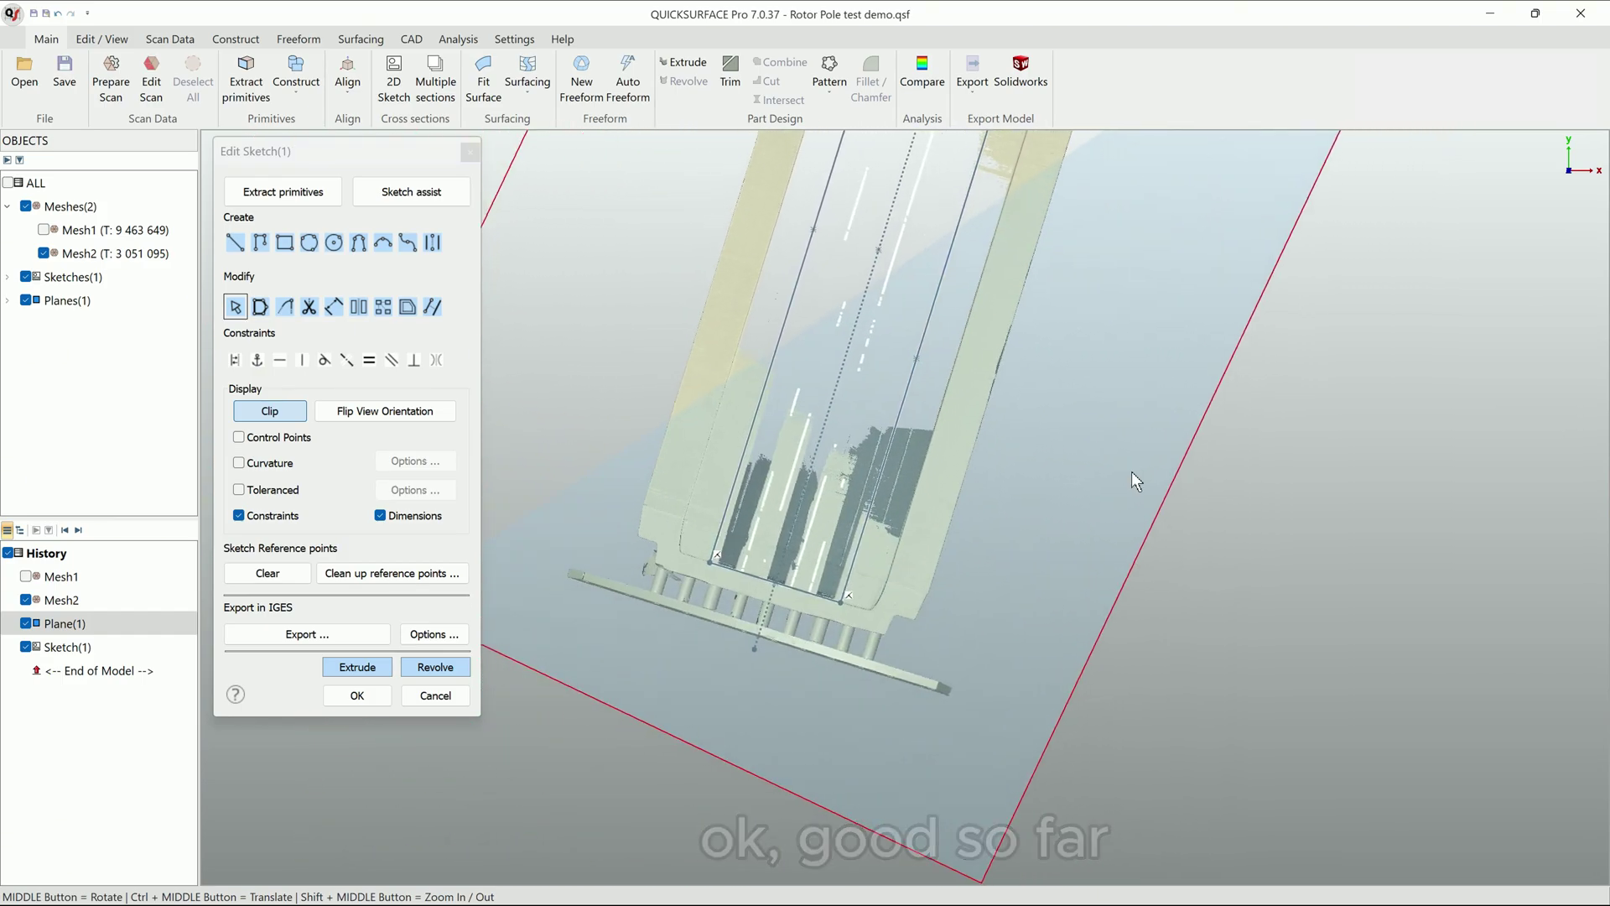
pyautogui.scroll(1, 808, 586)
pyautogui.scroll(3, 809, 585)
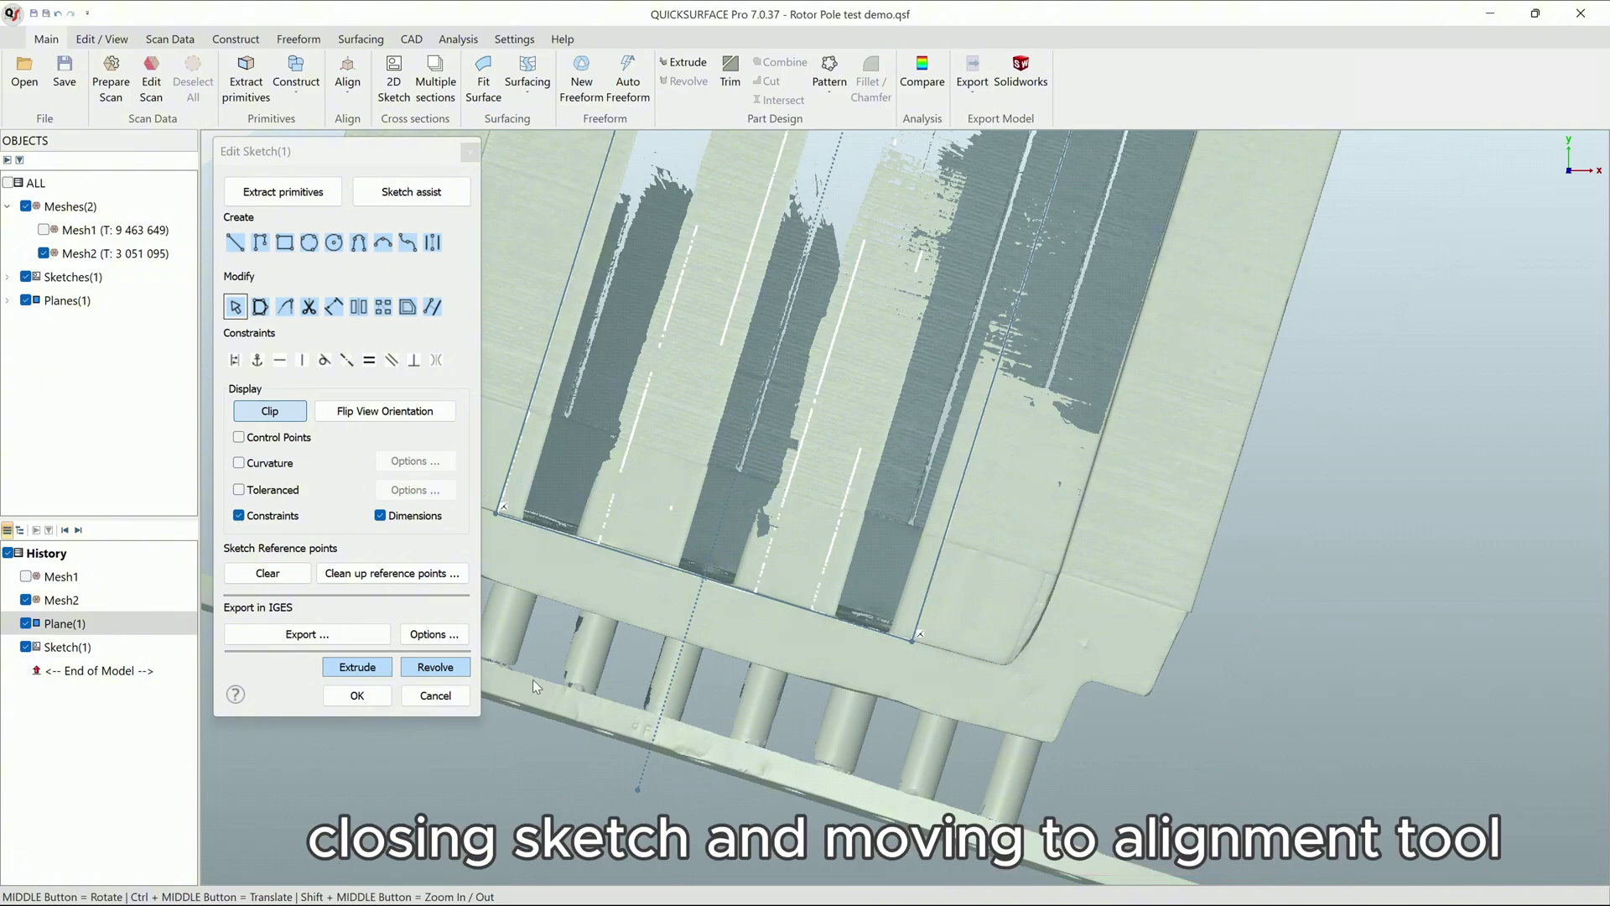
# - Close the sketch, turn the plane to face the viewer, and select the fitted plane
pyautogui.click(363, 694)
pyautogui.scroll(-5, 879, 499)
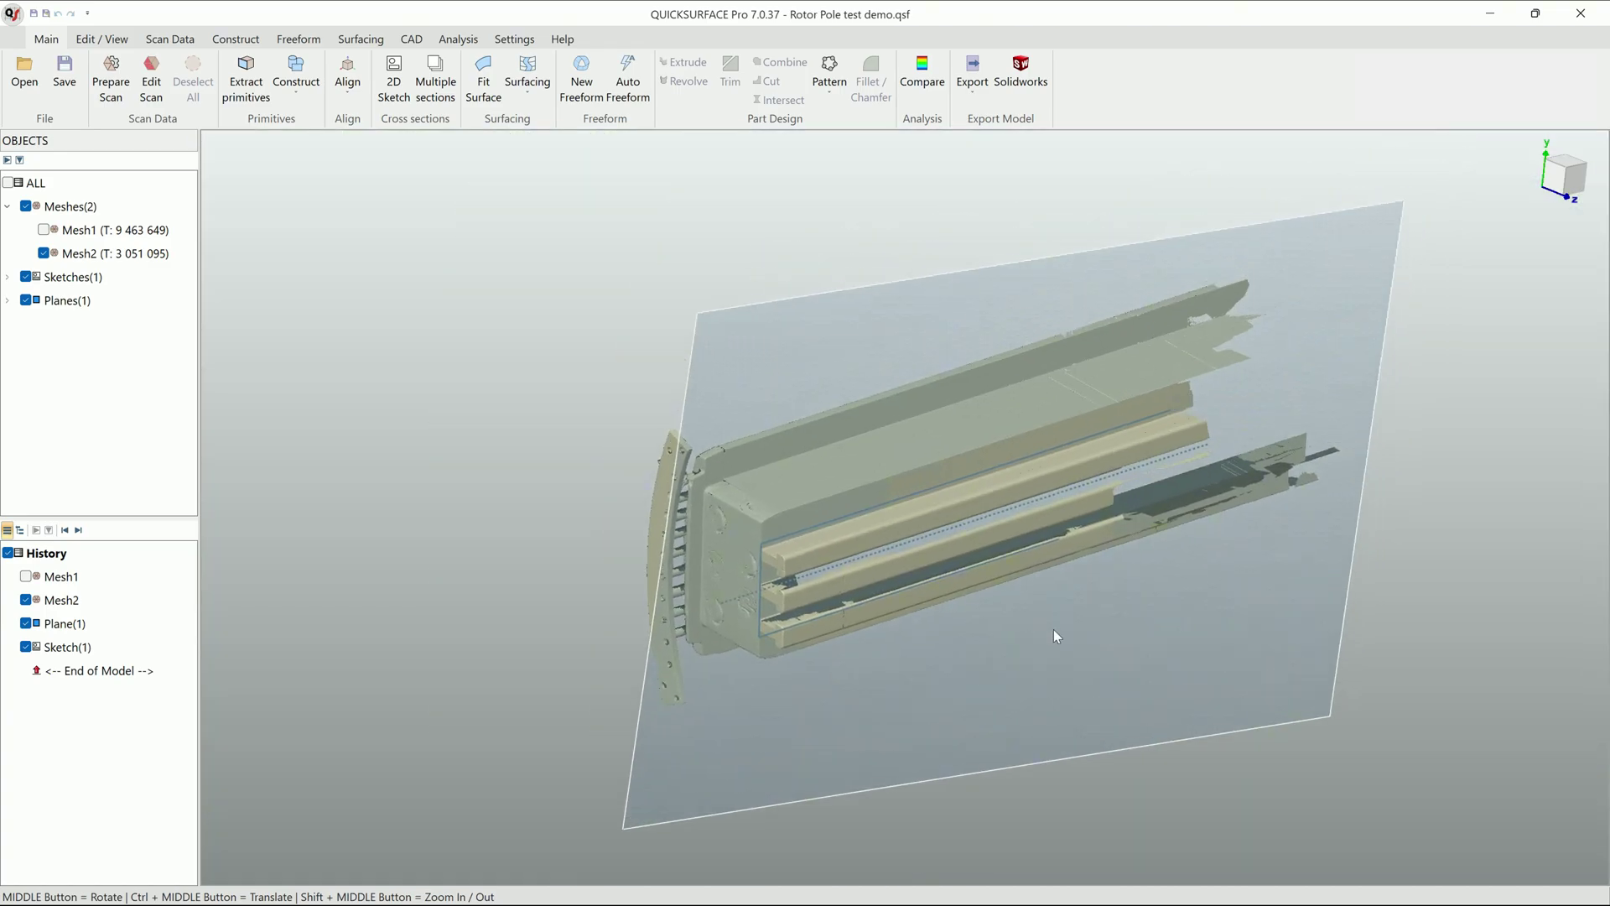
pyautogui.moveTo(1055, 636); pyautogui.dragTo(919, 565, button='middle')
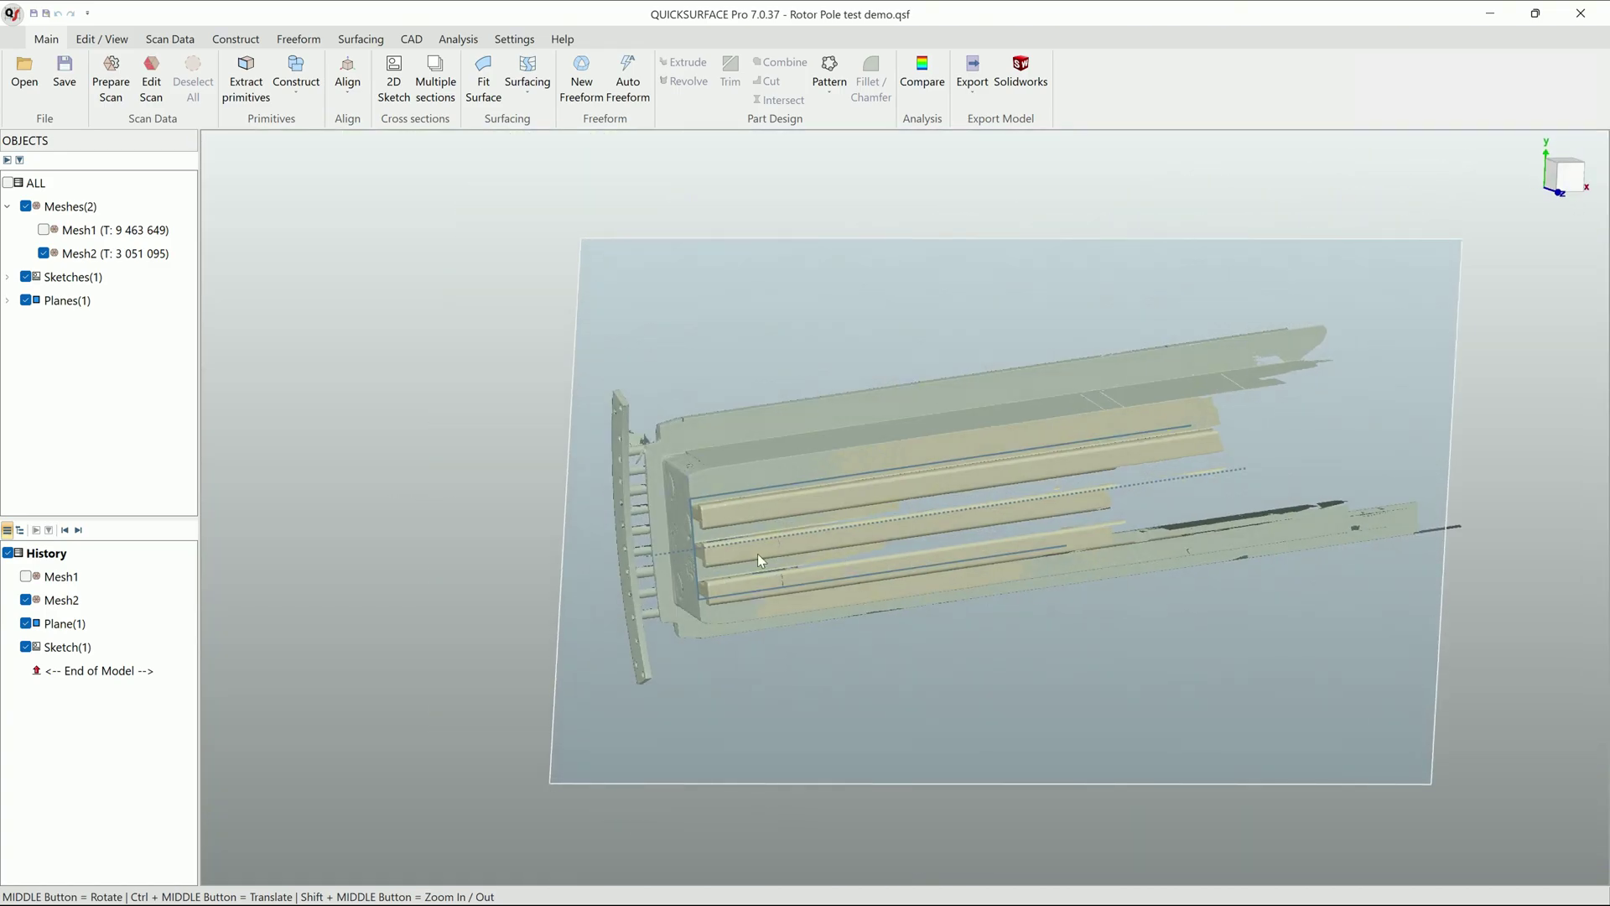
pyautogui.scroll(5, 757, 553)
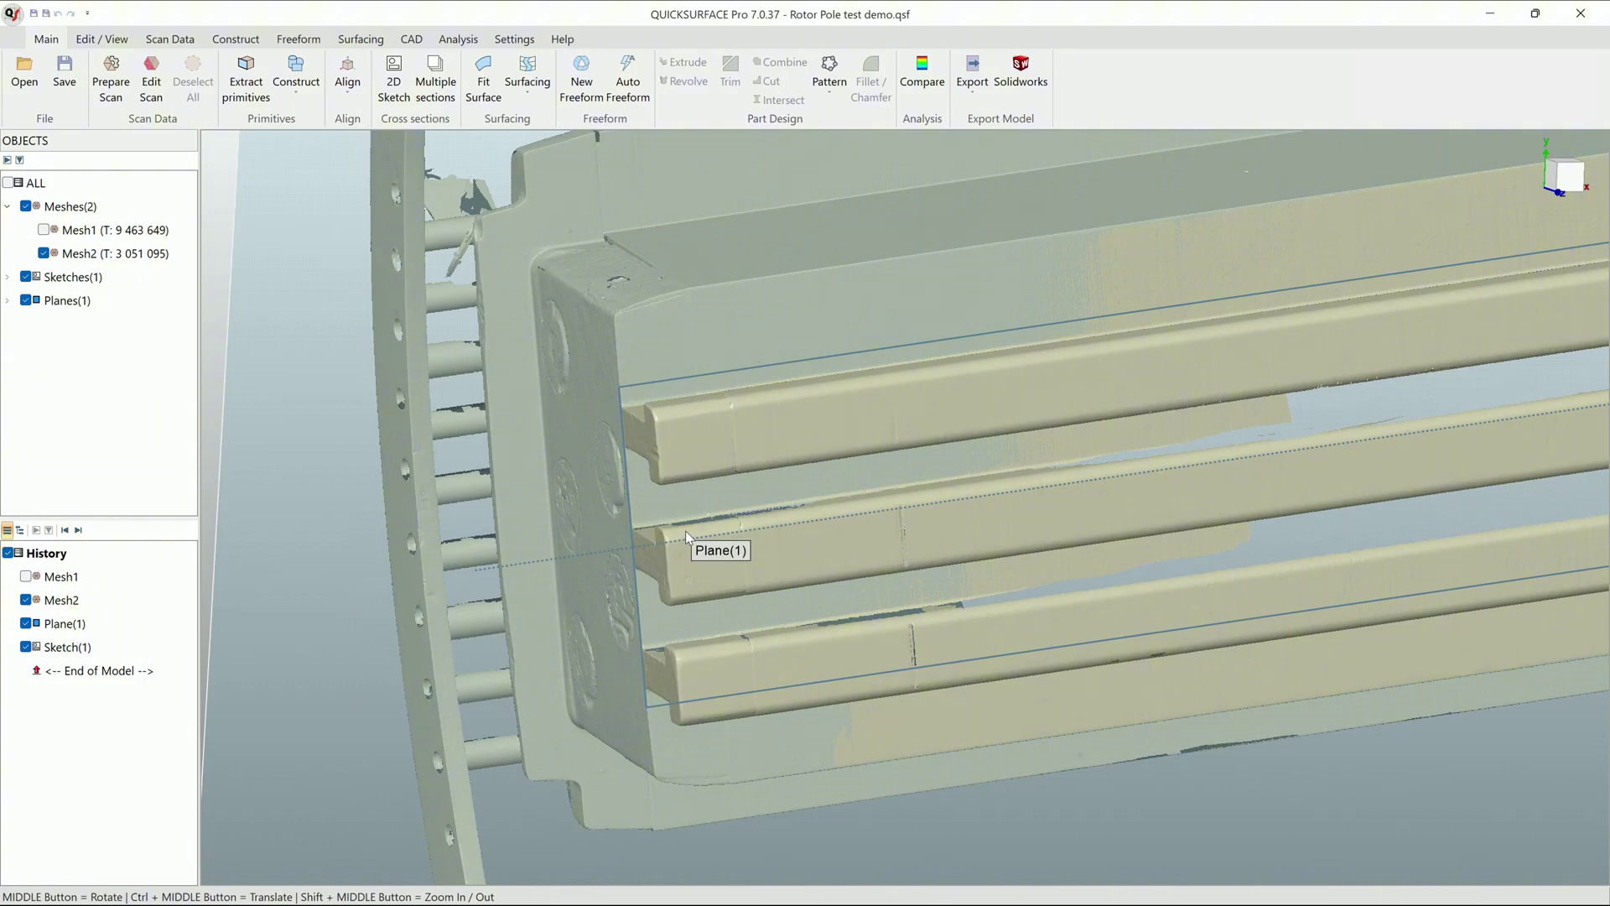
pyautogui.scroll(-5, 686, 531)
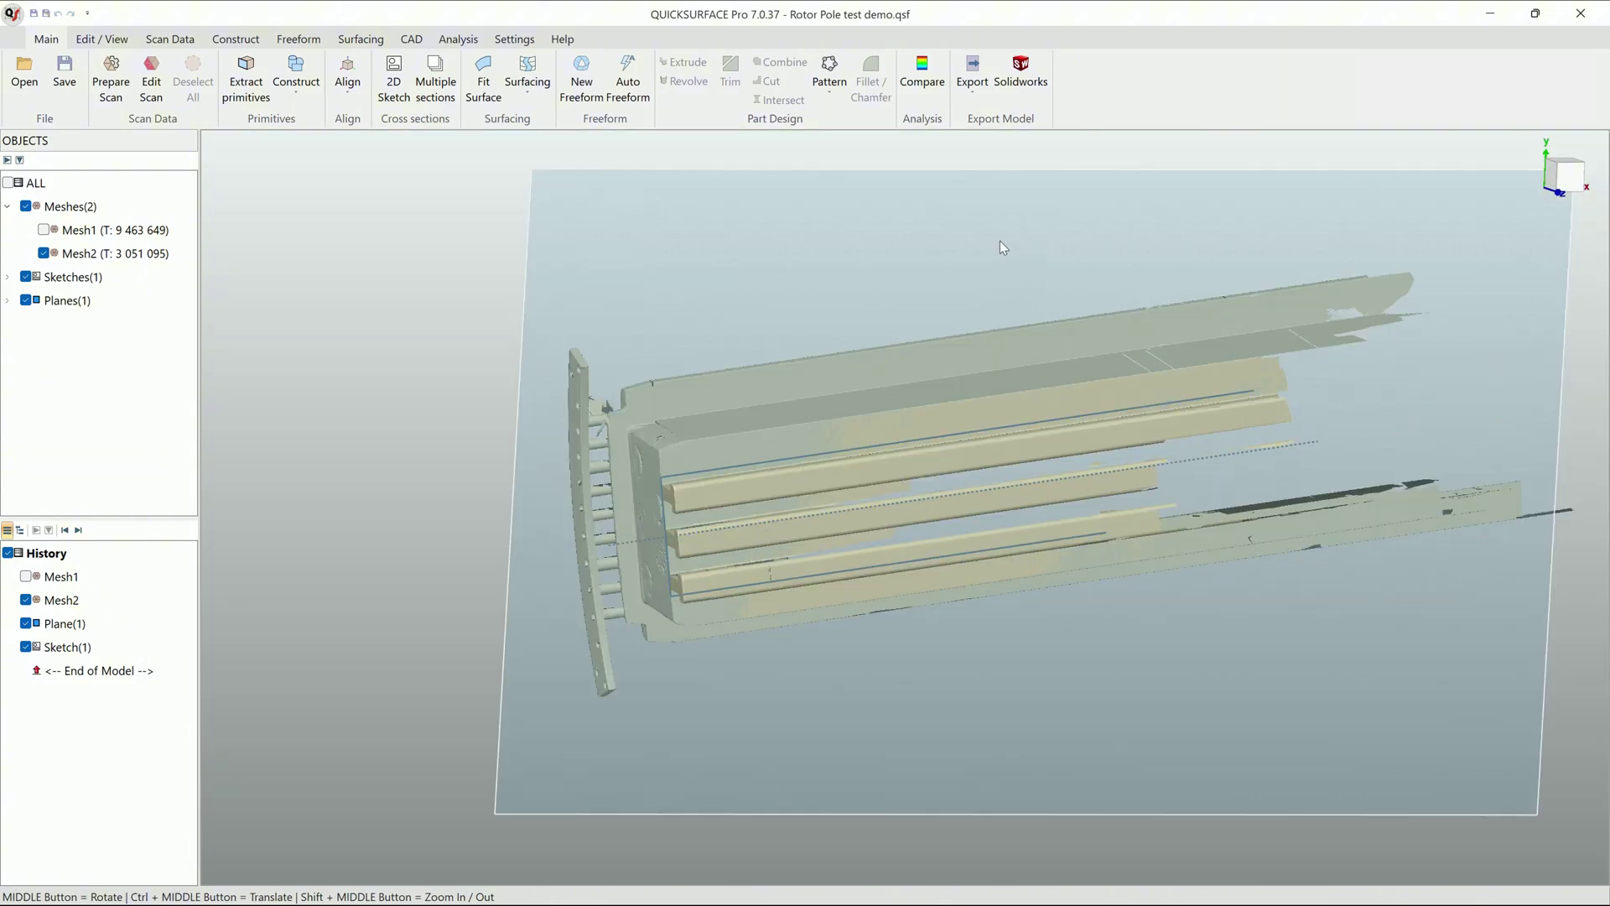
pyautogui.click(863, 228)
# - Set up Align by Coordinate System using the fitted plane and the sketch's centre line
pyautogui.click(485, 235)
pyautogui.click(347, 75)
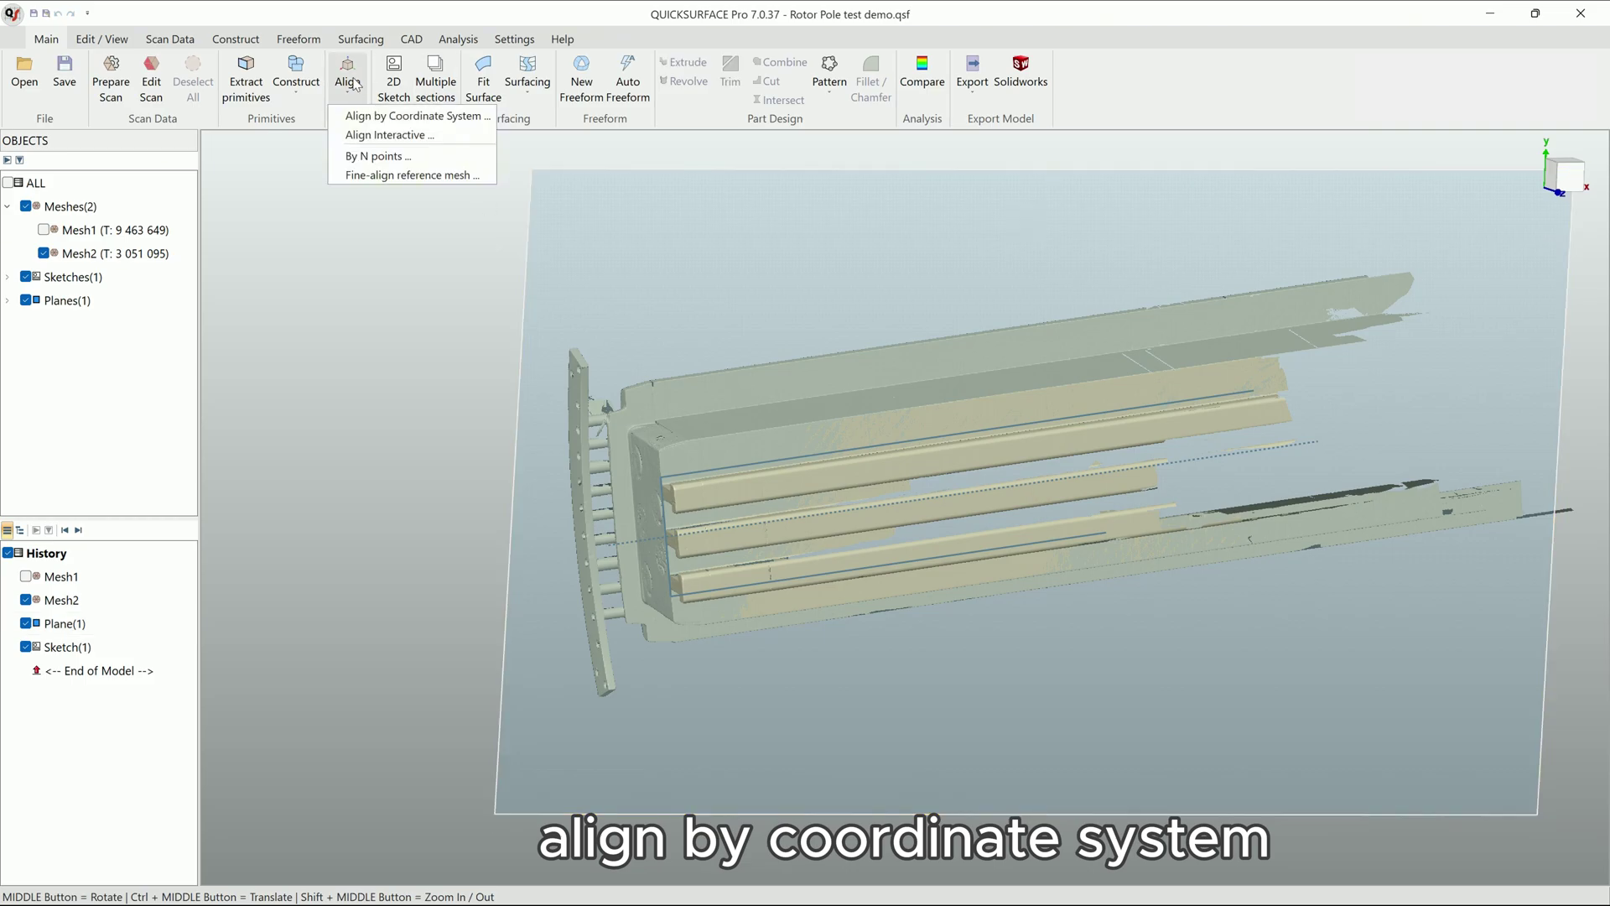
pyautogui.click(397, 116)
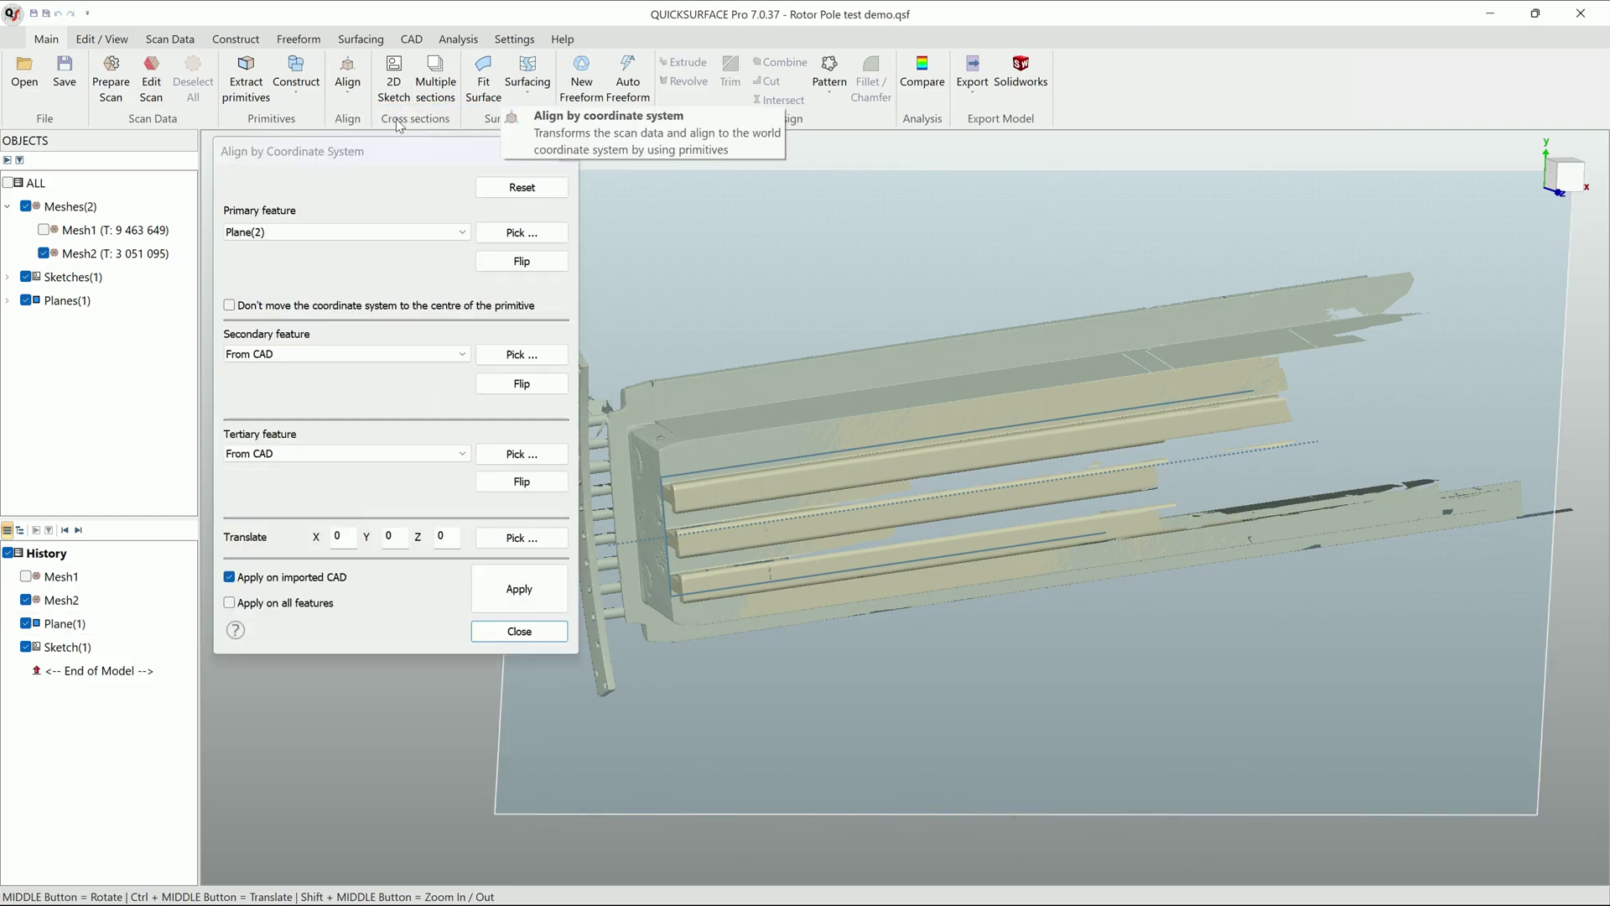
pyautogui.click(850, 272)
pyautogui.scroll(-2, 829, 322)
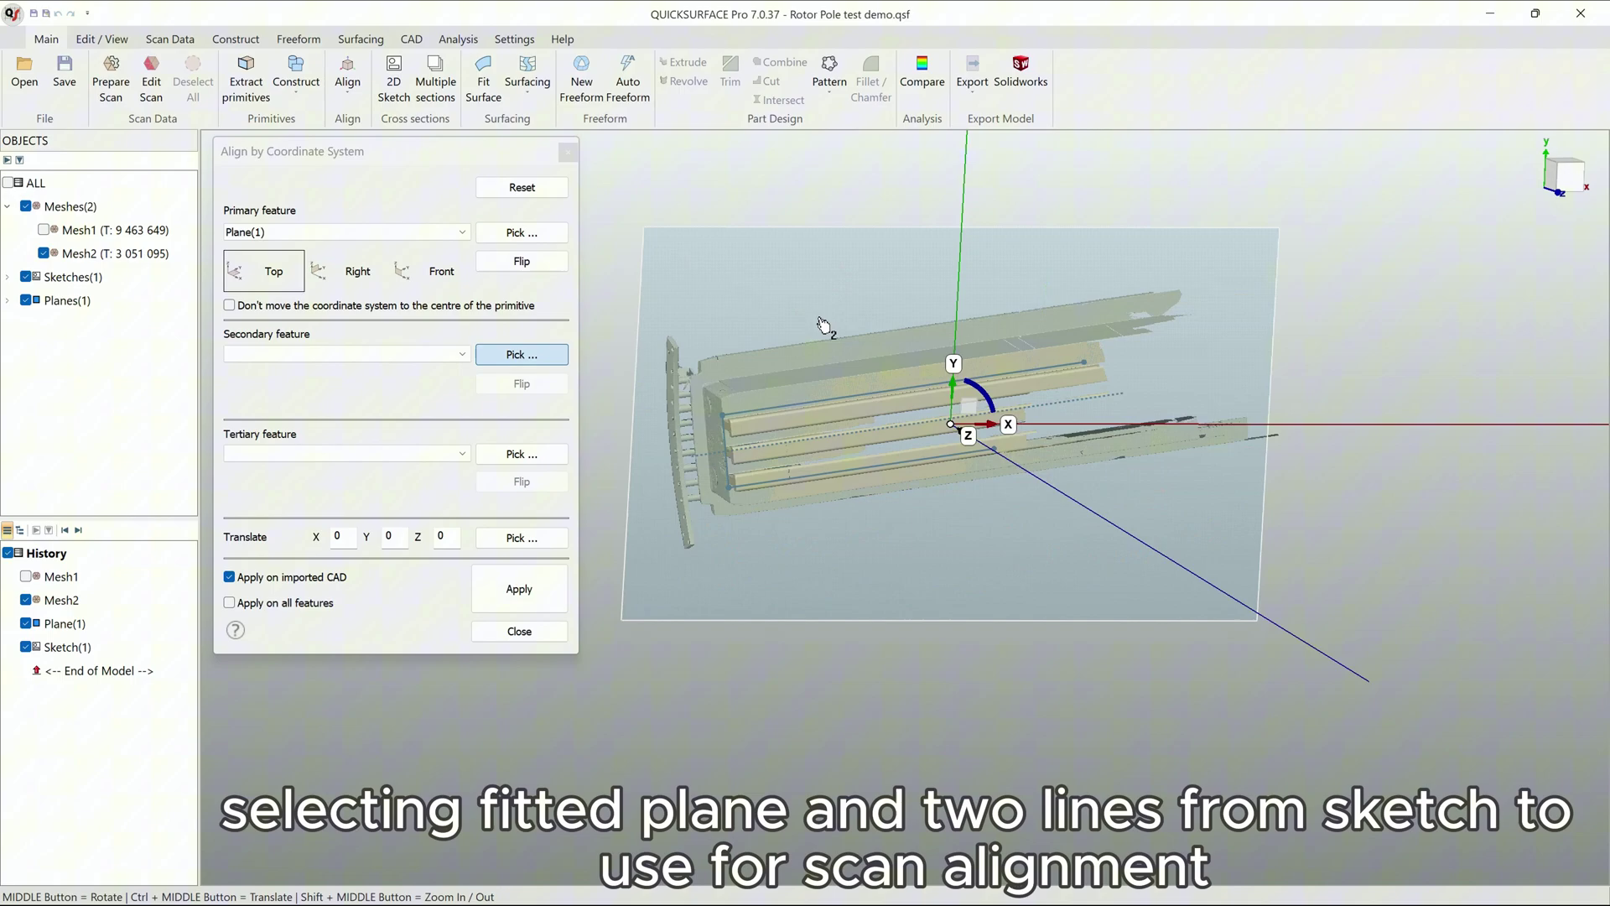
pyautogui.click(756, 453)
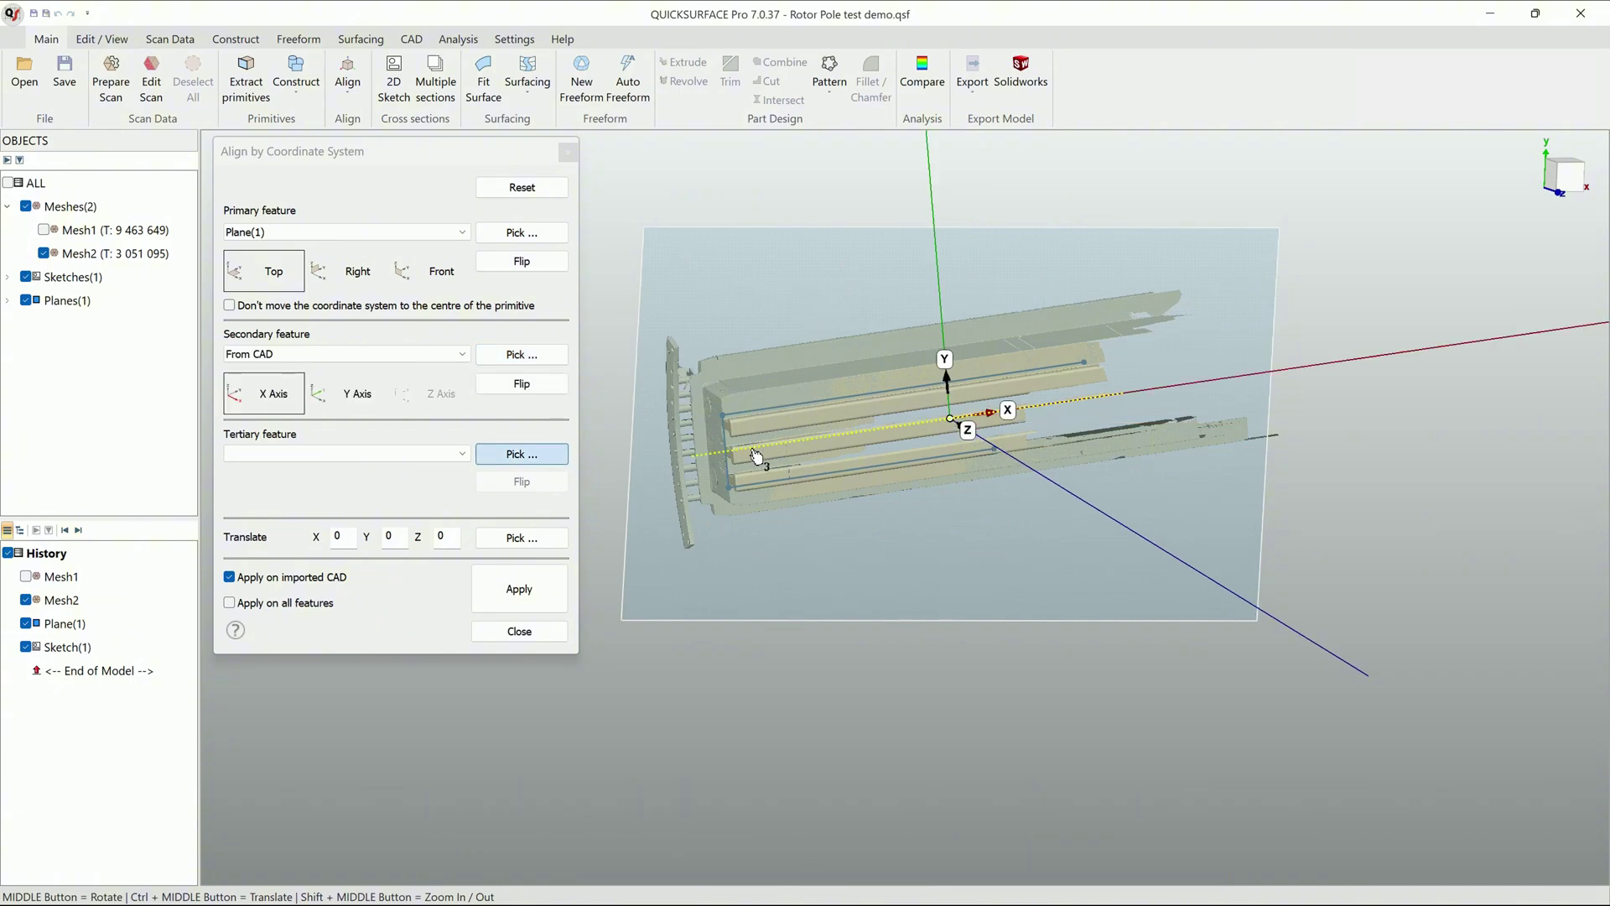
pyautogui.click(726, 444)
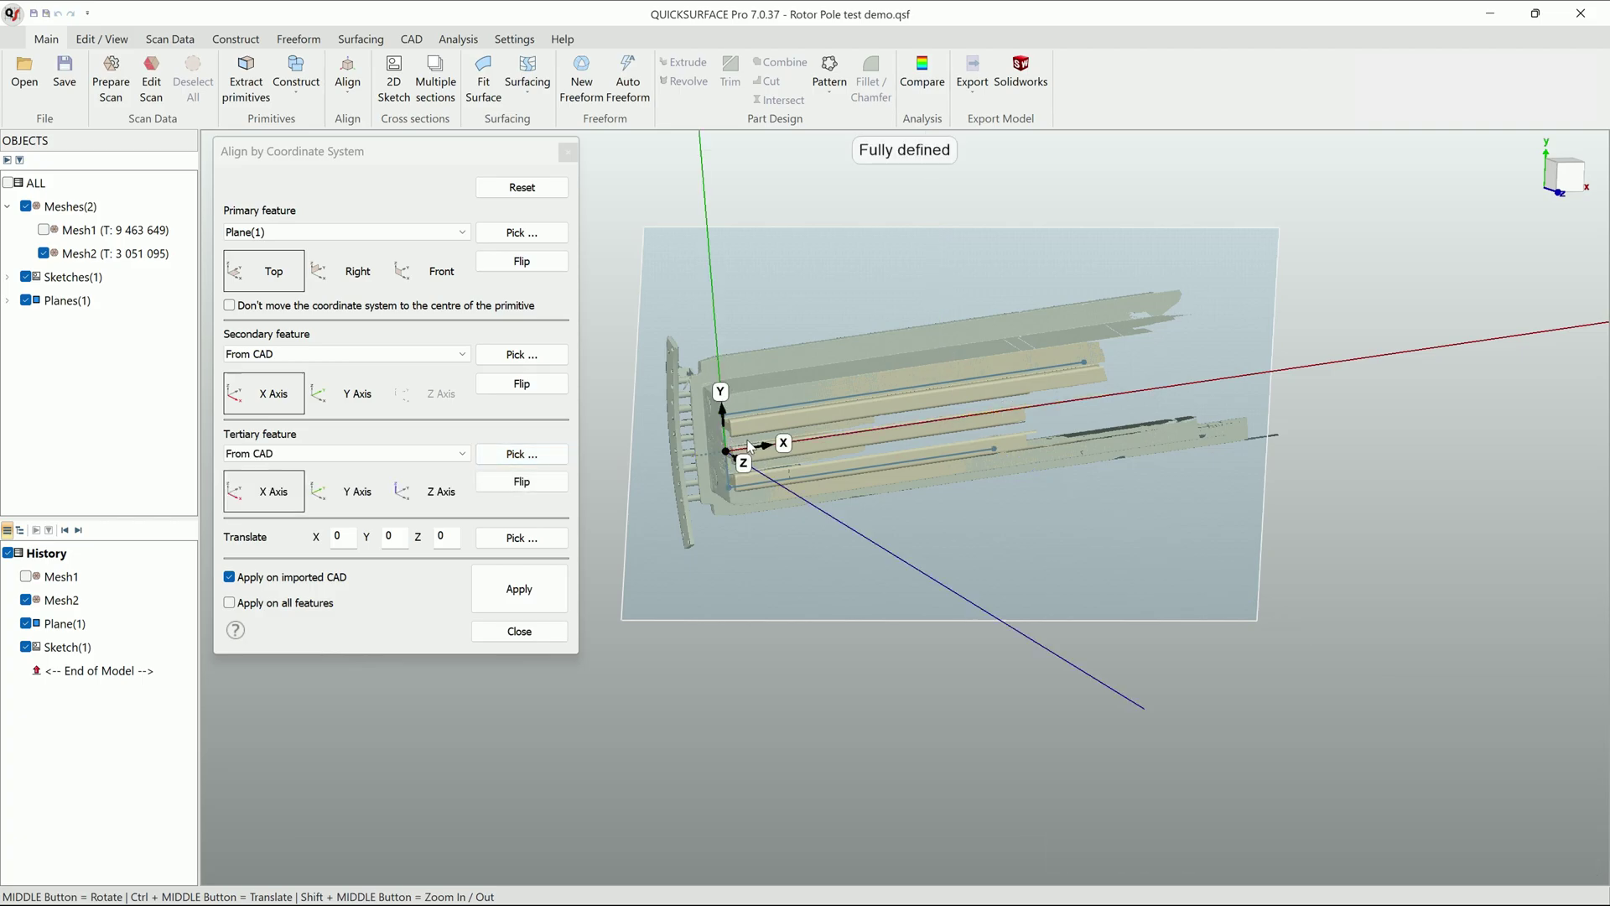
# - Apply the alignment, check it from the Top view, and close the settings
pyautogui.click(521, 589)
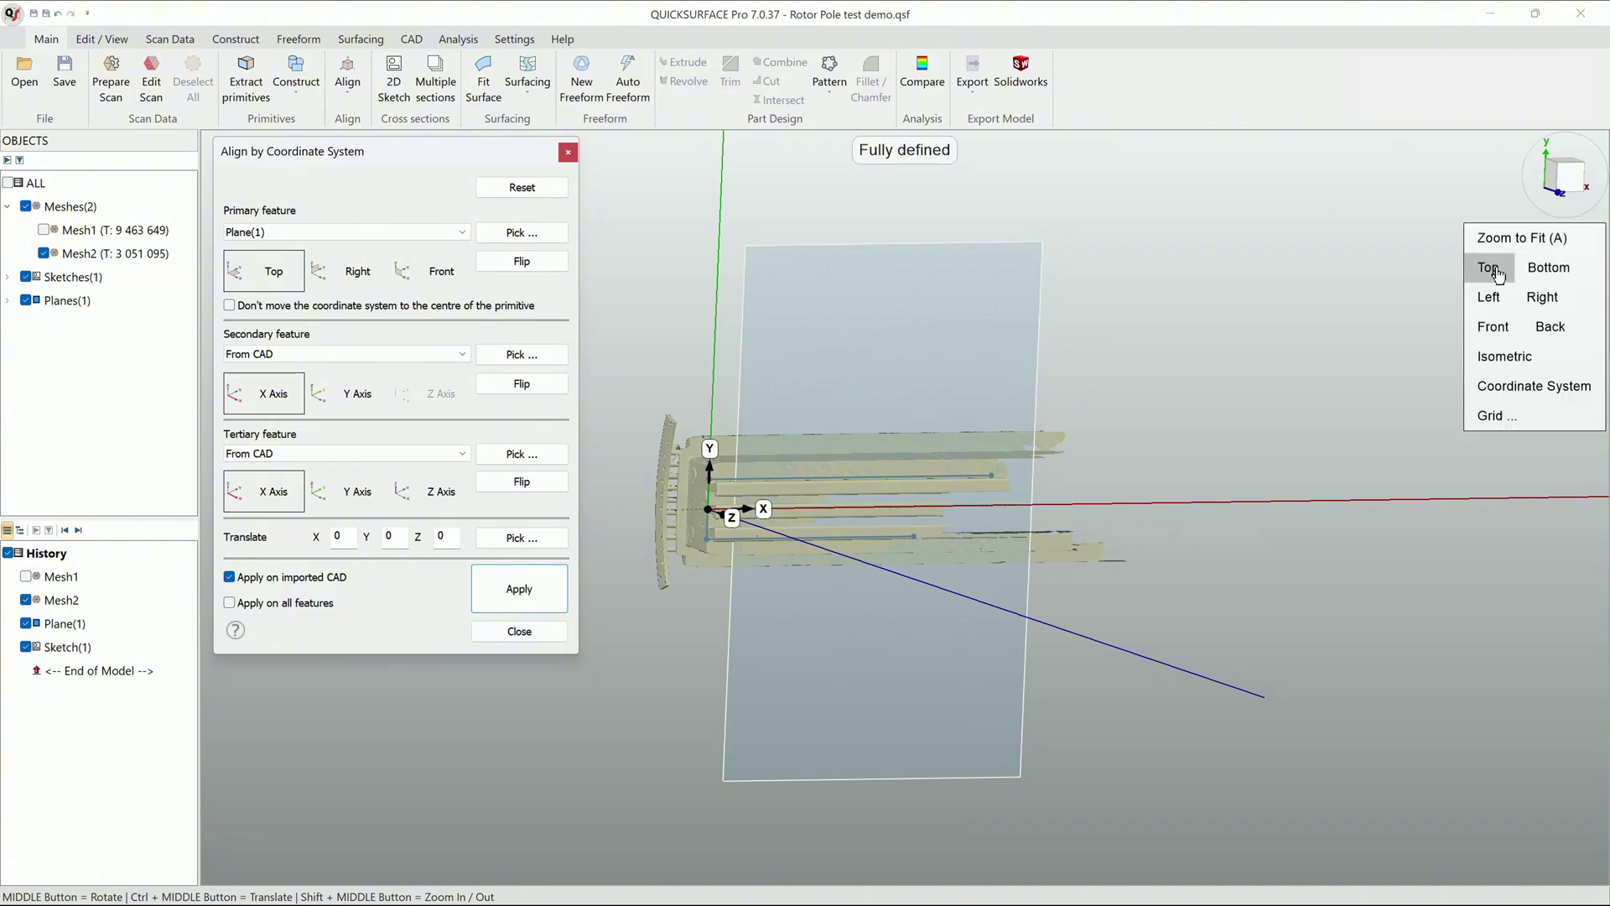
pyautogui.click(1491, 268)
pyautogui.scroll(5, 683, 504)
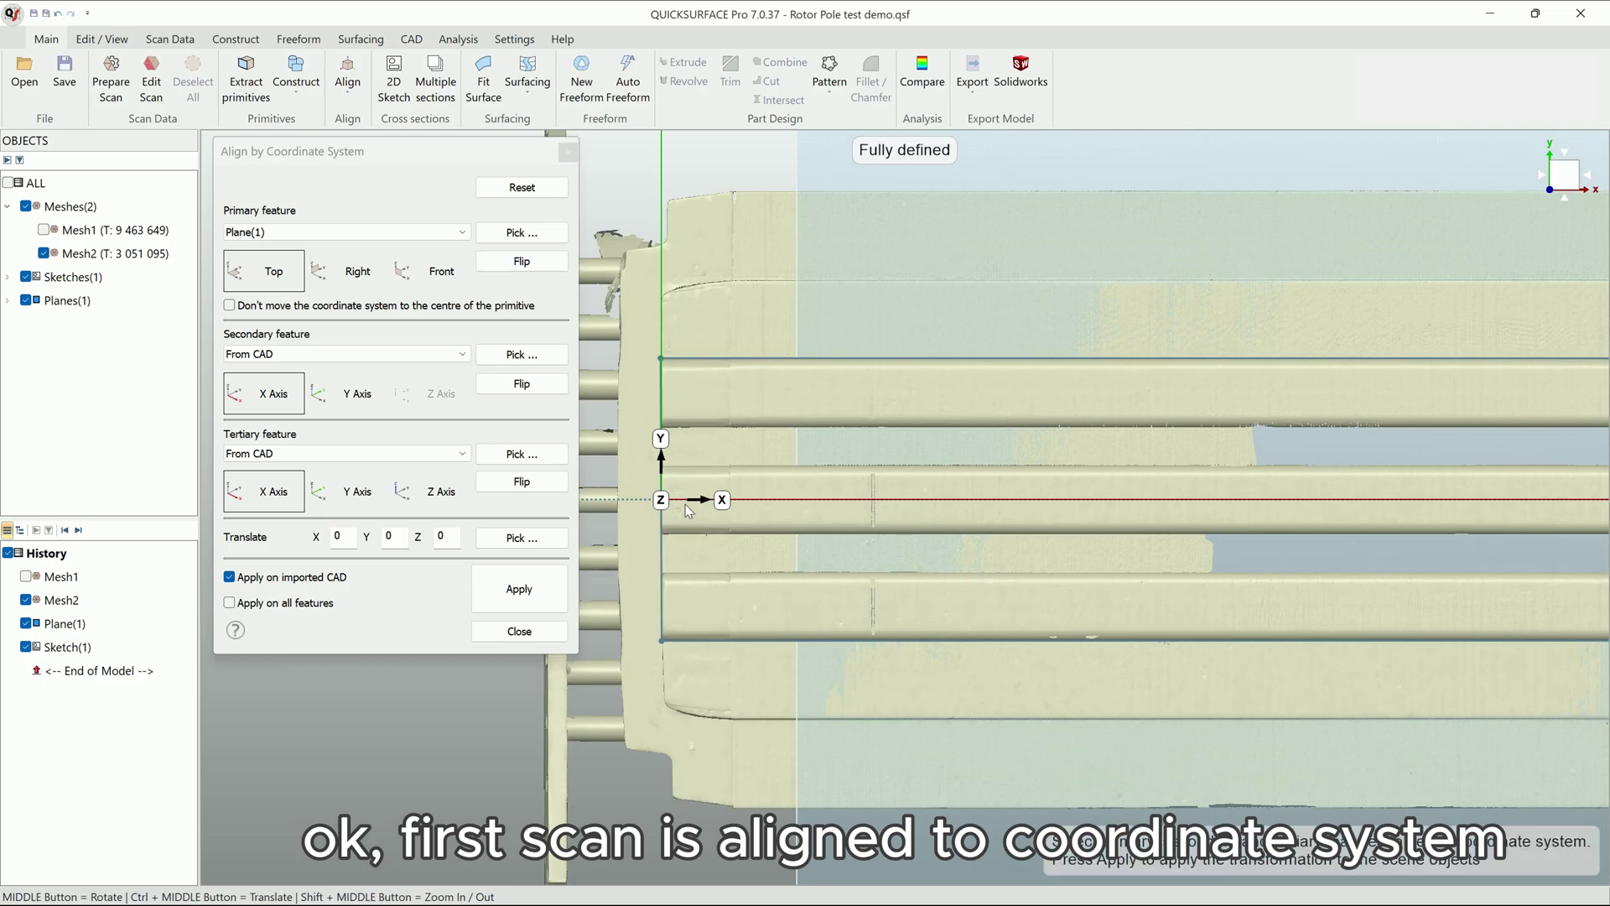
pyautogui.click(560, 631)
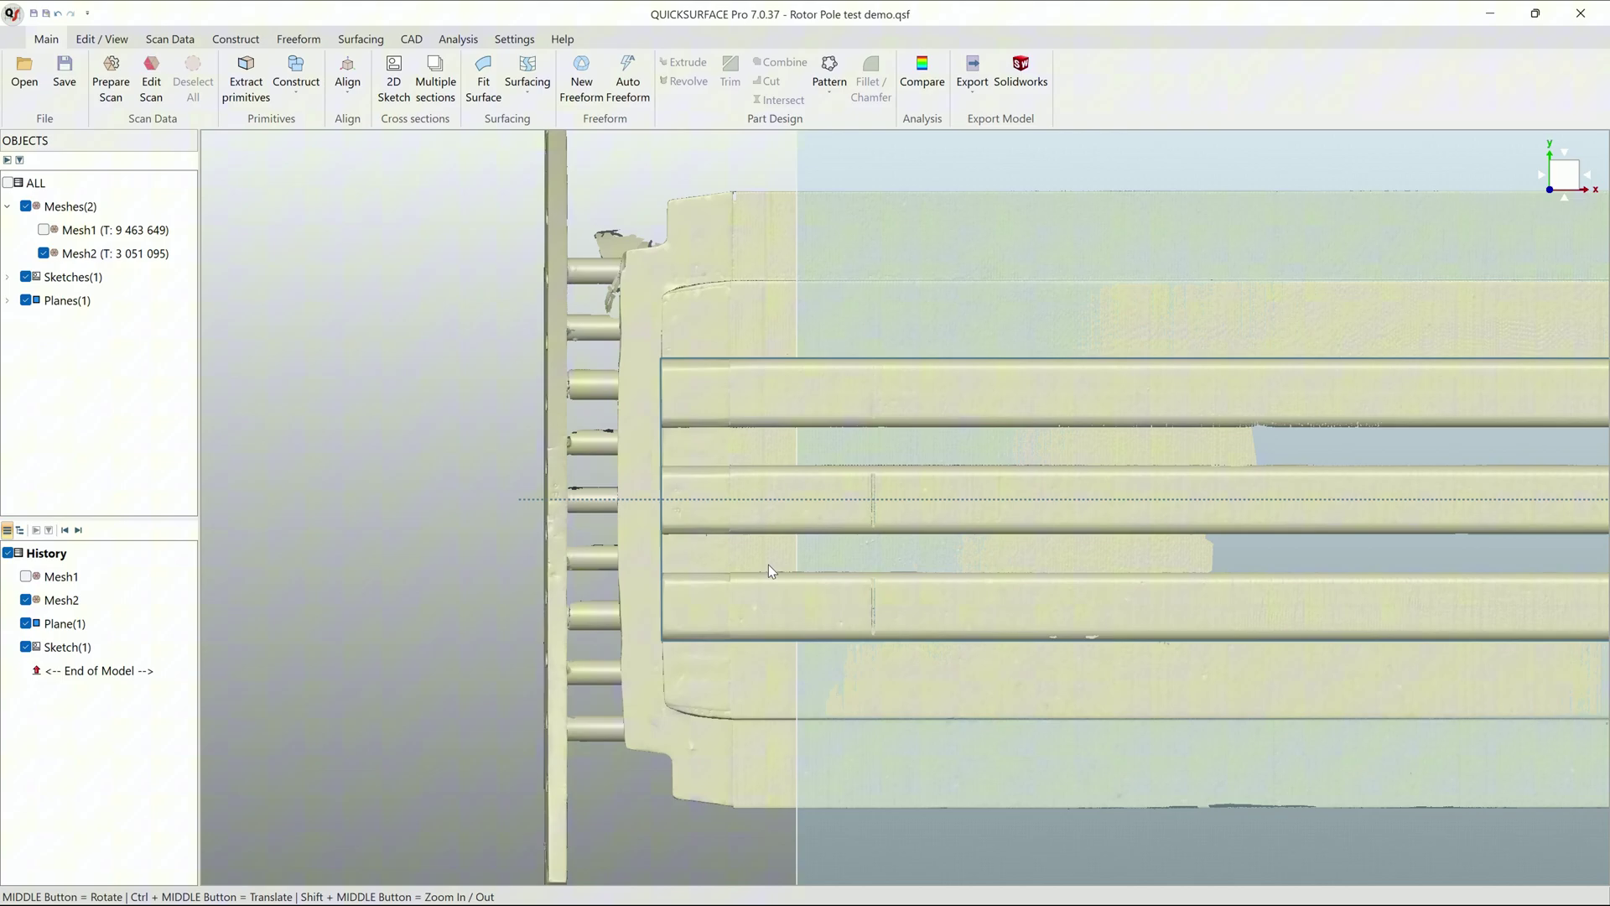
pyautogui.scroll(-5, 769, 565)
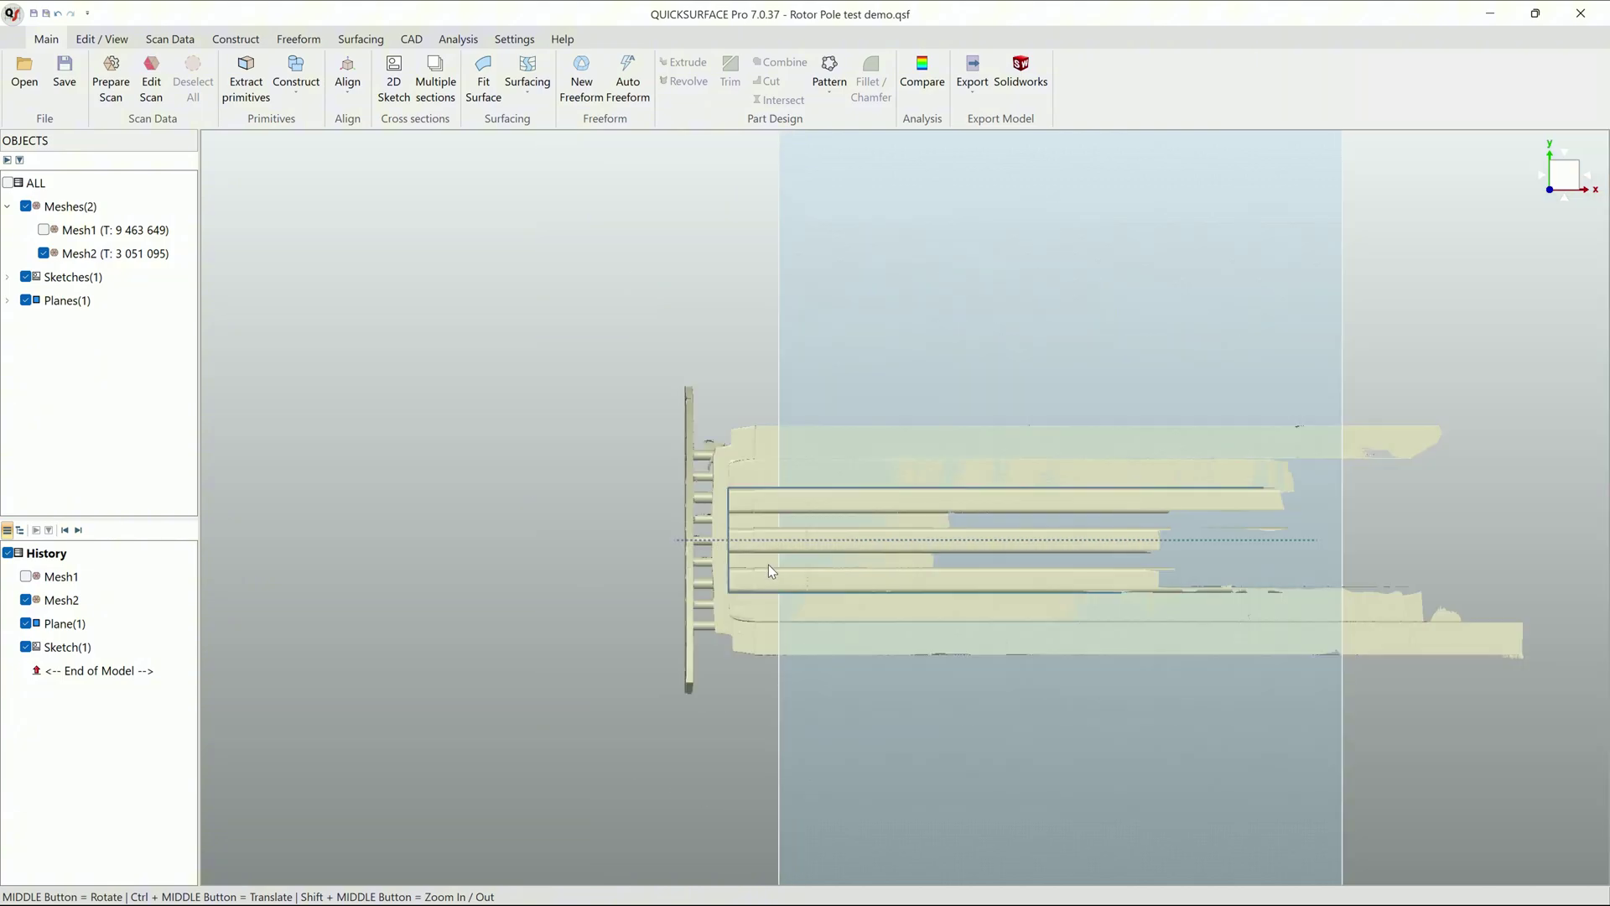
pyautogui.scroll(4, 1022, 578)
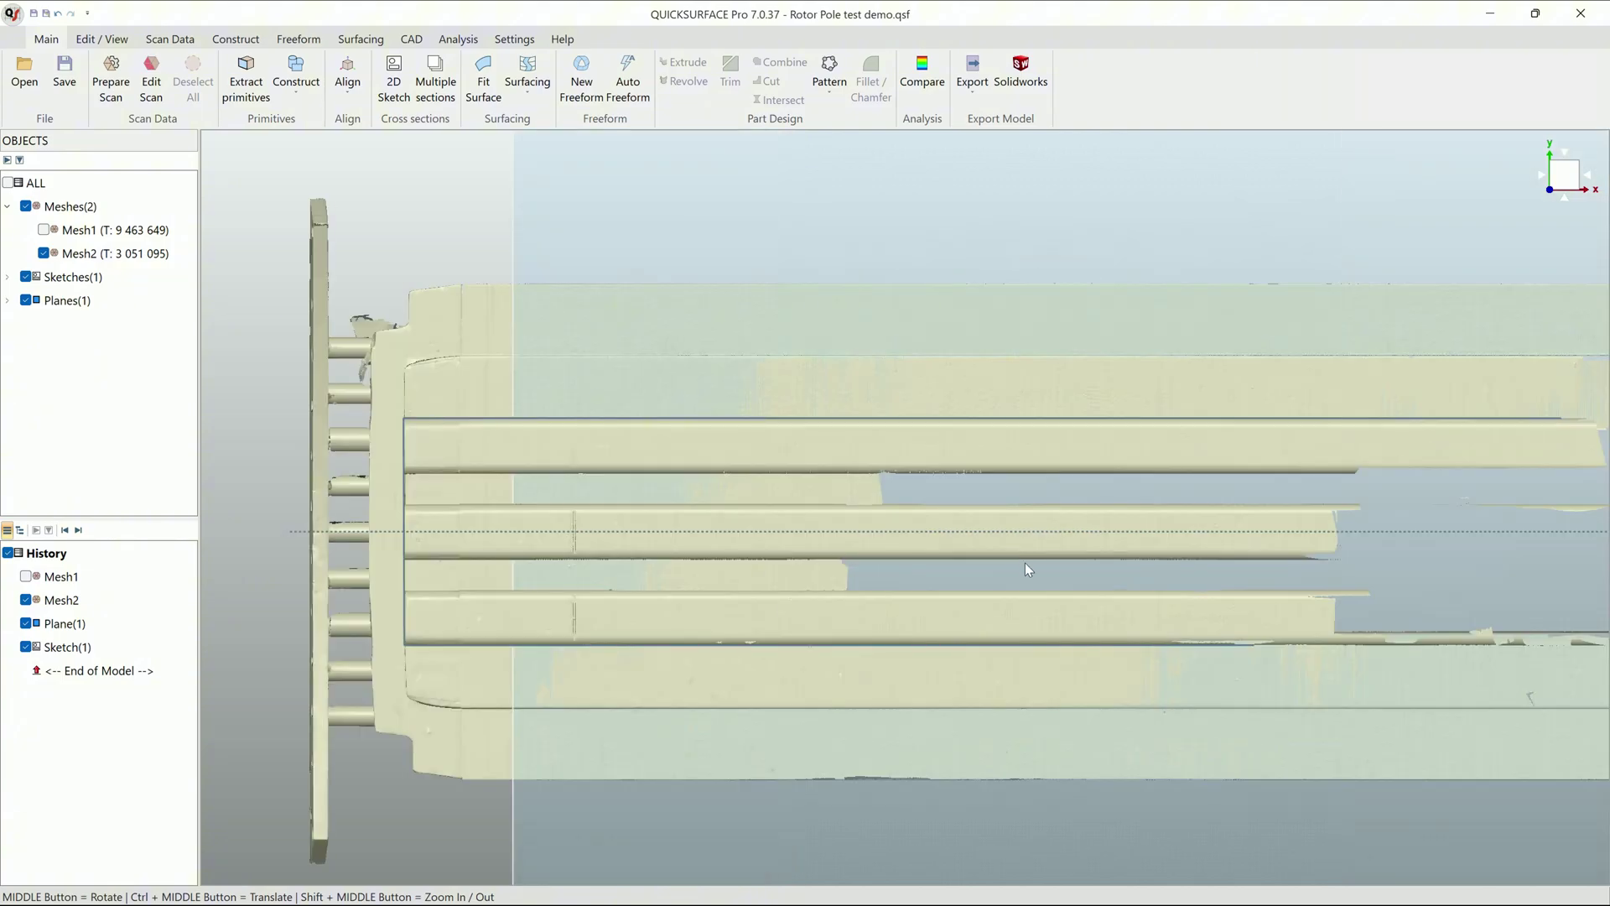
pyautogui.moveTo(1026, 563)
pyautogui.keyDown('ctrl'); pyautogui.mouseDown(button='middle')
pyautogui.moveTo(1042, 516)
pyautogui.moveTo(993, 411)
pyautogui.mouseUp(button='middle'); pyautogui.keyUp('ctrl')
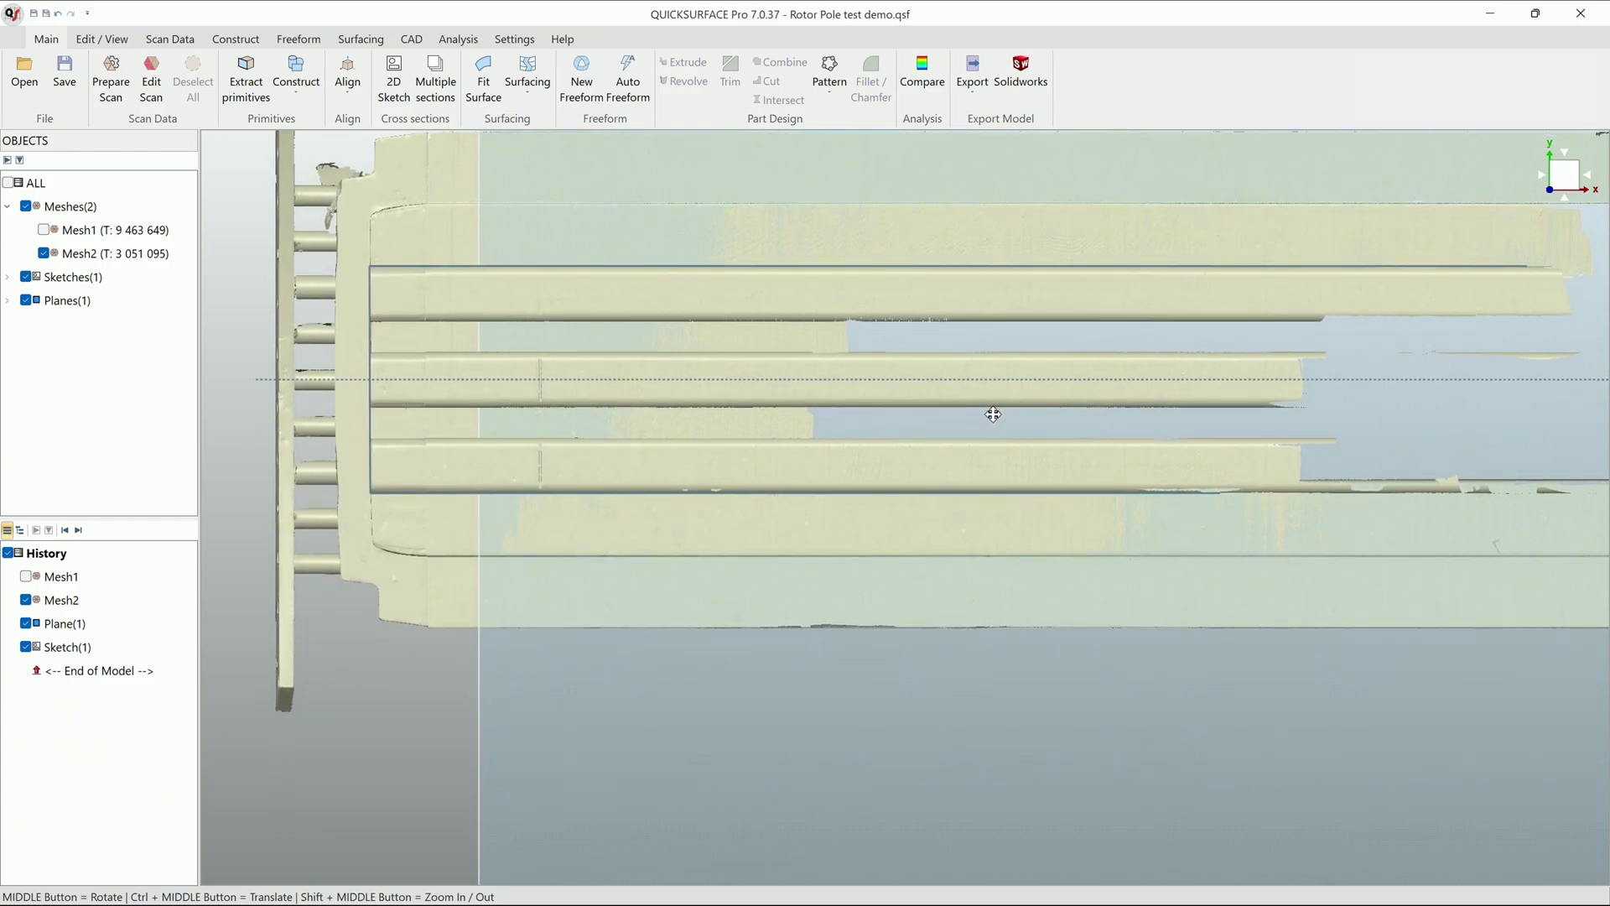
pyautogui.keyDown('ctrl'); pyautogui.moveTo(993, 414); pyautogui.dragTo(982, 735, button='middle'); pyautogui.keyUp('ctrl')
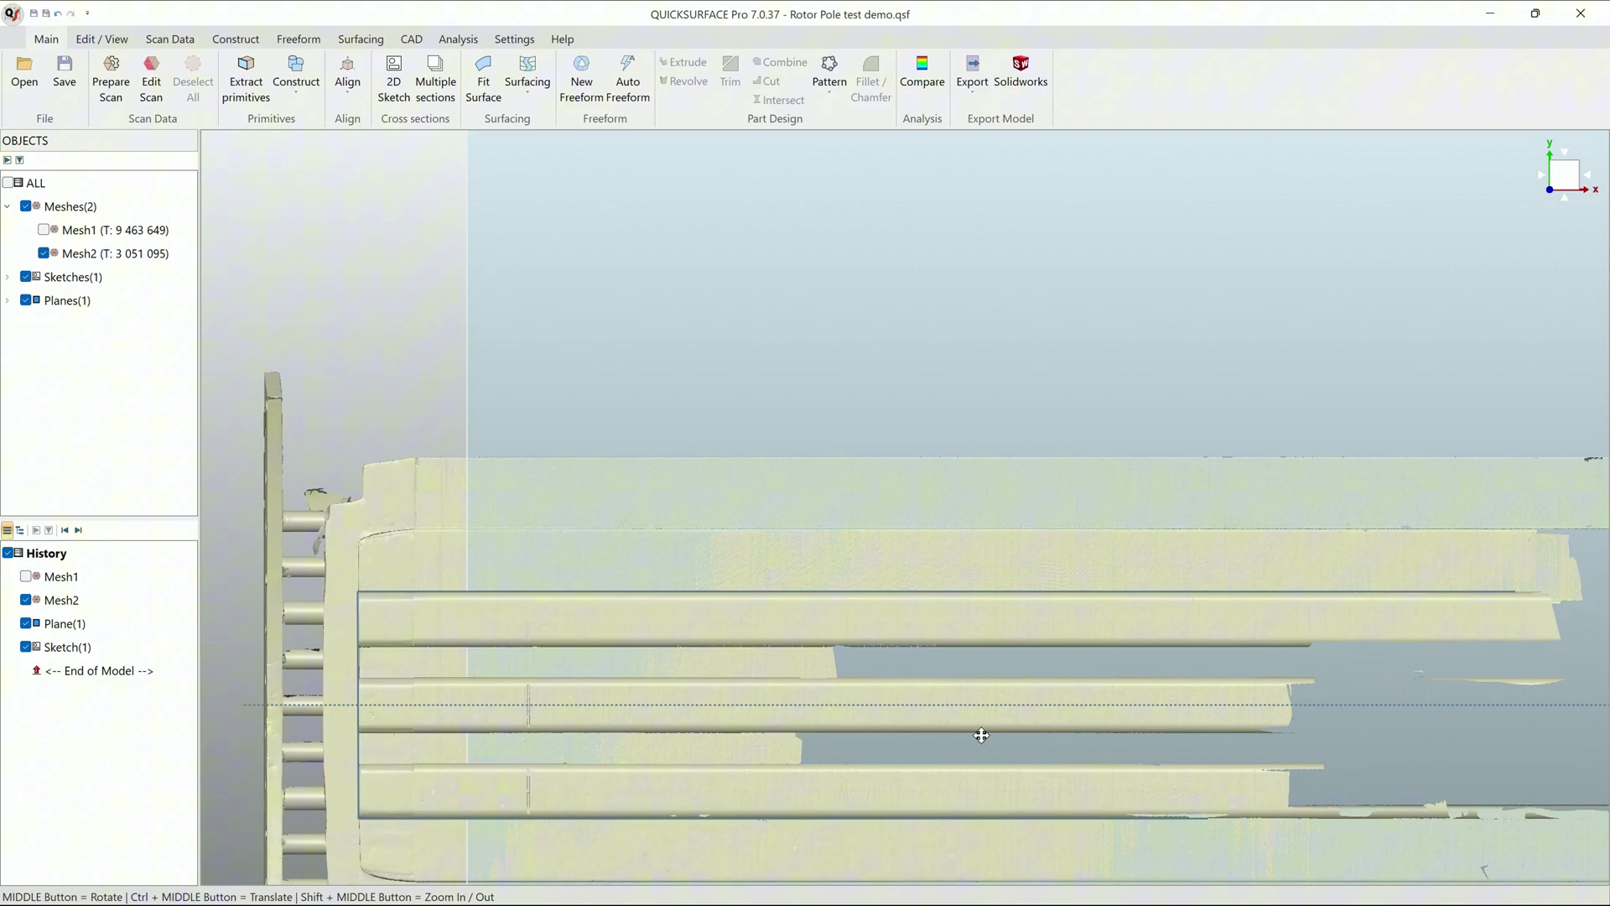
pyautogui.keyDown('ctrl'); pyautogui.moveTo(982, 736); pyautogui.dragTo(998, 797, button='middle'); pyautogui.keyUp('ctrl')
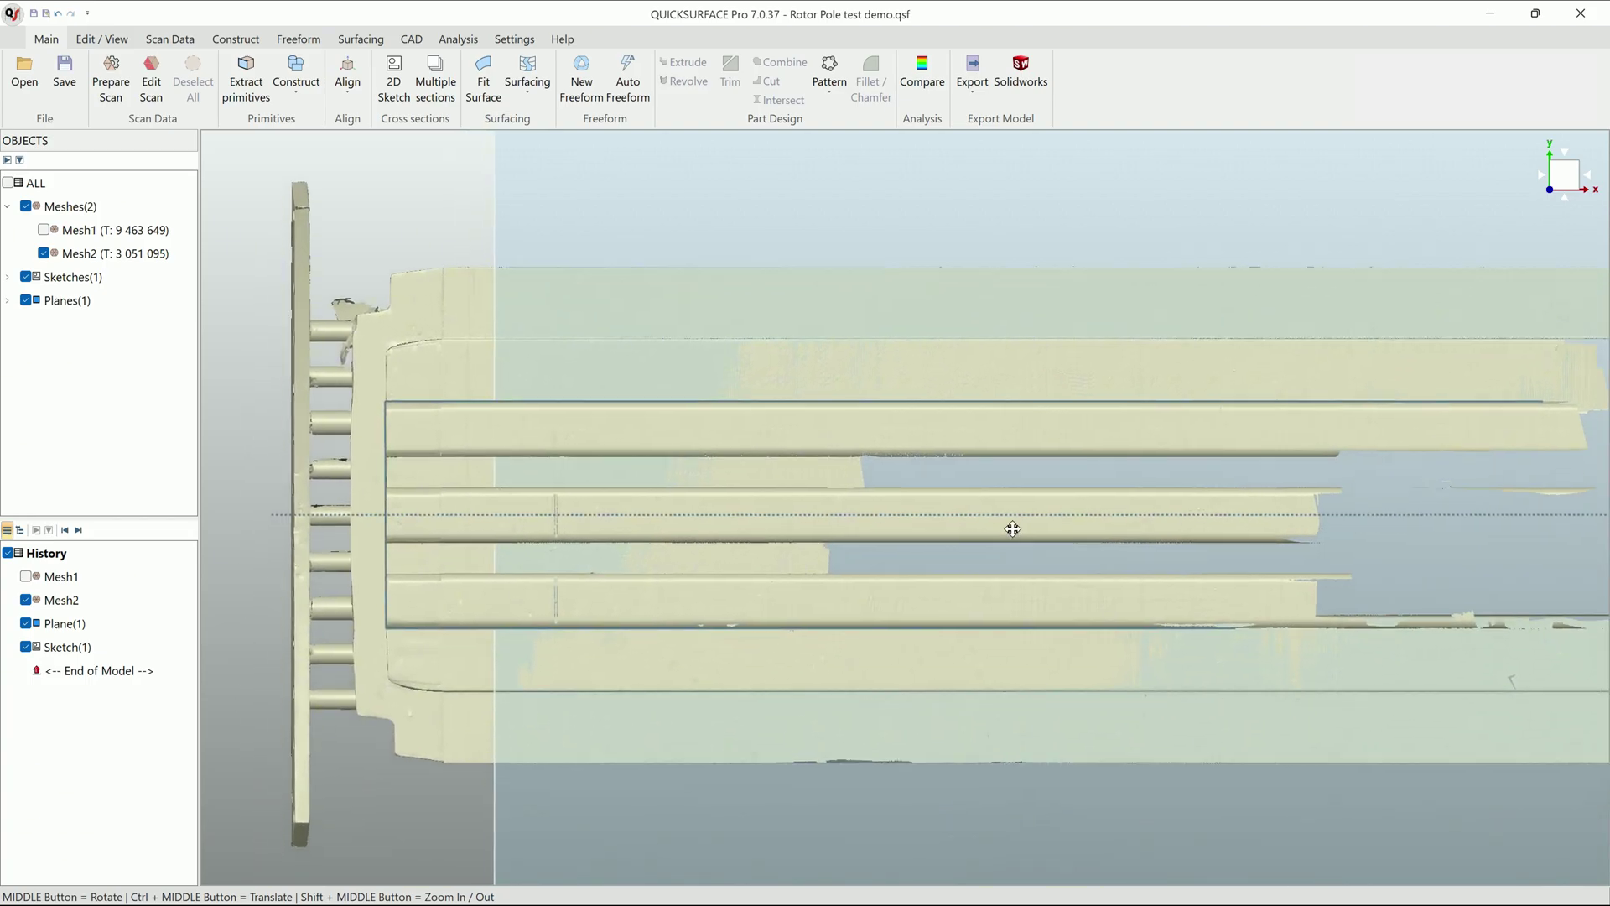
pyautogui.scroll(-5, 1007, 528)
# - Hide Mesh2 with its plane and sketch, show Mesh1, and orbit around it
pyautogui.moveTo(1034, 530); pyautogui.dragTo(285, 459, button='middle')
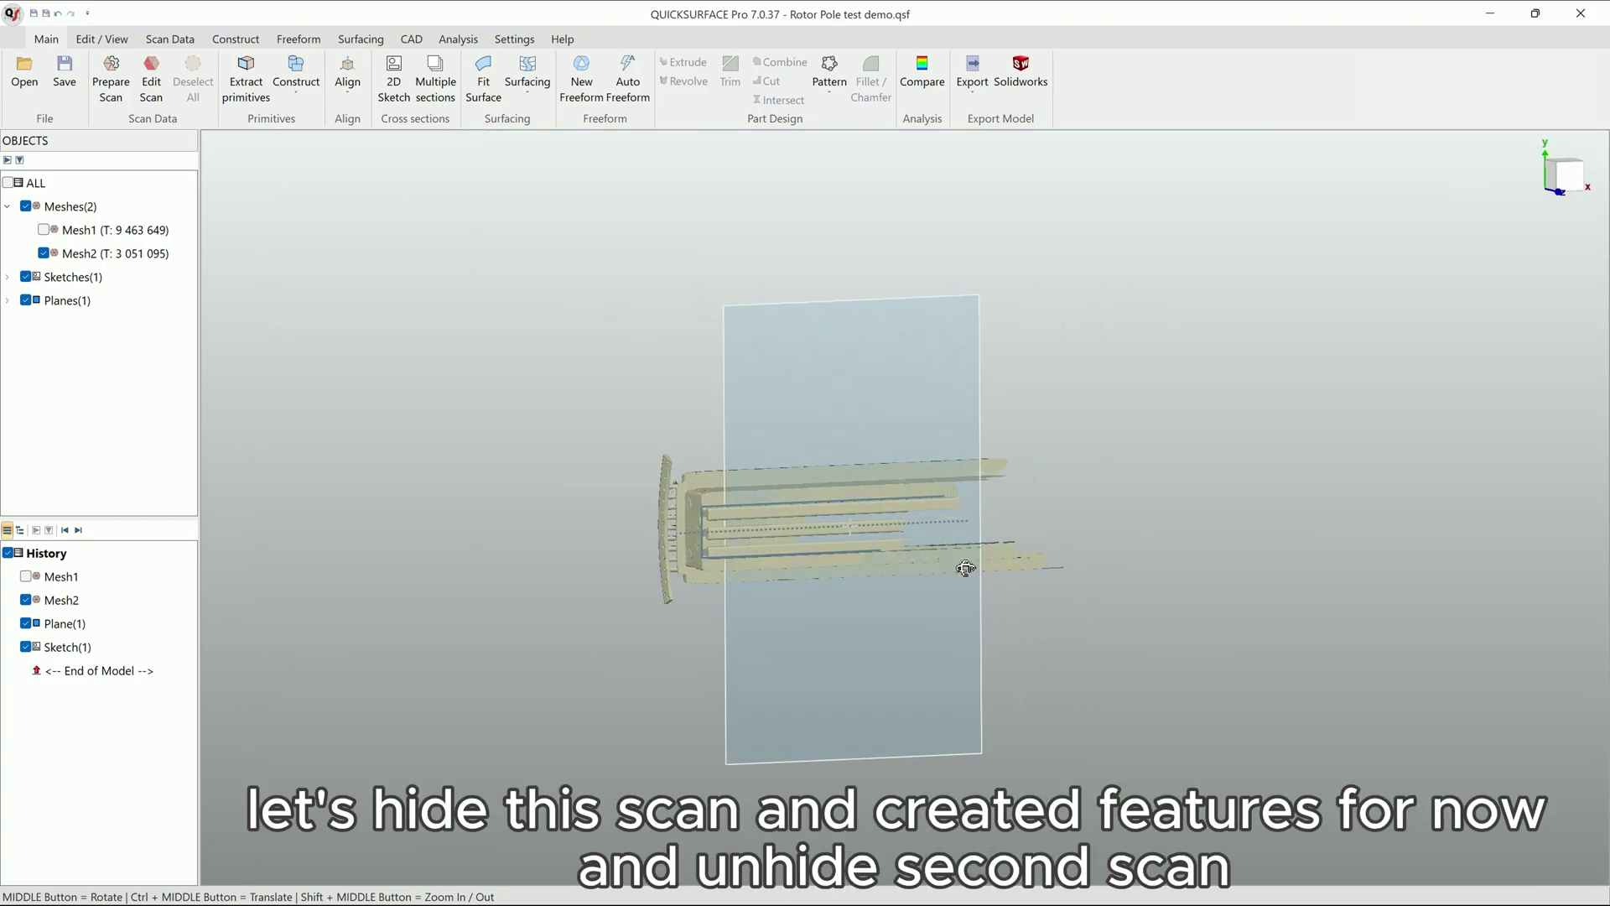
pyautogui.click(25, 299)
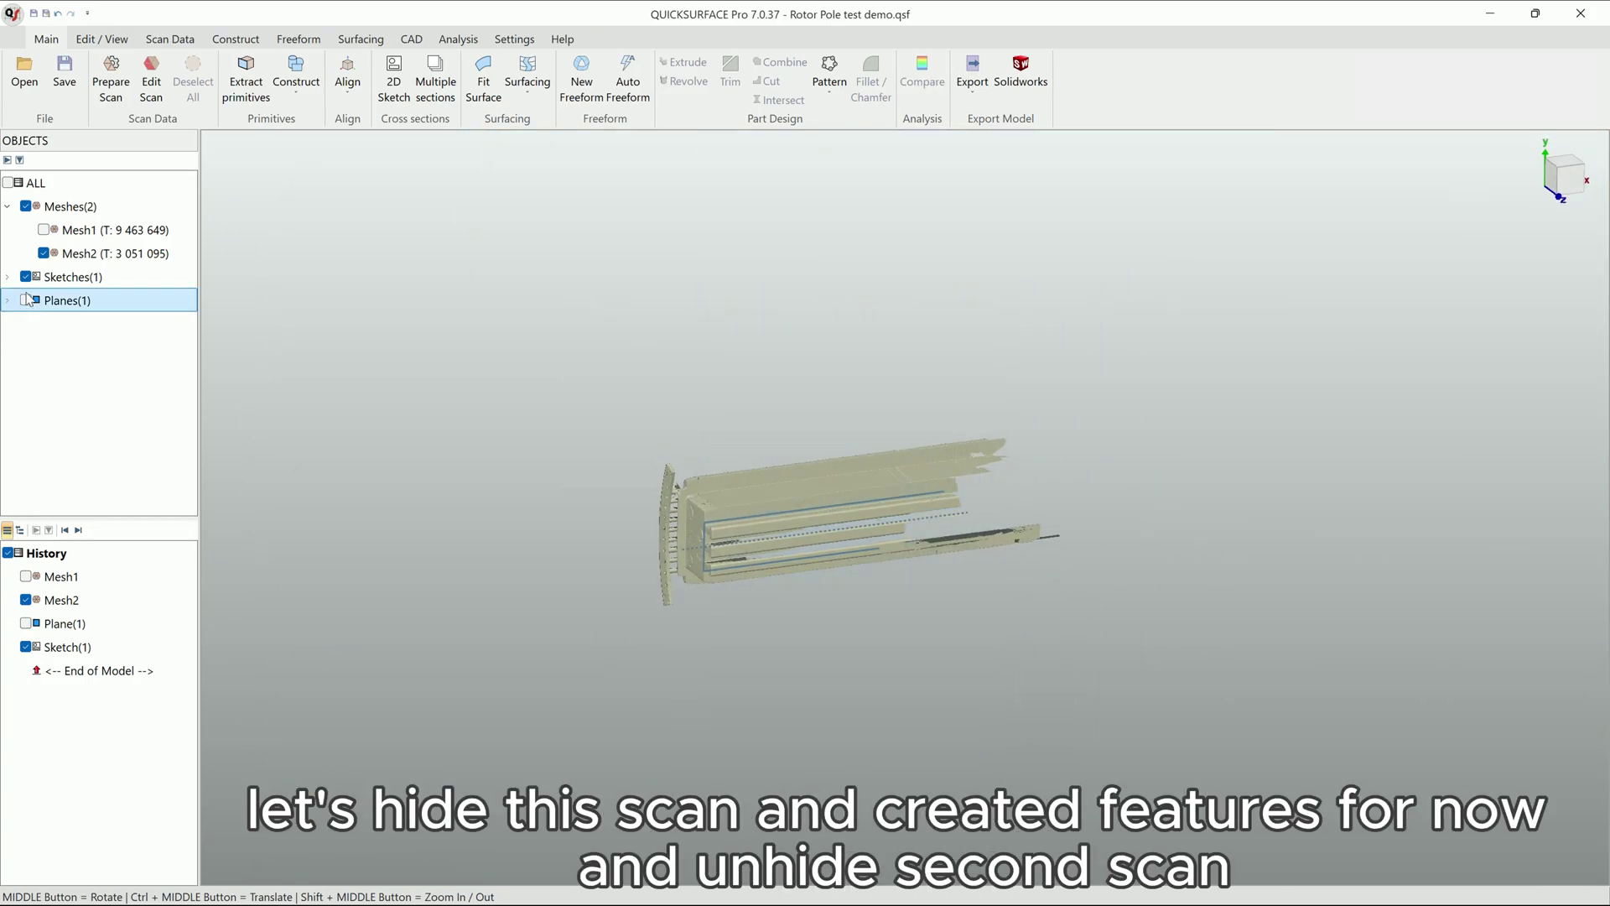
pyautogui.click(45, 253)
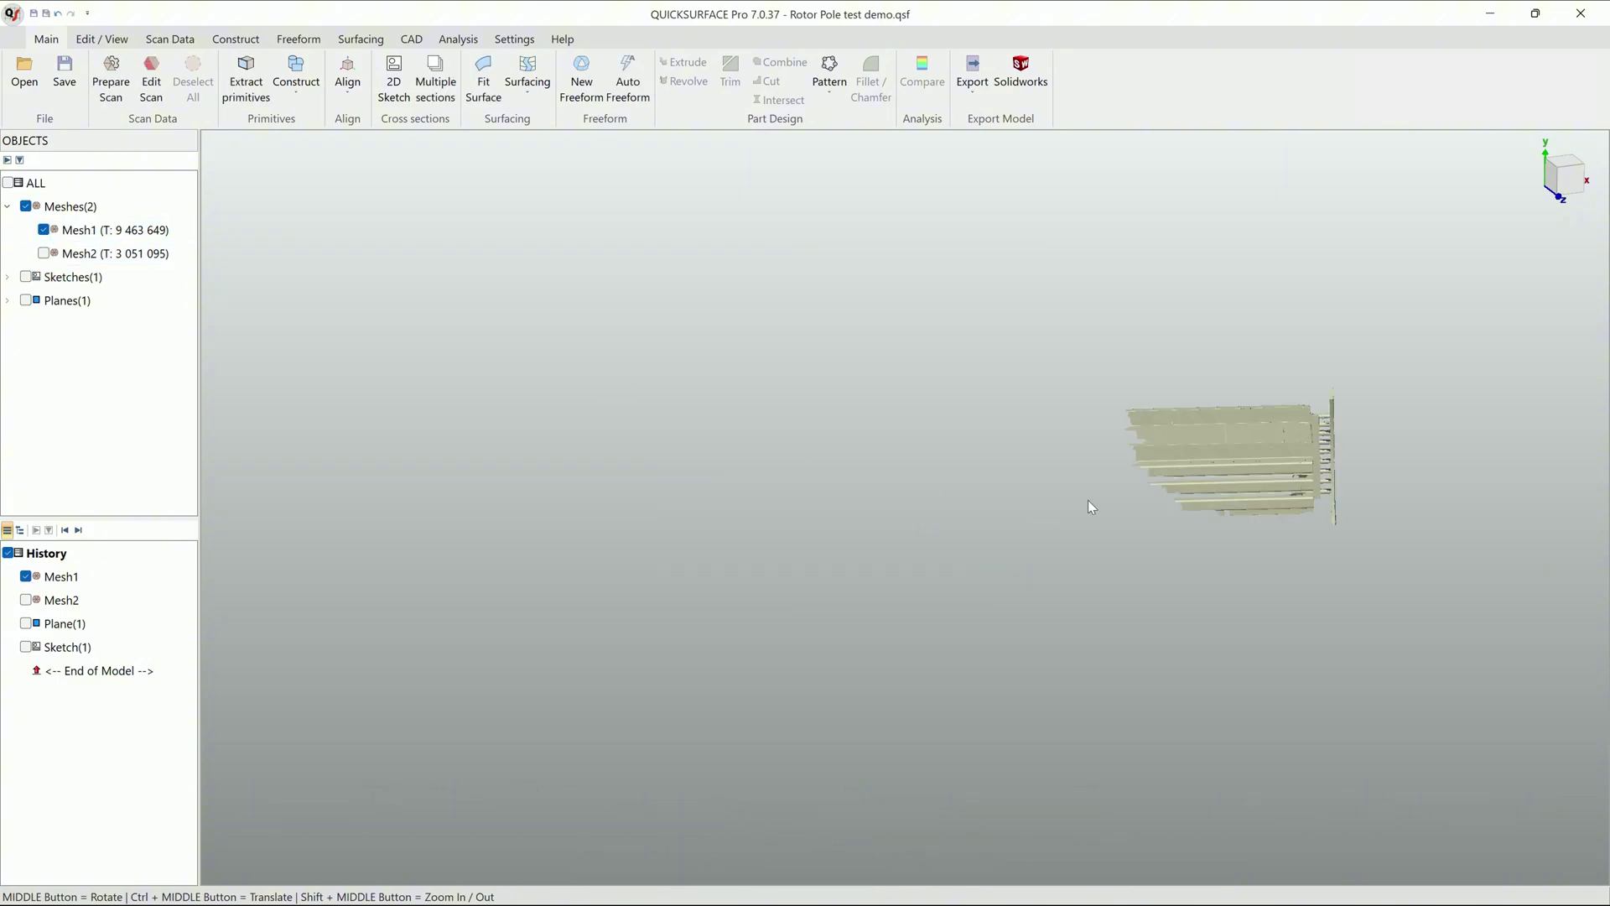
pyautogui.scroll(3, 1089, 500)
pyautogui.scroll(3, 962, 568)
pyautogui.moveTo(962, 567)
pyautogui.mouseDown(button='middle')
pyautogui.moveTo(767, 398)
pyautogui.moveTo(866, 435)
pyautogui.moveTo(855, 378)
pyautogui.mouseUp(button='middle')
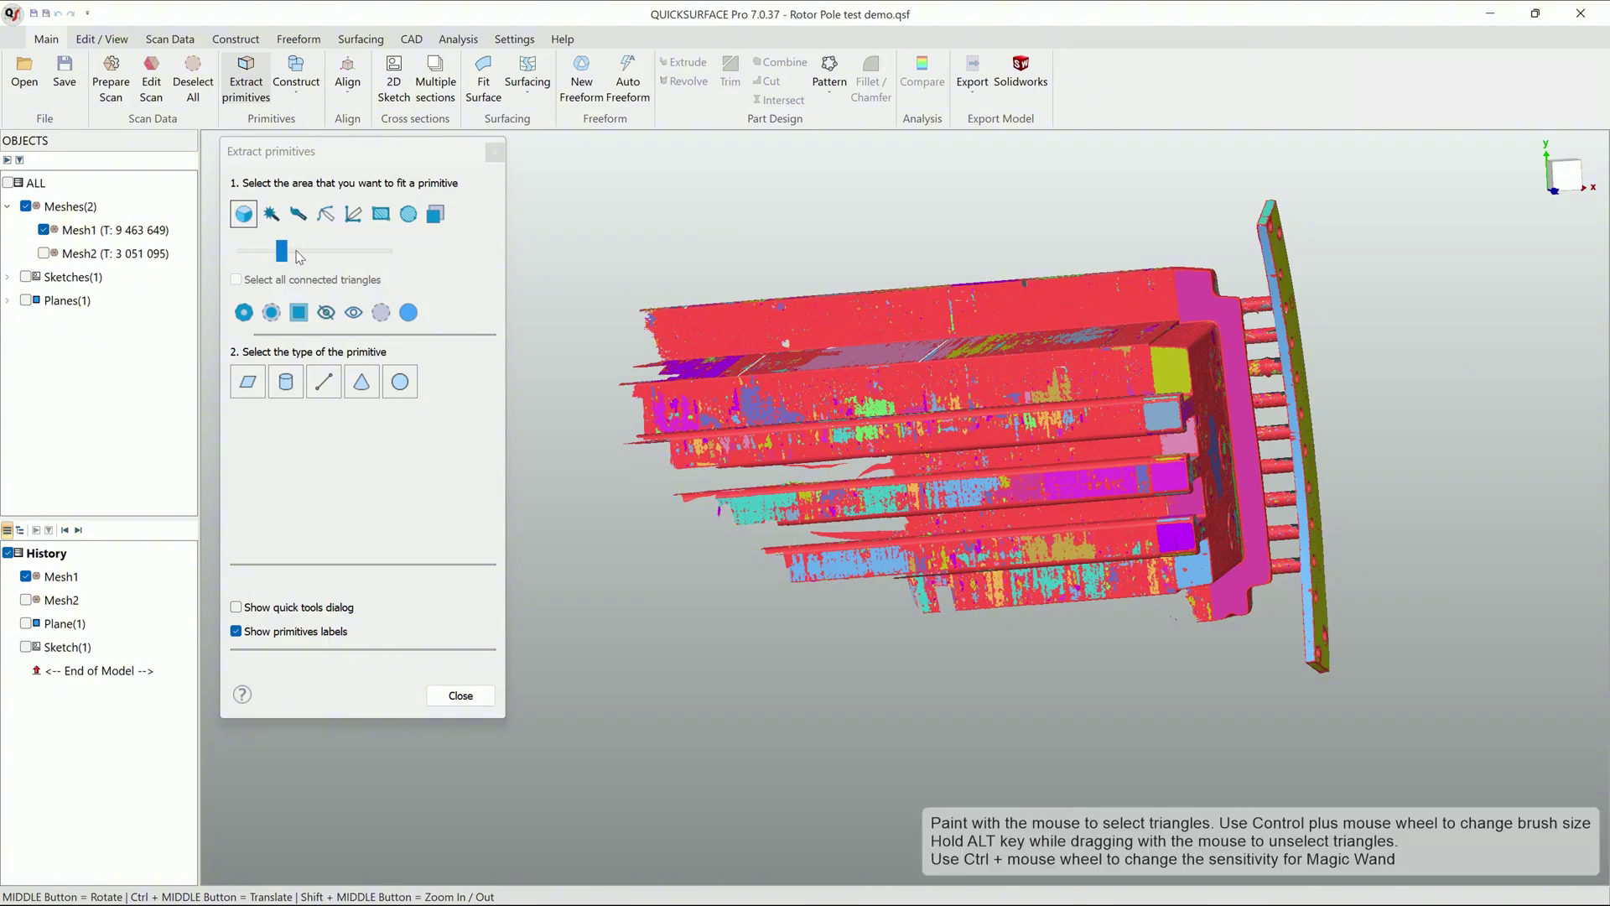
# - Raise Mesh1's Magic Wand sensitivity twice, then ease it slightly back down
pyautogui.click(297, 258)
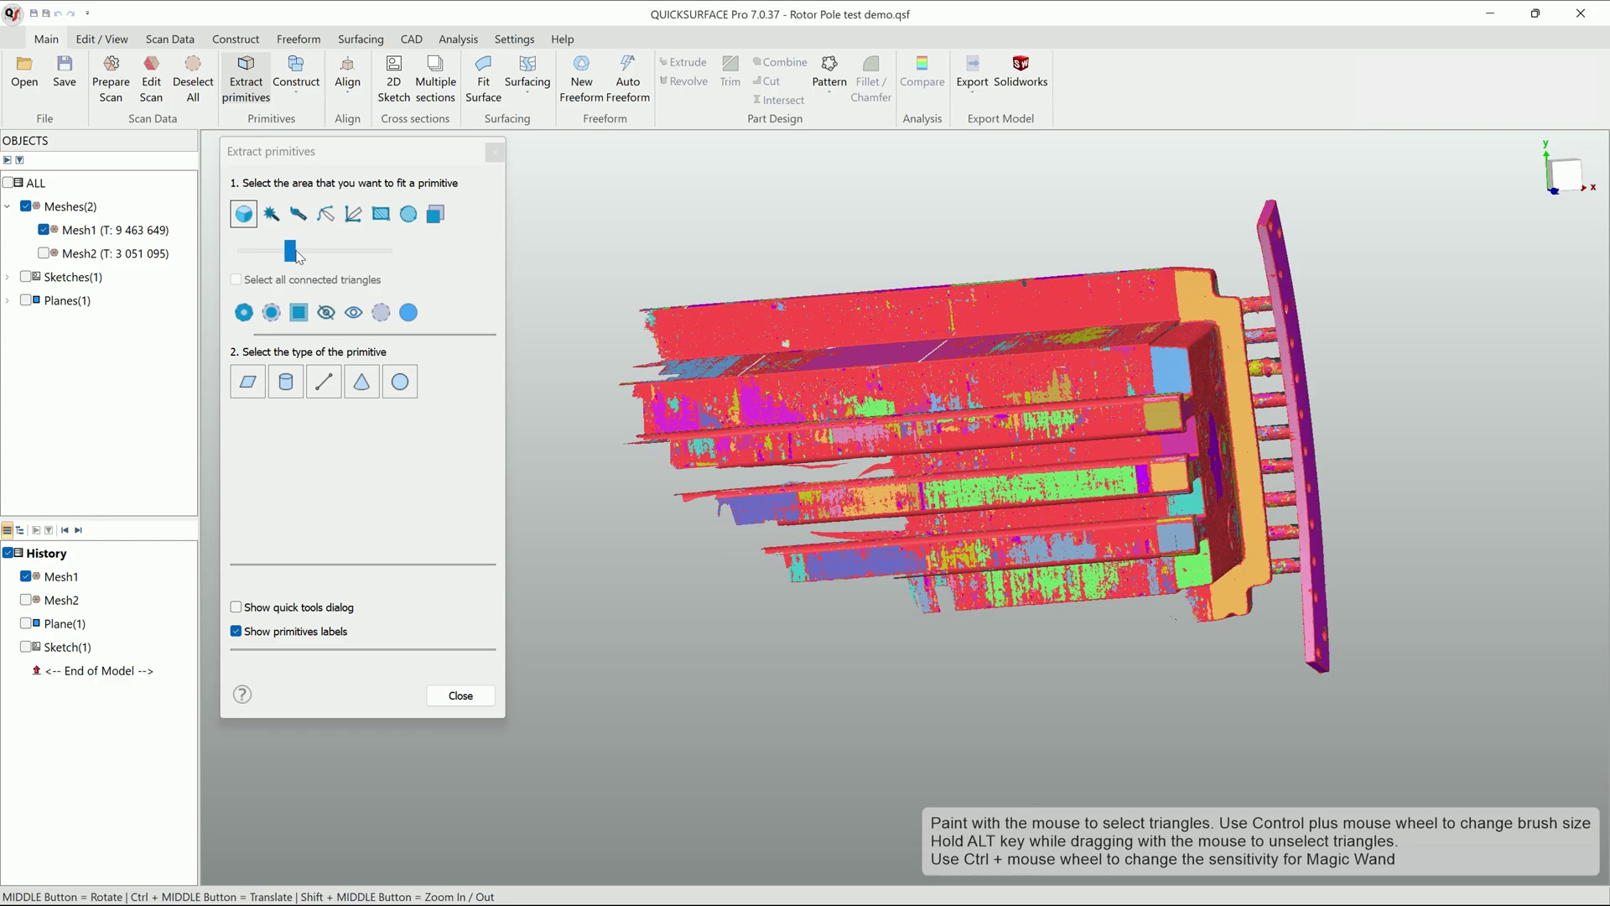
pyautogui.click(298, 256)
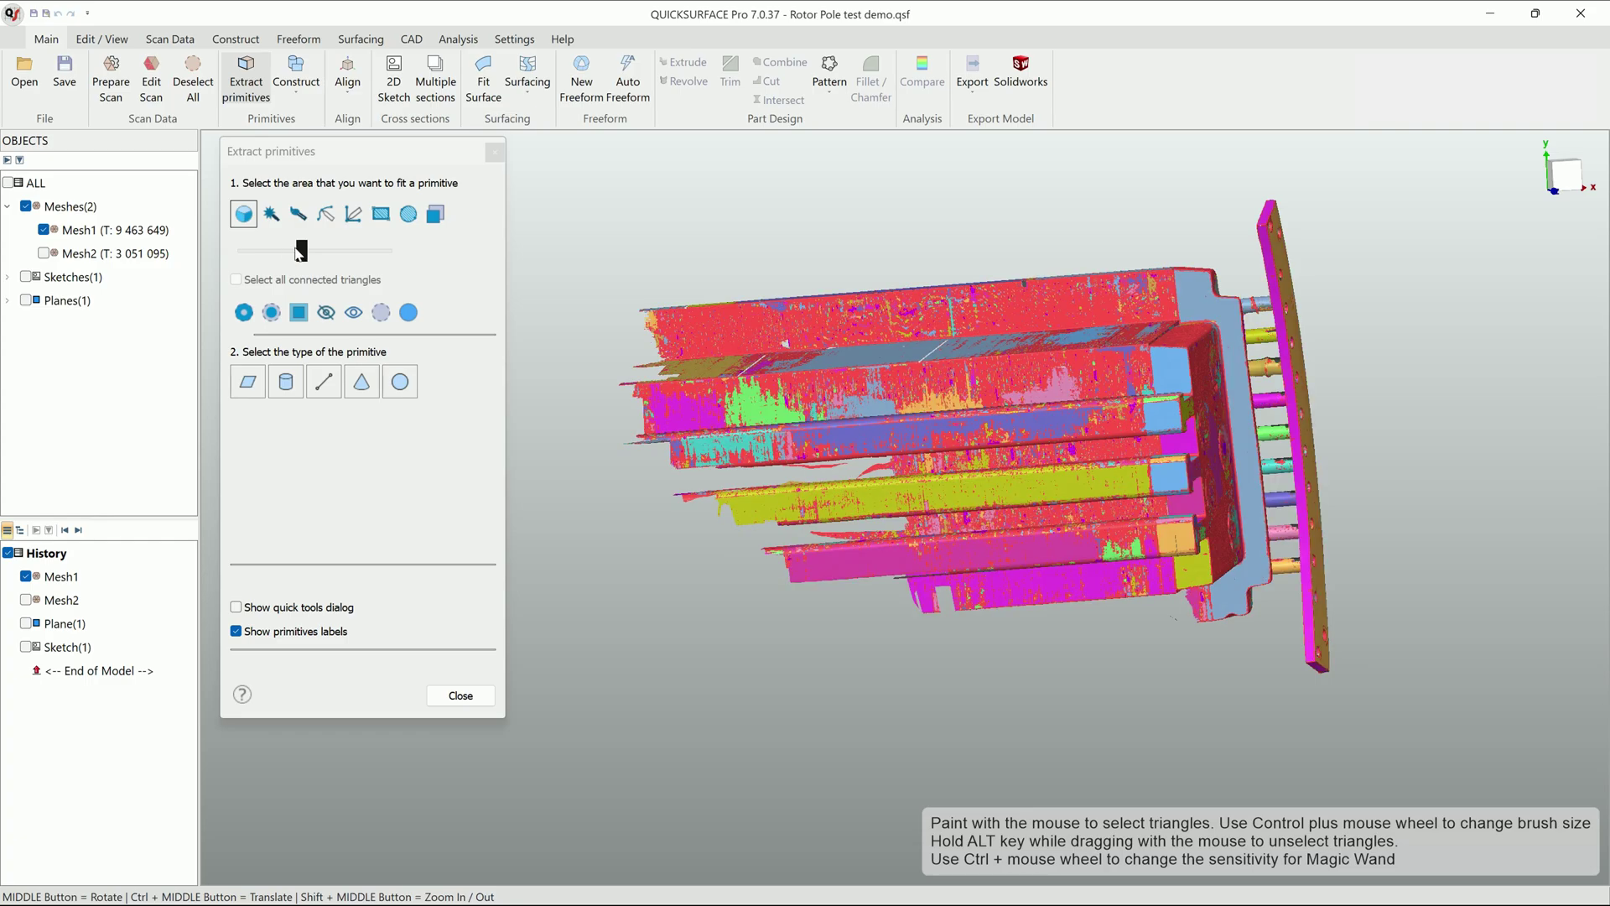
pyautogui.scroll(1, 300, 253)
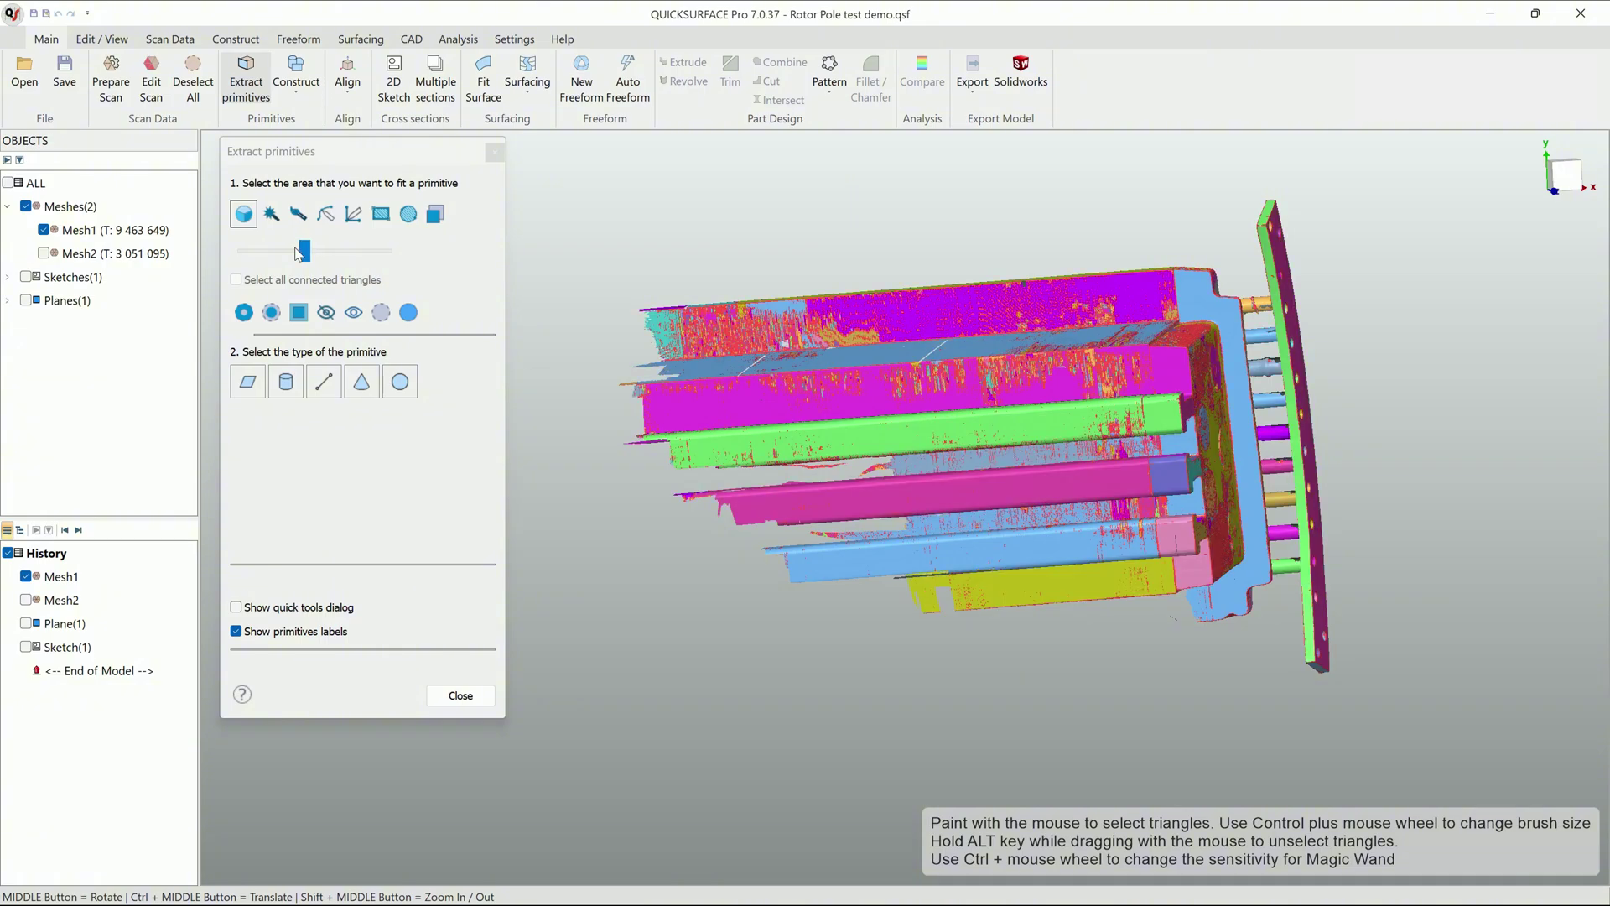
pyautogui.scroll(-1, 300, 253)
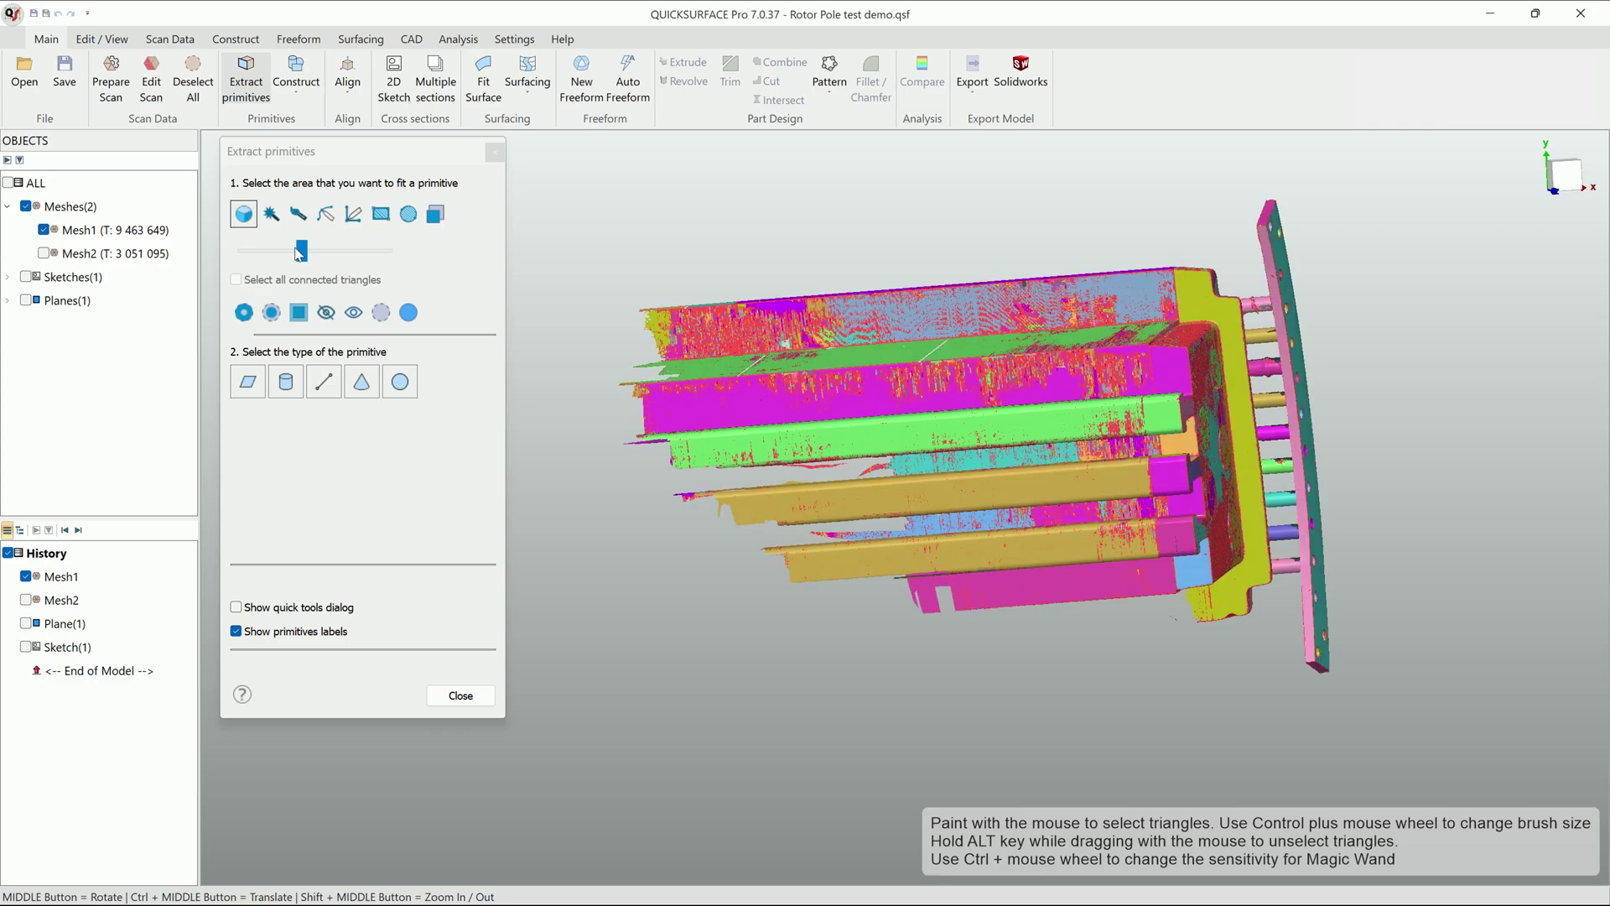
pyautogui.moveTo(299, 252); pyautogui.dragTo(299, 253)
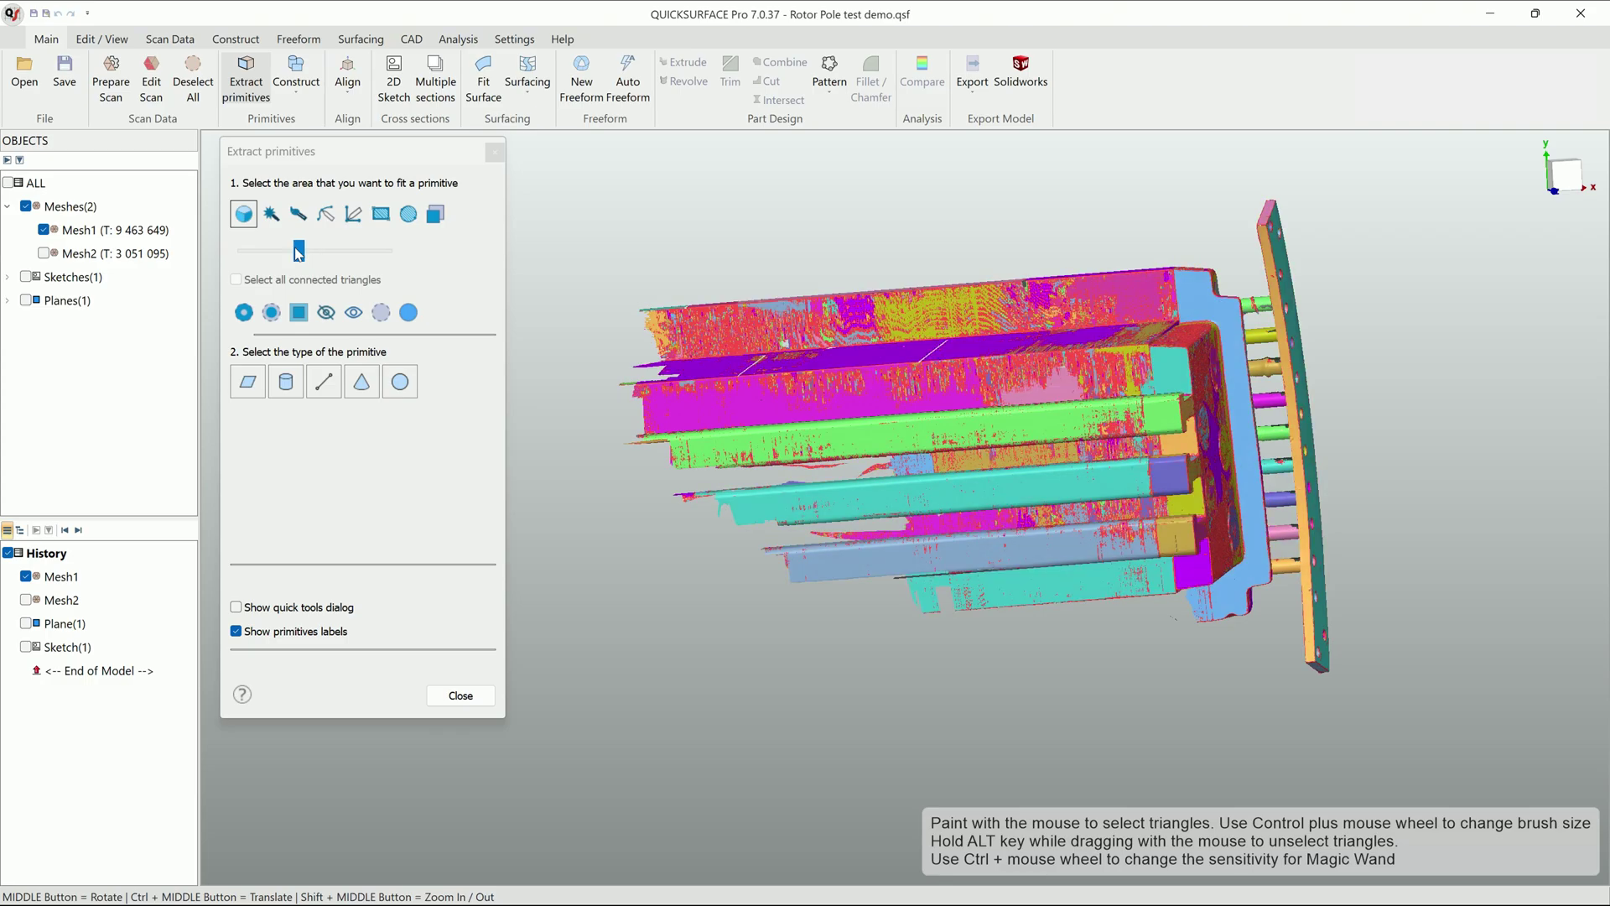
pyautogui.scroll(1, 1130, 390)
pyautogui.scroll(3, 1133, 393)
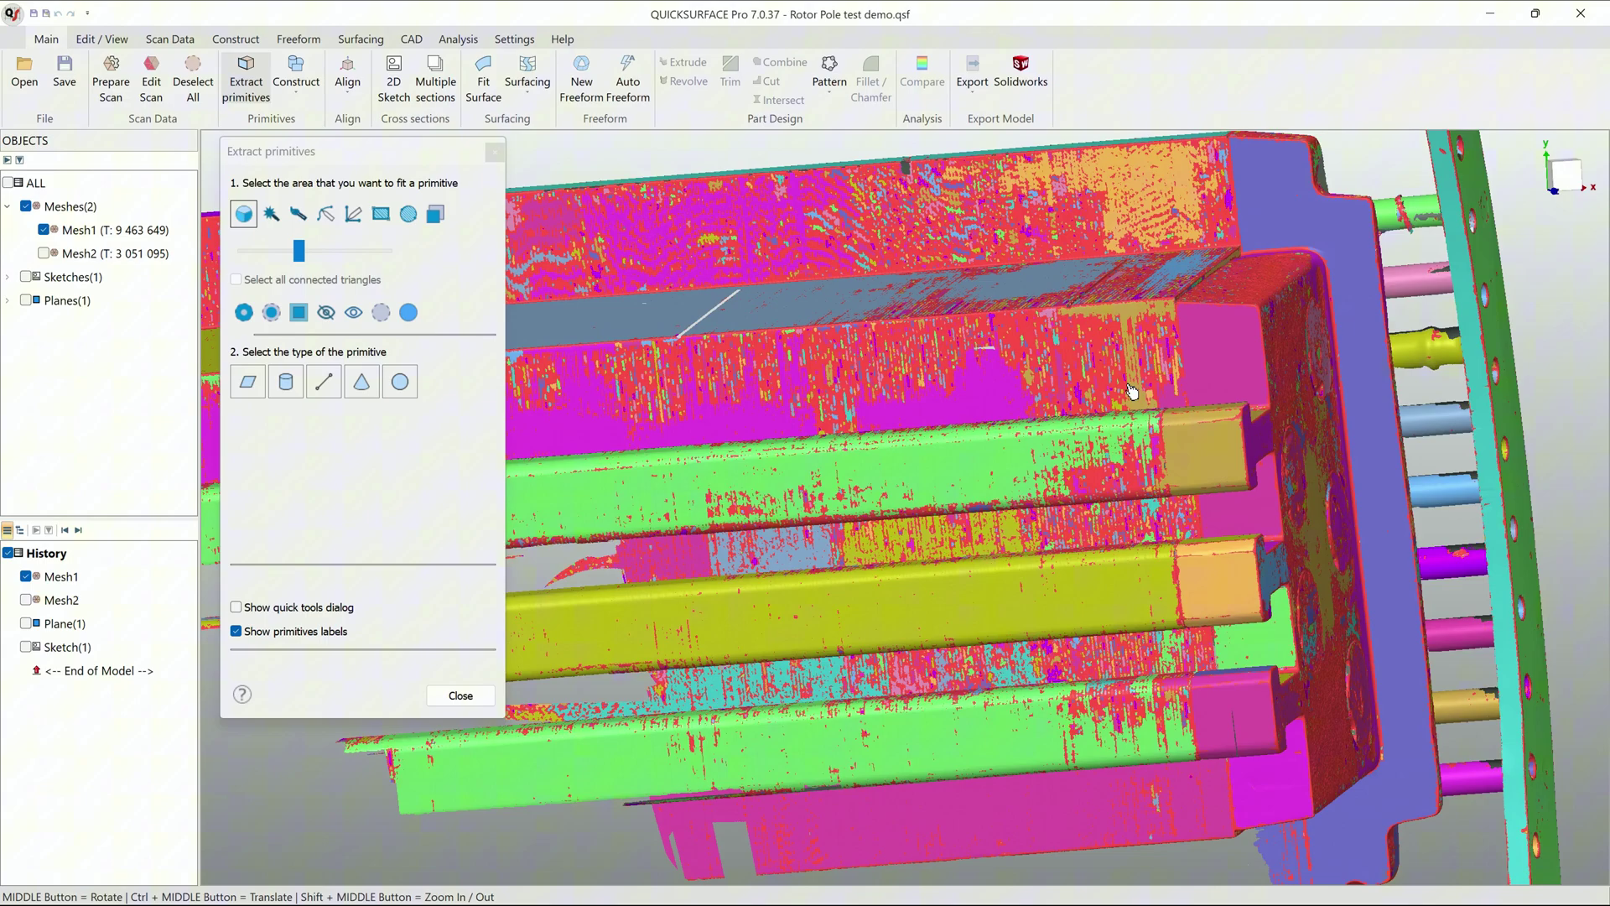
# - Brush selection strips on Mesh1's long upper face and its lower flat face
pyautogui.click(325, 215)
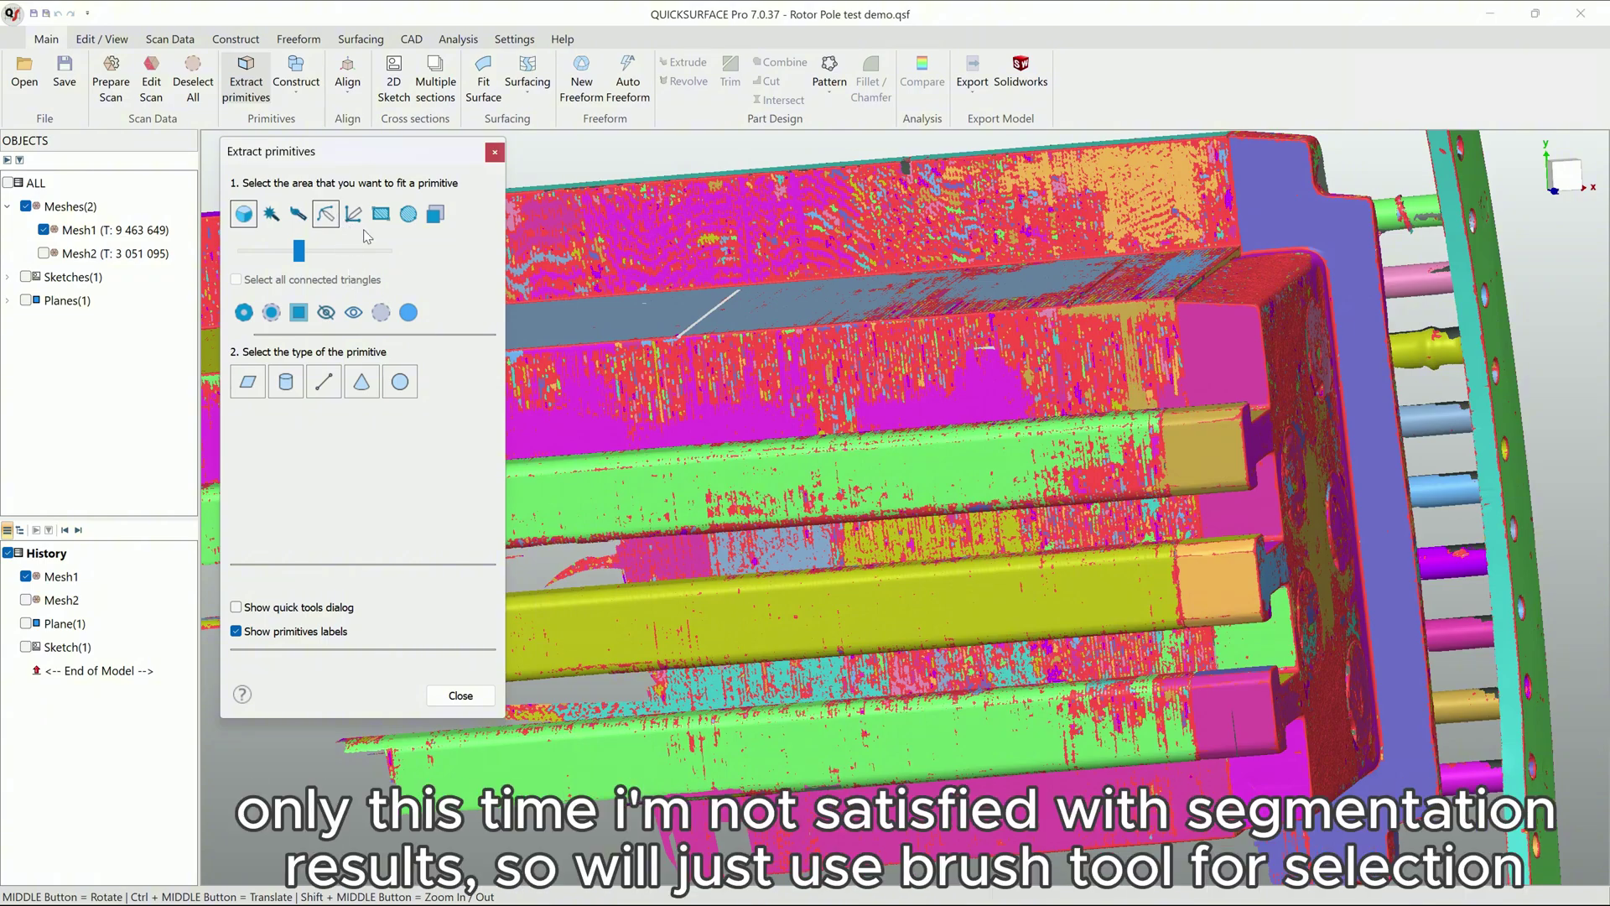
pyautogui.scroll(2, 919, 396)
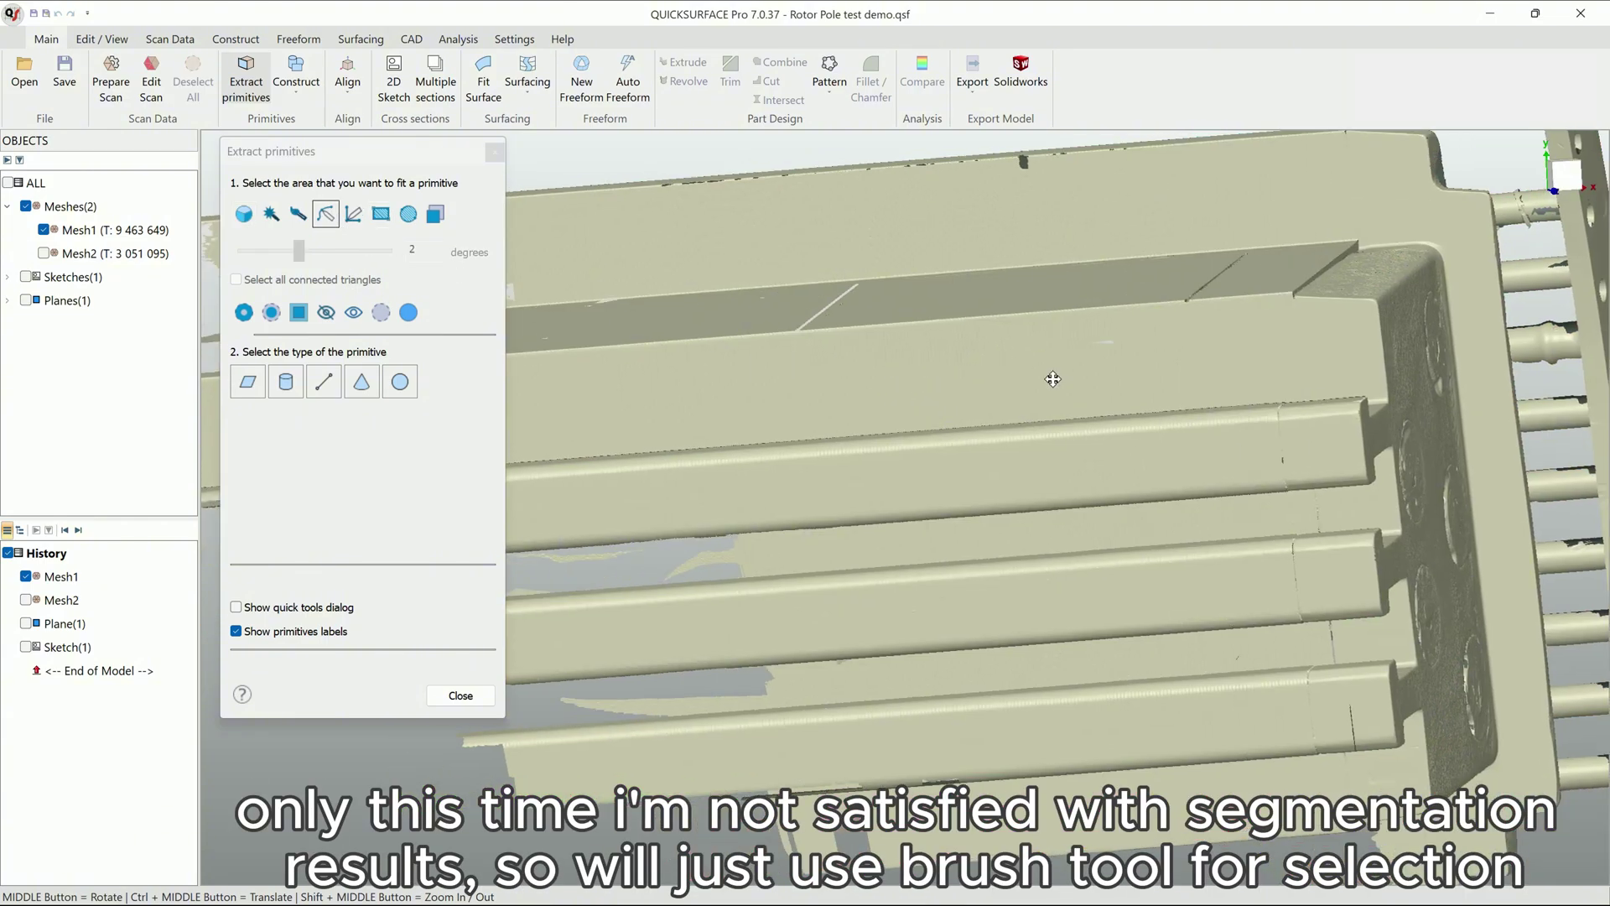
pyautogui.scroll(1, 1095, 369)
pyautogui.scroll(-3, 1094, 369)
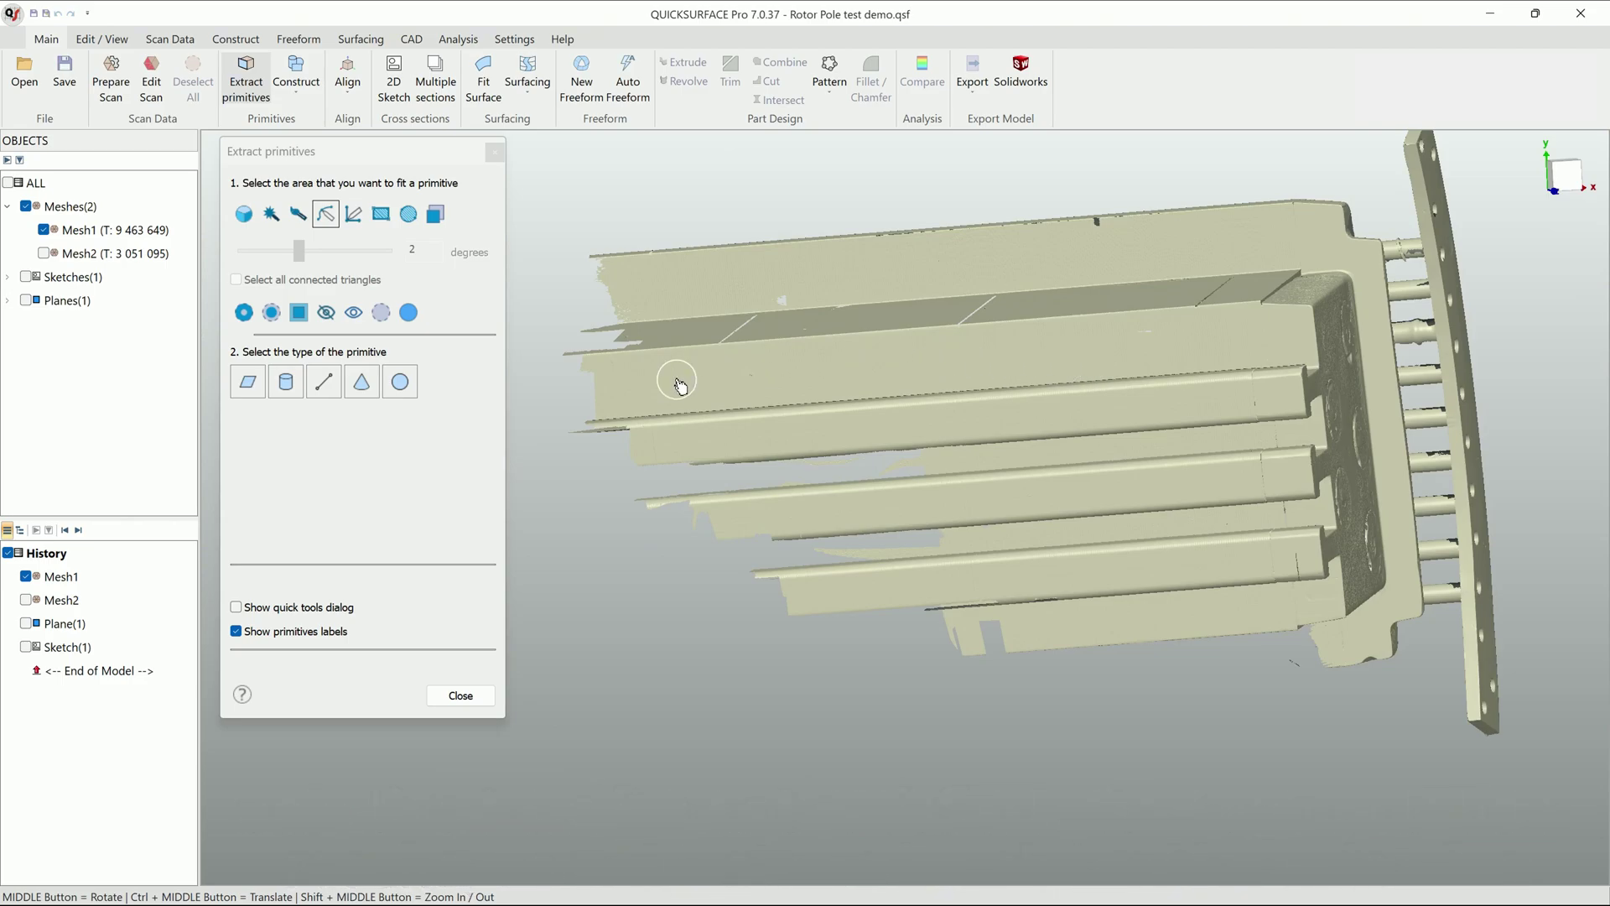
pyautogui.moveTo(641, 391); pyautogui.dragTo(1185, 348)
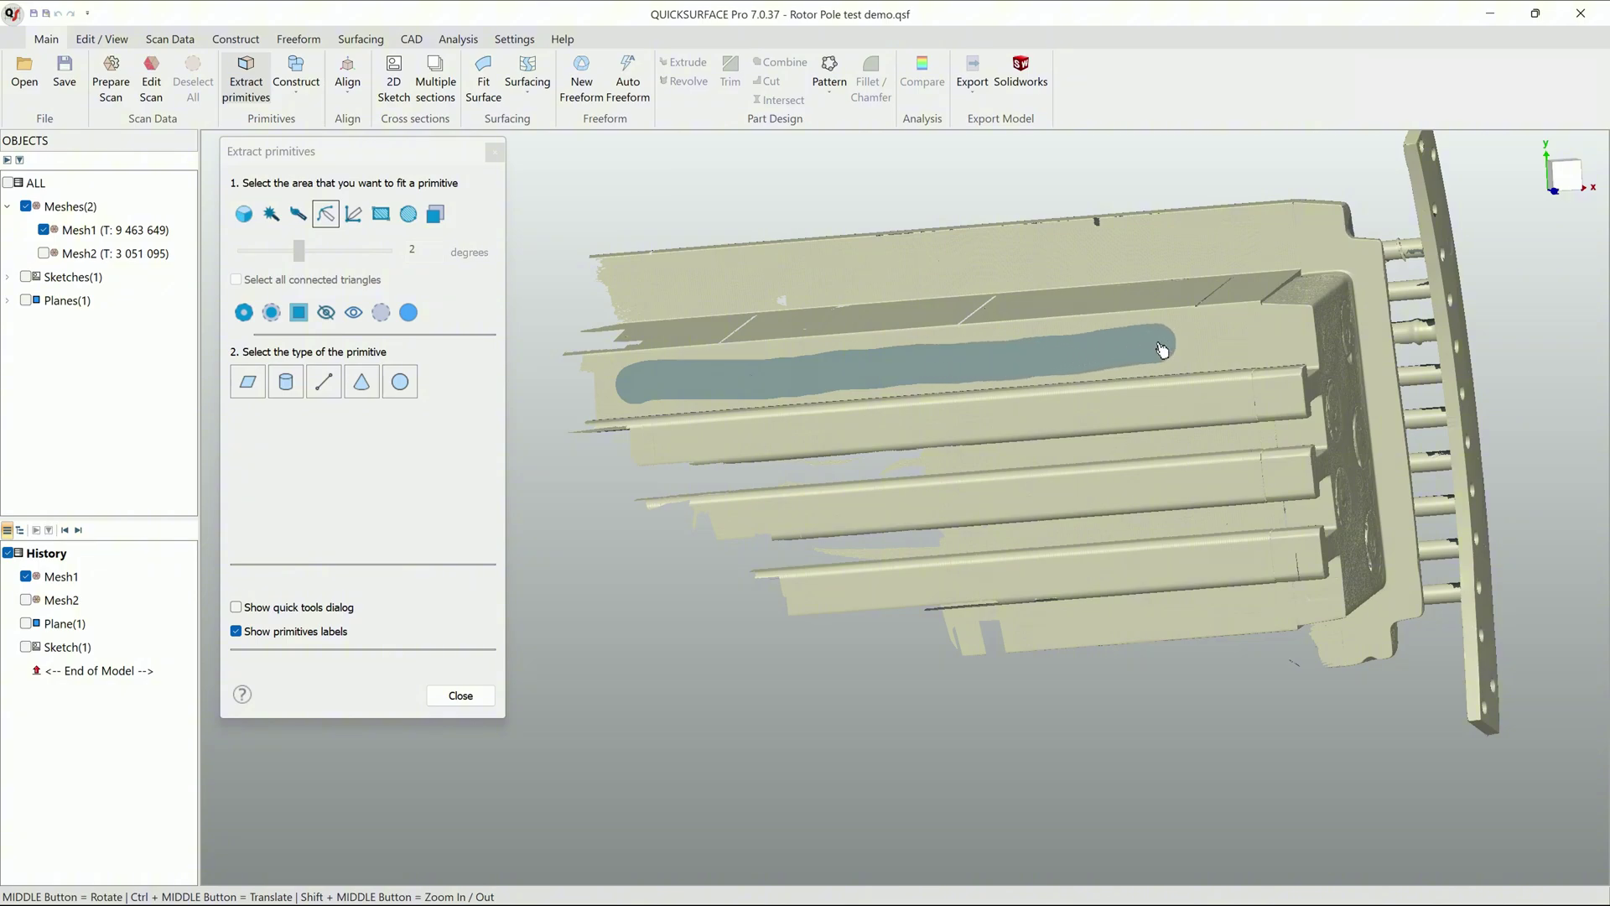
pyautogui.moveTo(1185, 347); pyautogui.dragTo(1216, 344)
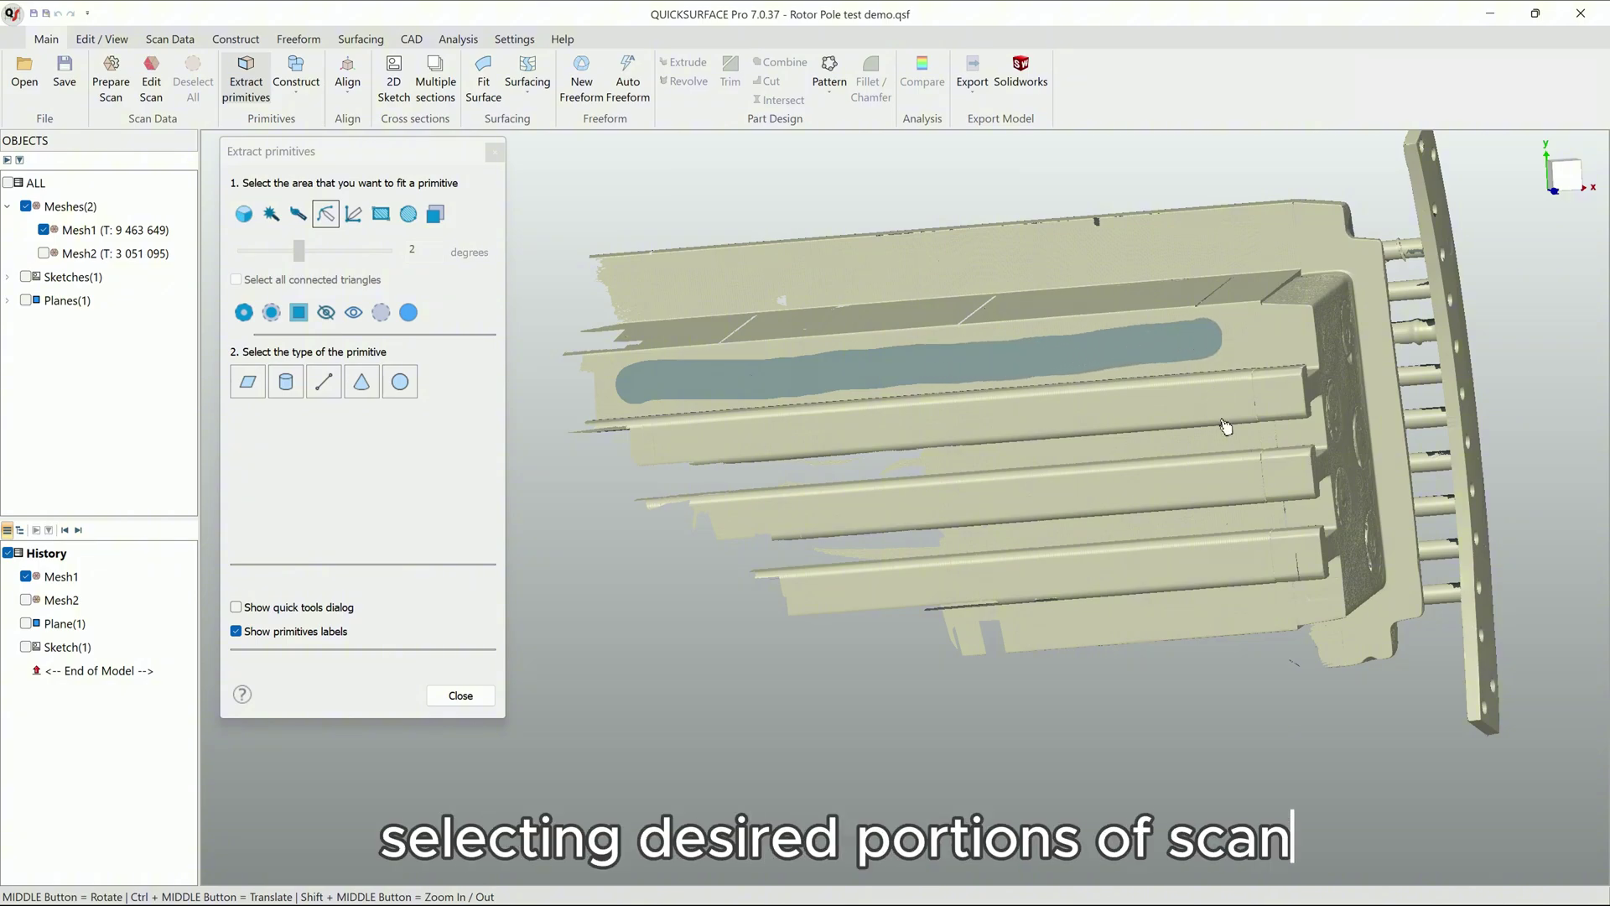
pyautogui.moveTo(1076, 654); pyautogui.dragTo(1037, 544, button='middle')
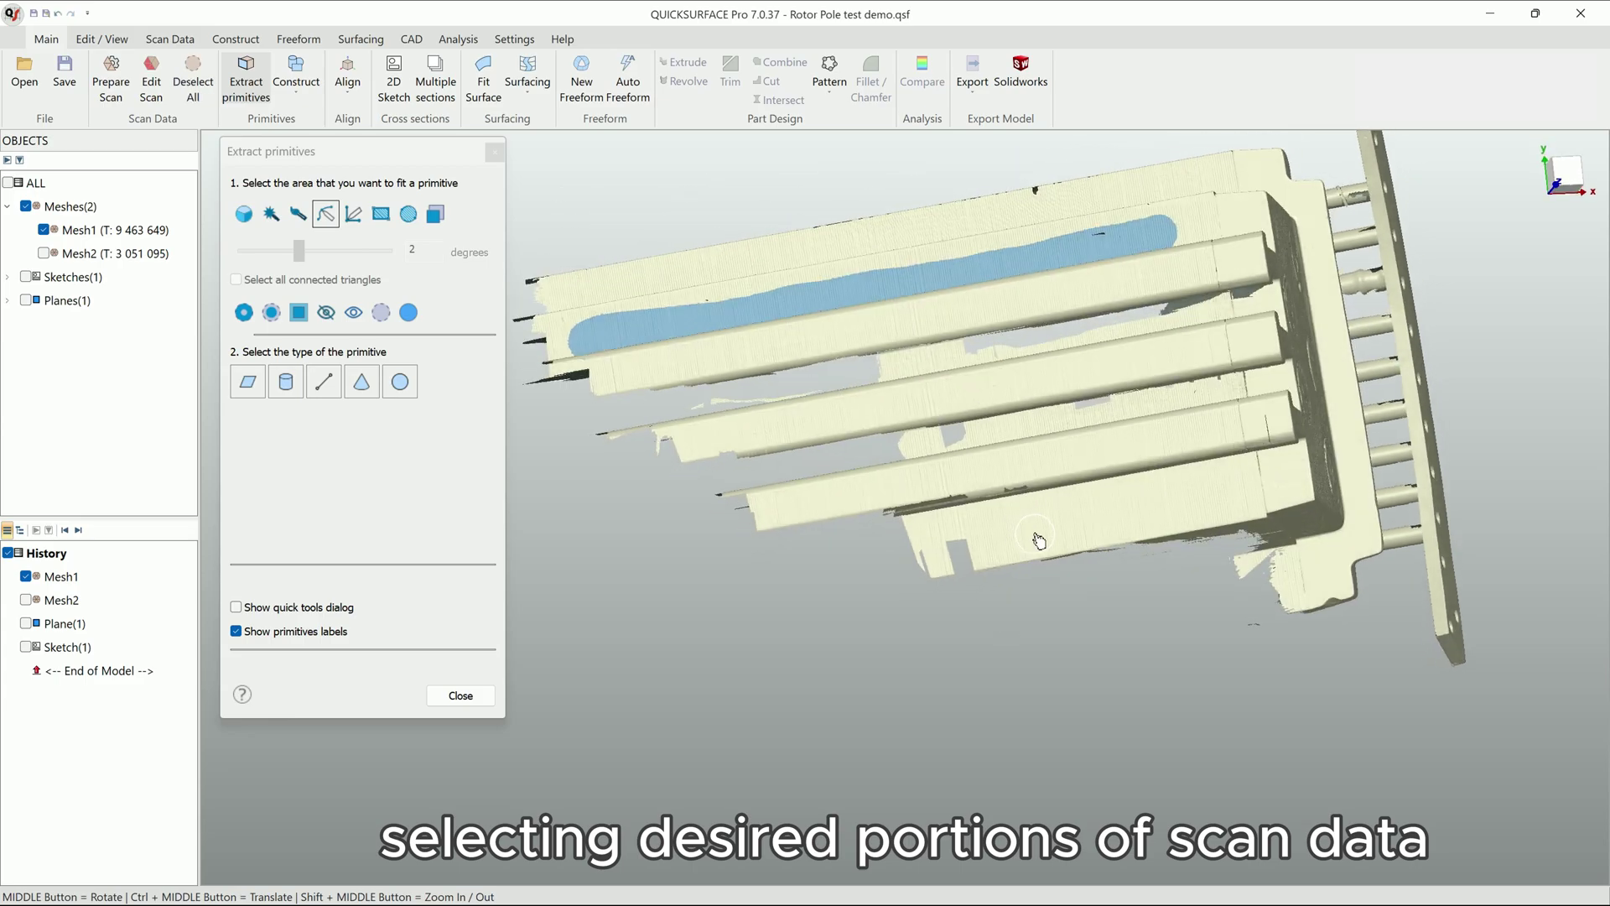
pyautogui.moveTo(1004, 538); pyautogui.dragTo(1140, 515)
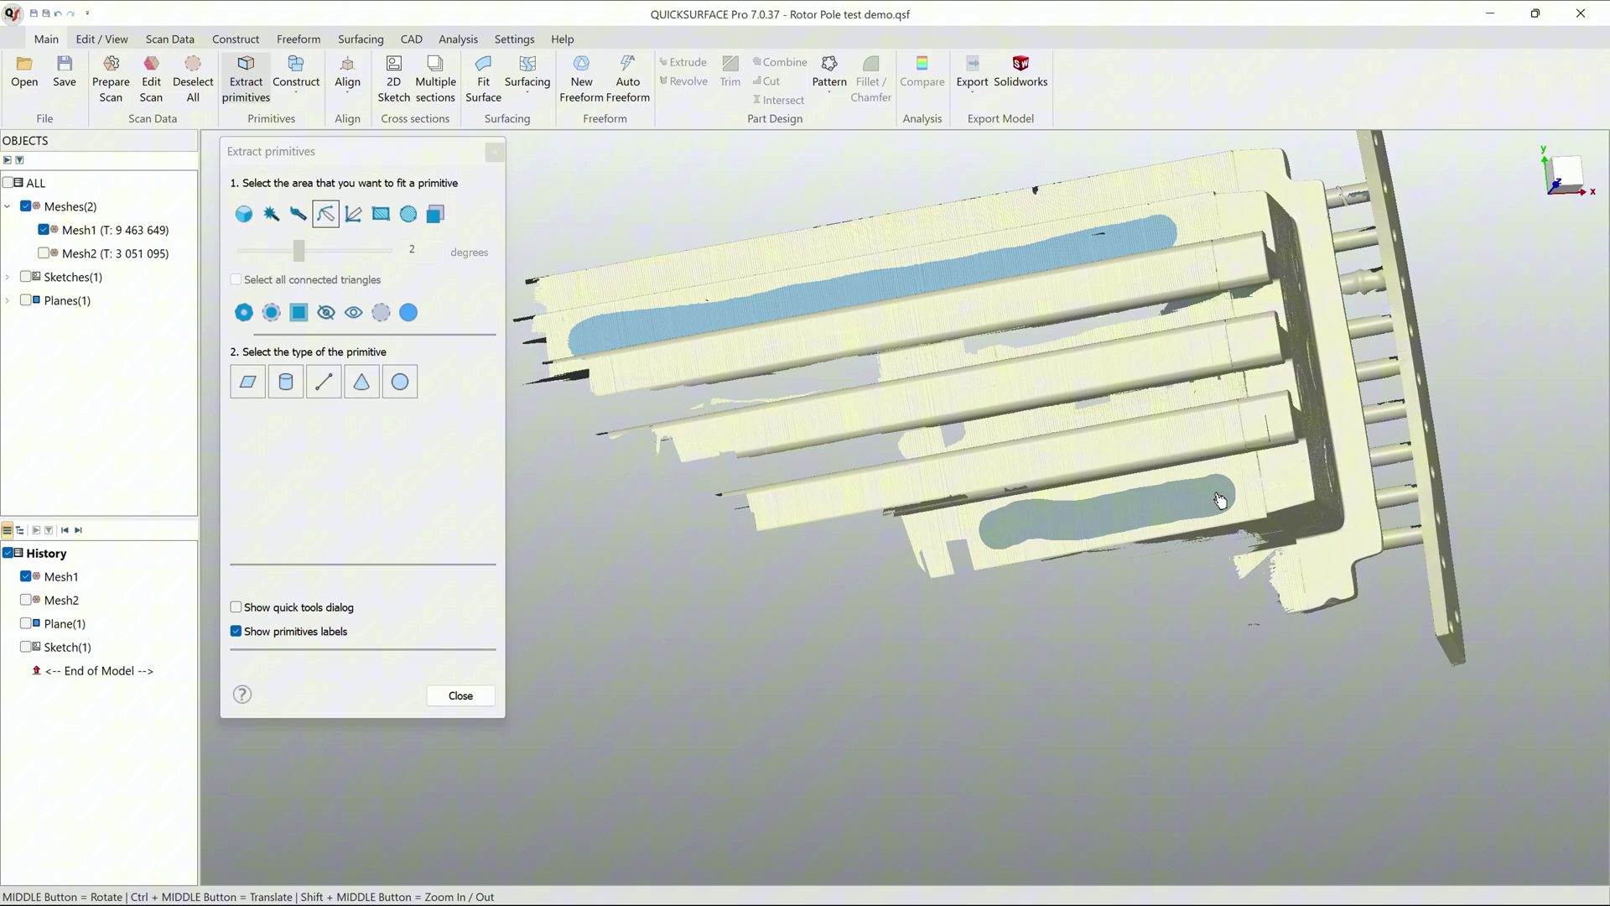
pyautogui.moveTo(1141, 515); pyautogui.dragTo(1230, 494)
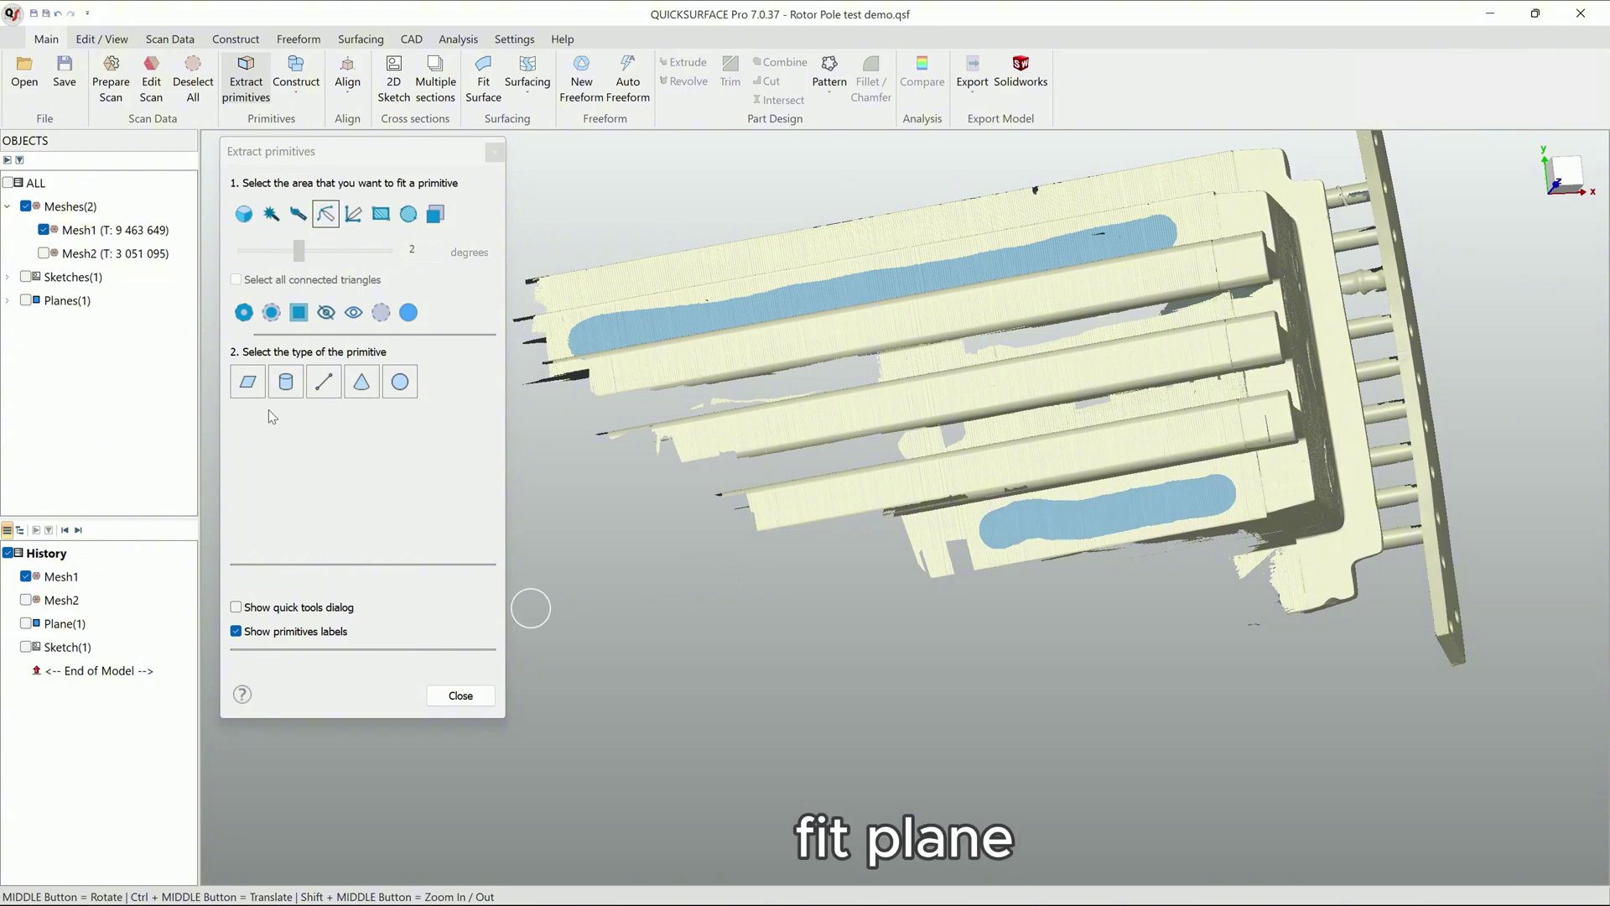
# - Fit a plane to the brushed strips, check its deviation map, and create Plane(2)
pyautogui.click(247, 381)
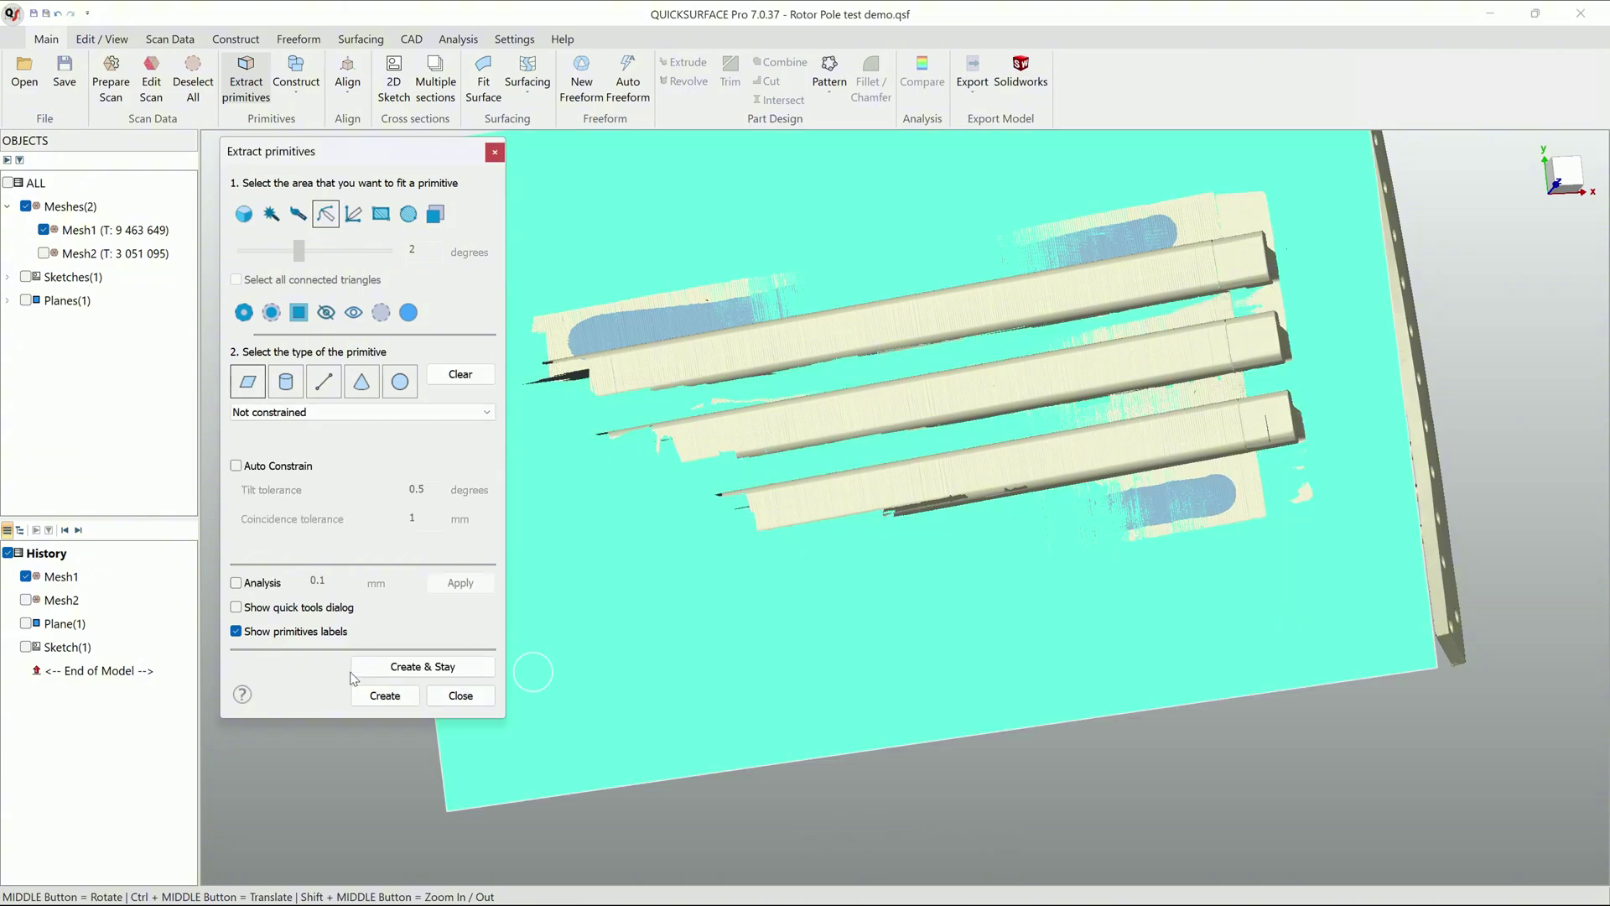
pyautogui.click(262, 583)
pyautogui.moveTo(988, 585)
pyautogui.mouseDown(button='middle')
pyautogui.moveTo(1055, 568)
pyautogui.moveTo(873, 692)
pyautogui.mouseUp(button='middle')
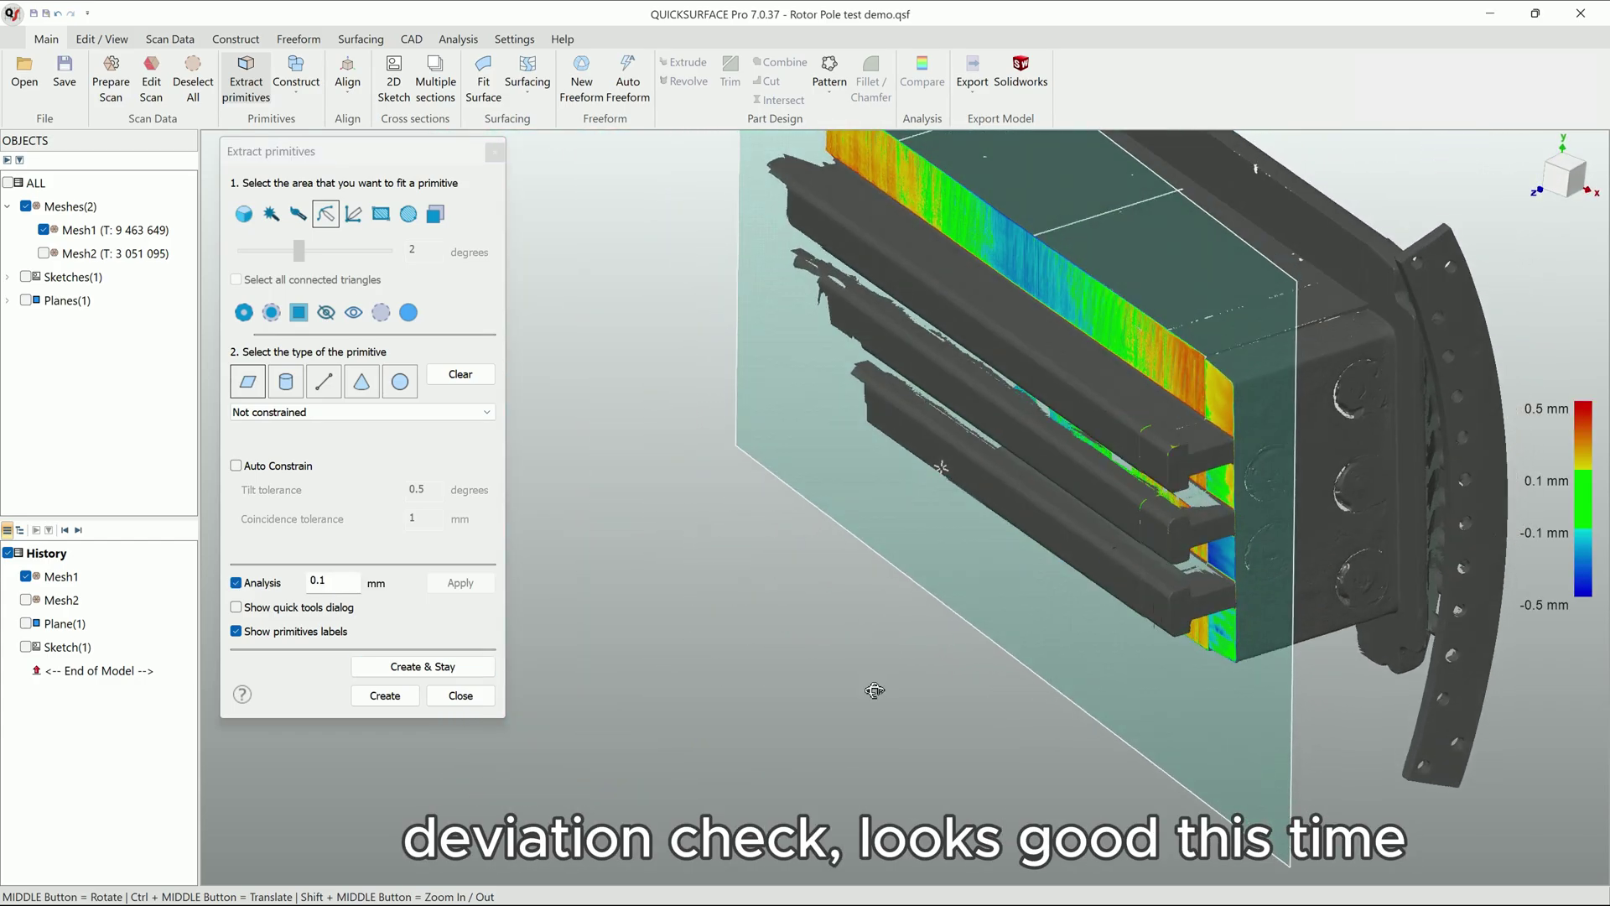
pyautogui.scroll(3, 1245, 416)
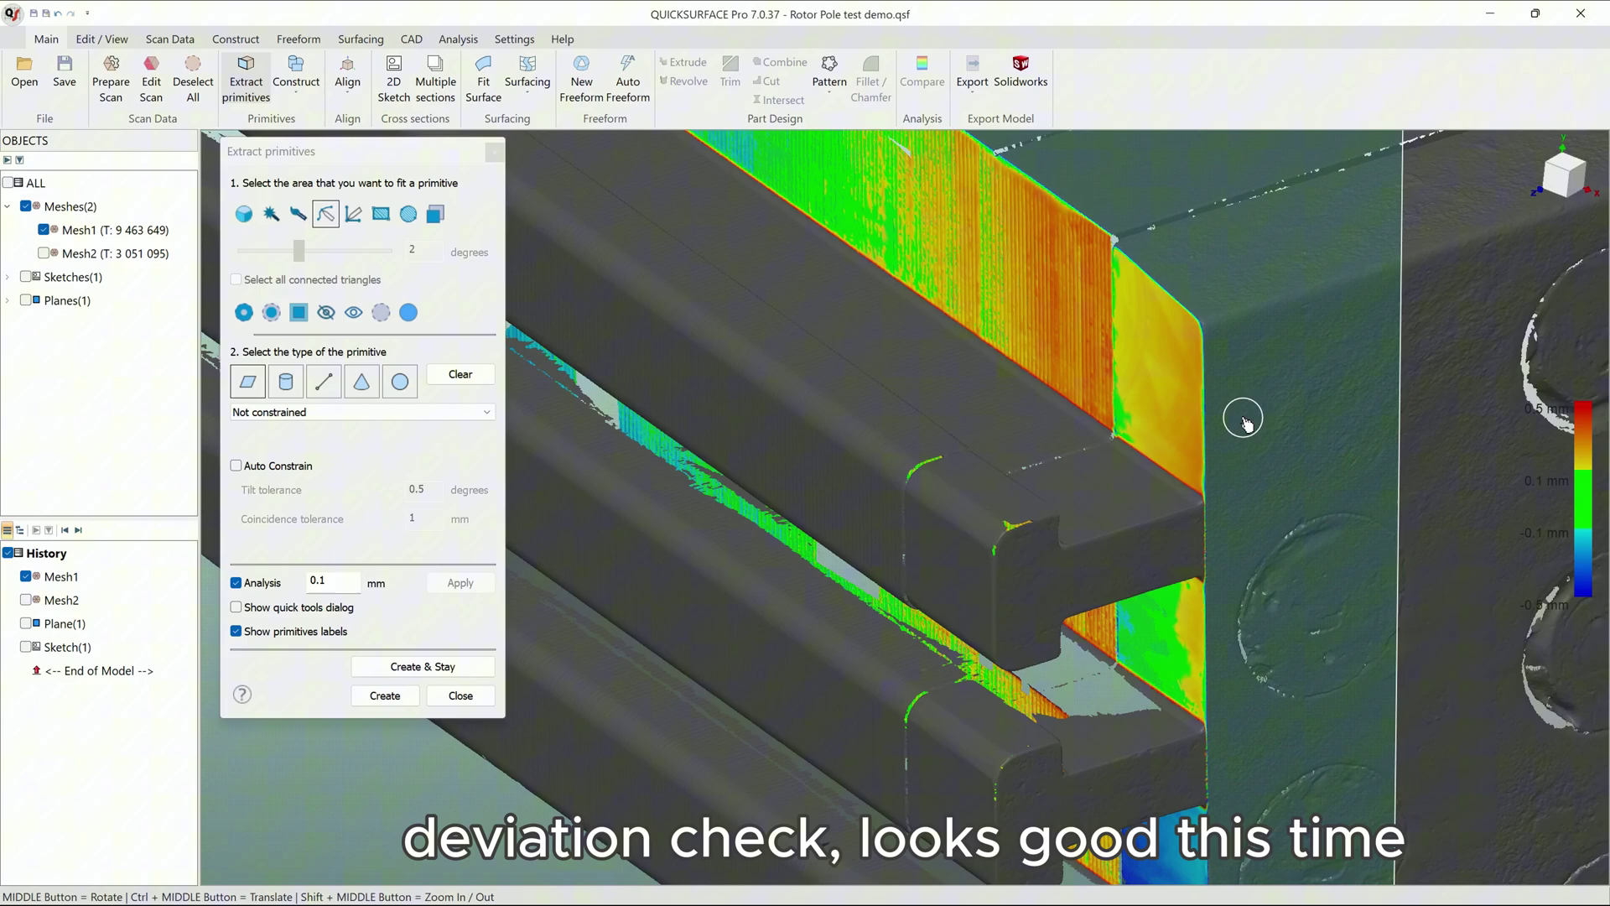
pyautogui.scroll(-2, 1242, 419)
pyautogui.scroll(-2, 1242, 419)
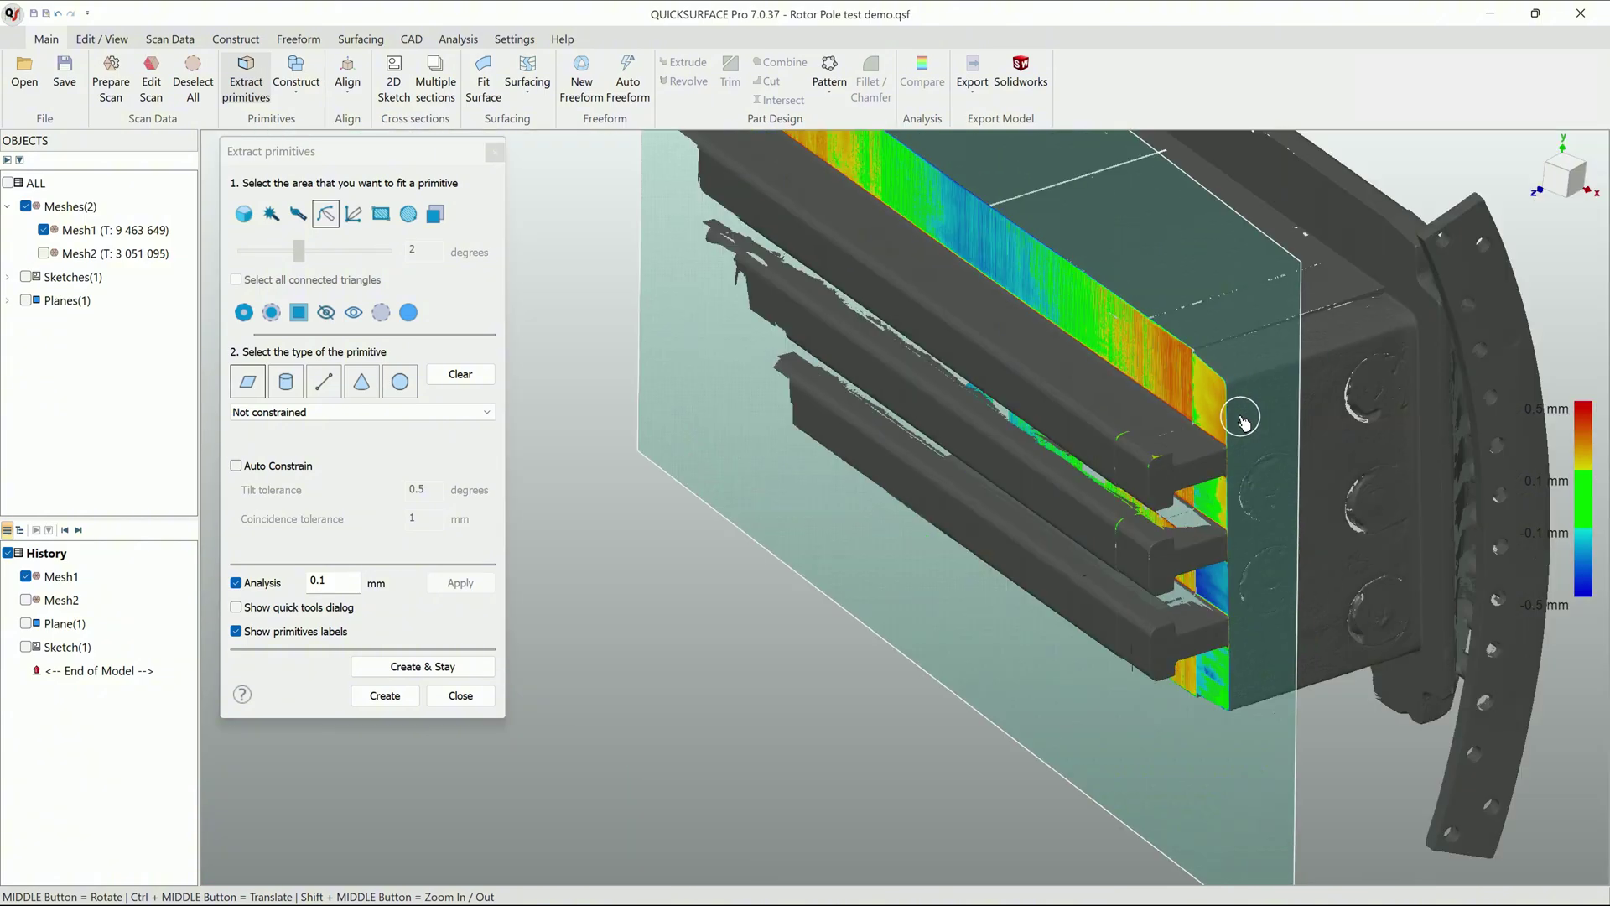
pyautogui.click(386, 695)
pyautogui.click(461, 695)
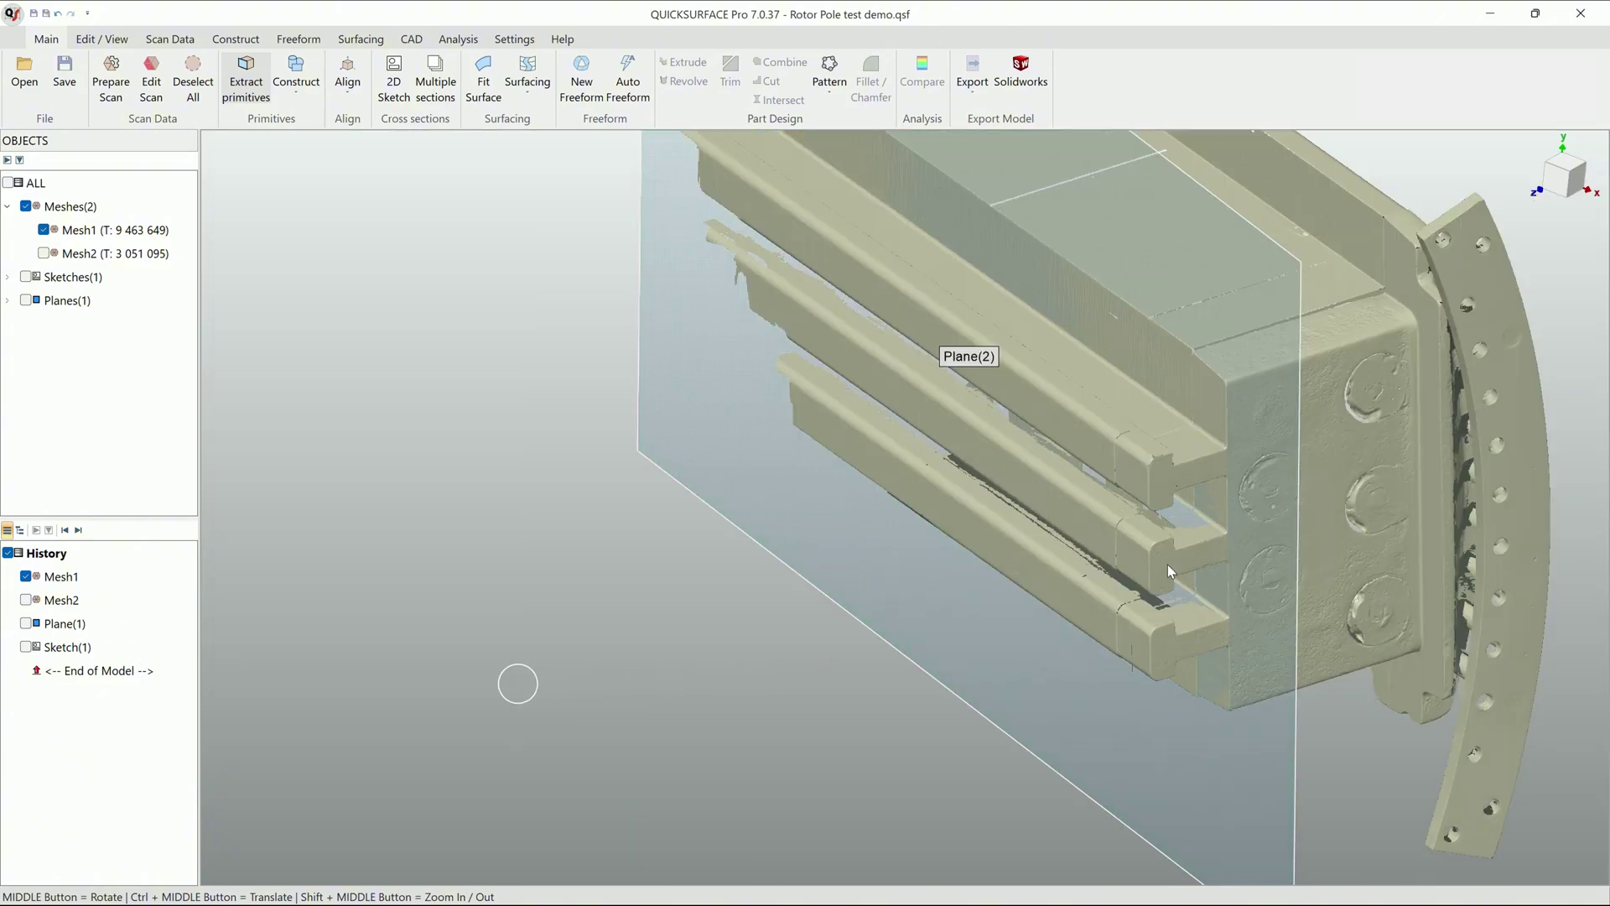
pyautogui.moveTo(513, 684)
pyautogui.mouseDown(button='middle')
pyautogui.moveTo(1279, 512)
pyautogui.moveTo(1055, 511)
pyautogui.moveTo(1075, 482)
pyautogui.moveTo(1042, 378)
pyautogui.mouseUp(button='middle')
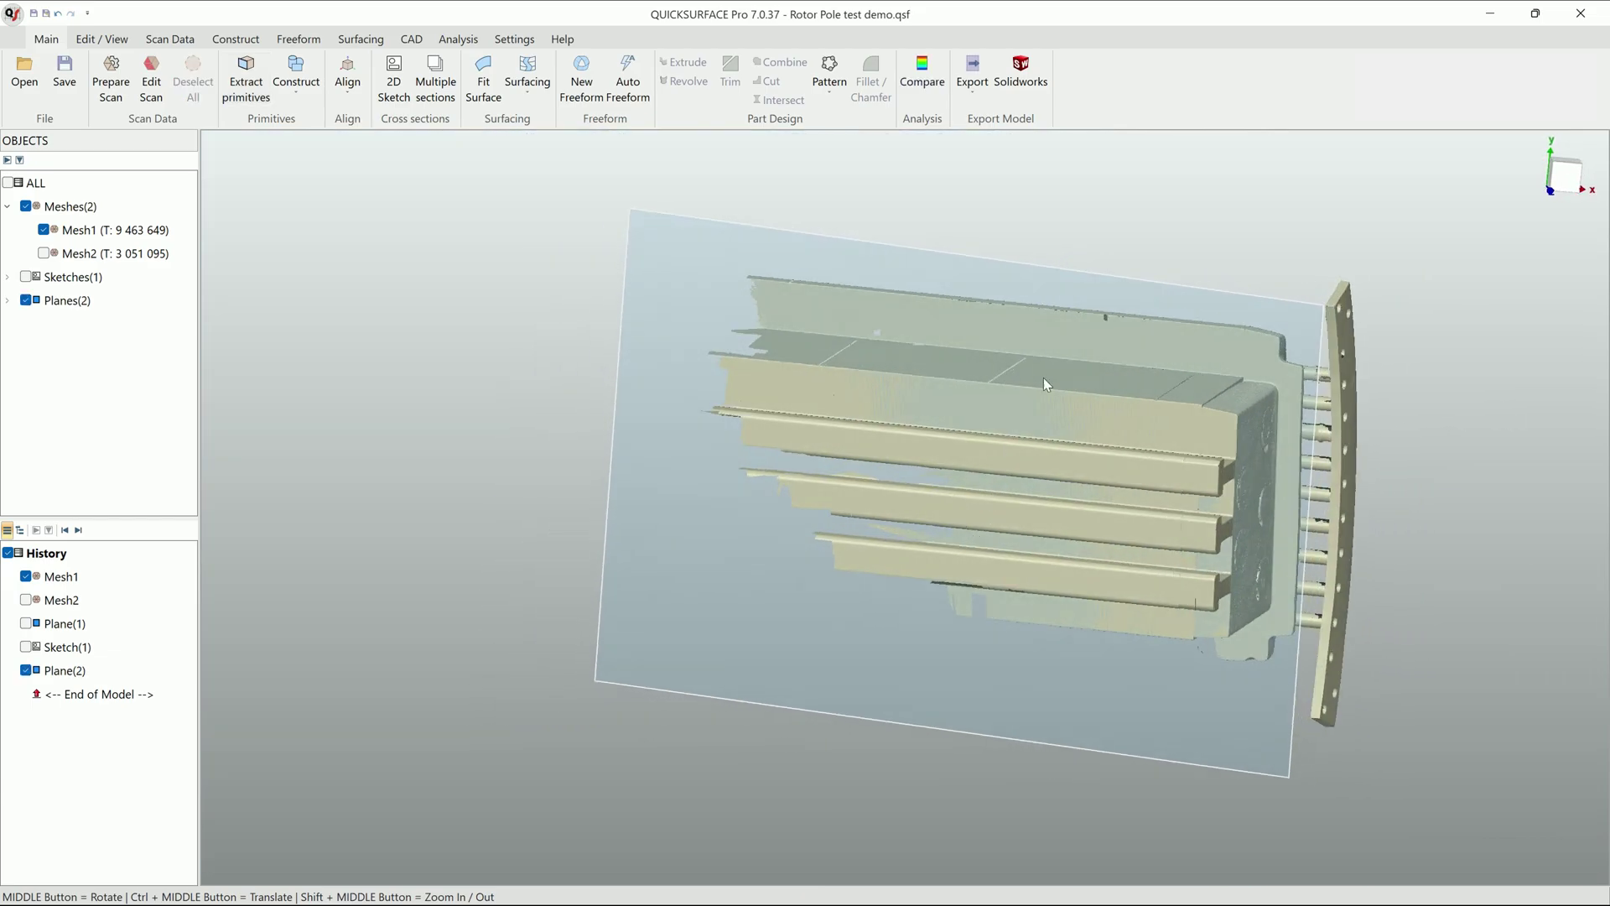
# - Create Sketch(2) on Plane(2) with the slicing offset at 83.25 mm
pyautogui.click(1046, 330)
pyautogui.click(394, 73)
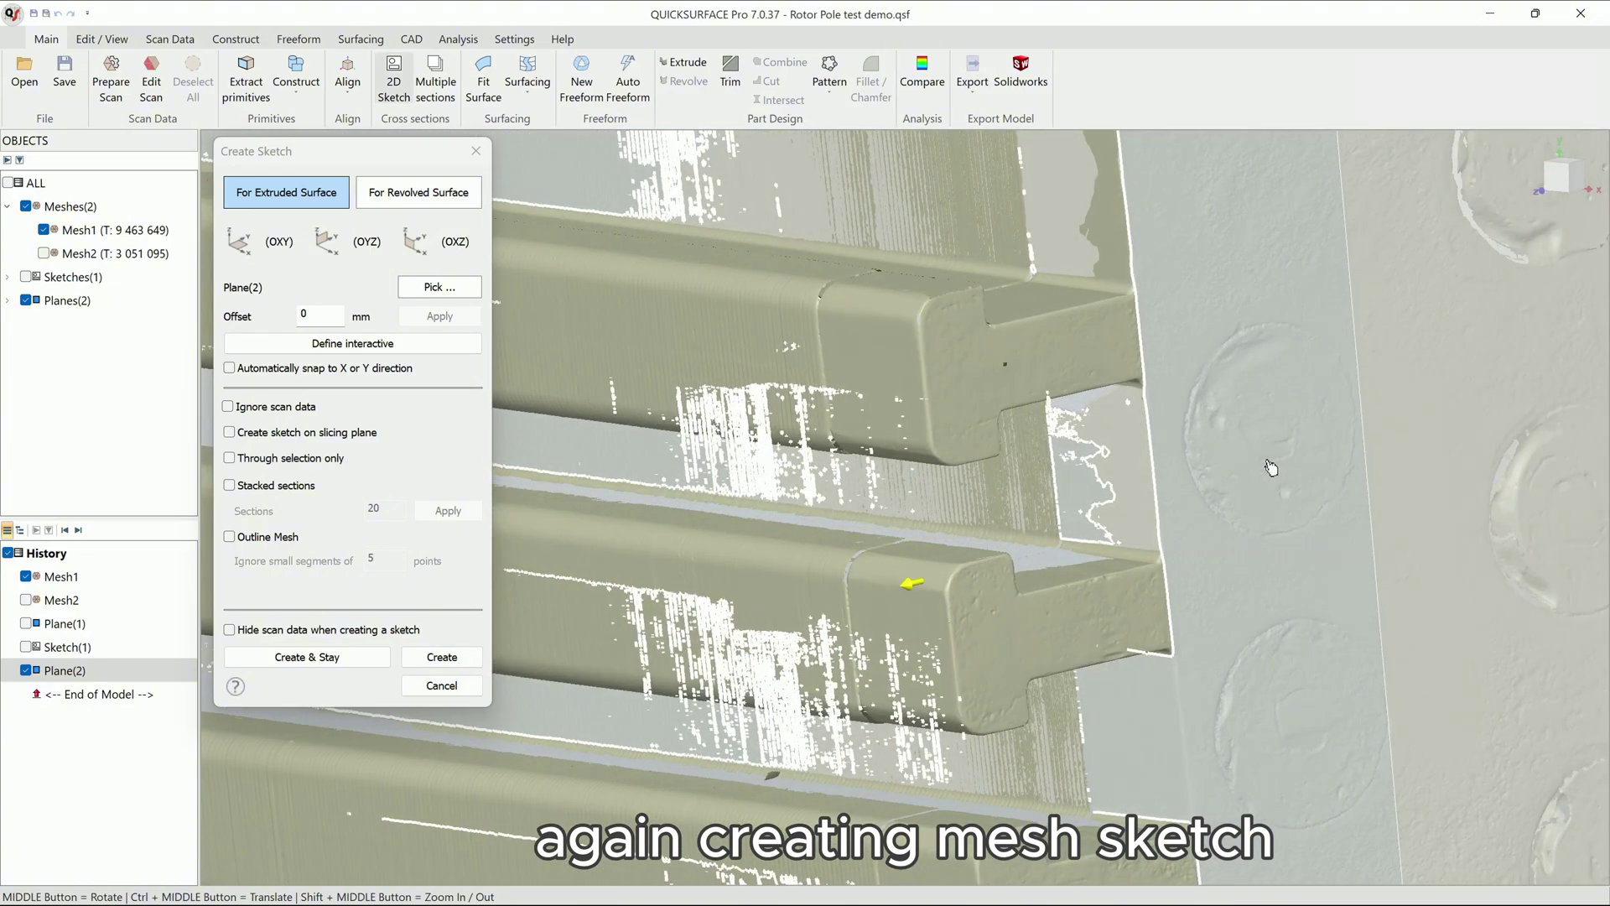
pyautogui.moveTo(1270, 468); pyautogui.dragTo(1078, 486)
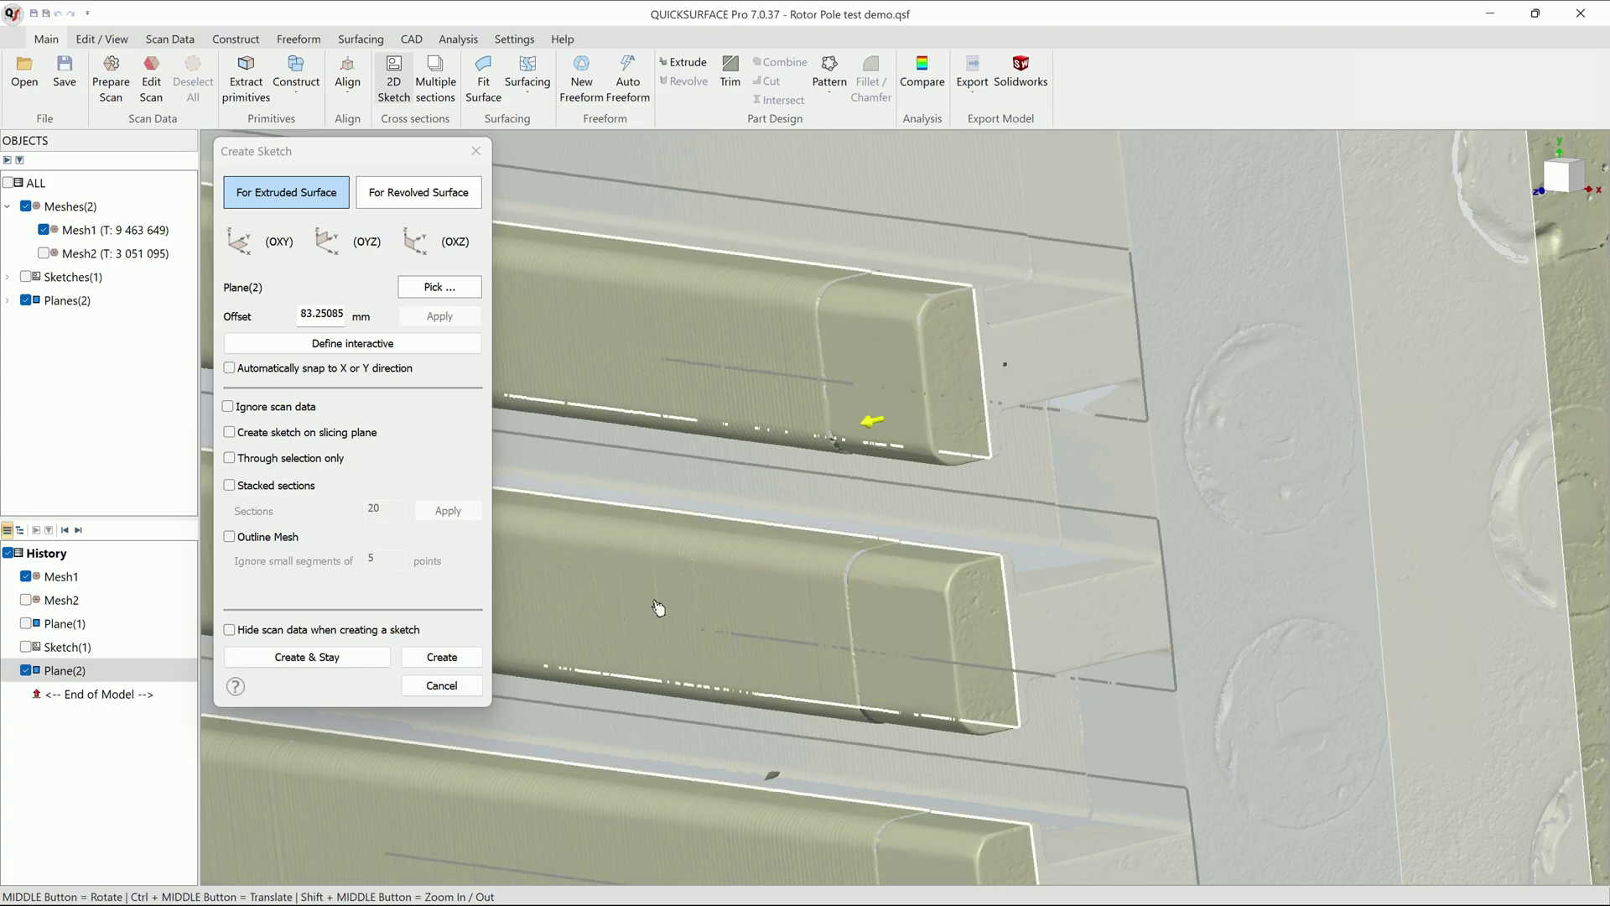
pyautogui.click(442, 657)
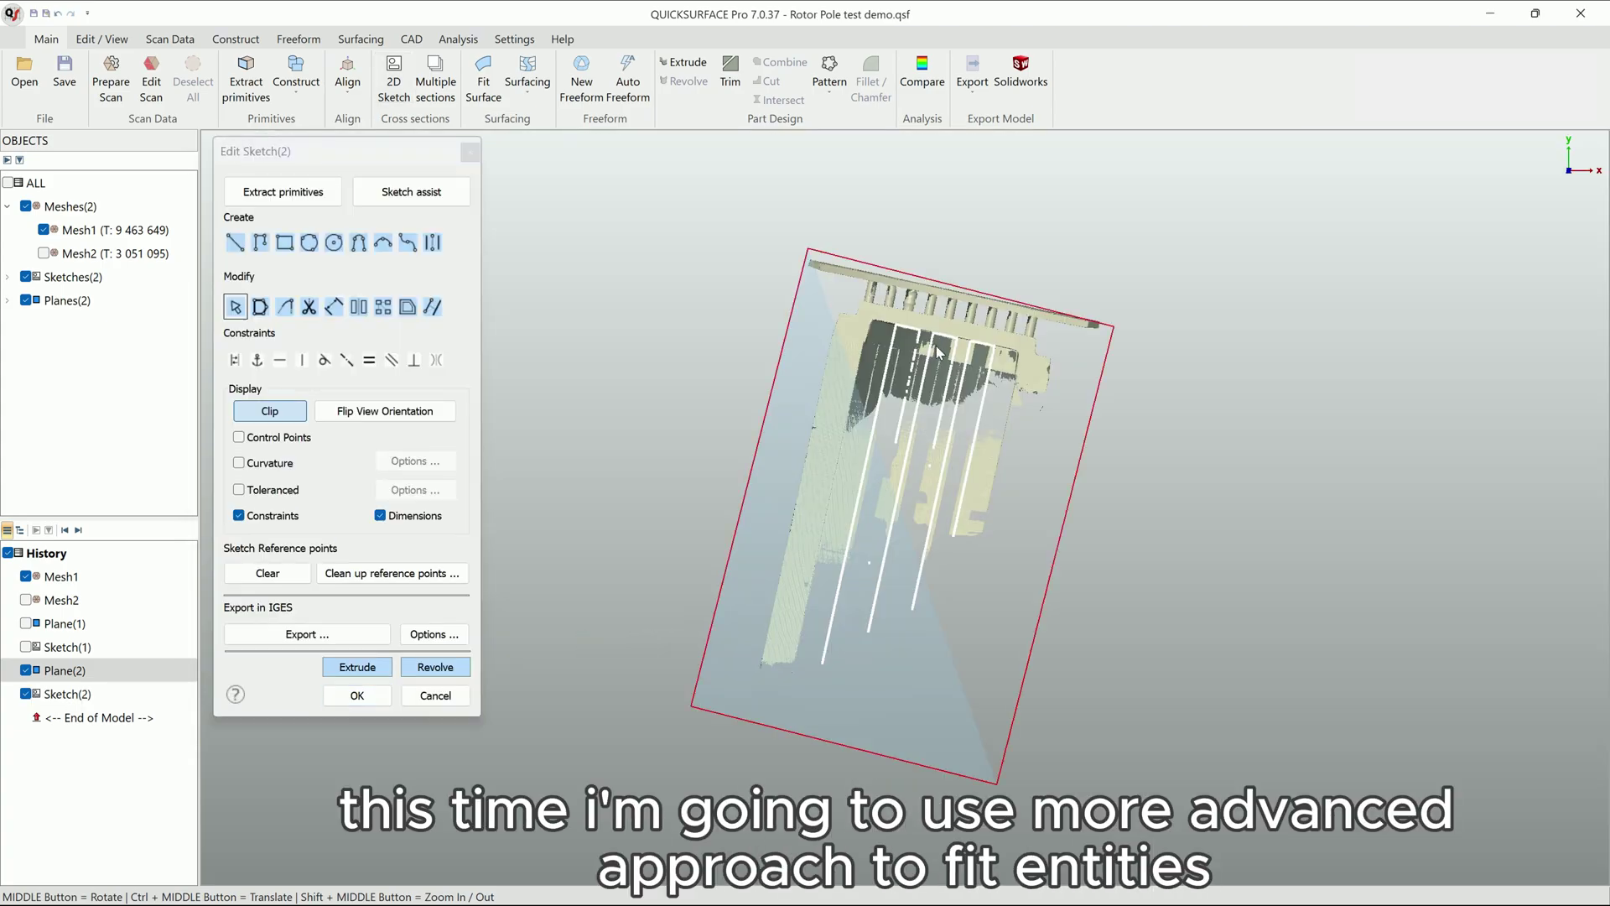
pyautogui.scroll(2, 935, 368)
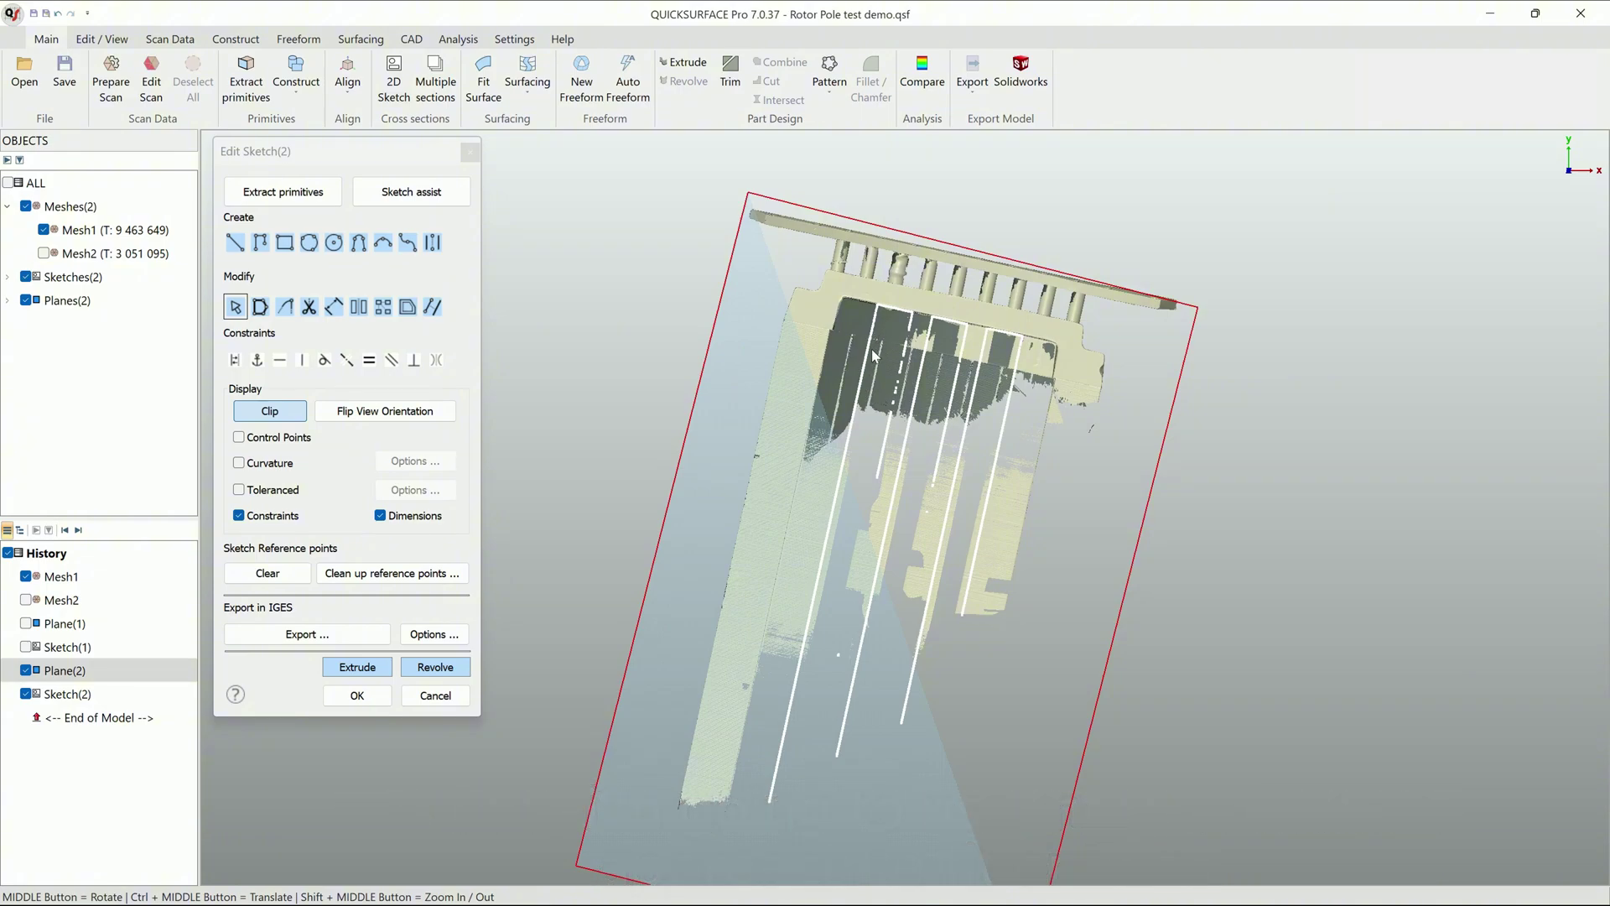
# - Shift-brush Sketch(2)'s sliced bar-edge points, including the top edge, to fit lines
pyautogui.moveTo(874, 357)
pyautogui.keyDown('shift'); pyautogui.mouseDown()
pyautogui.moveTo(740, 712)
pyautogui.moveTo(750, 780)
pyautogui.mouseUp(); pyautogui.keyUp('shift')
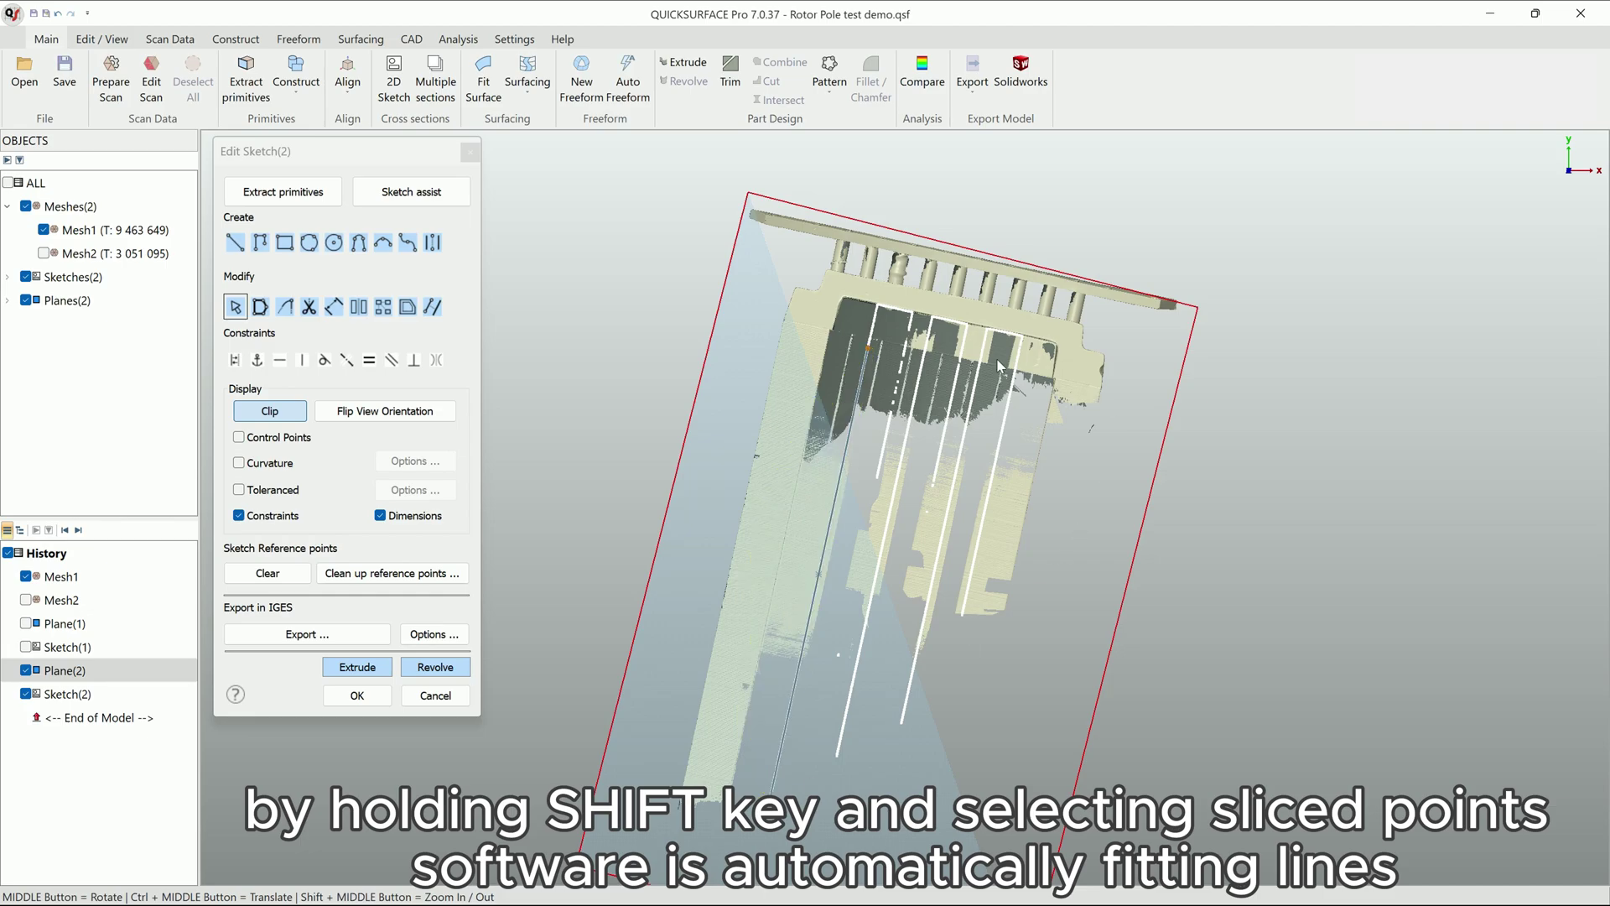
pyautogui.keyDown('shift'); pyautogui.moveTo(1011, 384); pyautogui.dragTo(942, 665); pyautogui.keyUp('shift')
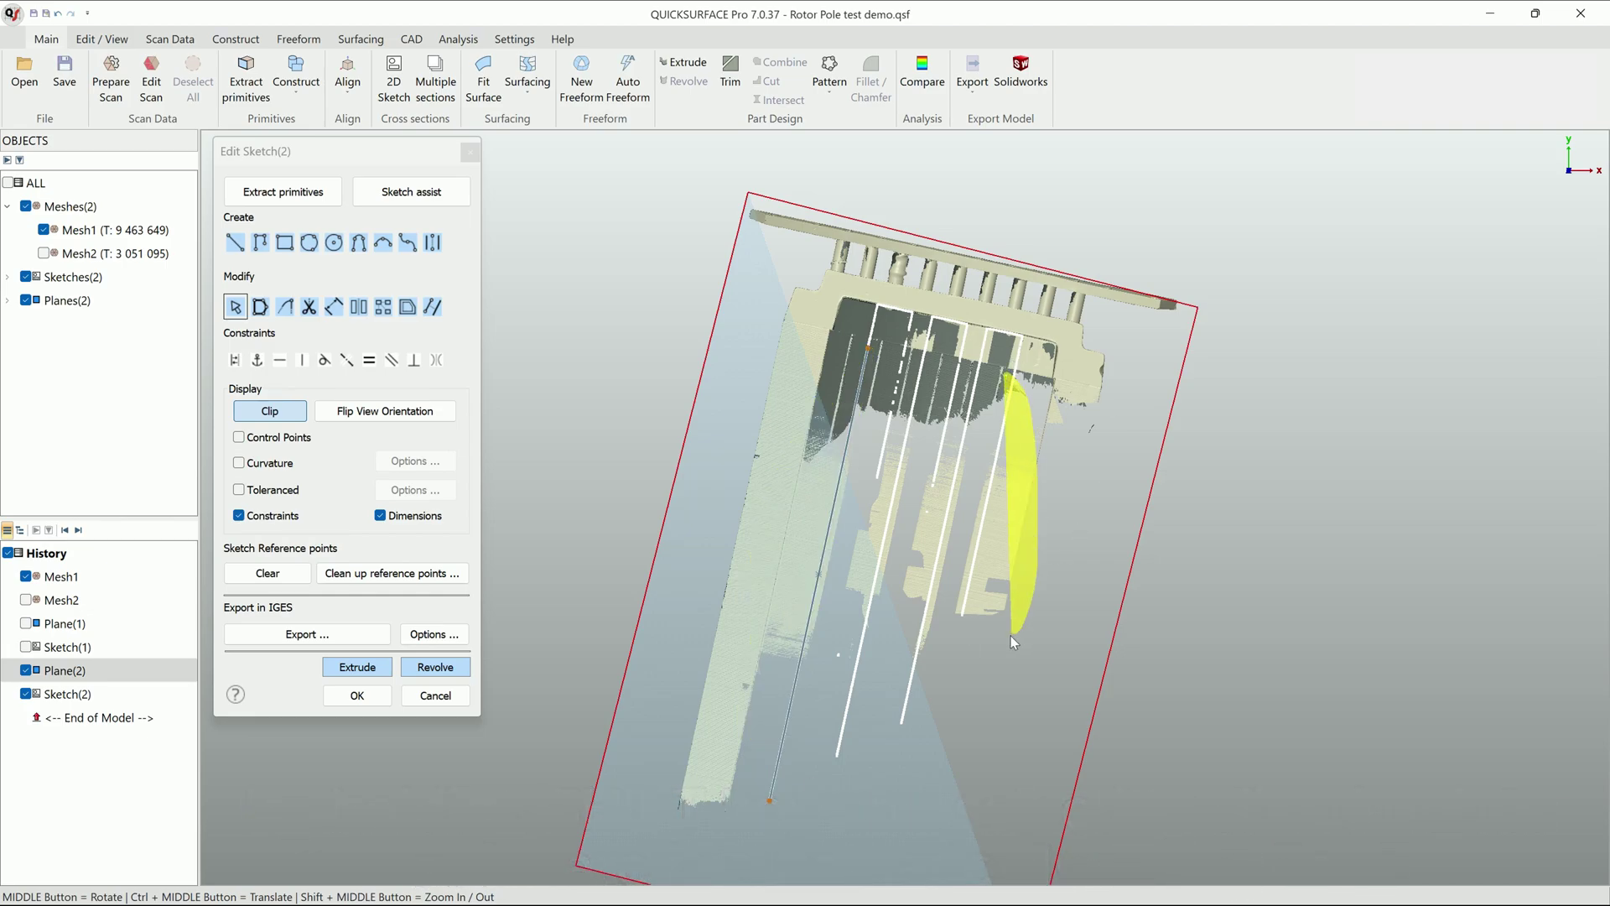
pyautogui.scroll(5, 967, 280)
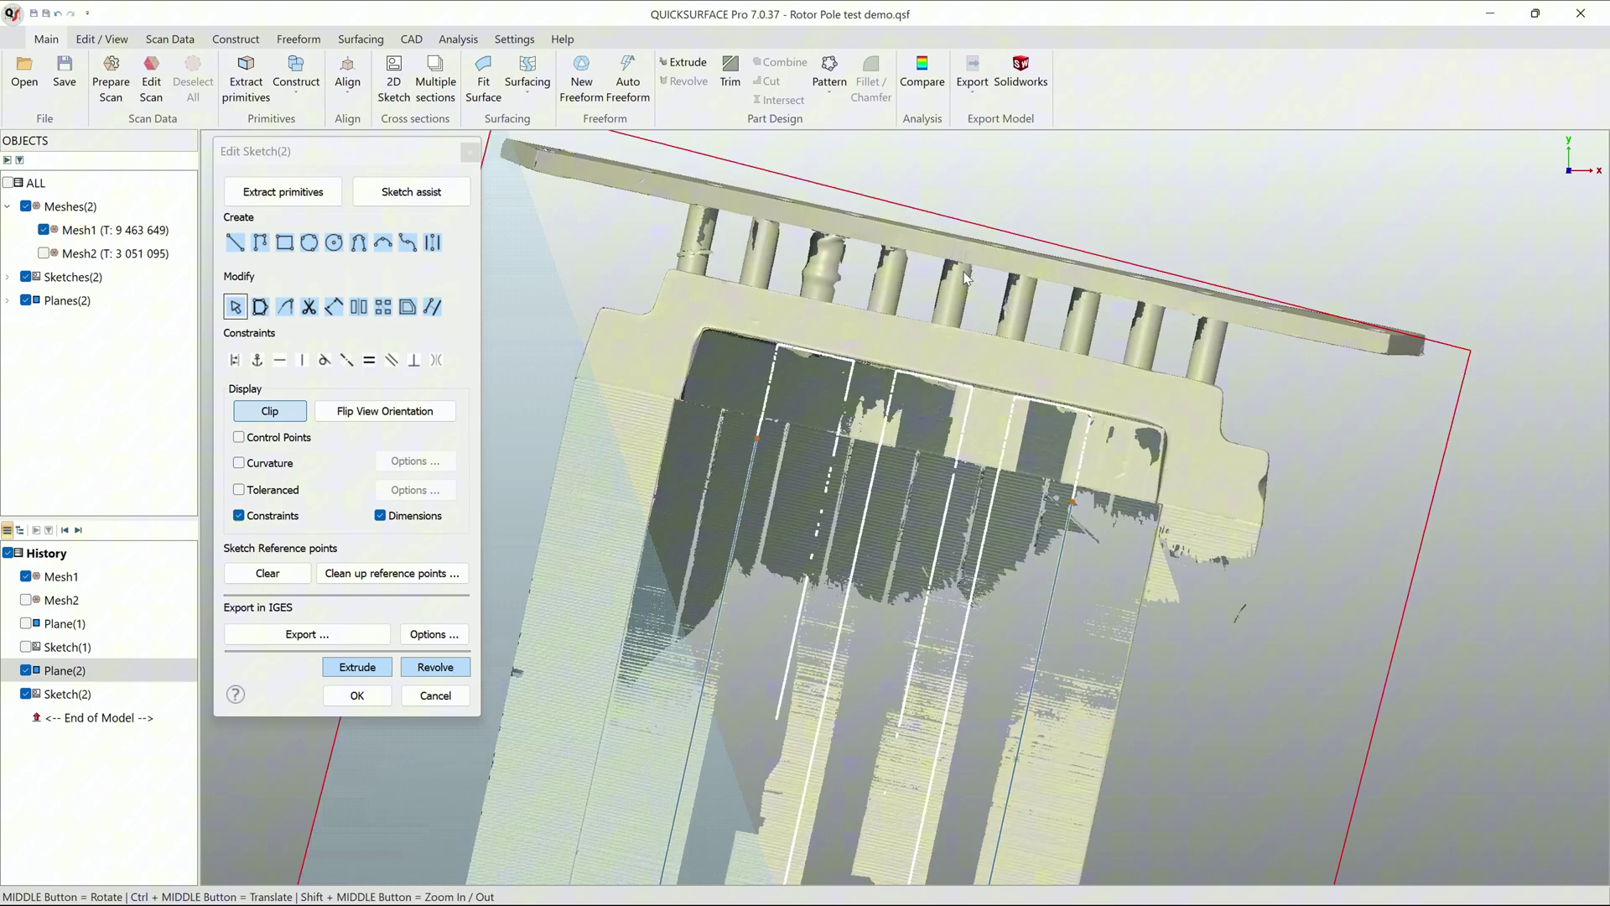
pyautogui.scroll(2, 814, 357)
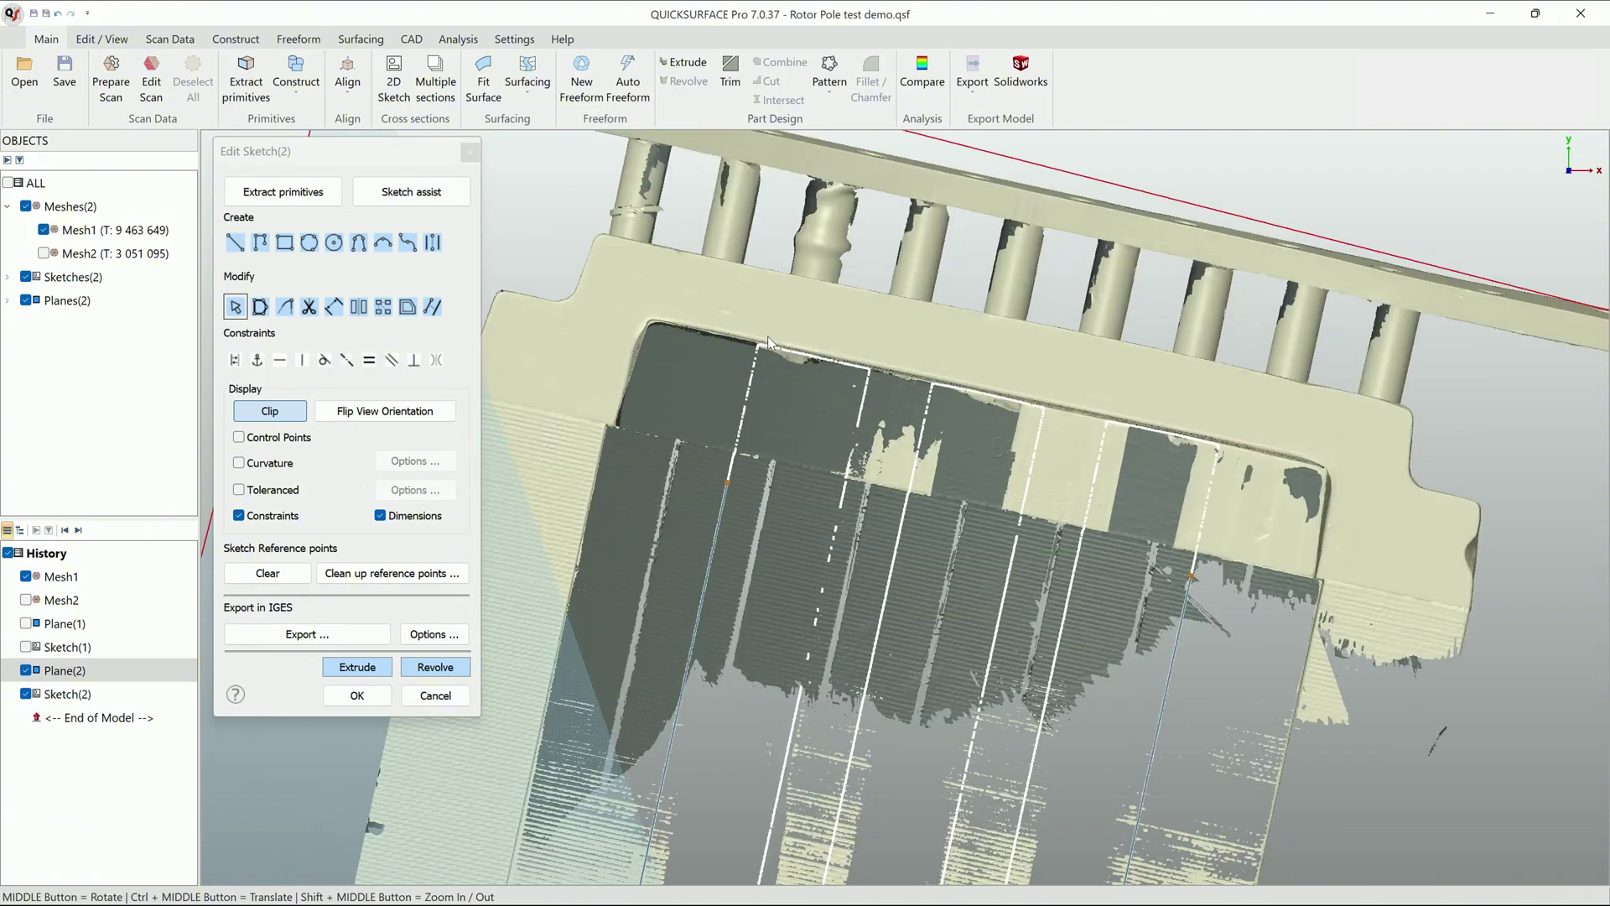
pyautogui.keyDown('shift'); pyautogui.moveTo(854, 374); pyautogui.dragTo(1156, 442); pyautogui.keyUp('shift')
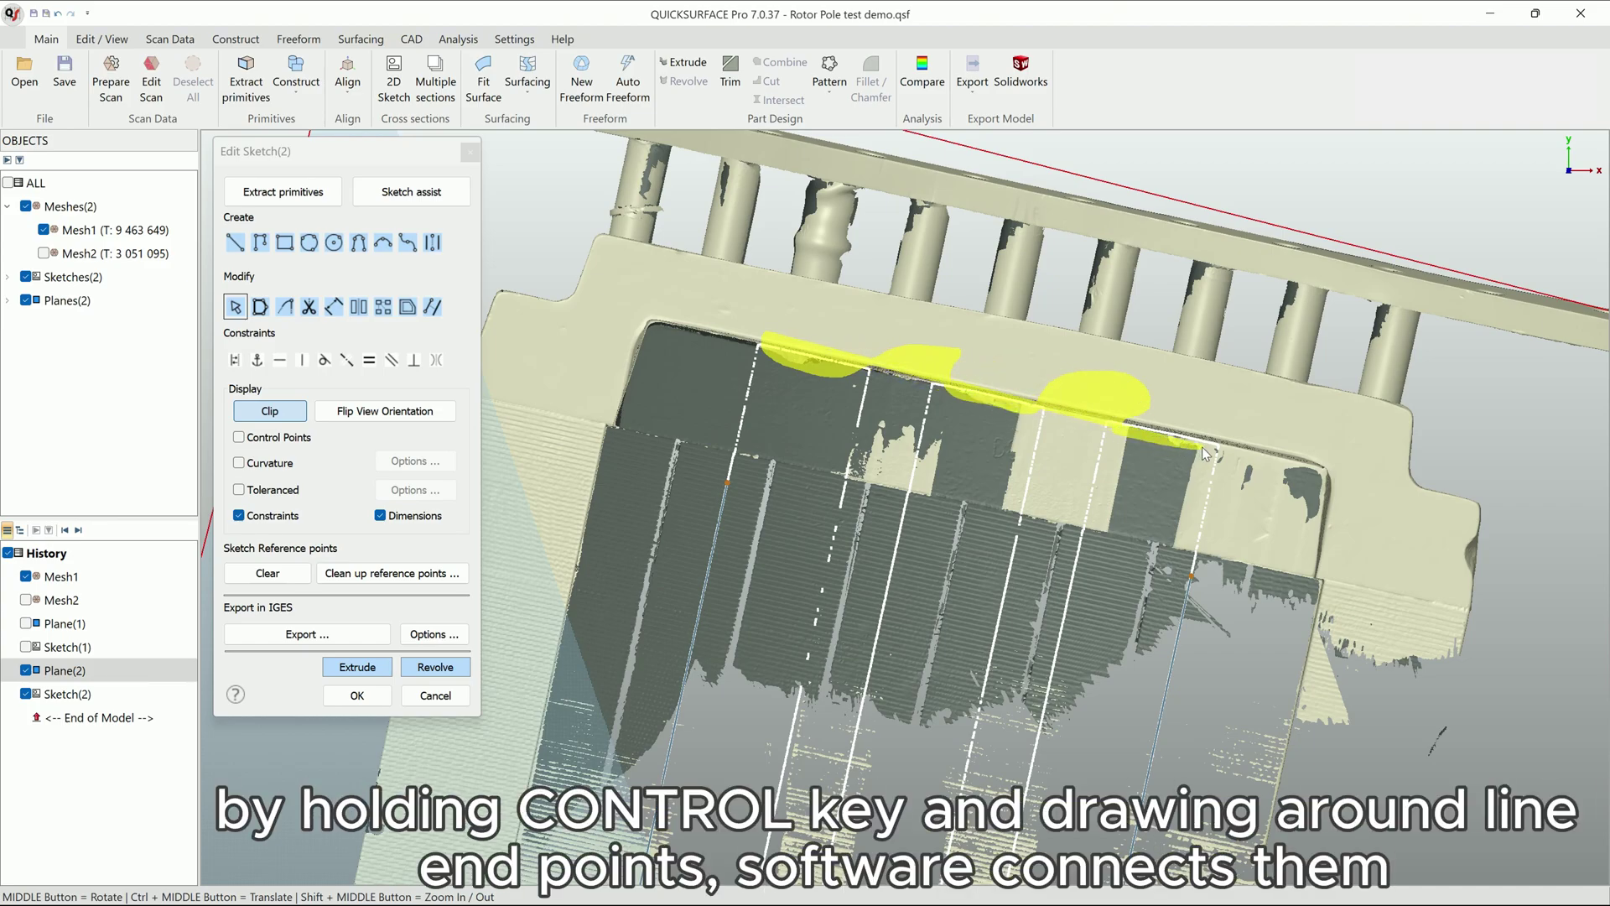
# - Connect three pairs of fitted line endpoints with Ctrl-brush strokes along the top edge
pyautogui.keyDown('ctrl'); pyautogui.moveTo(1155, 443); pyautogui.dragTo(1242, 406); pyautogui.keyUp('ctrl')
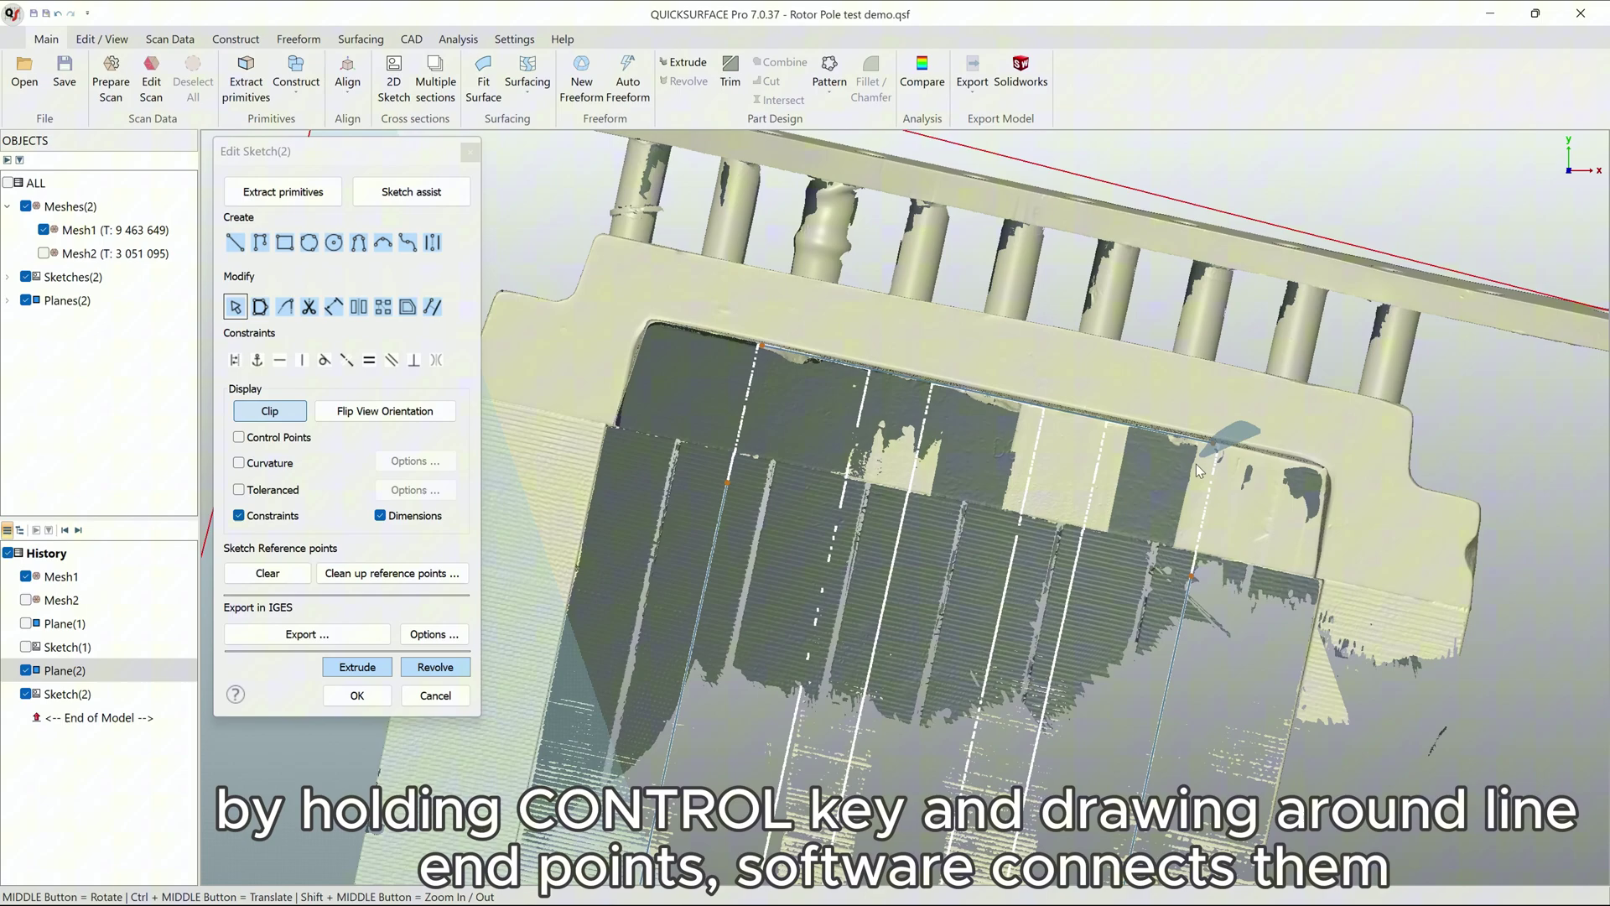
pyautogui.keyDown('ctrl'); pyautogui.moveTo(1280, 463); pyautogui.dragTo(1196, 584); pyautogui.keyUp('ctrl')
pyautogui.keyDown('ctrl'); pyautogui.moveTo(810, 351); pyautogui.dragTo(776, 550); pyautogui.keyUp('ctrl')
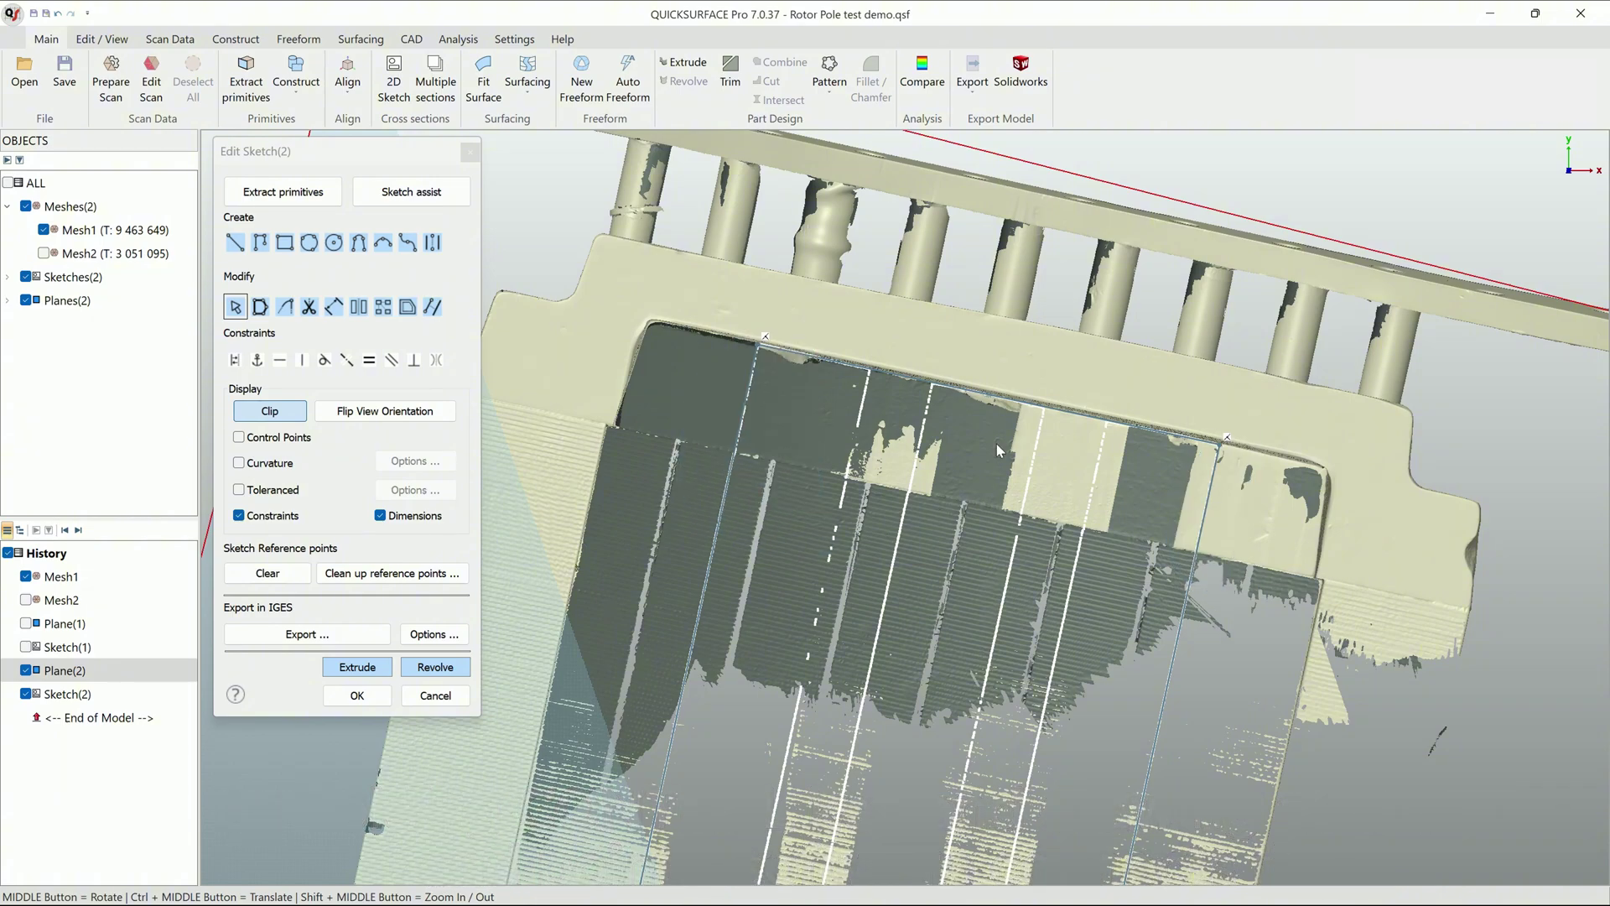
pyautogui.scroll(-5, 997, 445)
pyautogui.moveTo(997, 445); pyautogui.dragTo(955, 387, button='middle')
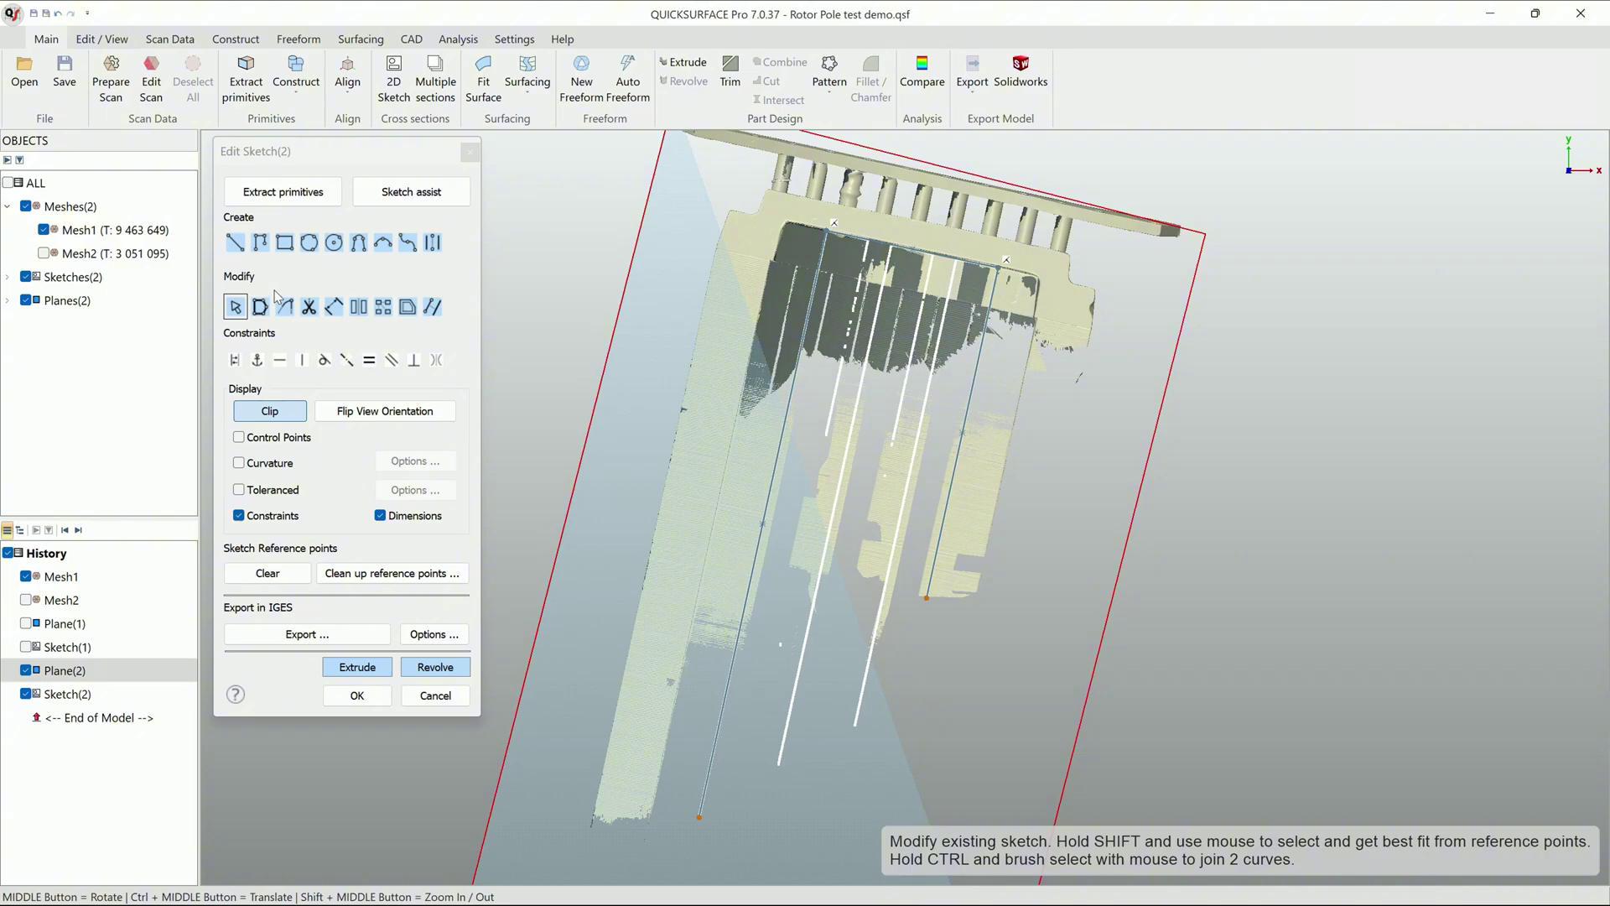
# - Add a midline between the left and right edge lines, ending on the cross line
pyautogui.click(978, 385)
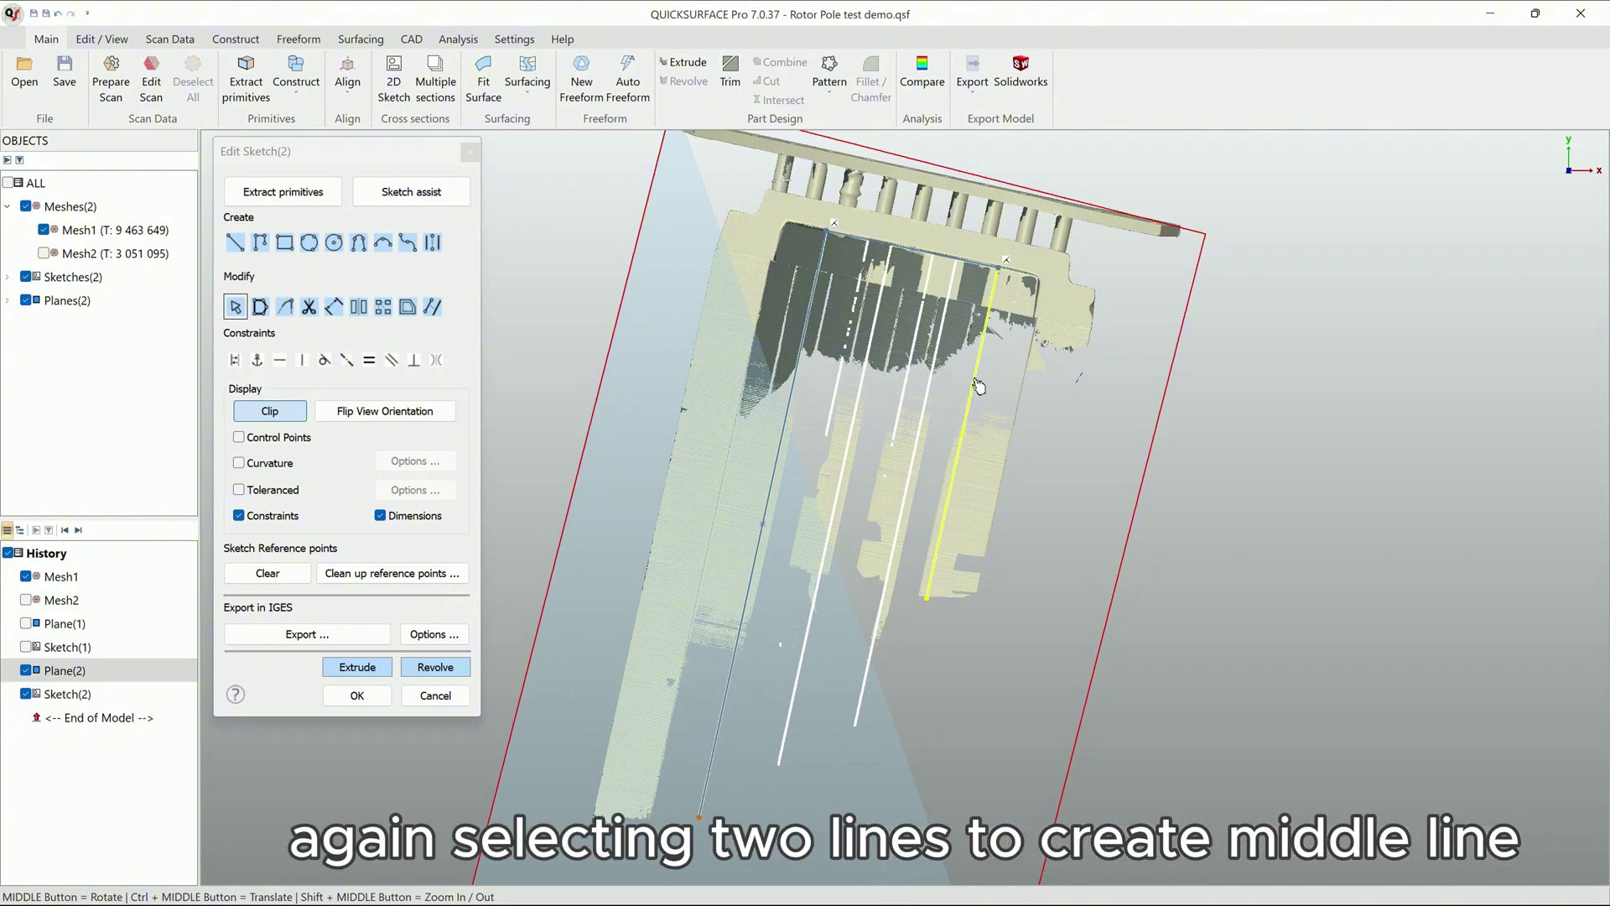
pyautogui.click(805, 353)
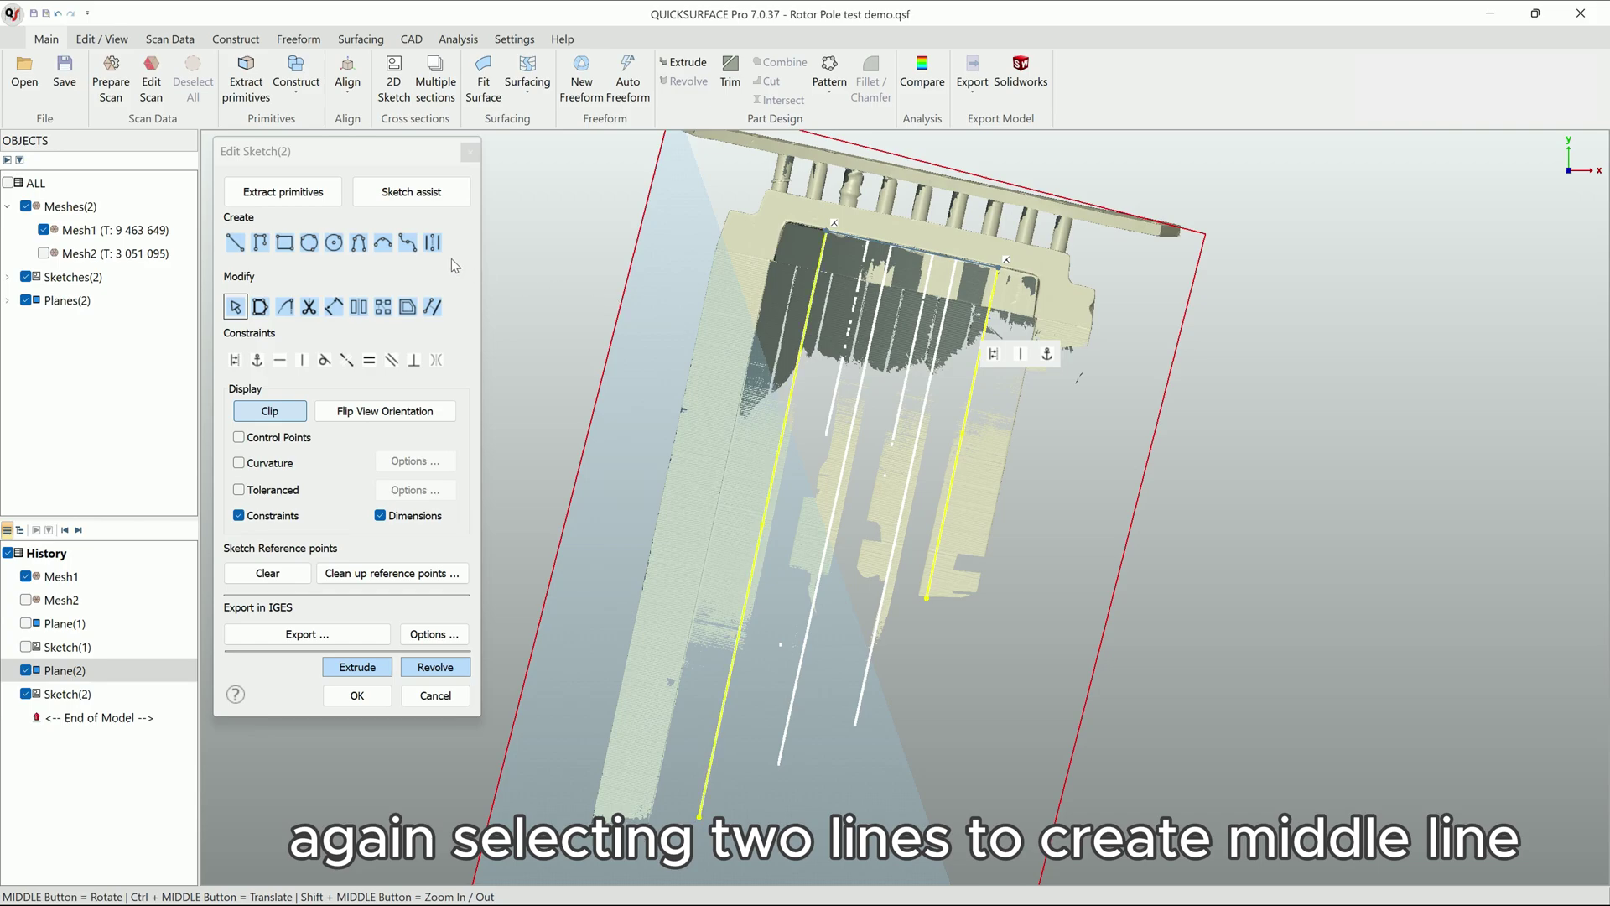
pyautogui.click(433, 242)
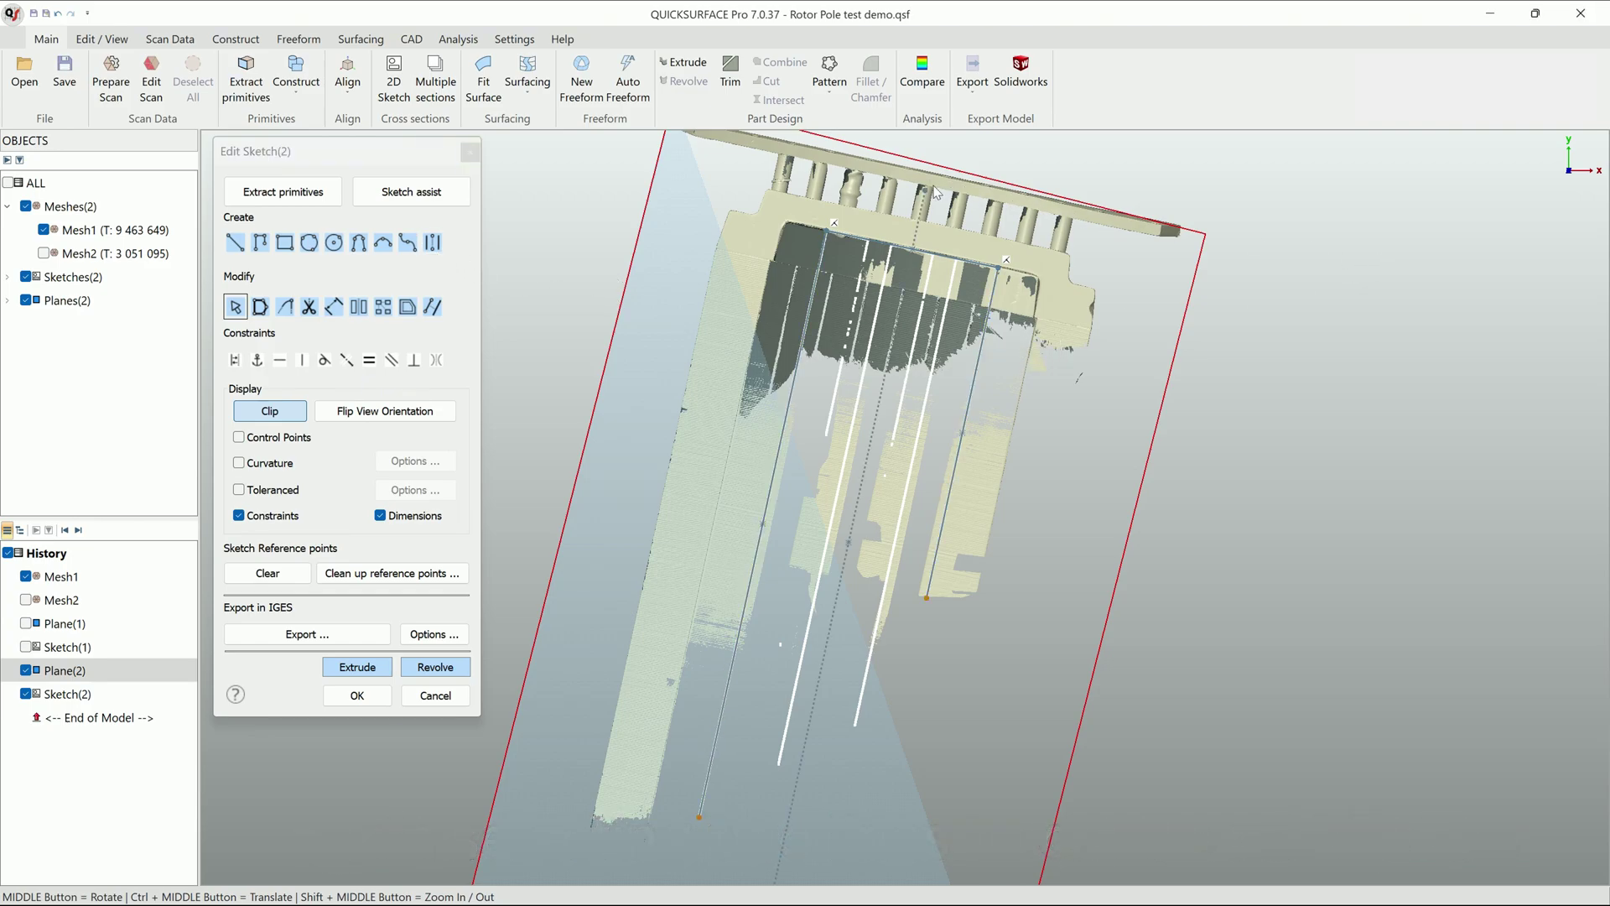
pyautogui.moveTo(937, 191); pyautogui.dragTo(915, 249)
pyautogui.scroll(-5, 1200, 506)
pyautogui.scroll(3, 1266, 566)
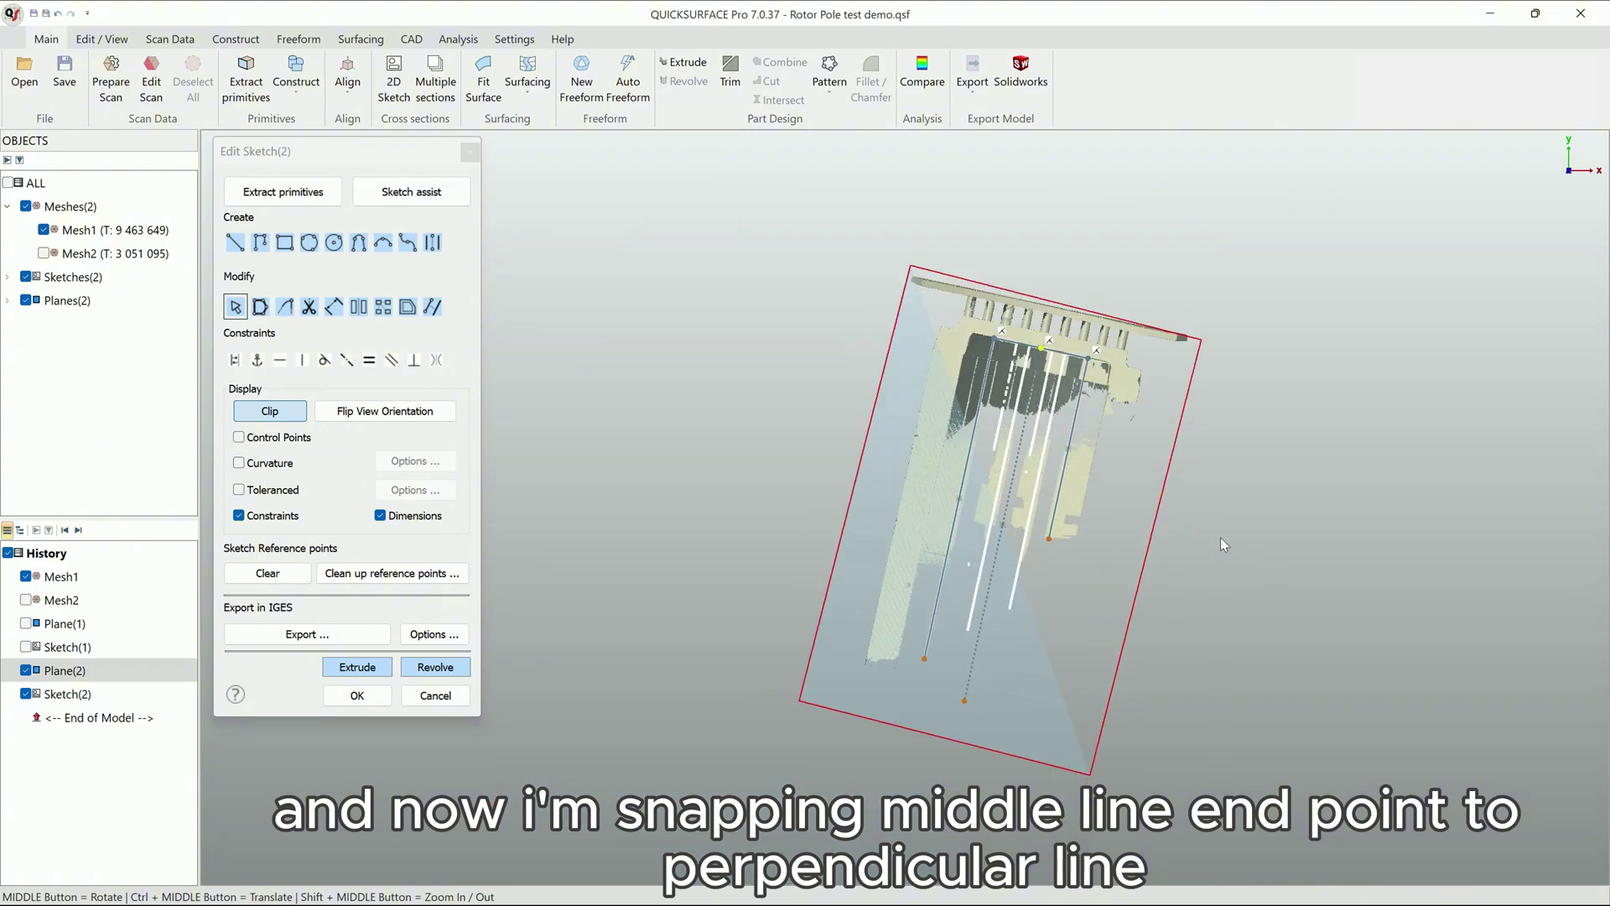
# - Anchor-lock the centre line's top endpoint in place
pyautogui.click(1048, 351)
pyautogui.click(1088, 325)
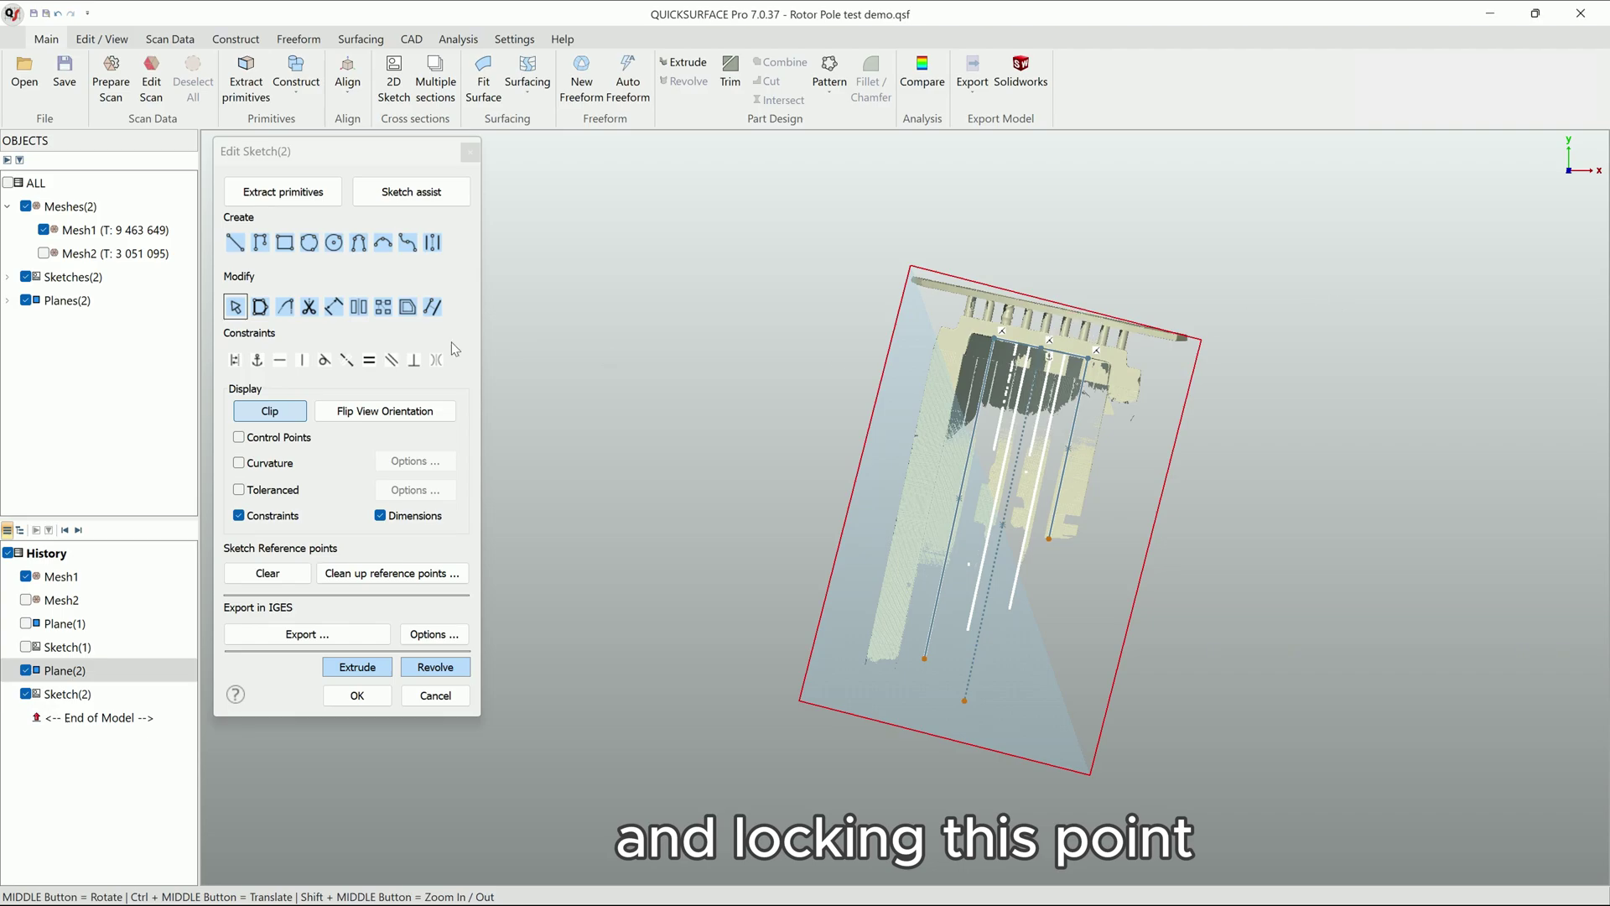
pyautogui.click(333, 306)
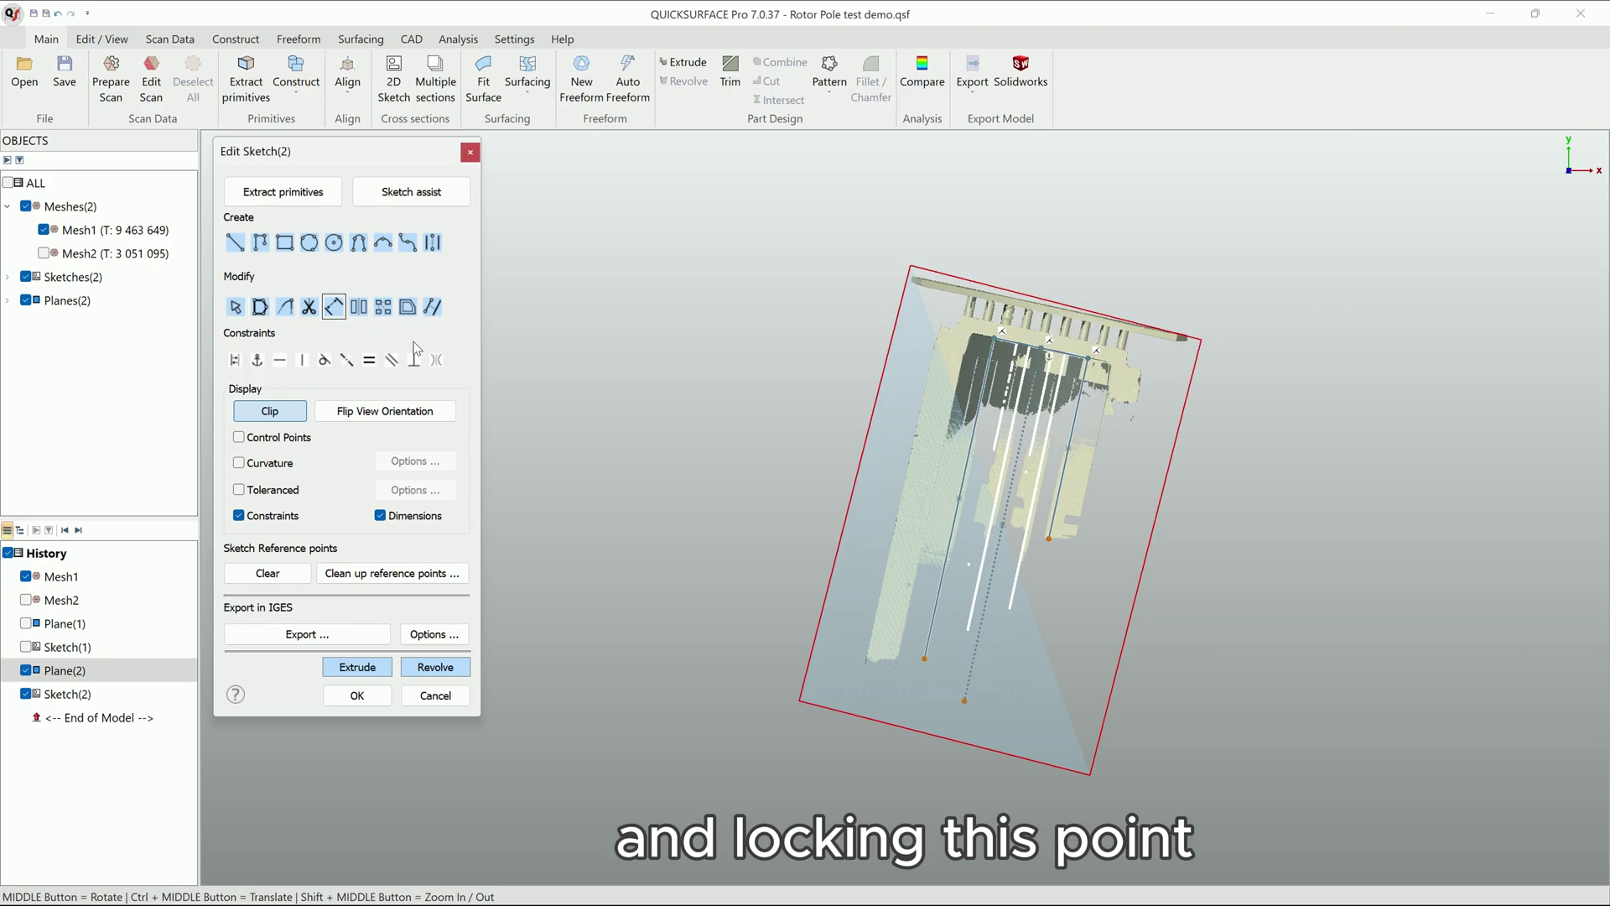
# - Dimension the centre line to 2800 mm and close Sketch(2) with OK
pyautogui.click(1000, 580)
pyautogui.click(984, 589)
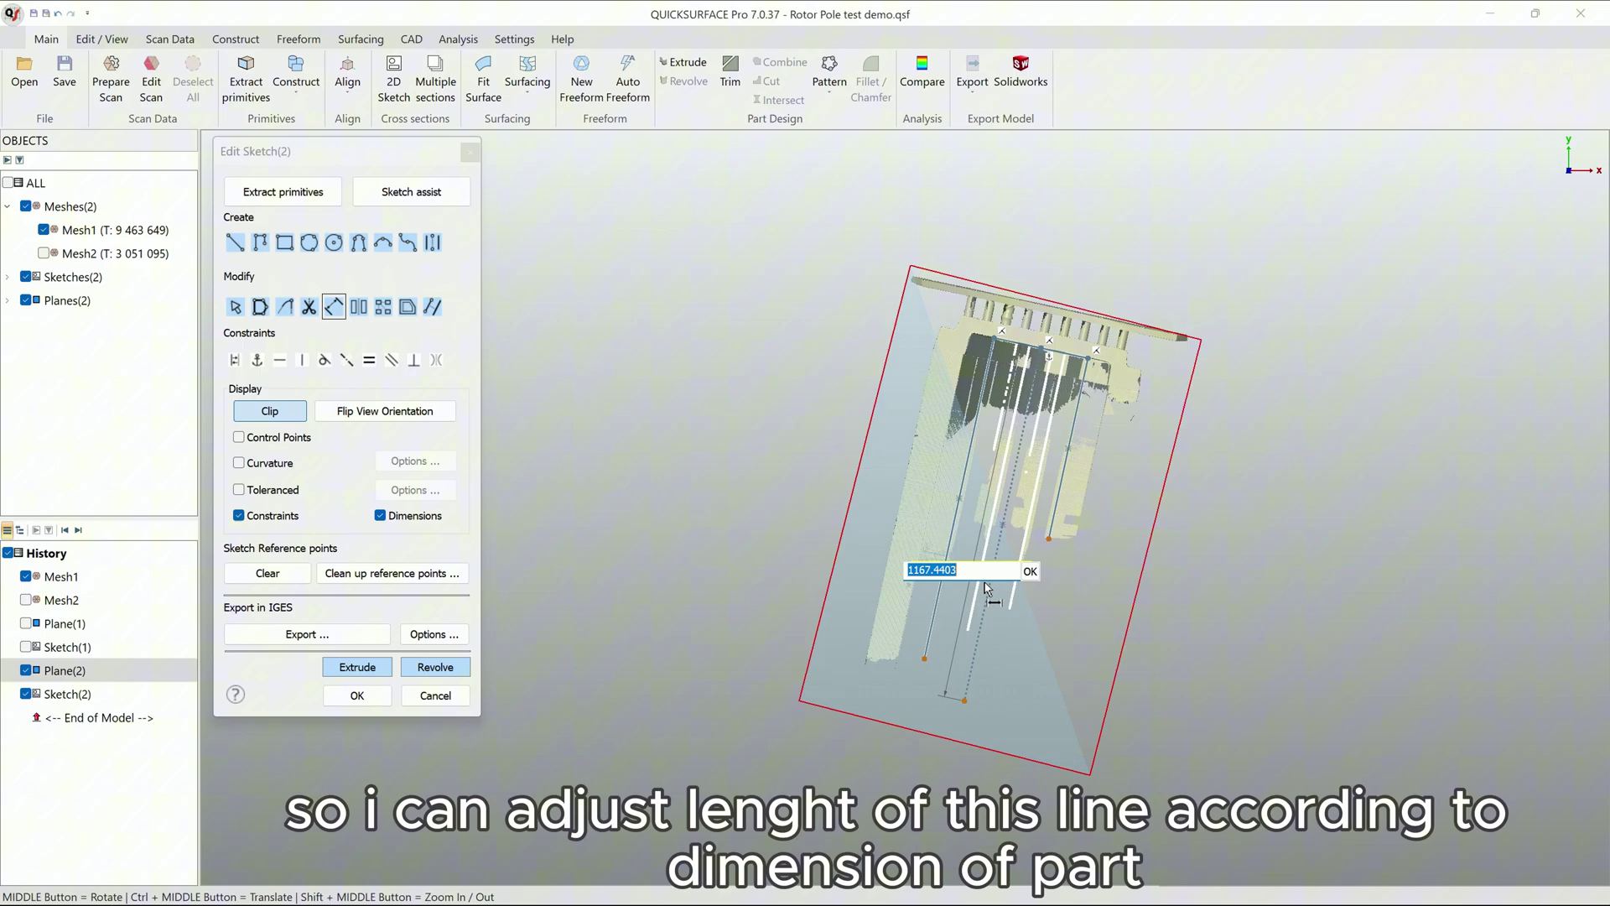
pyautogui.press('Return')
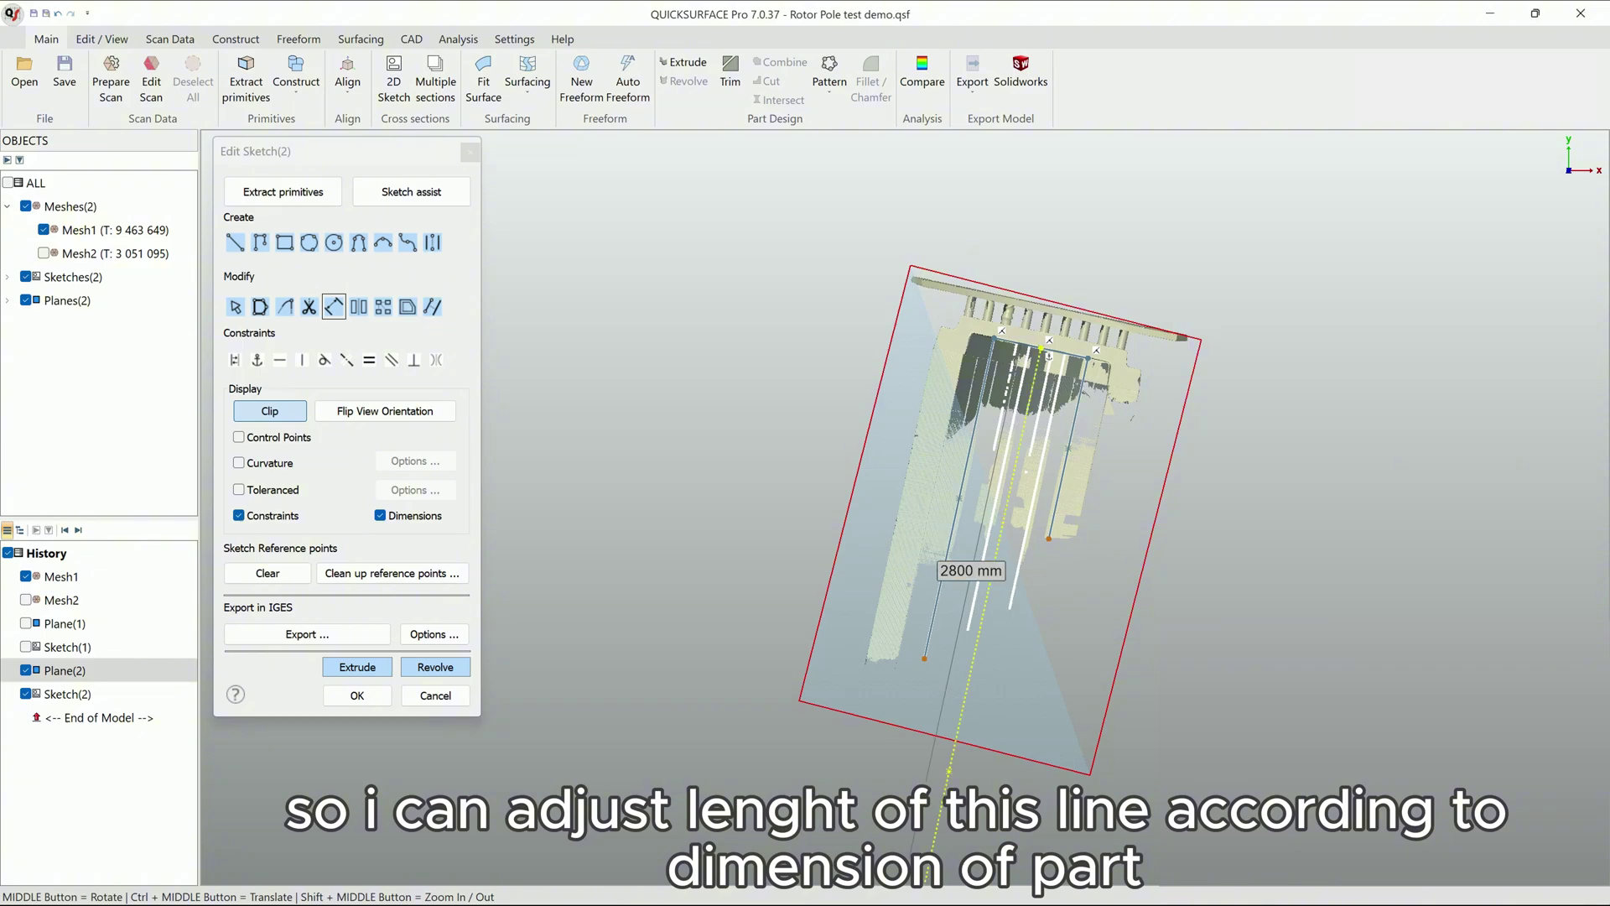
pyautogui.scroll(-3, 993, 428)
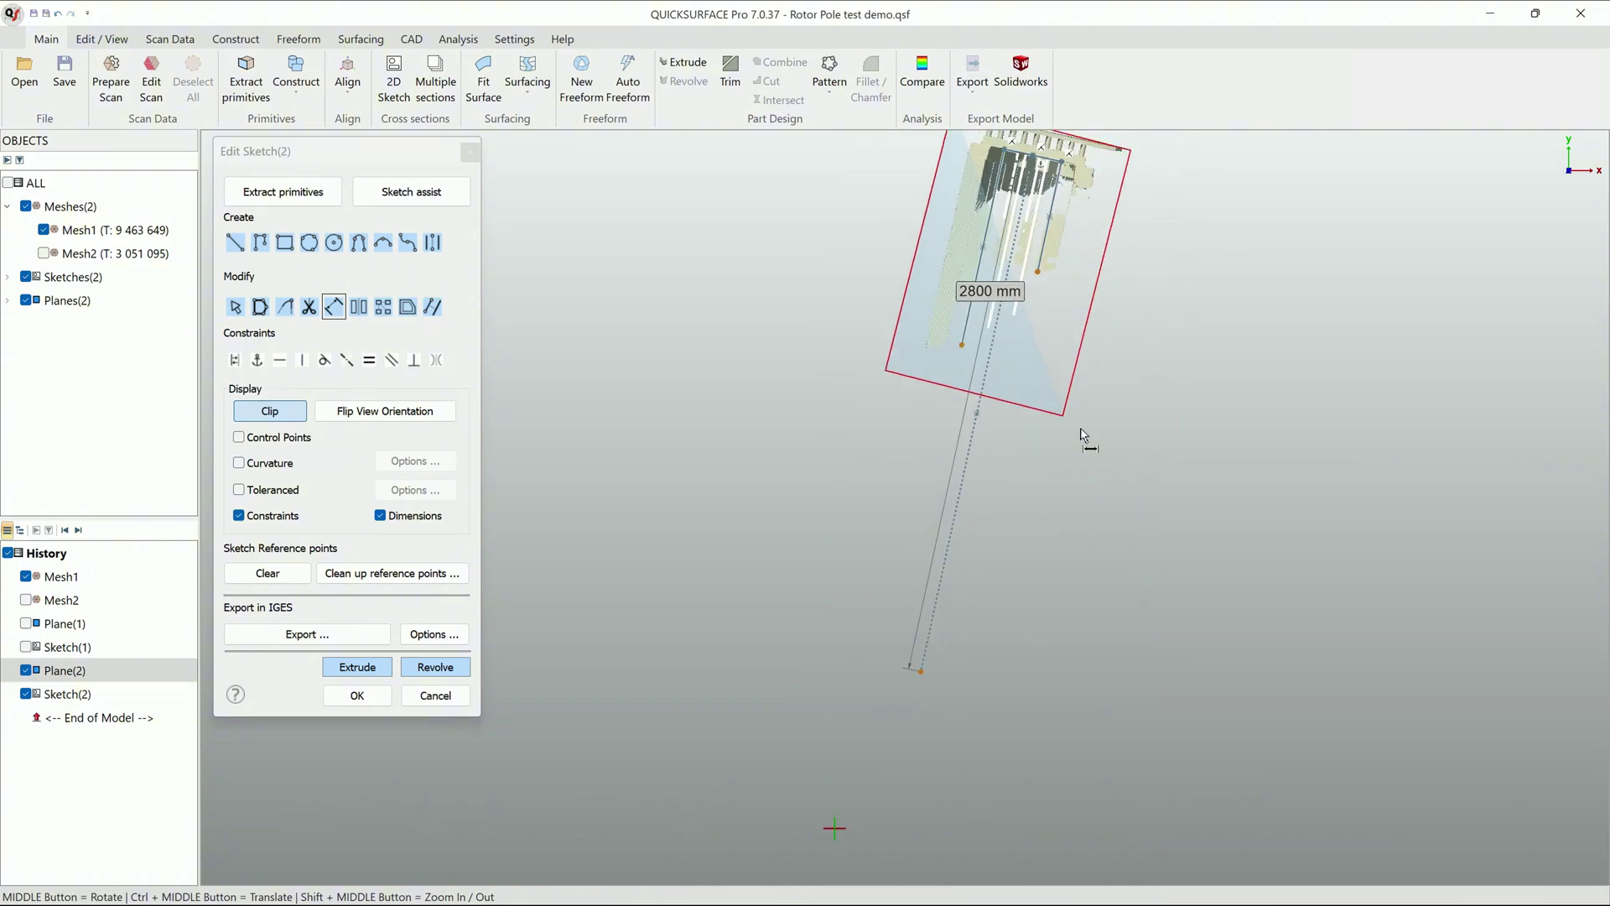
pyautogui.moveTo(1081, 436); pyautogui.dragTo(1076, 564, button='middle')
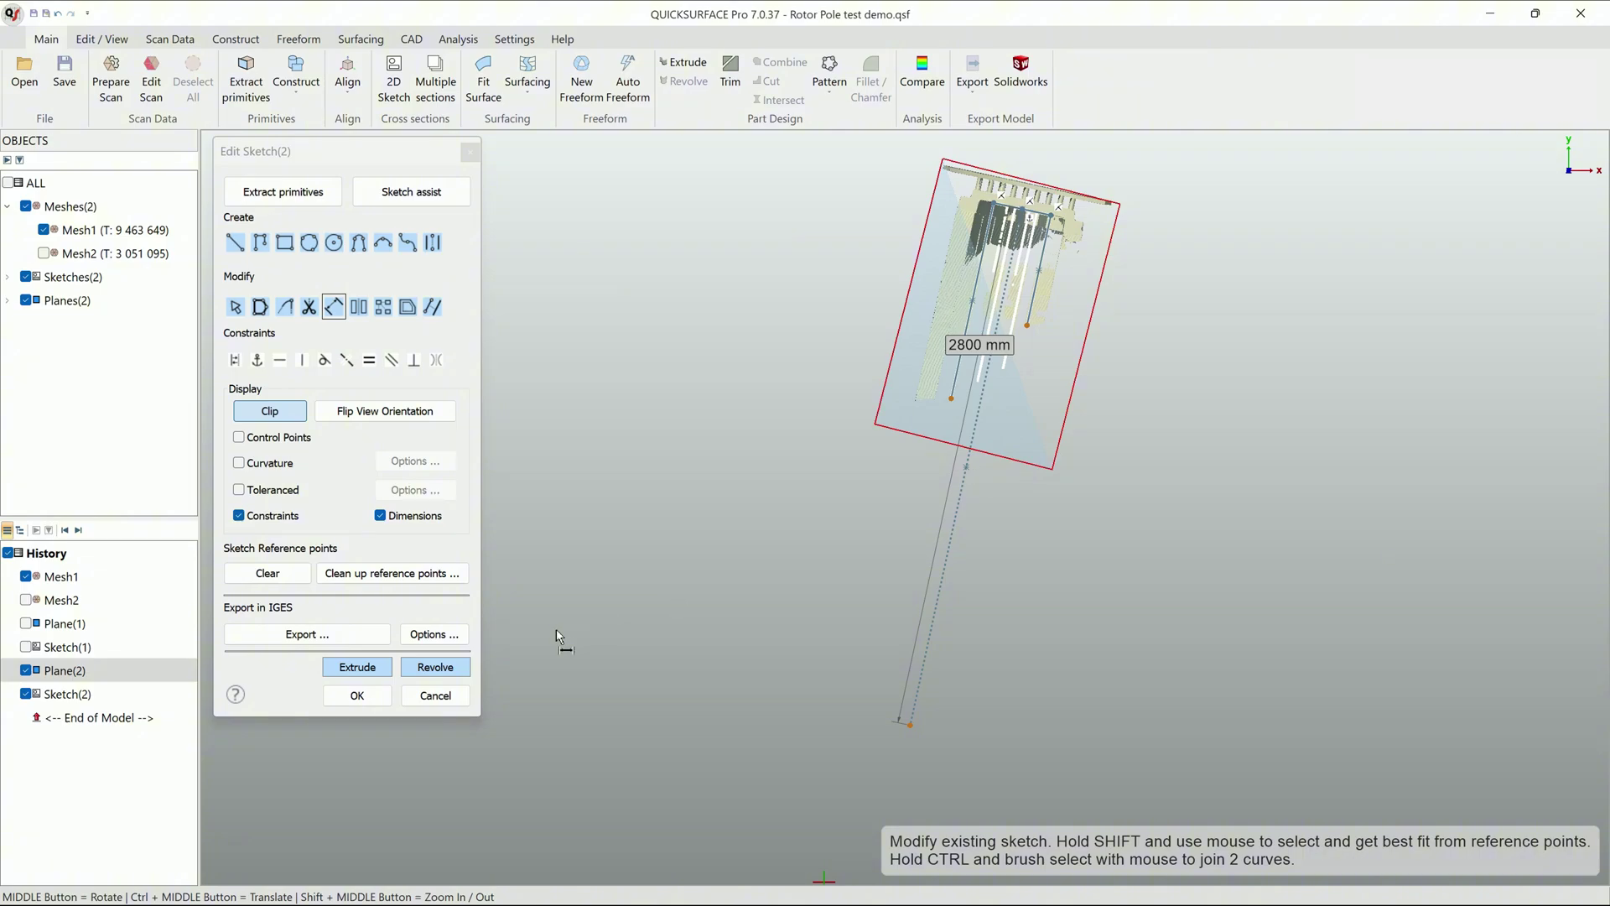
pyautogui.click(357, 695)
pyautogui.moveTo(827, 576)
pyautogui.mouseDown(button='middle')
pyautogui.moveTo(827, 590)
pyautogui.moveTo(882, 391)
pyautogui.mouseUp(button='middle')
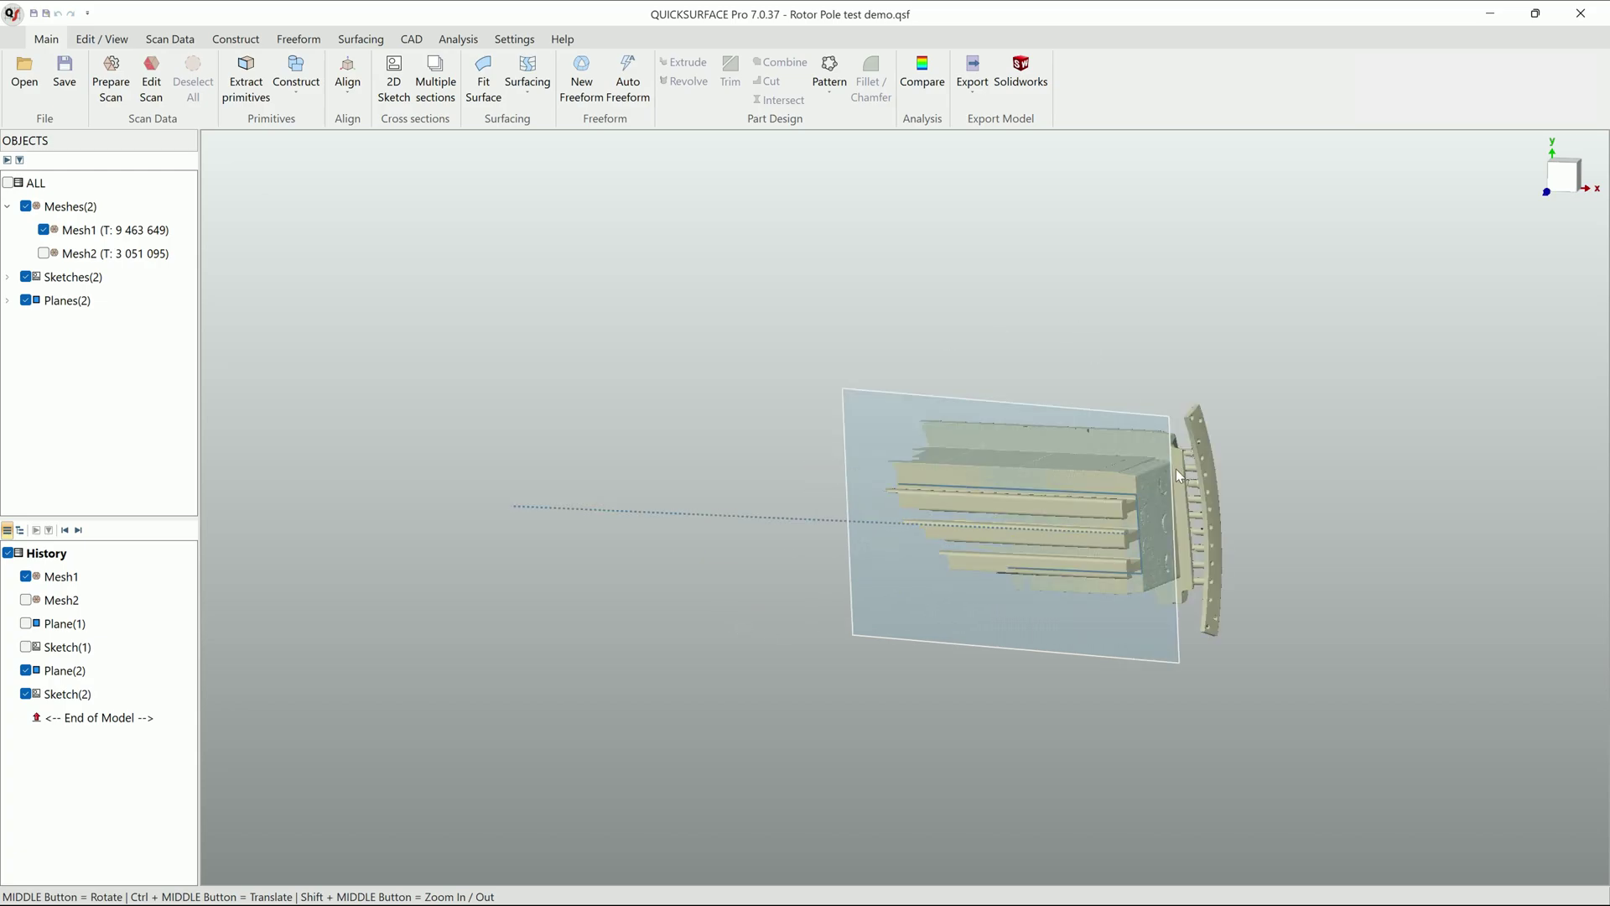
# - Align Mesh1 by coordinate system: Plane(2), centre line as X axis, and an origin point
pyautogui.click(1207, 478)
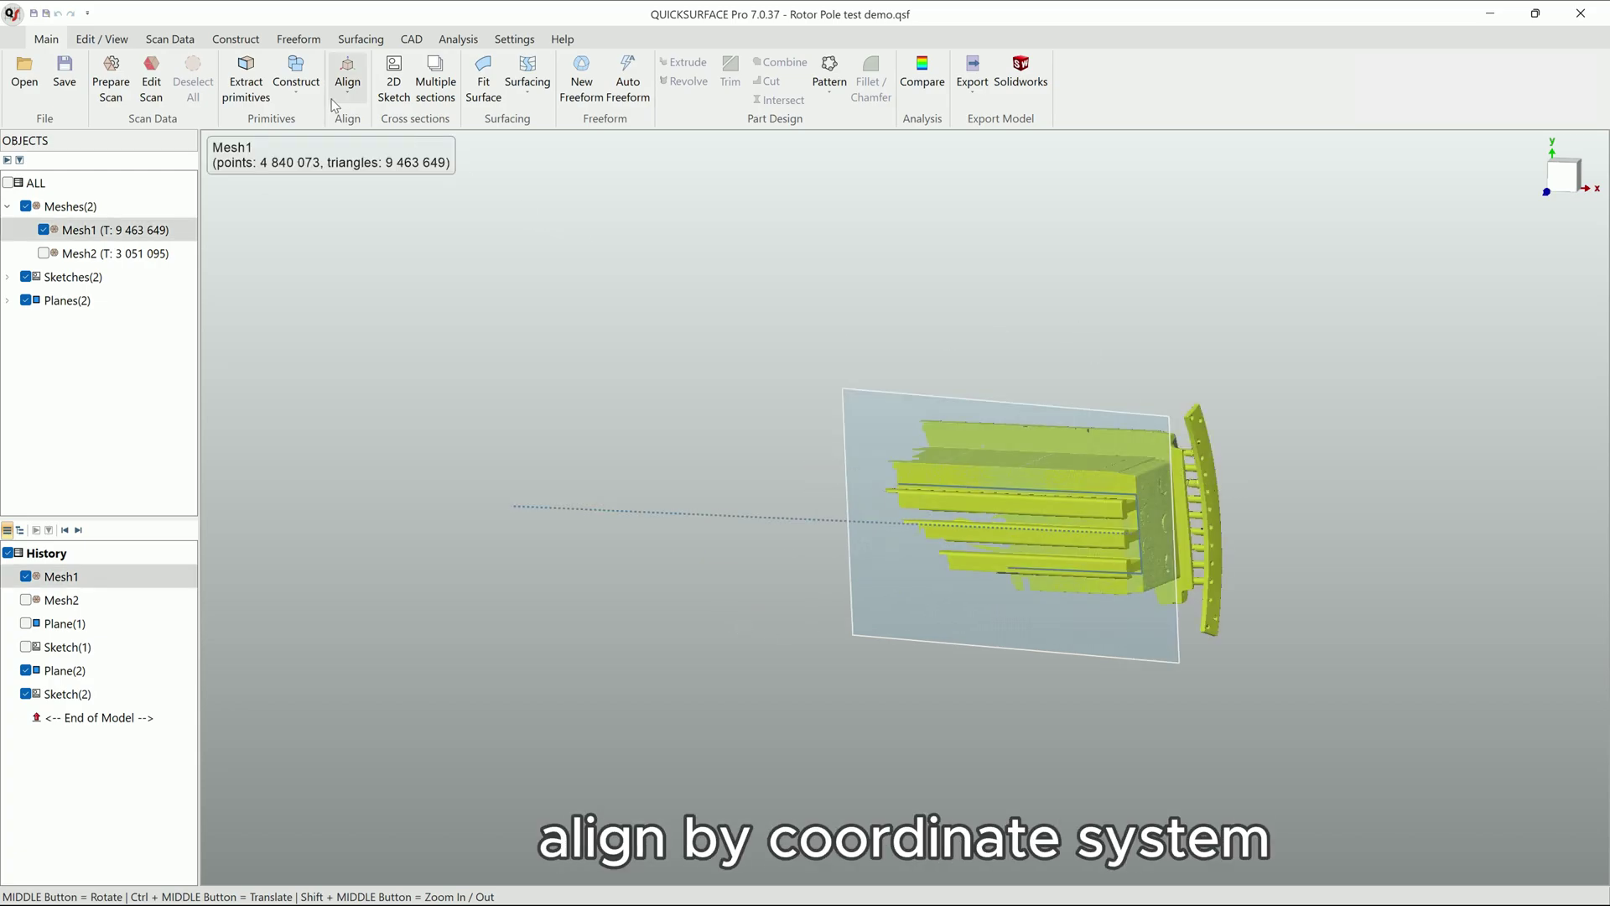
pyautogui.click(347, 75)
pyautogui.click(394, 117)
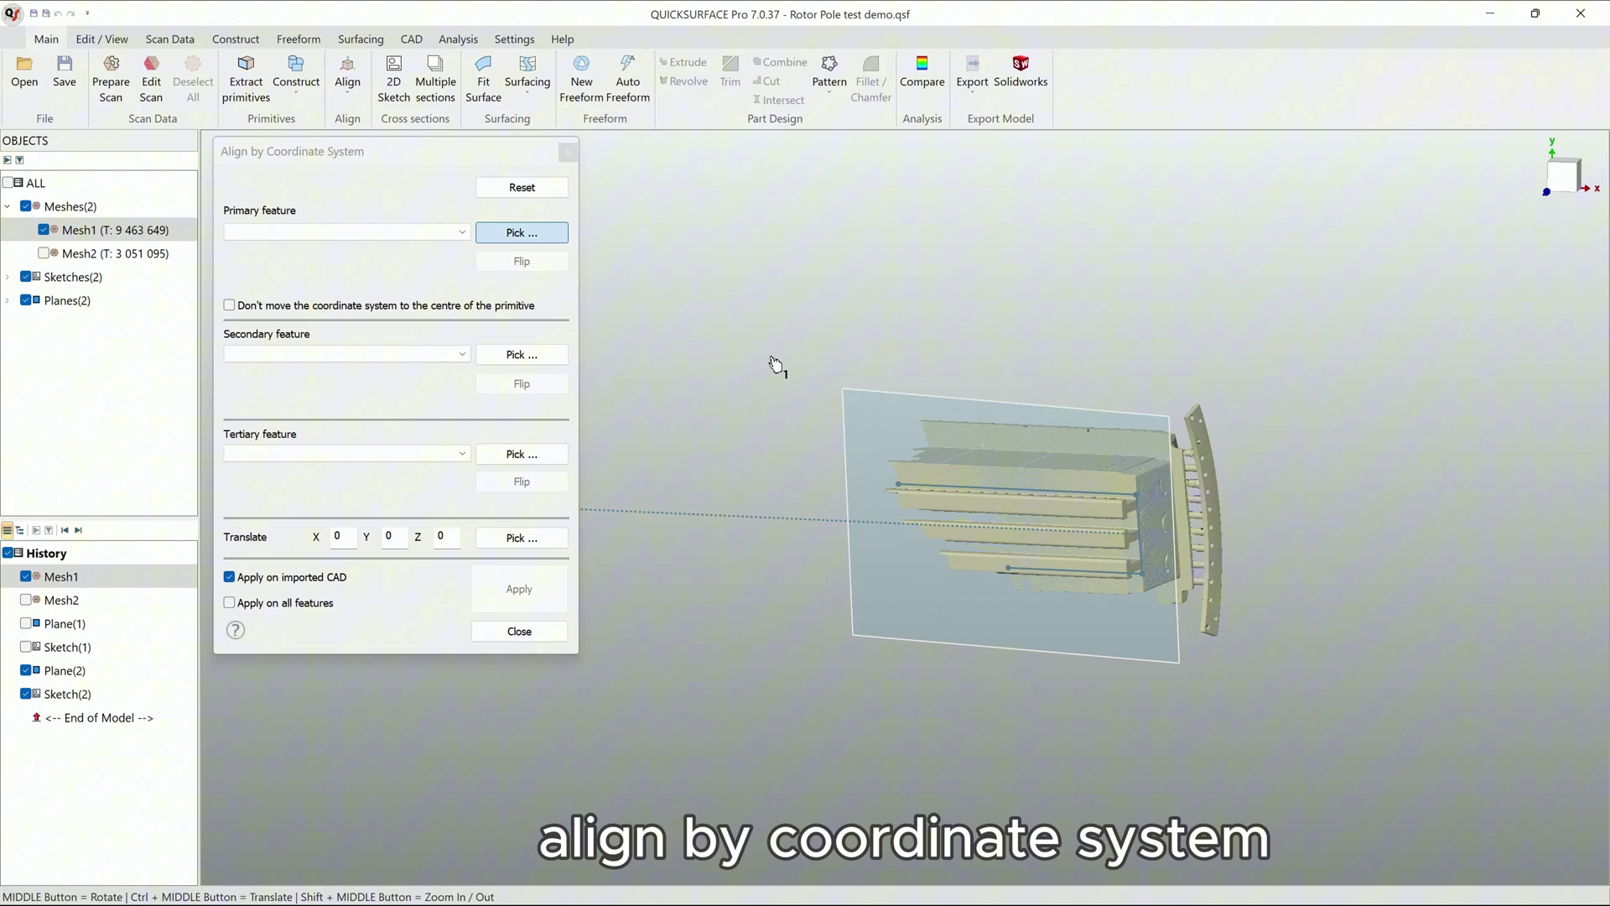
pyautogui.click(922, 416)
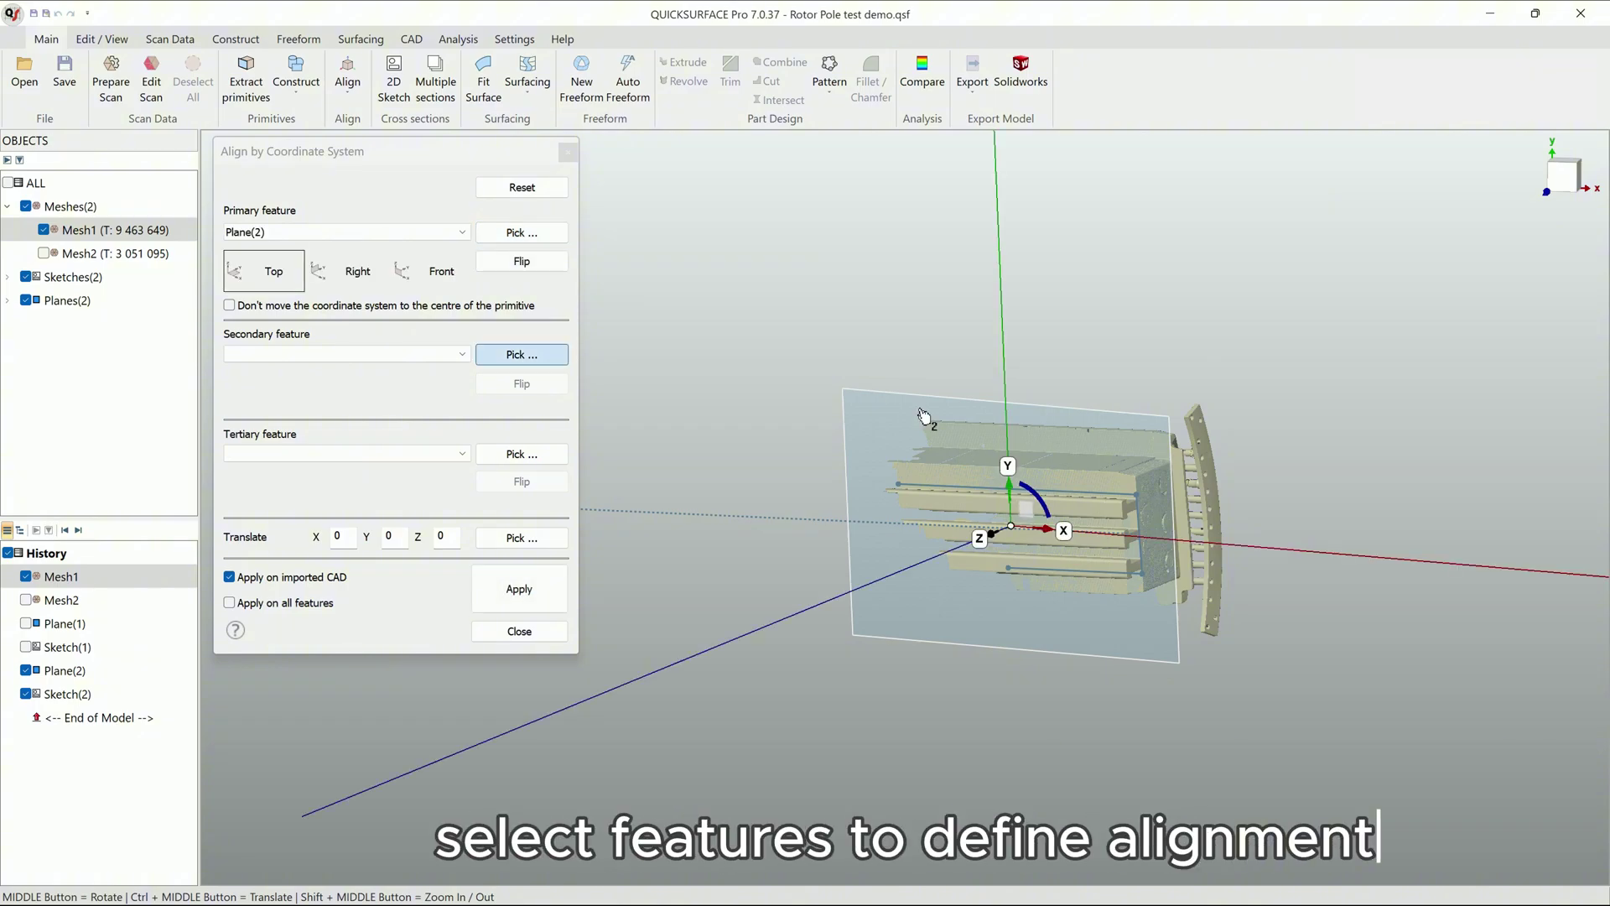
pyautogui.click(825, 524)
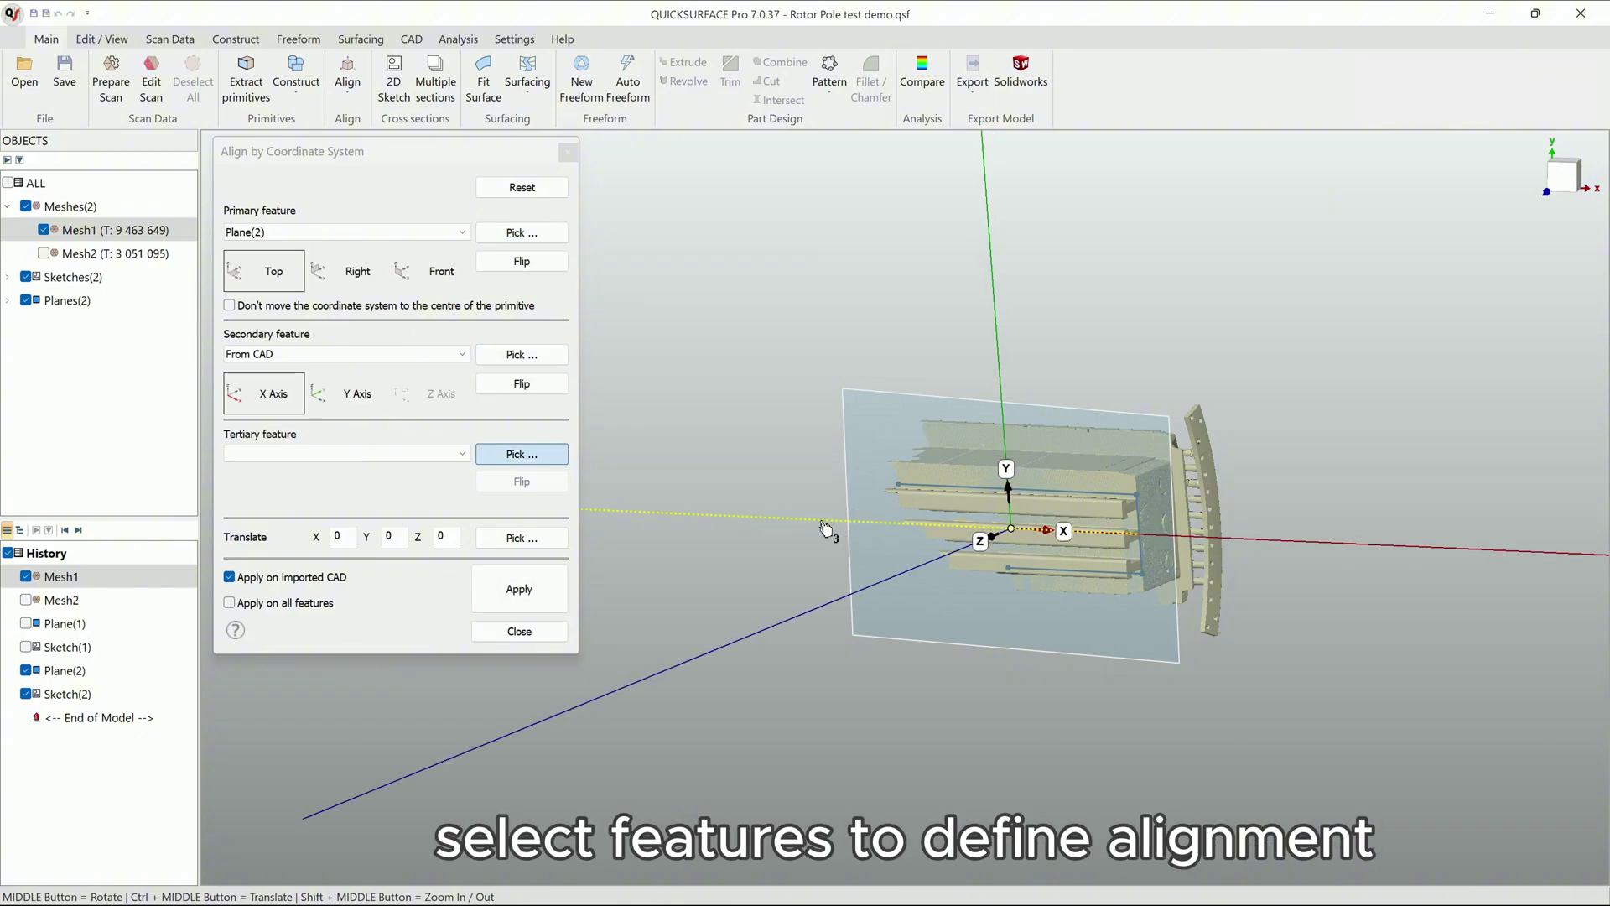
pyautogui.scroll(-3, 794, 529)
pyautogui.scroll(1, 761, 530)
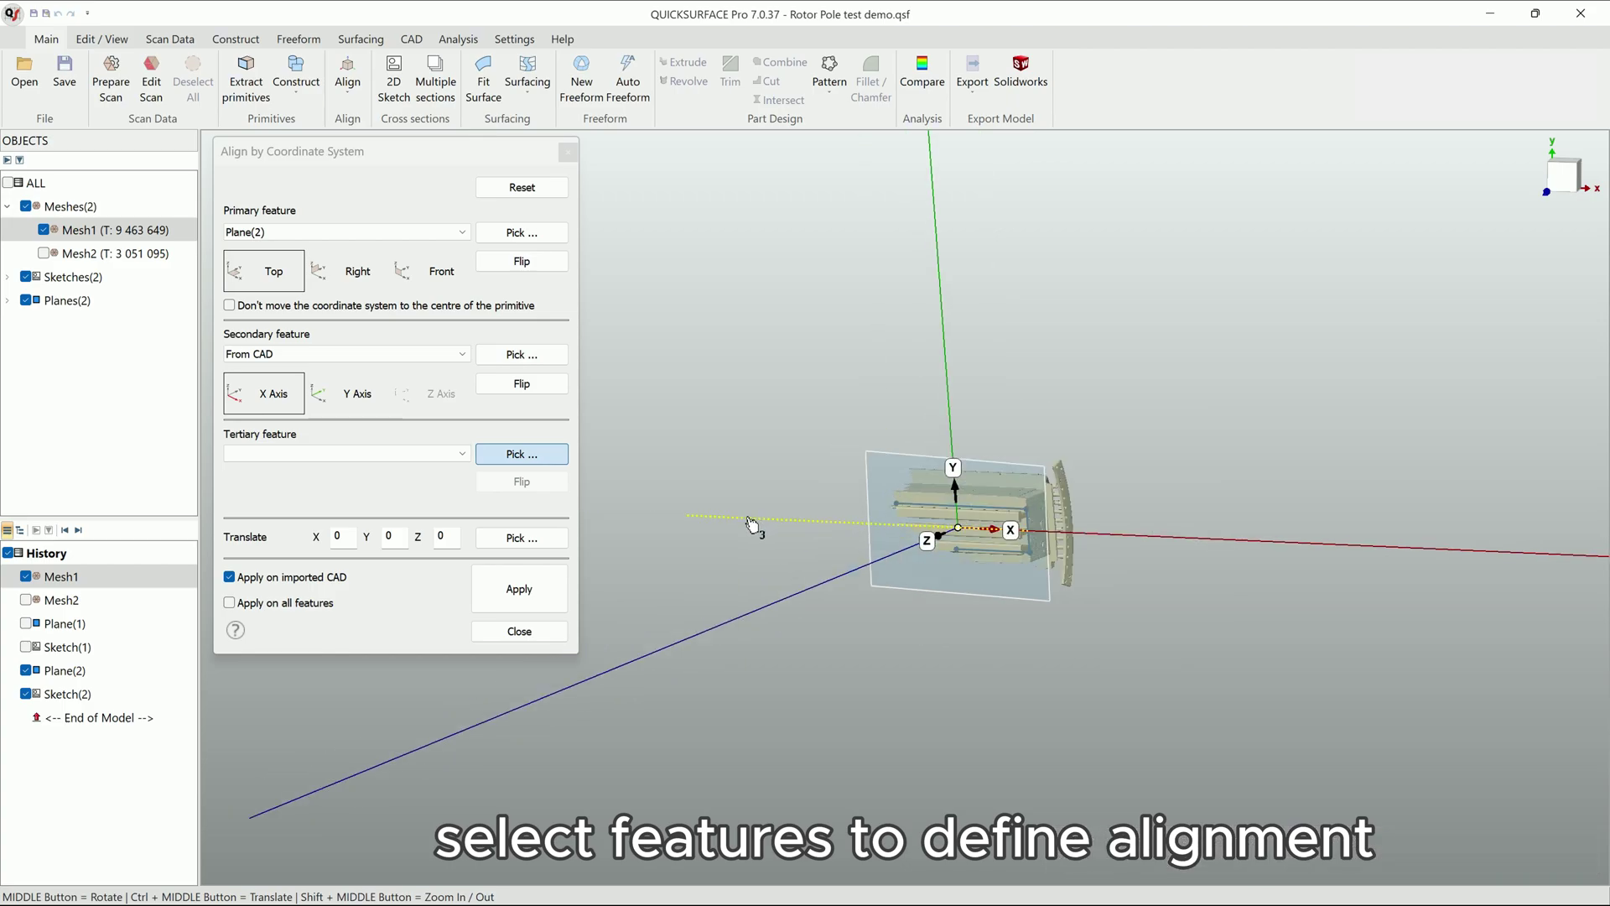
pyautogui.click(686, 517)
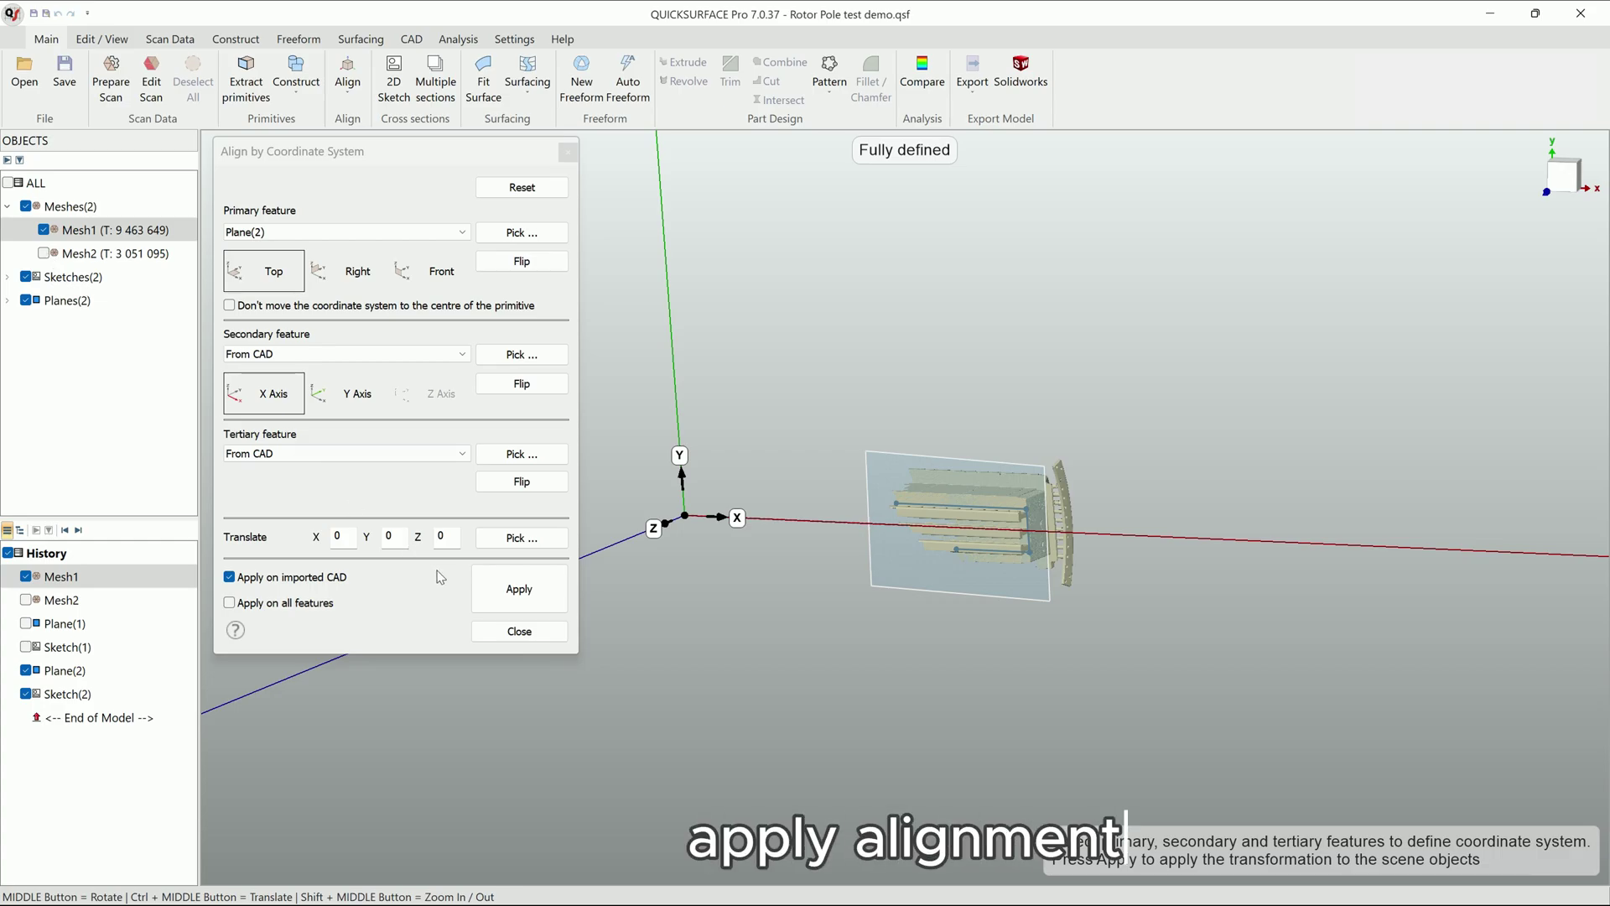
pyautogui.click(560, 587)
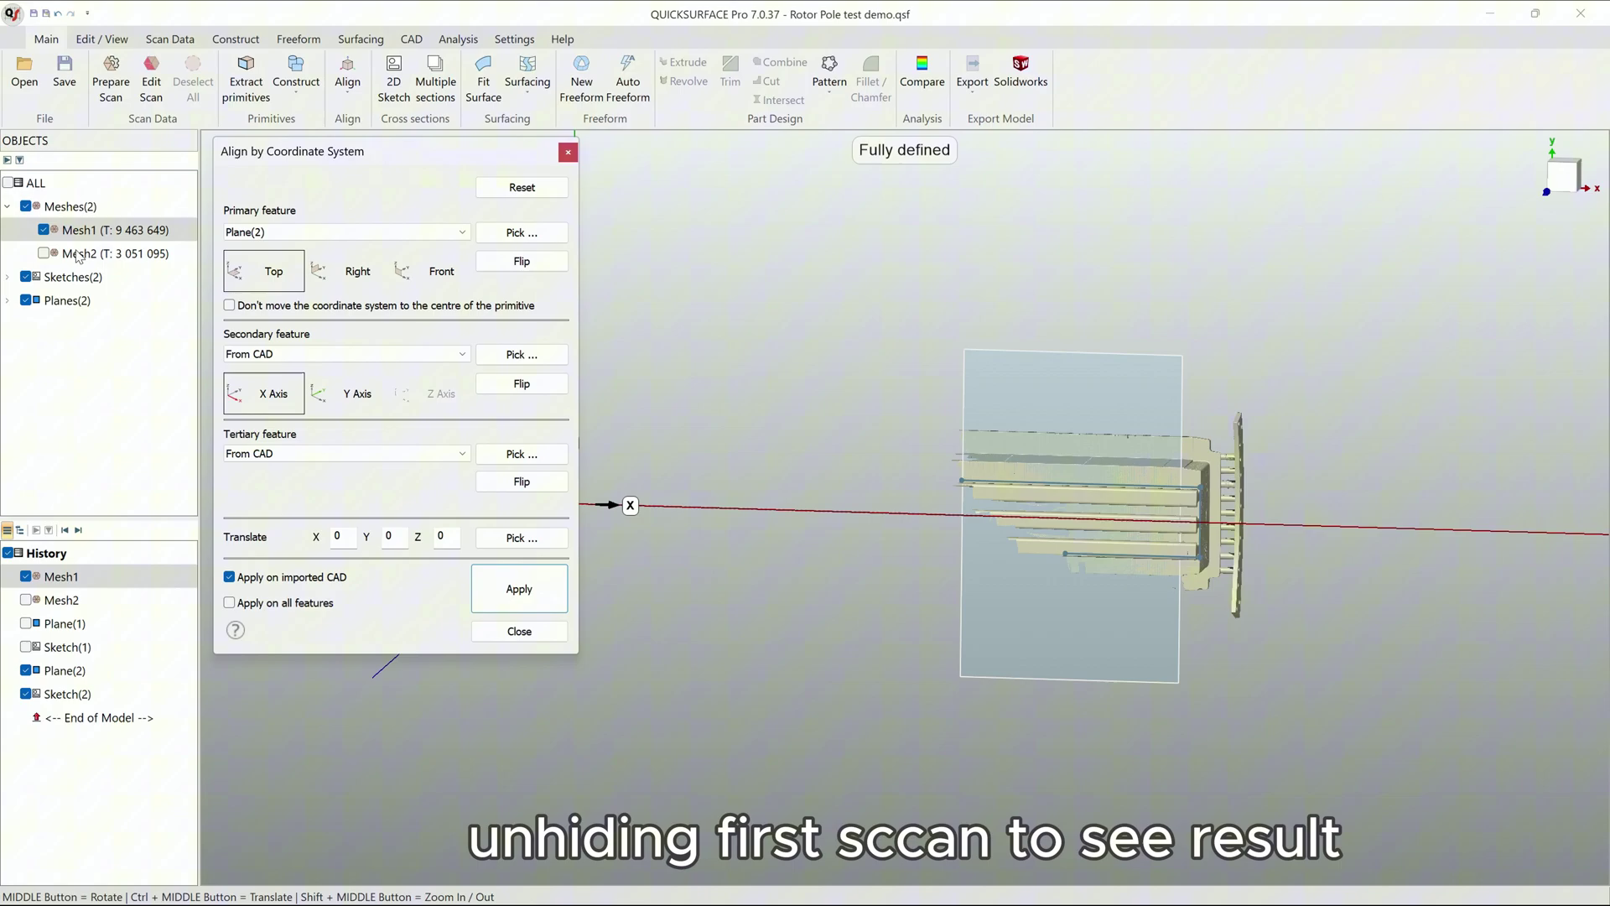
# - Show Mesh2 with Mesh1 and orbit to inspect where the two scans meet
pyautogui.click(46, 253)
pyautogui.moveTo(997, 492); pyautogui.dragTo(878, 494, button='middle')
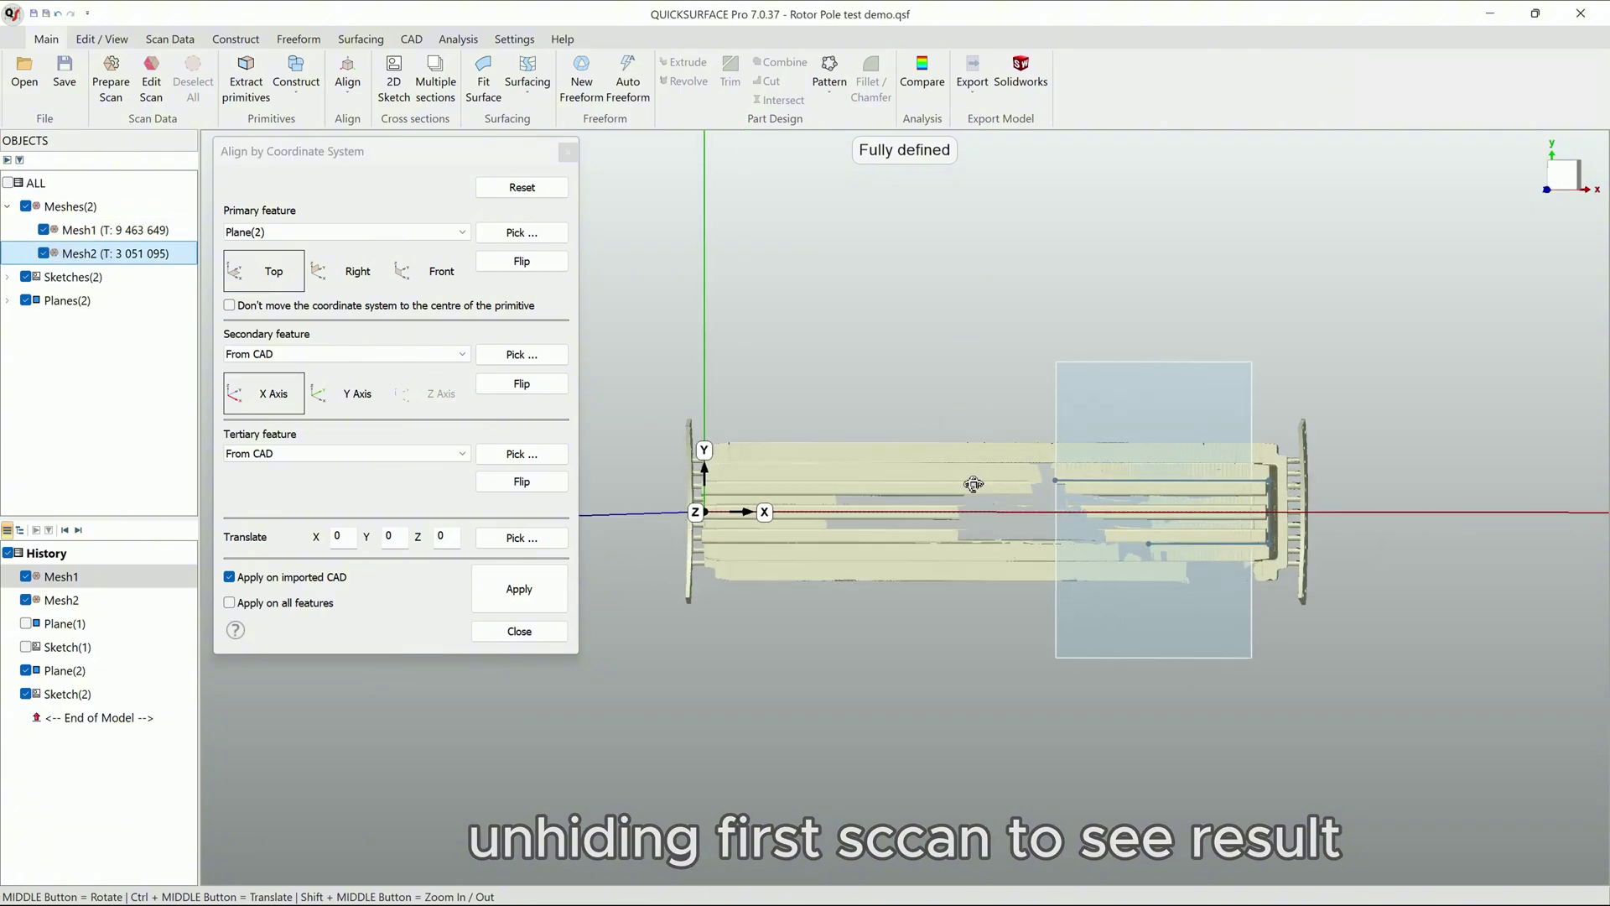
pyautogui.moveTo(976, 523); pyautogui.dragTo(1104, 478, button='middle')
pyautogui.scroll(5, 1105, 478)
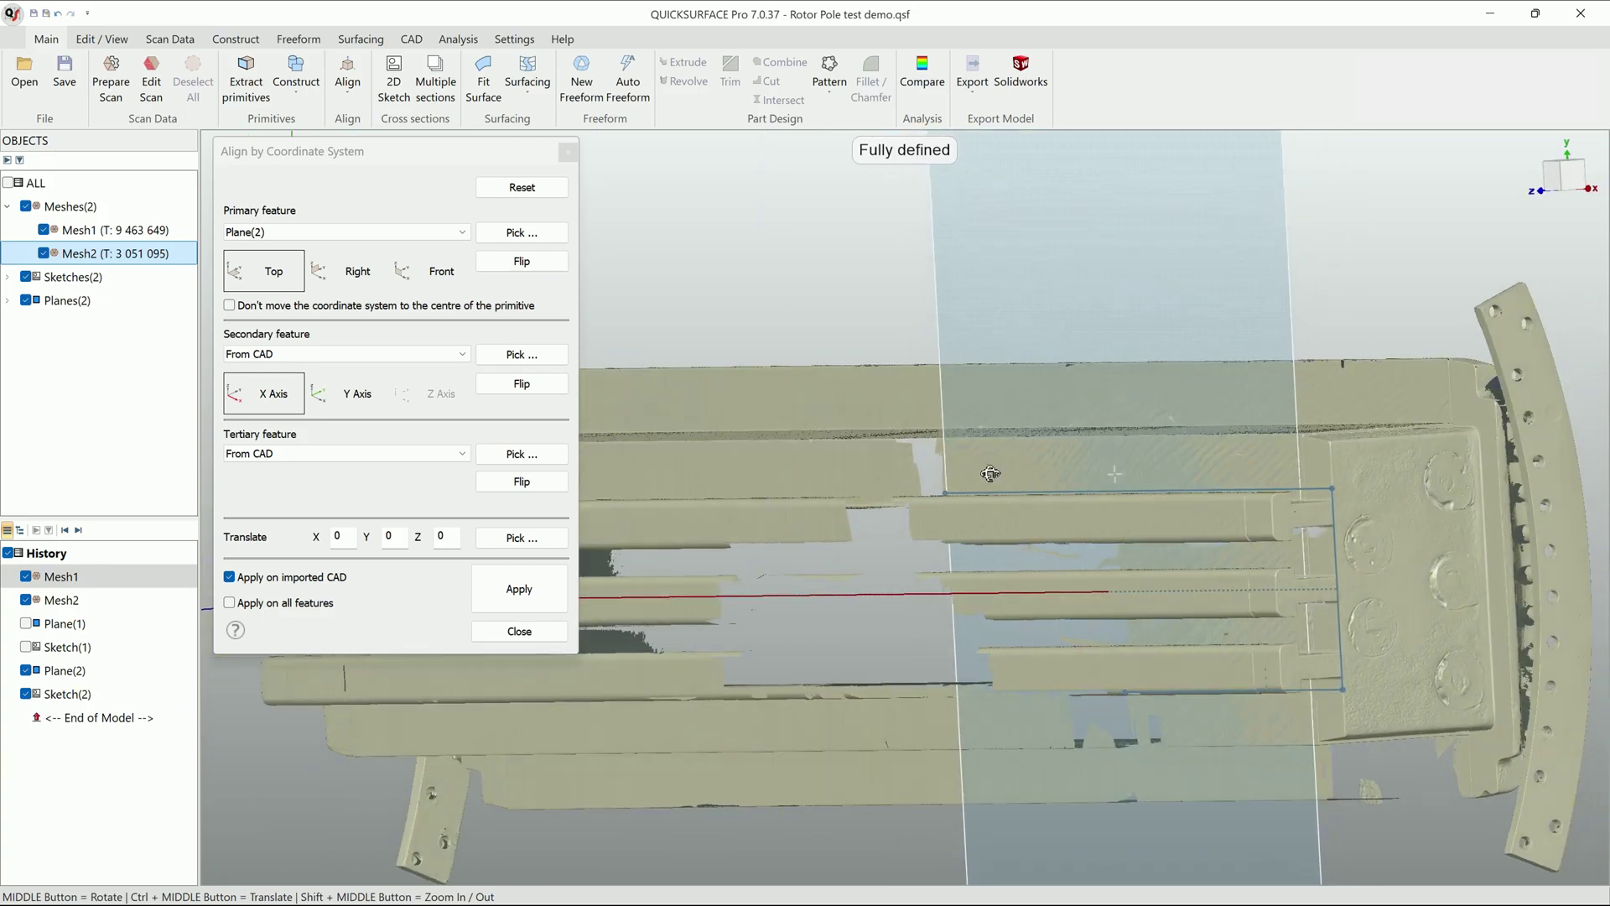
pyautogui.scroll(-2, 1102, 465)
pyautogui.scroll(2, 1100, 463)
pyautogui.scroll(2, 1081, 463)
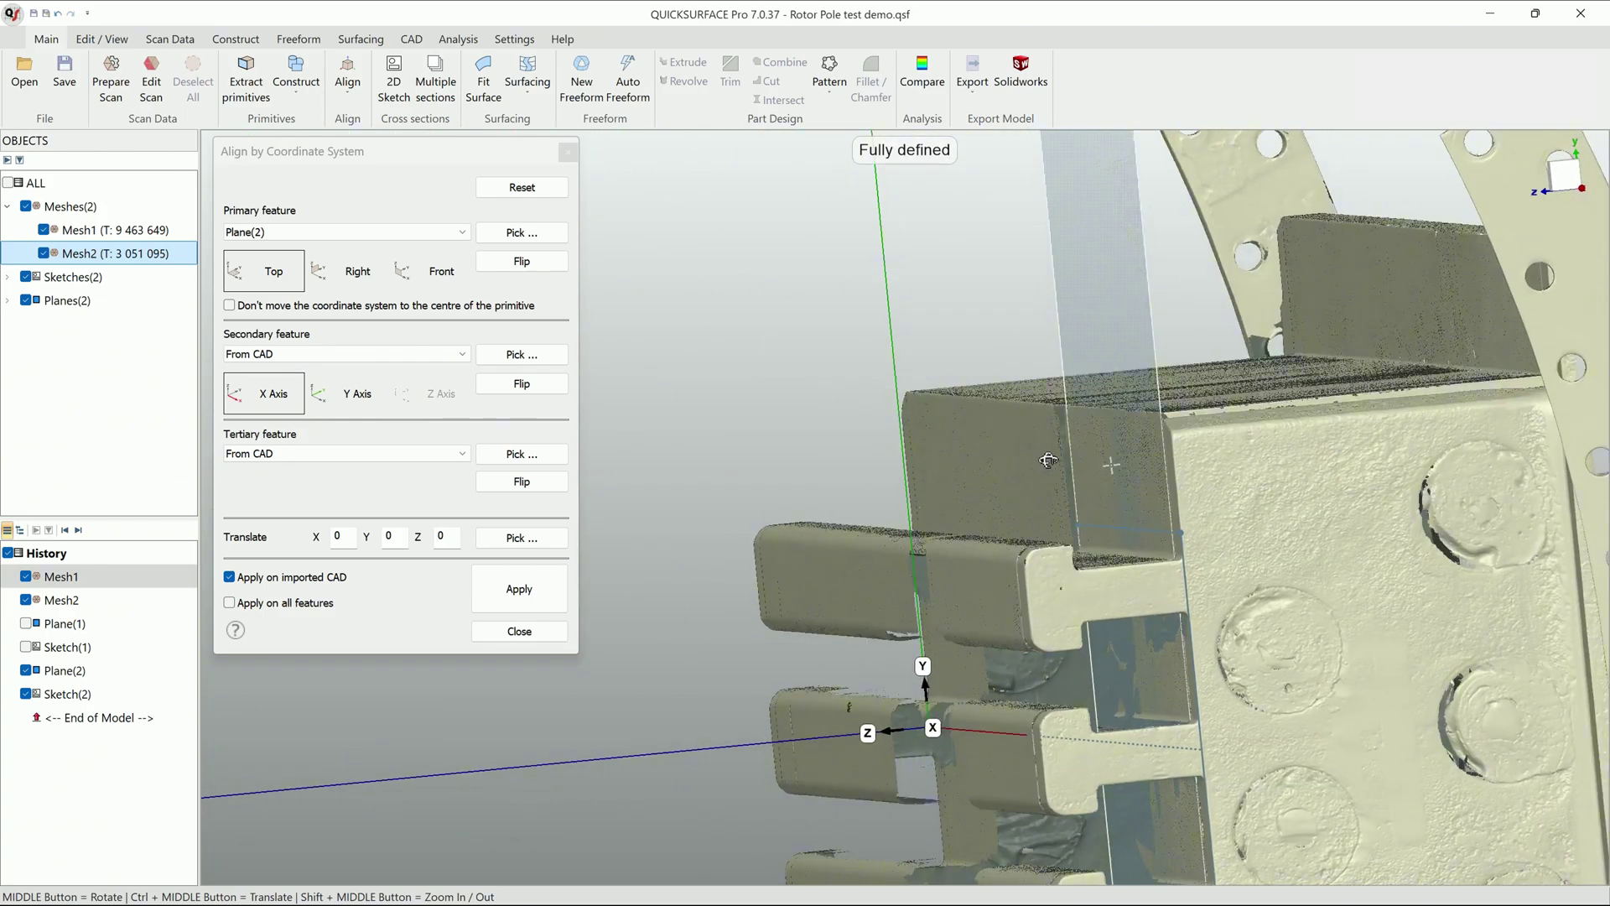
pyautogui.scroll(2, 1057, 464)
pyautogui.scroll(2, 1030, 465)
pyautogui.scroll(-1, 1030, 466)
pyautogui.scroll(-1, 1027, 463)
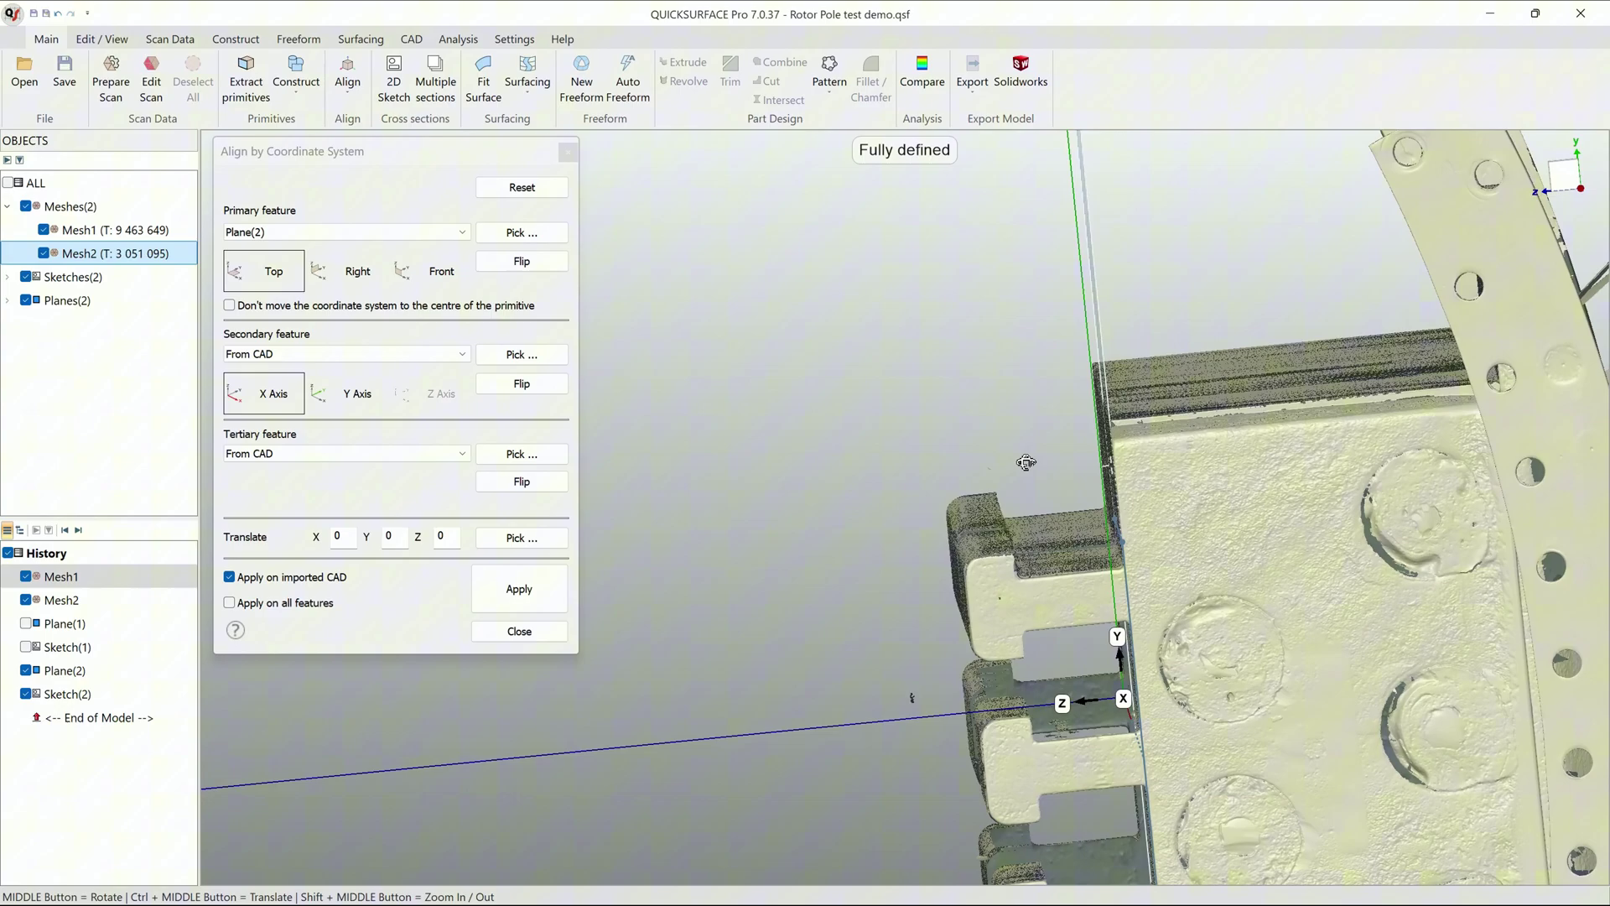
pyautogui.scroll(-1, 1025, 462)
pyautogui.scroll(-1, 1024, 460)
pyautogui.scroll(1, 1024, 461)
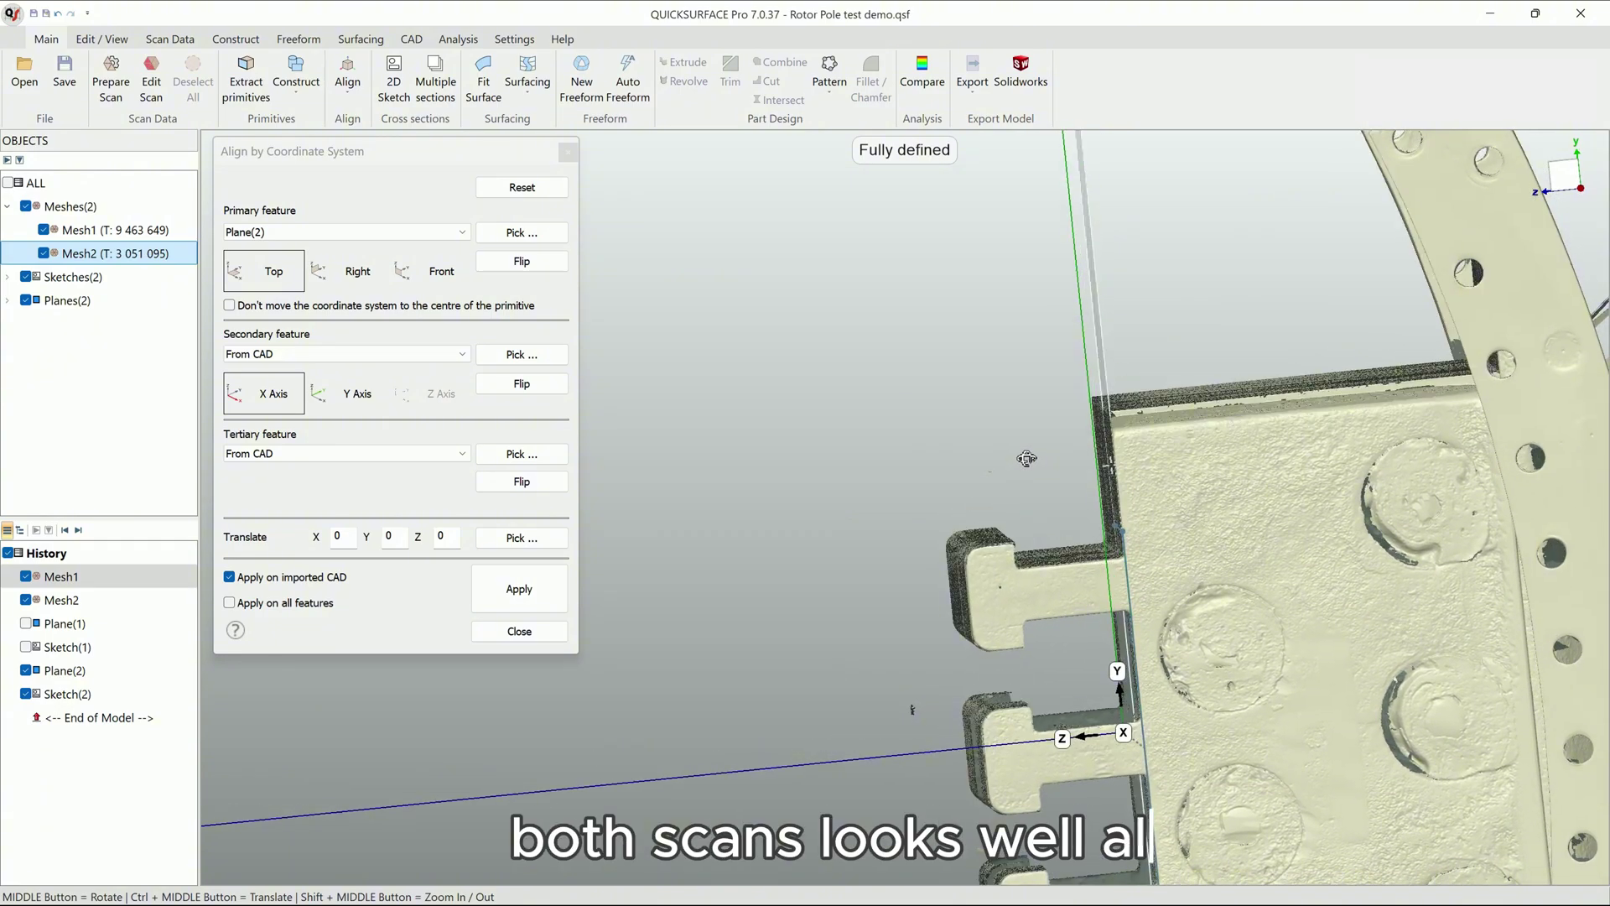
pyautogui.scroll(1, 1024, 459)
pyautogui.scroll(1, 1024, 458)
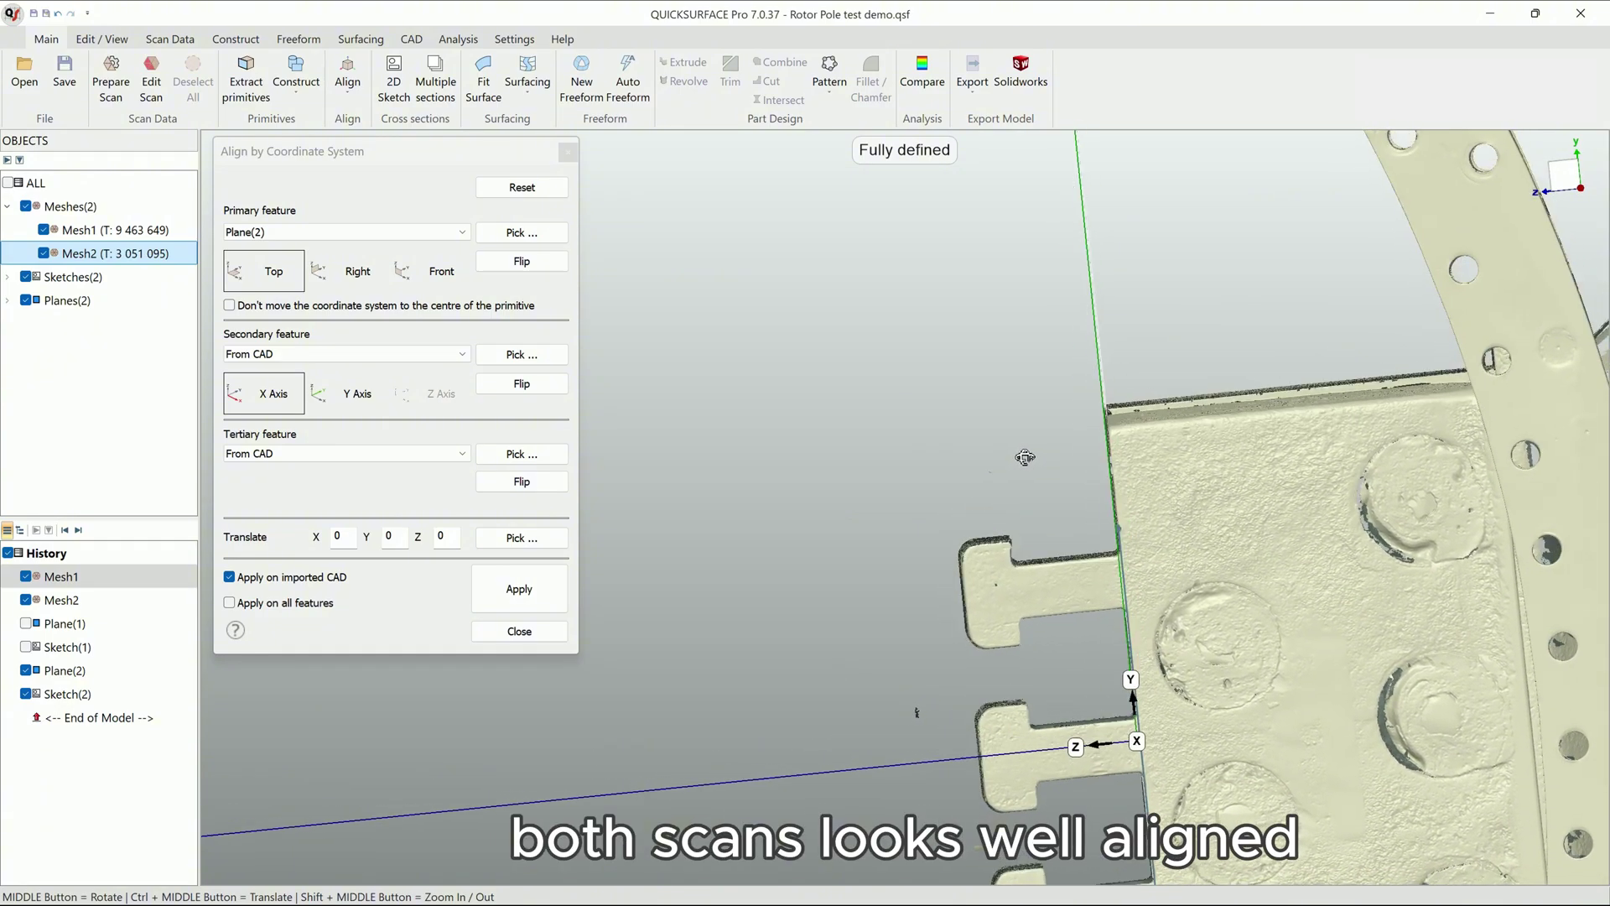
pyautogui.scroll(1, 1024, 457)
pyautogui.scroll(1, 1024, 455)
pyautogui.scroll(-1, 1025, 455)
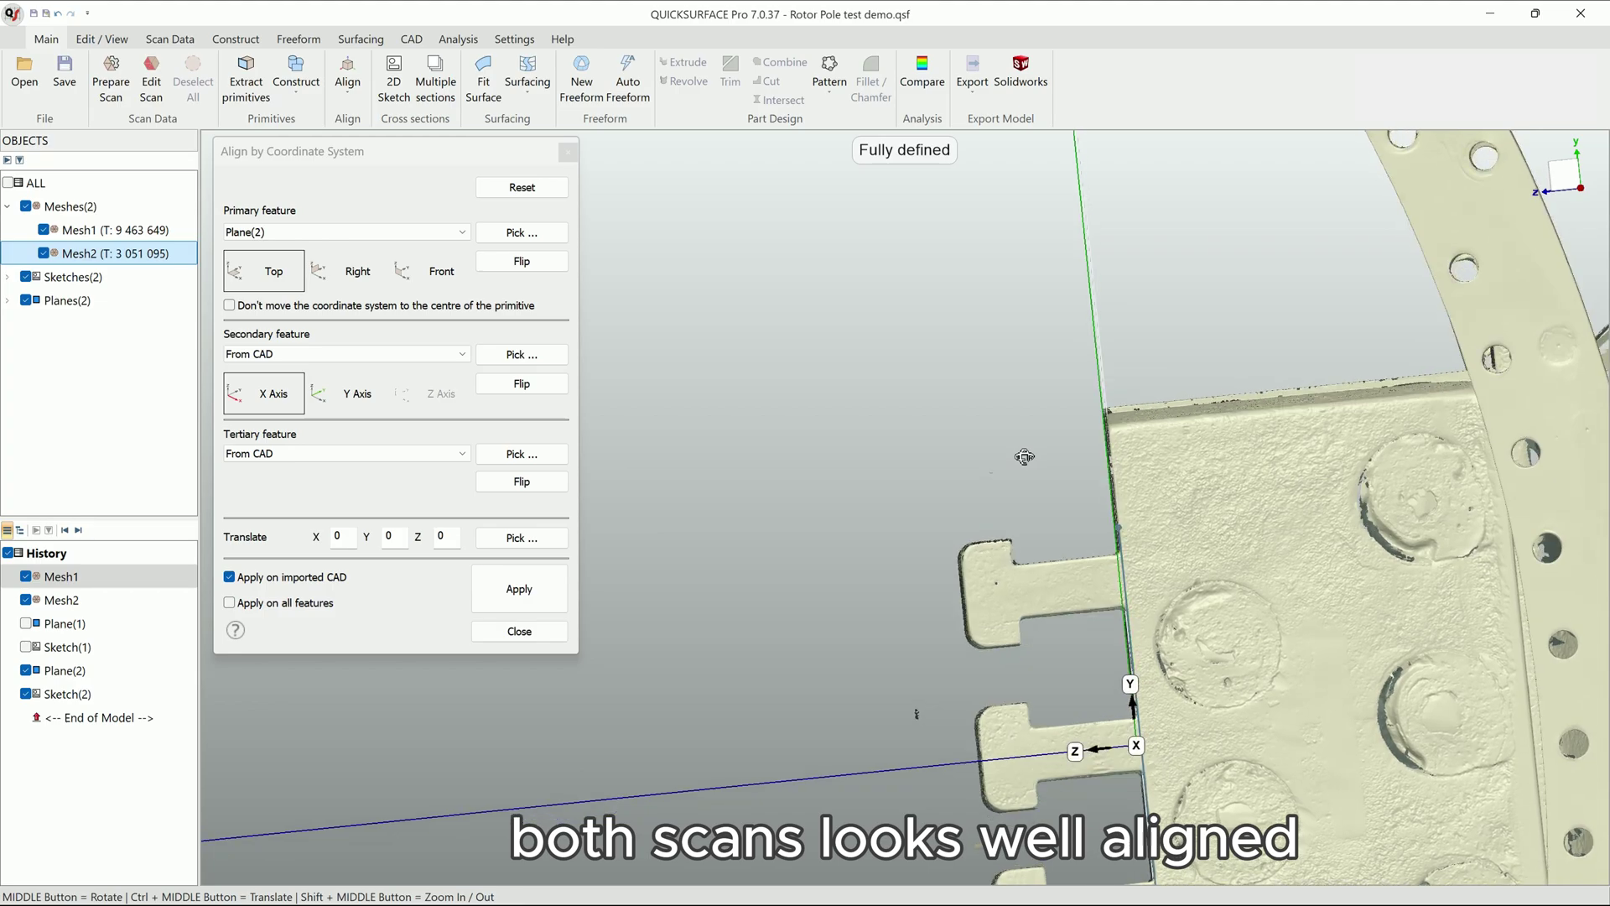
pyautogui.scroll(-5, 1025, 457)
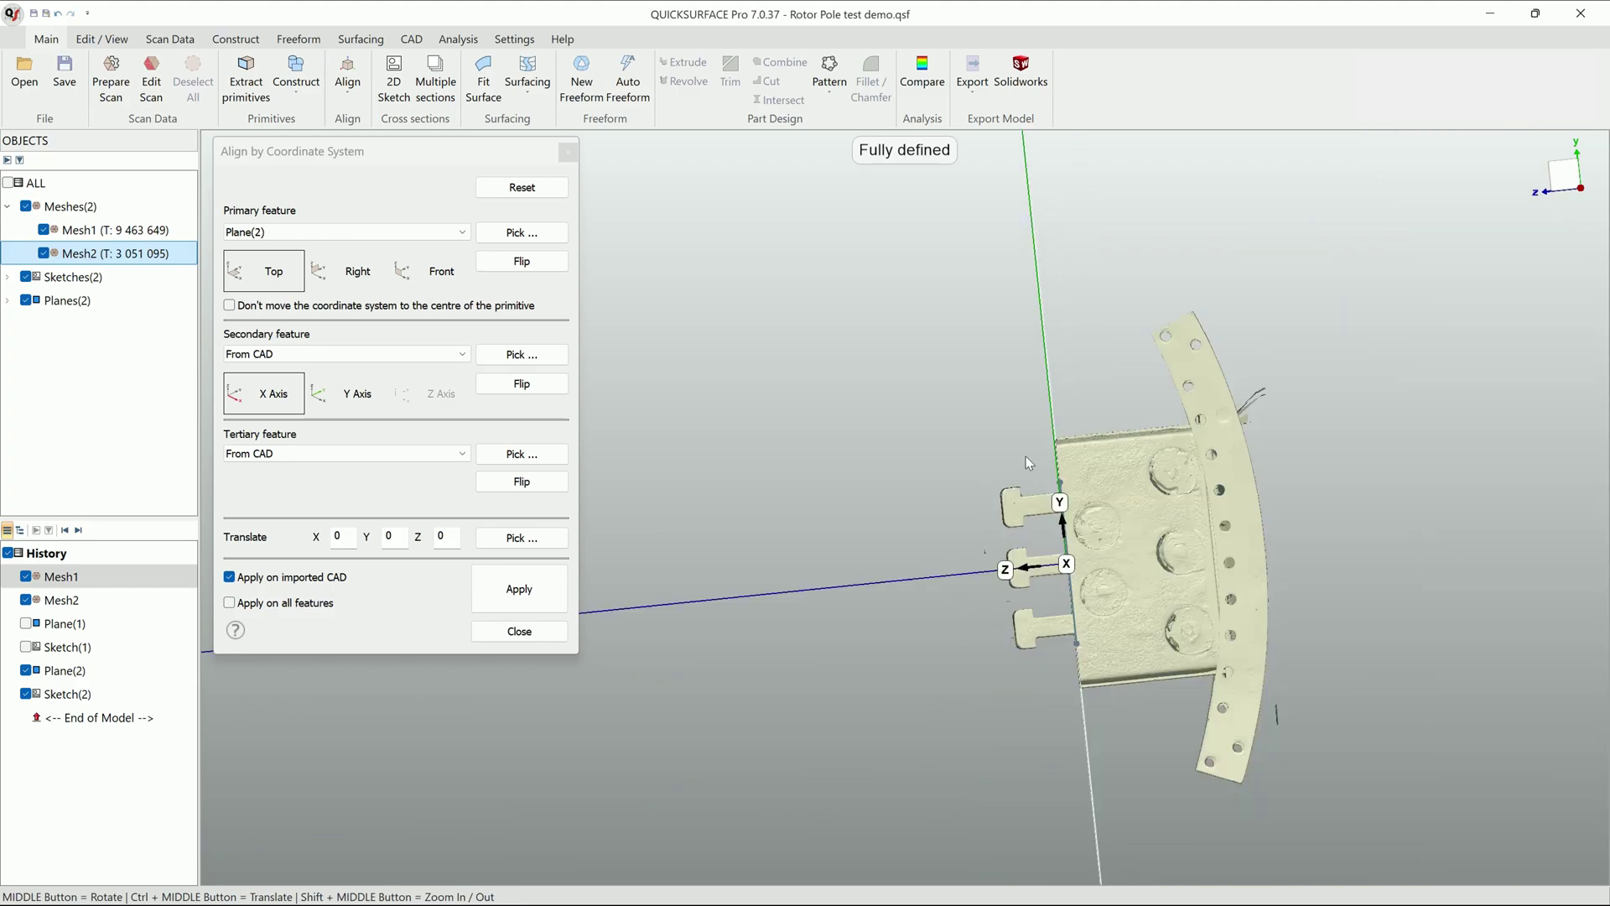
pyautogui.moveTo(1026, 457)
pyautogui.mouseDown(button='middle')
pyautogui.moveTo(987, 505)
pyautogui.moveTo(1136, 523)
pyautogui.mouseUp(button='middle')
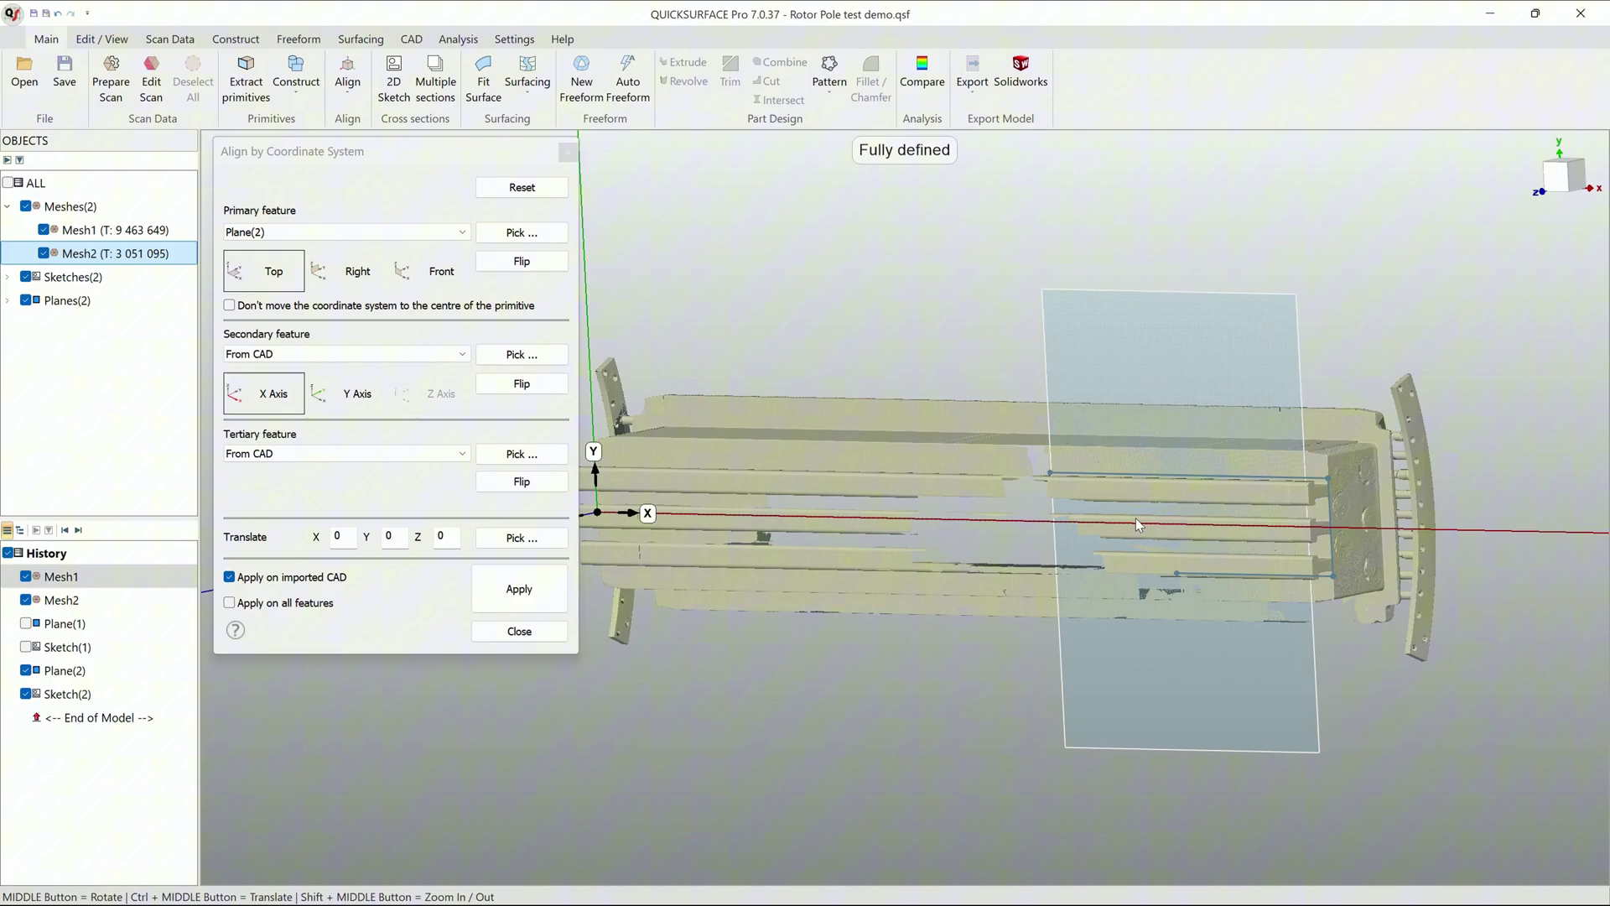
# - Finish the coordinate-system alignment and orbit the assembled pole for a better view
pyautogui.click(543, 633)
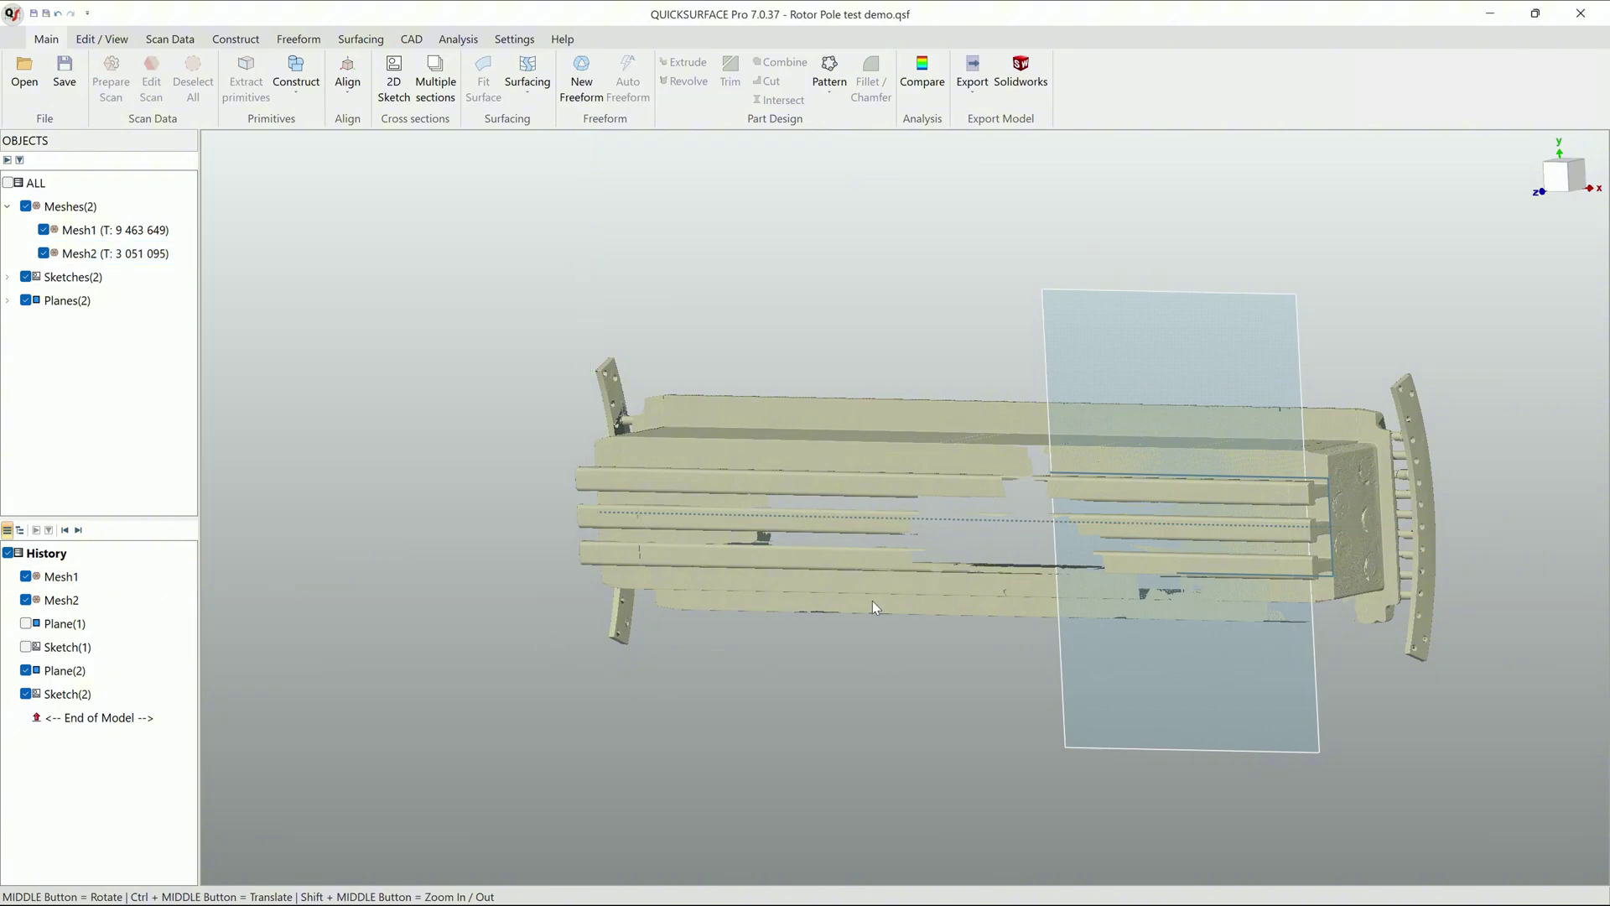
pyautogui.moveTo(872, 601)
pyautogui.mouseDown(button='middle')
pyautogui.moveTo(897, 613)
pyautogui.moveTo(1161, 553)
pyautogui.moveTo(992, 556)
pyautogui.moveTo(1134, 534)
pyautogui.mouseUp(button='middle')
pyautogui.scroll(5, 1170, 492)
pyautogui.moveTo(1175, 461)
pyautogui.mouseDown(button='middle')
pyautogui.moveTo(1039, 462)
pyautogui.moveTo(856, 511)
pyautogui.moveTo(780, 595)
pyautogui.mouseUp(button='middle')
pyautogui.scroll(-5, 856, 512)
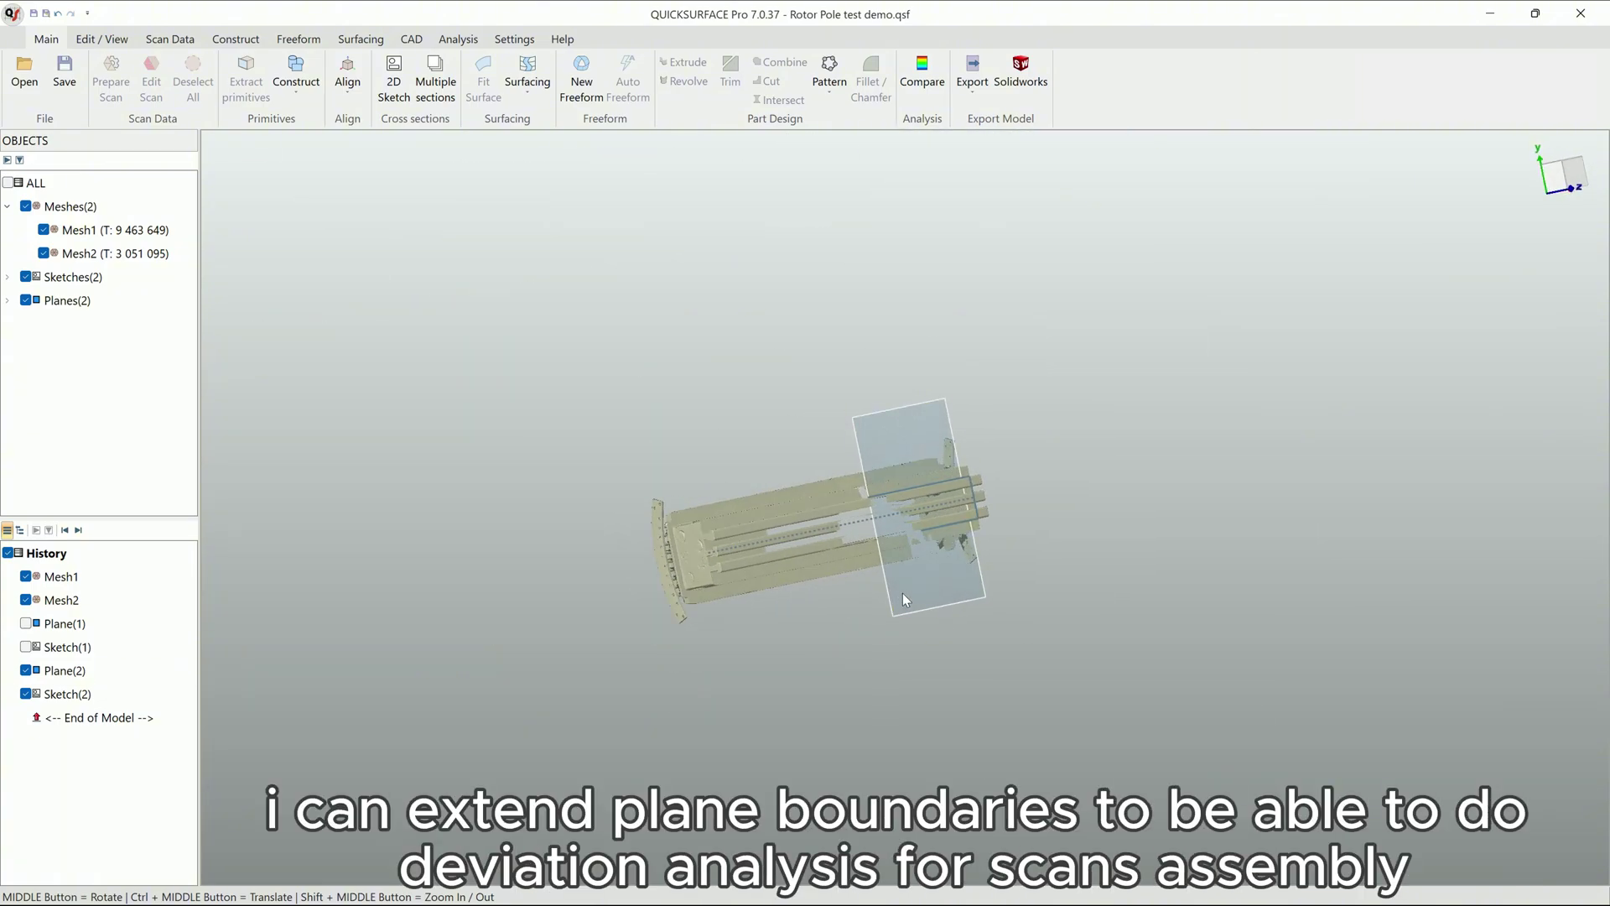
# - Stretch Plane(2) across the whole pole and run the colour deviation comparison
pyautogui.click(886, 533)
pyautogui.moveTo(874, 525); pyautogui.dragTo(690, 554)
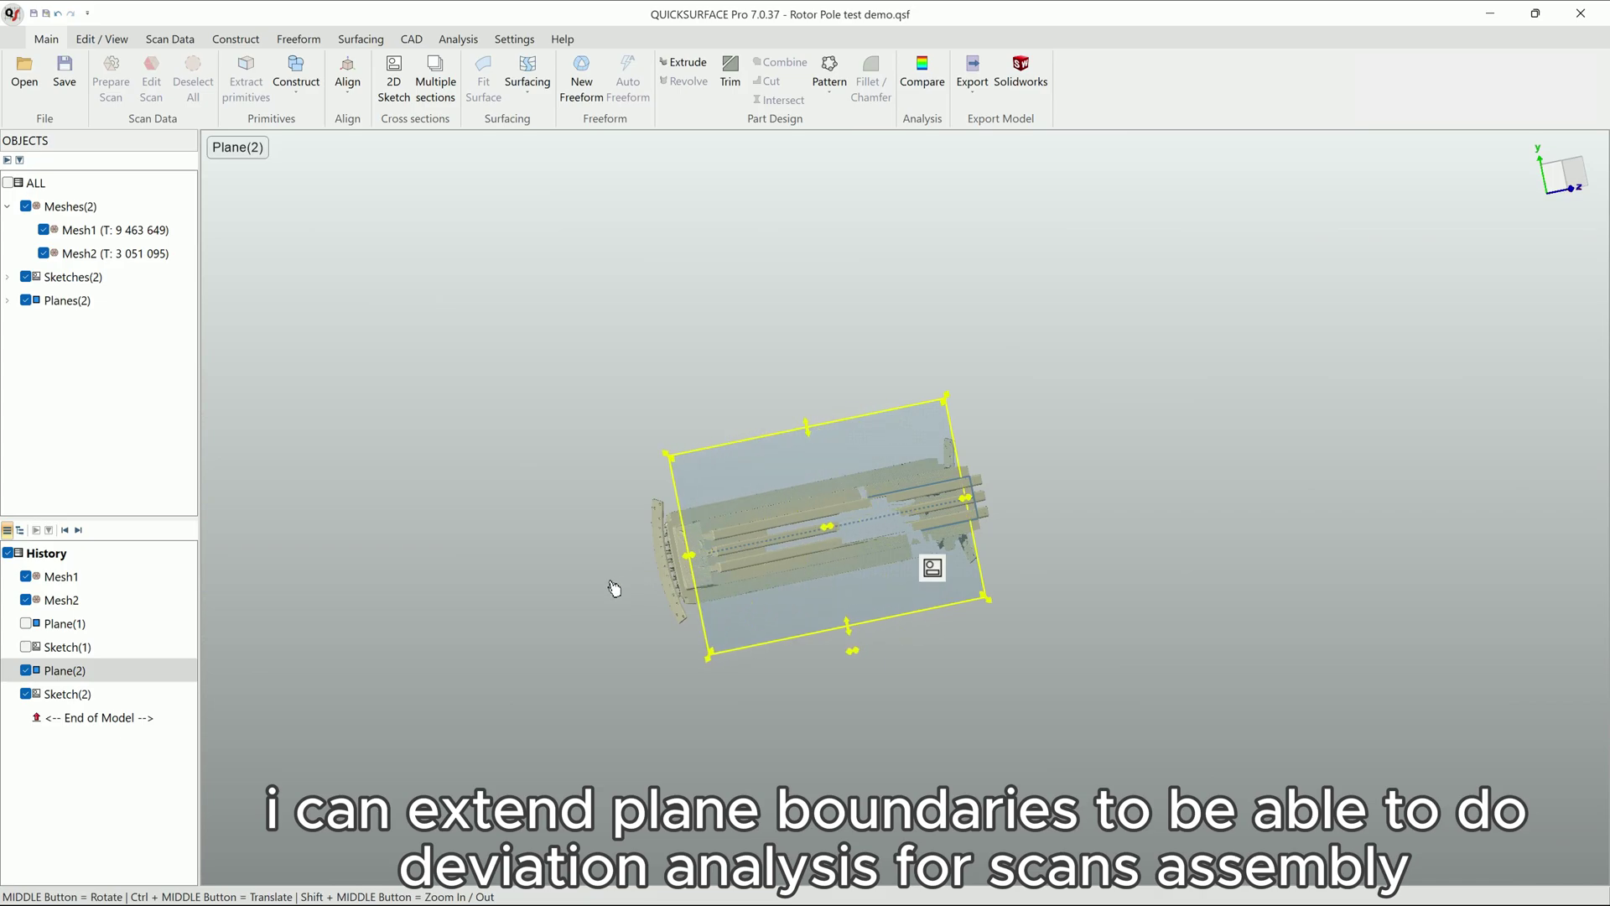
pyautogui.moveTo(973, 504); pyautogui.dragTo(996, 496)
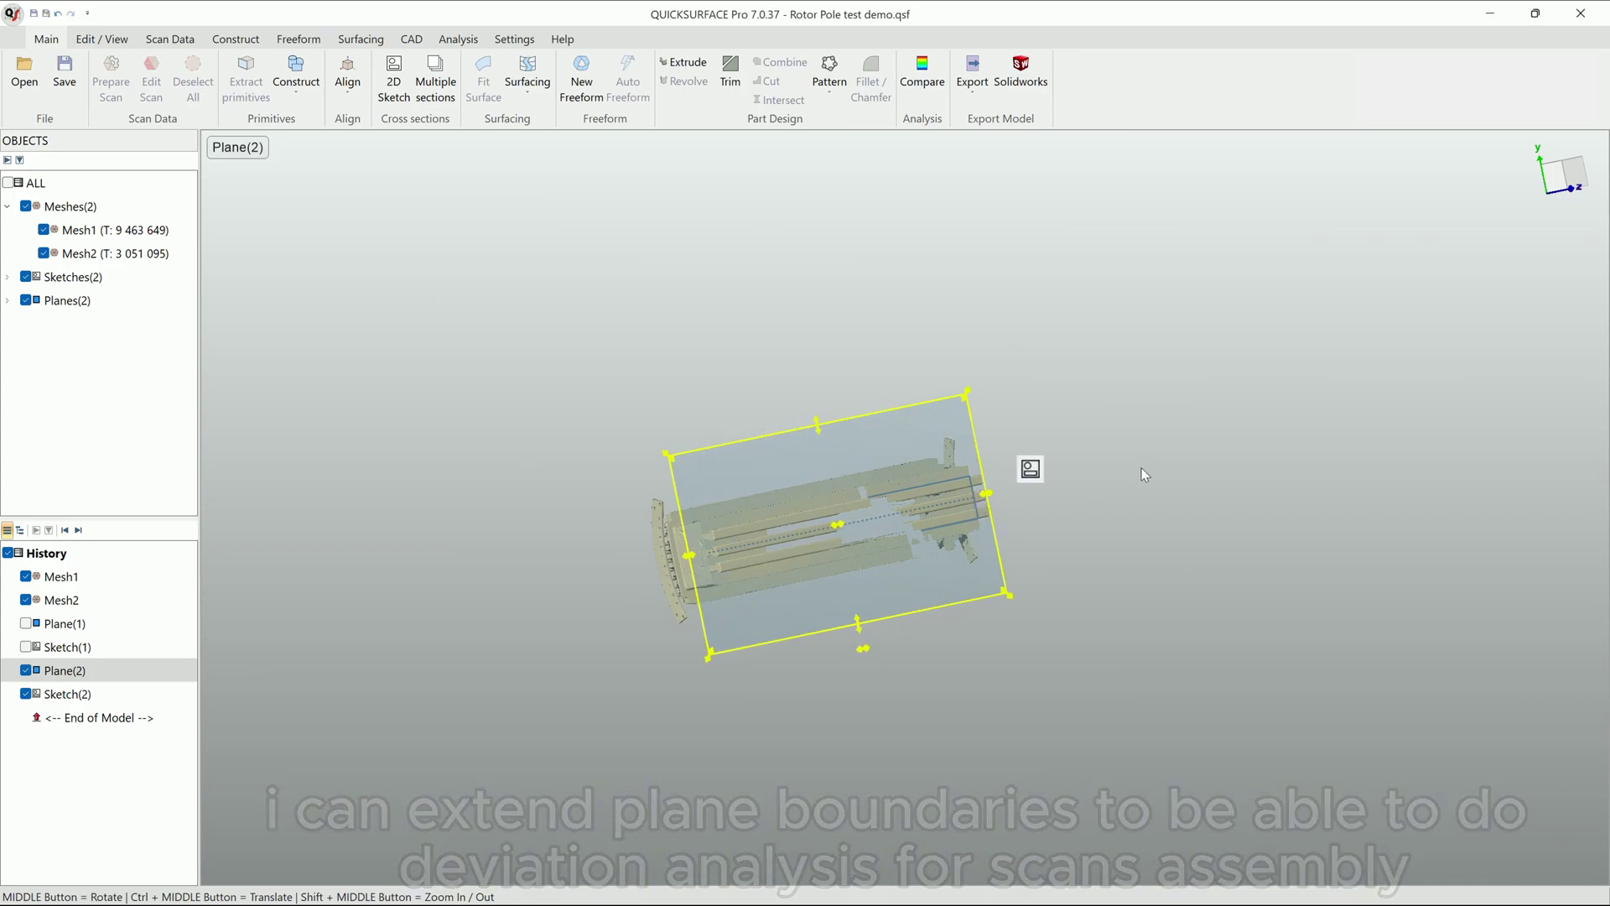
pyautogui.click(923, 78)
pyautogui.scroll(3, 877, 567)
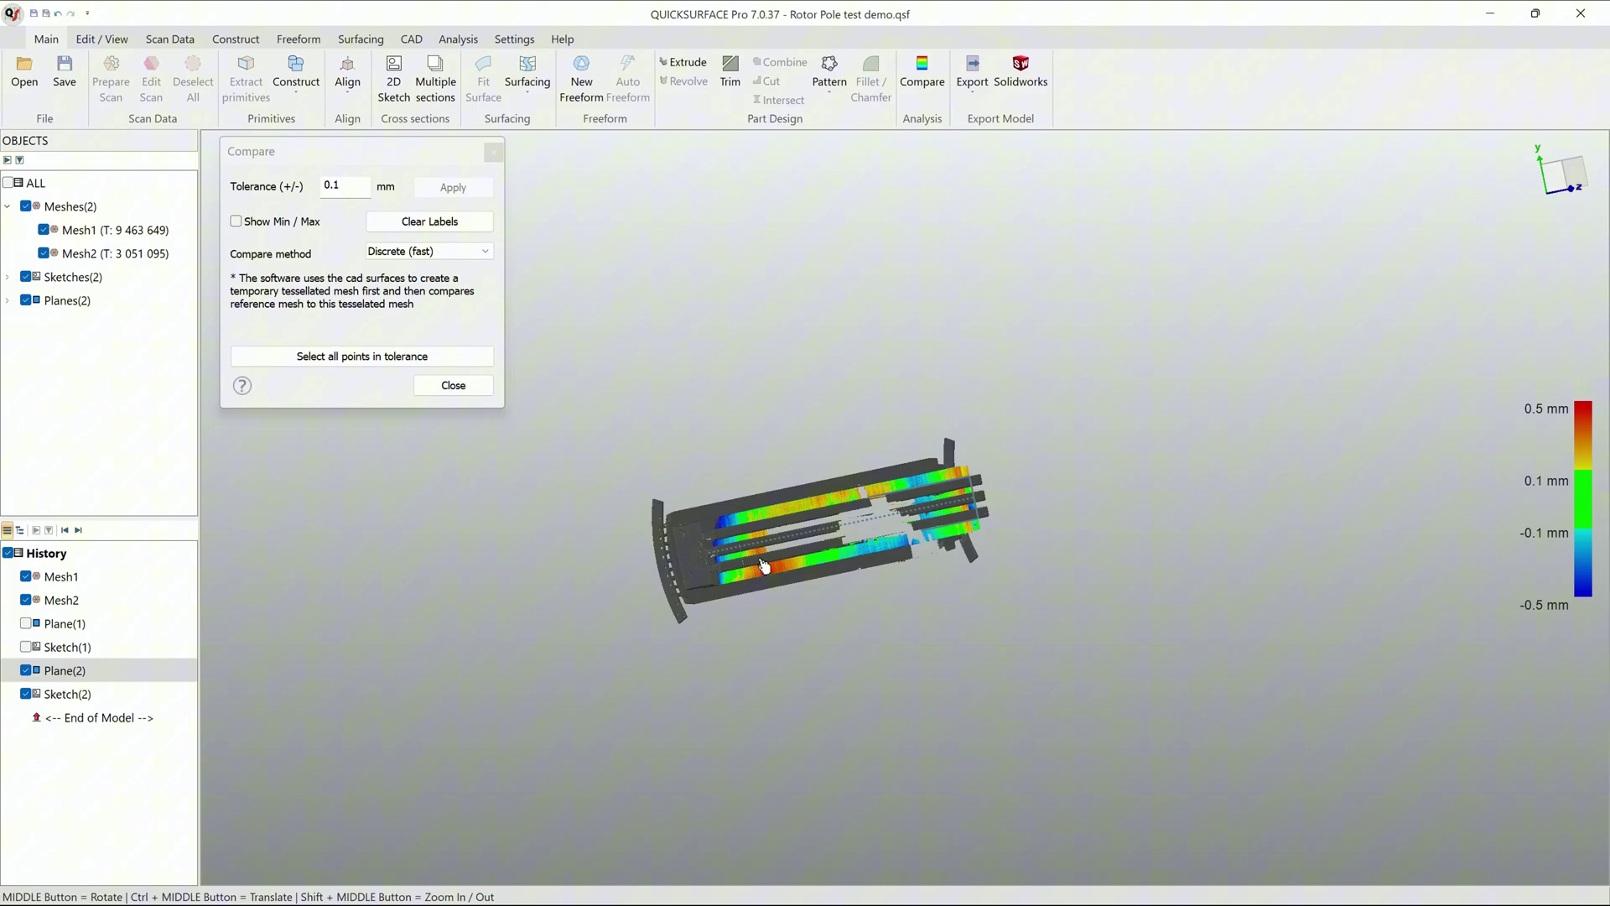
pyautogui.scroll(2, 877, 568)
# - Orbit the deviation map from front-on and another angle, reading values like −0.3418 mm
pyautogui.moveTo(876, 568); pyautogui.dragTo(635, 557, button='middle')
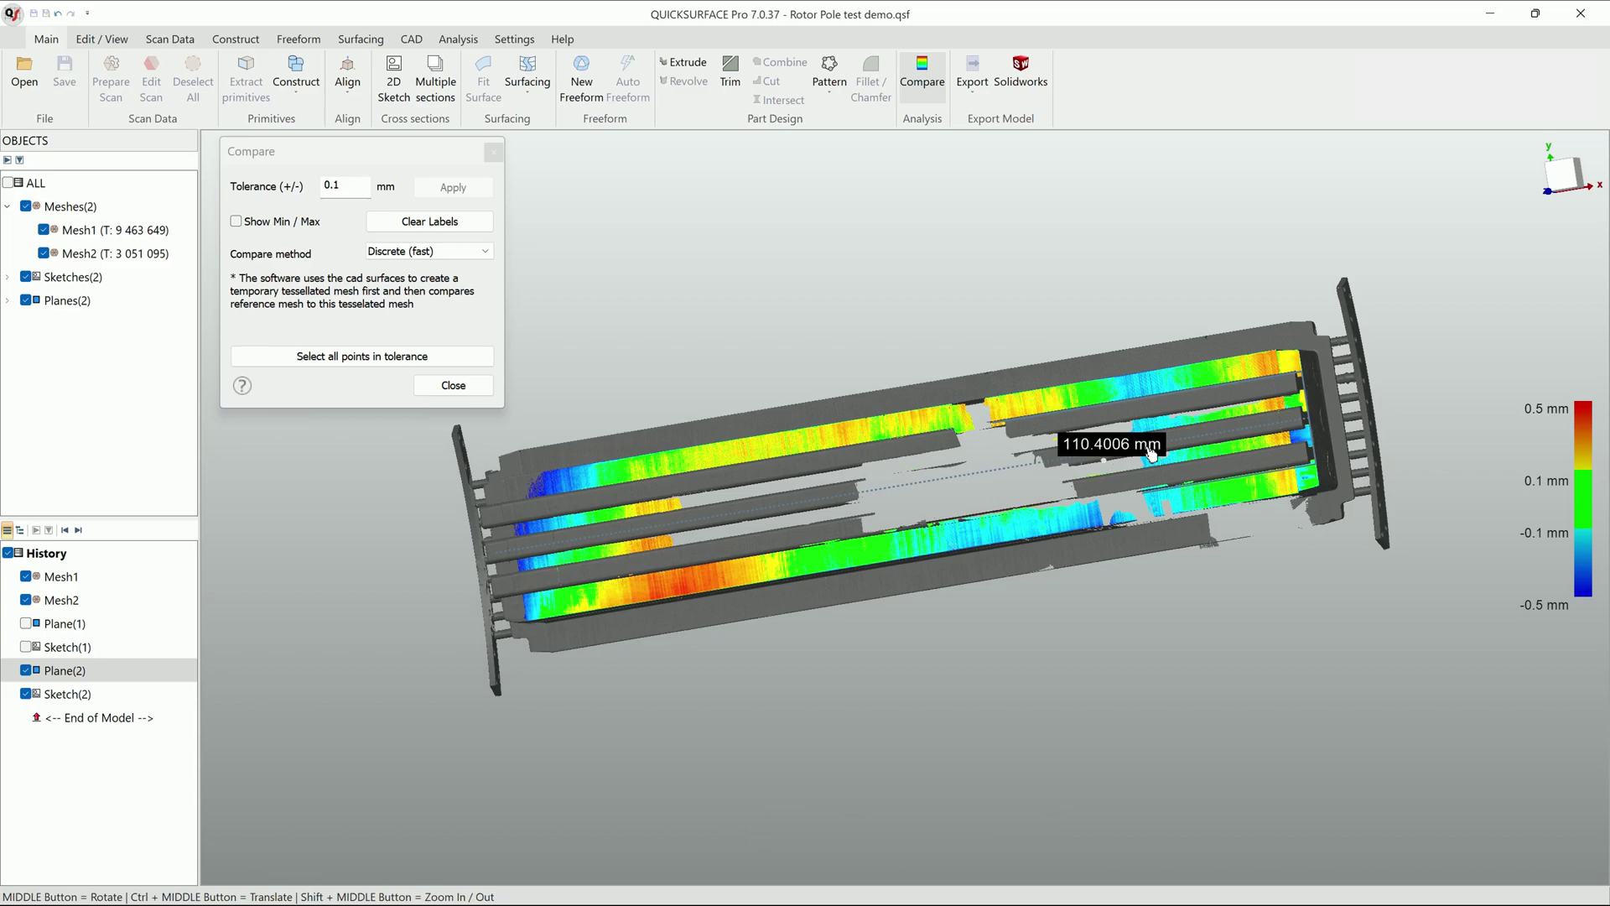
pyautogui.moveTo(1057, 441)
pyautogui.mouseDown(button='middle')
pyautogui.moveTo(879, 530)
pyautogui.moveTo(1140, 550)
pyautogui.mouseUp(button='middle')
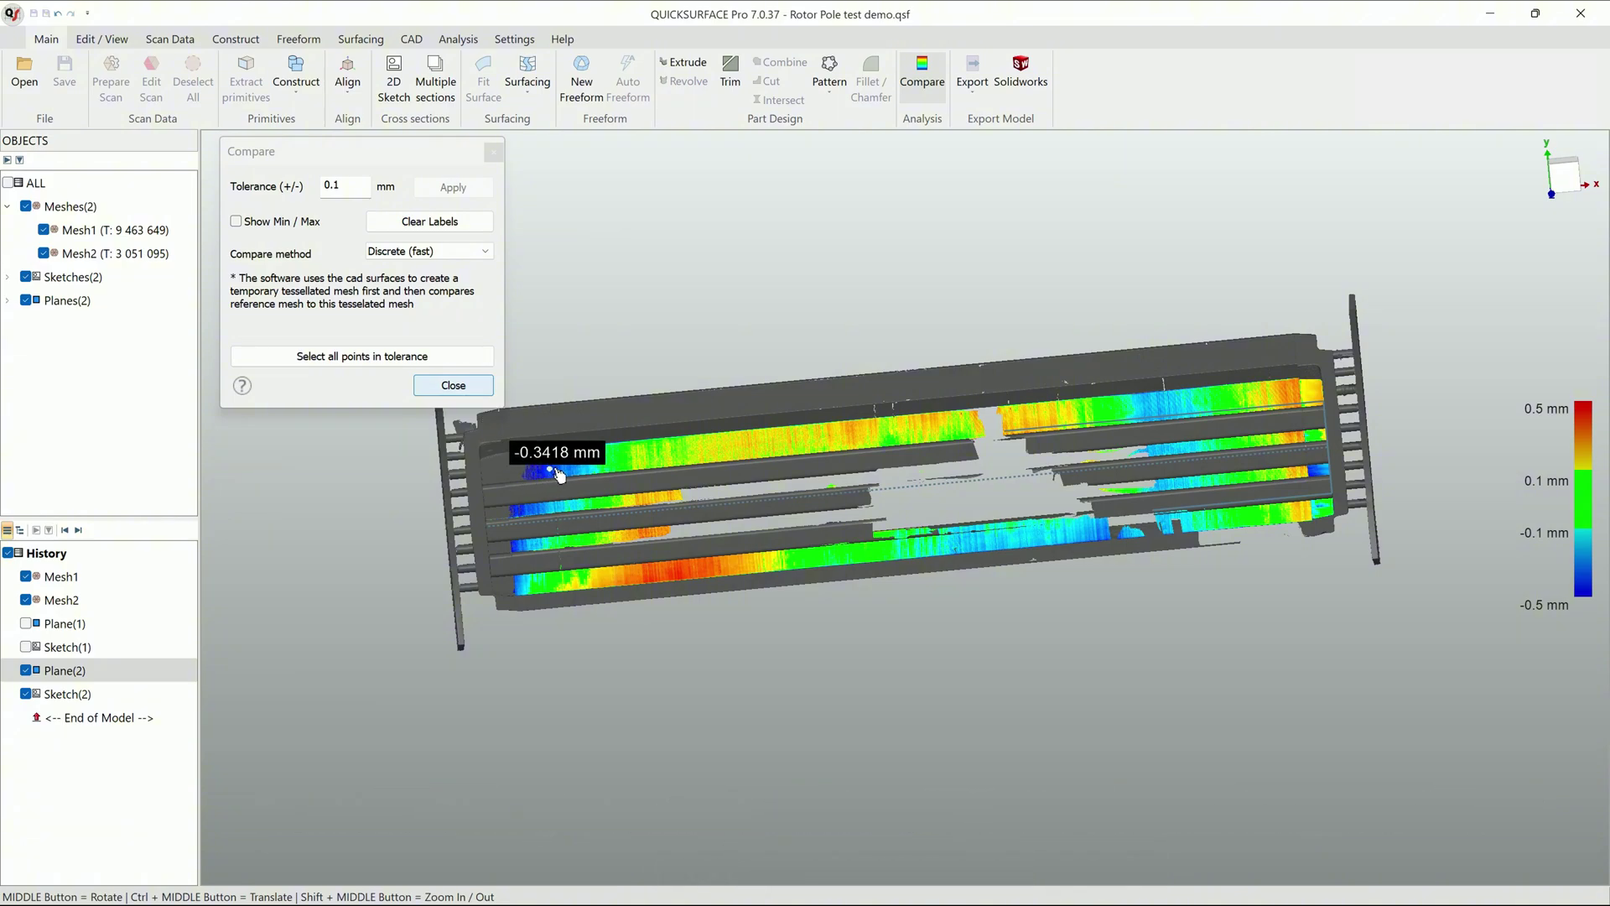
# - Close the comparison and hide Plane(2) and Sketch(2), leaving only the two scans
pyautogui.click(468, 386)
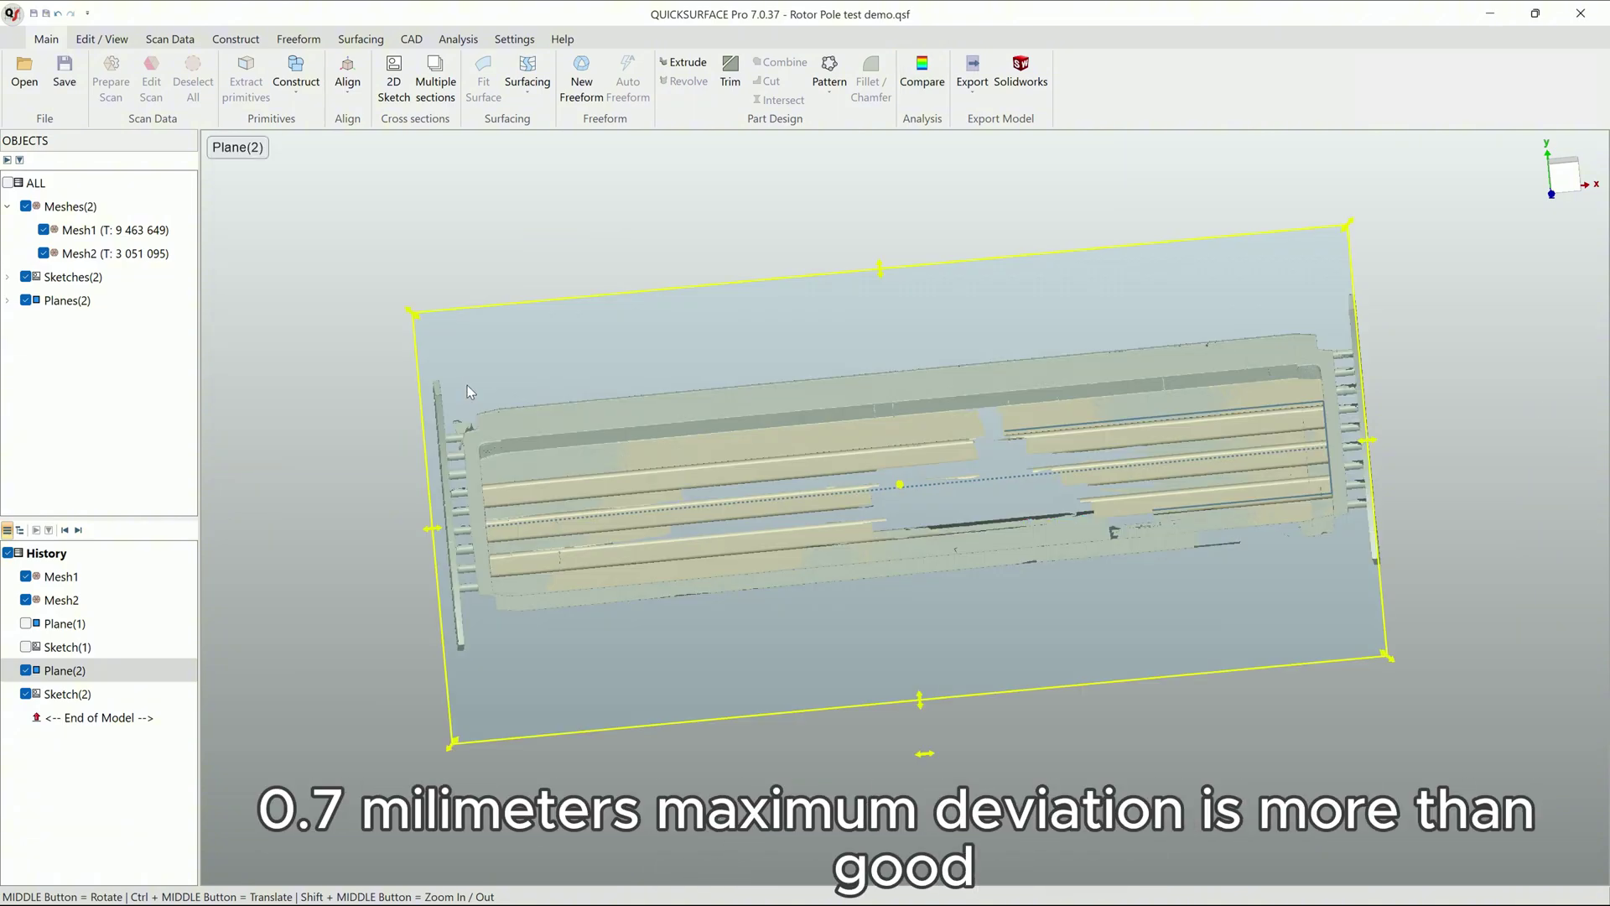
pyautogui.moveTo(1164, 473)
pyautogui.mouseDown(button='middle')
pyautogui.moveTo(743, 641)
pyautogui.moveTo(1024, 633)
pyautogui.mouseUp(button='middle')
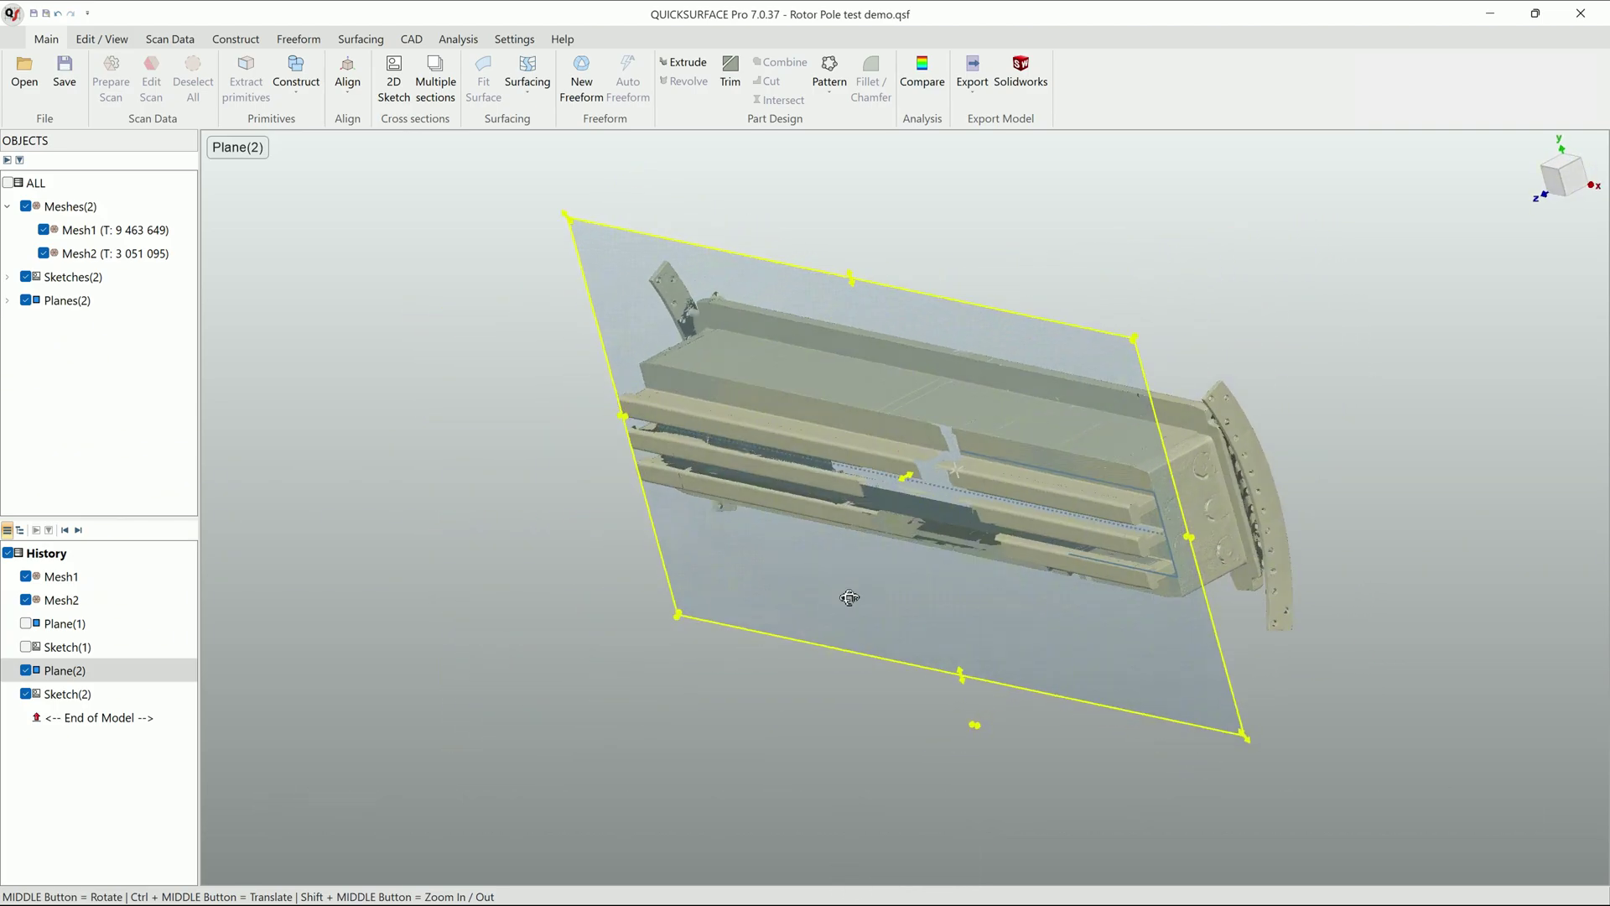
pyautogui.rightClick(1024, 625)
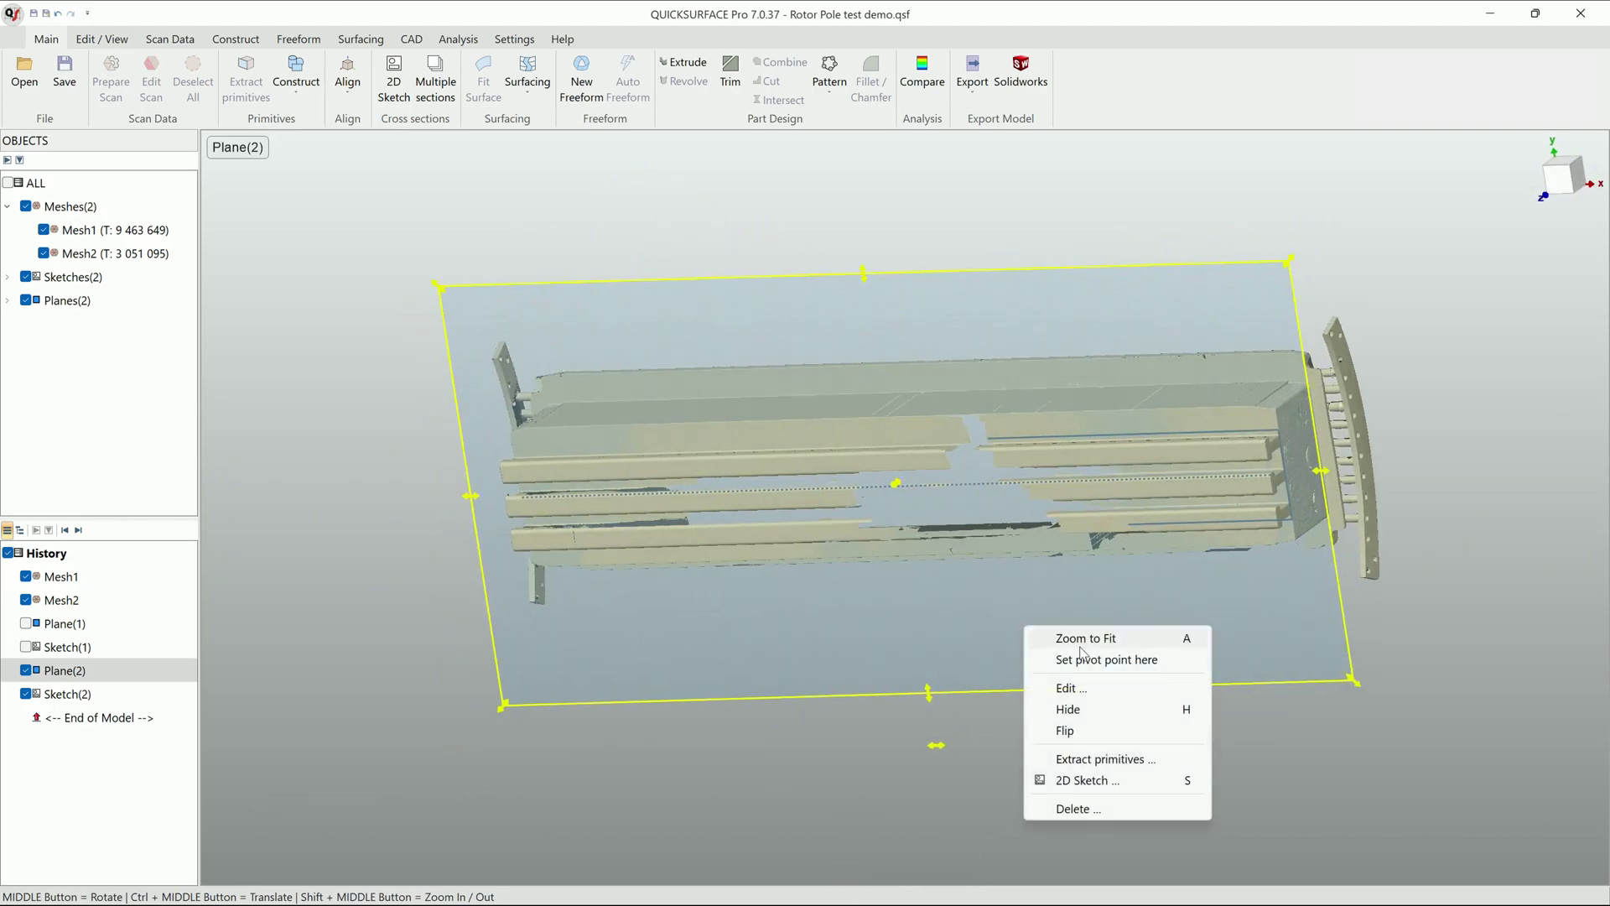
pyautogui.click(1082, 707)
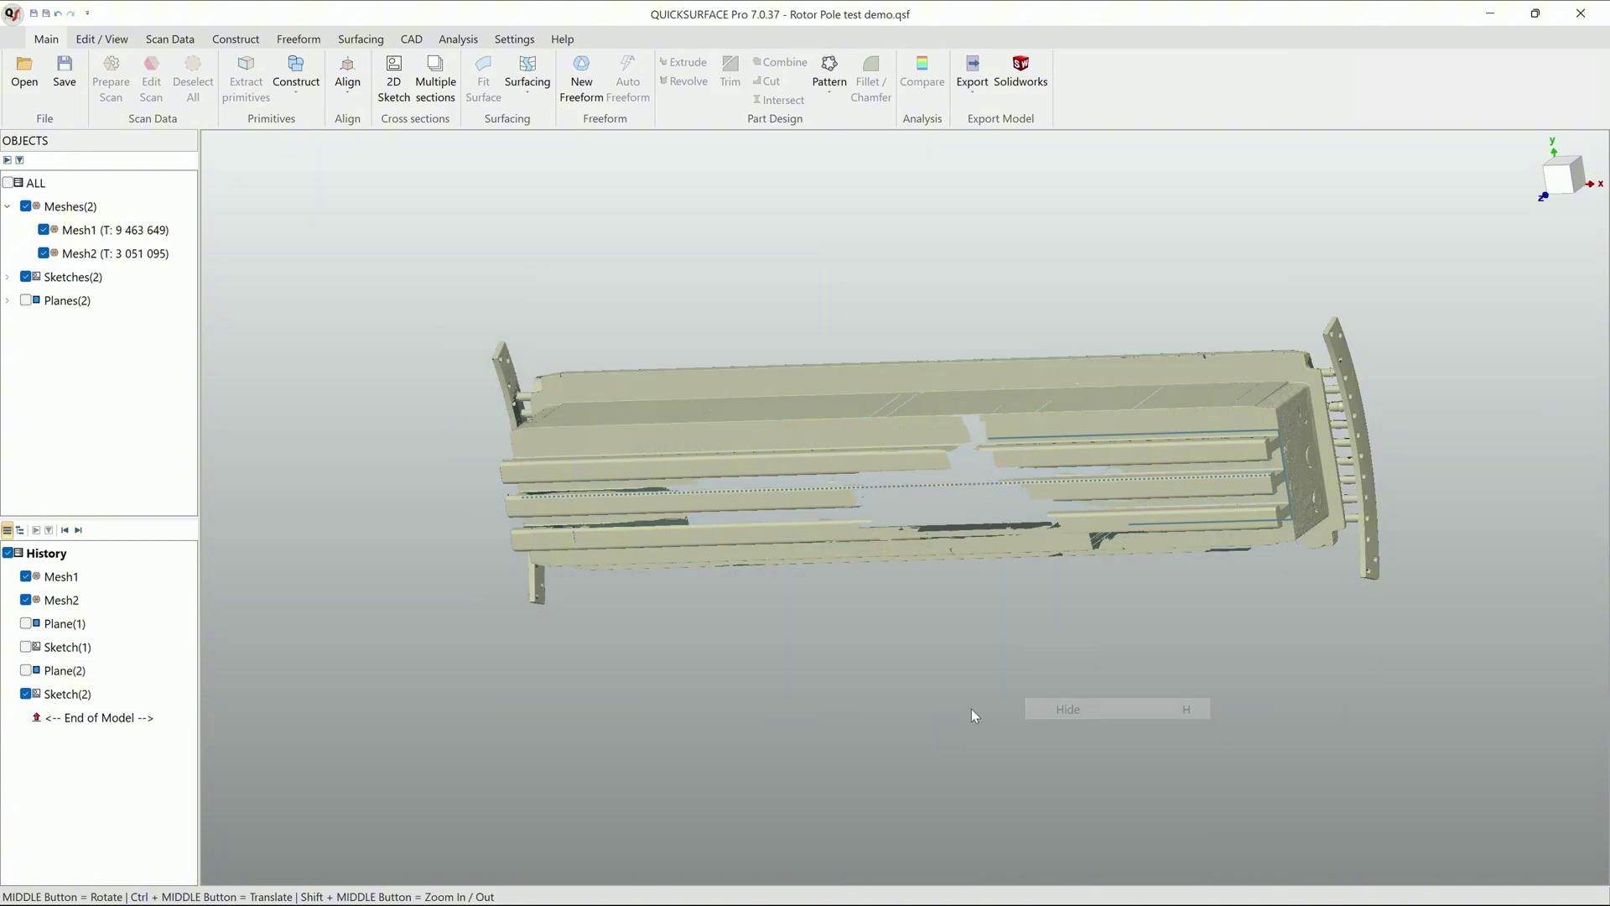
pyautogui.rightClick(973, 486)
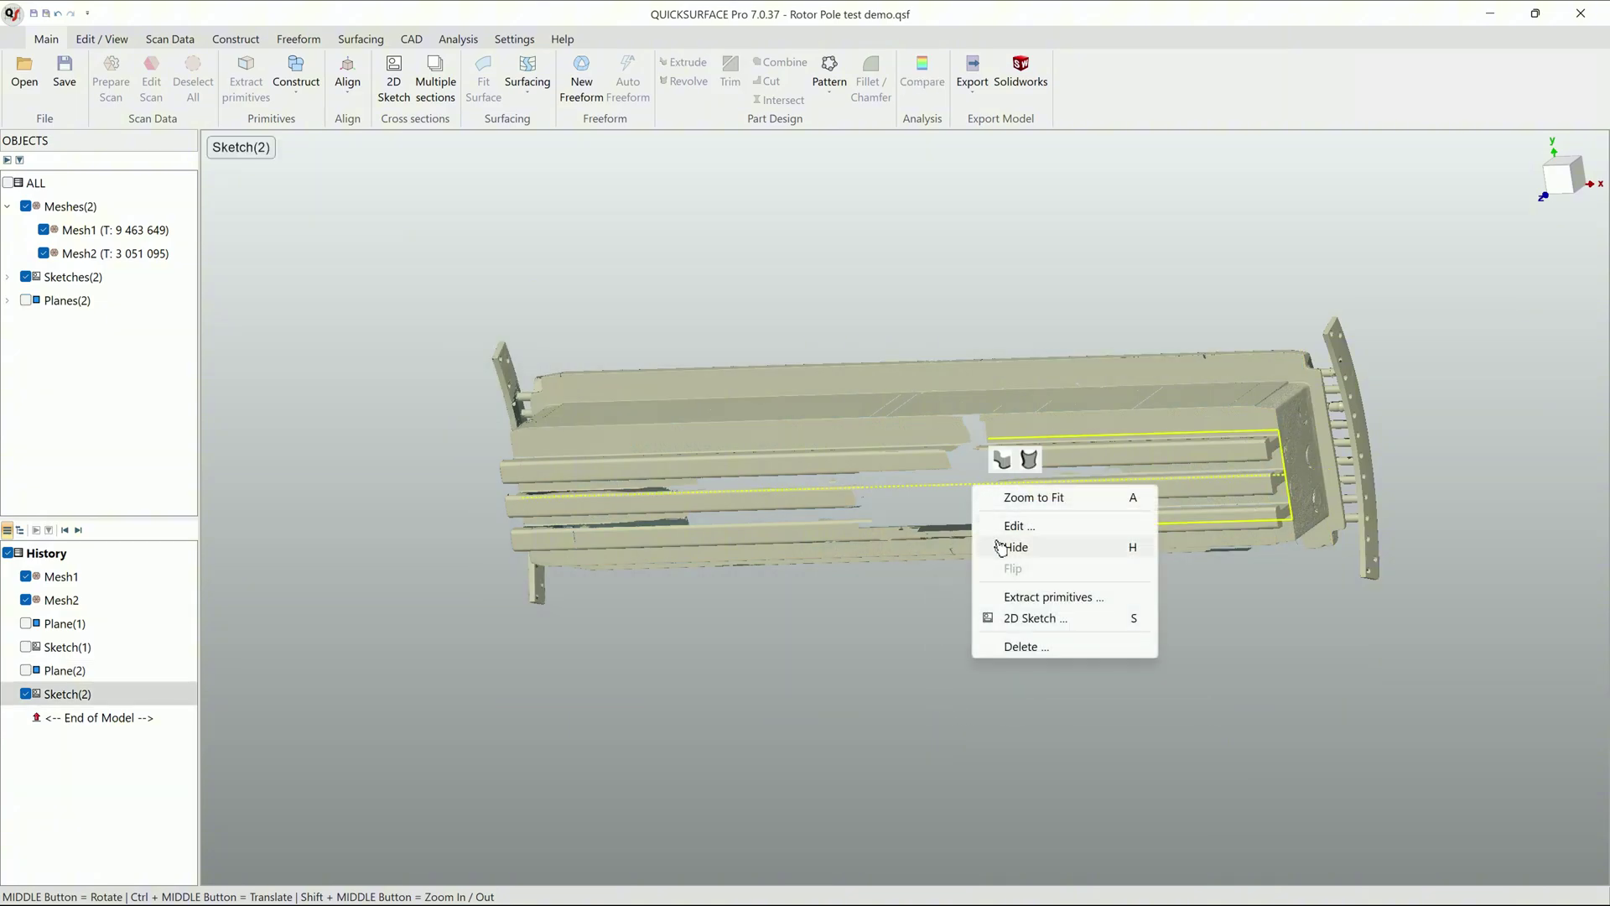
pyautogui.click(1007, 548)
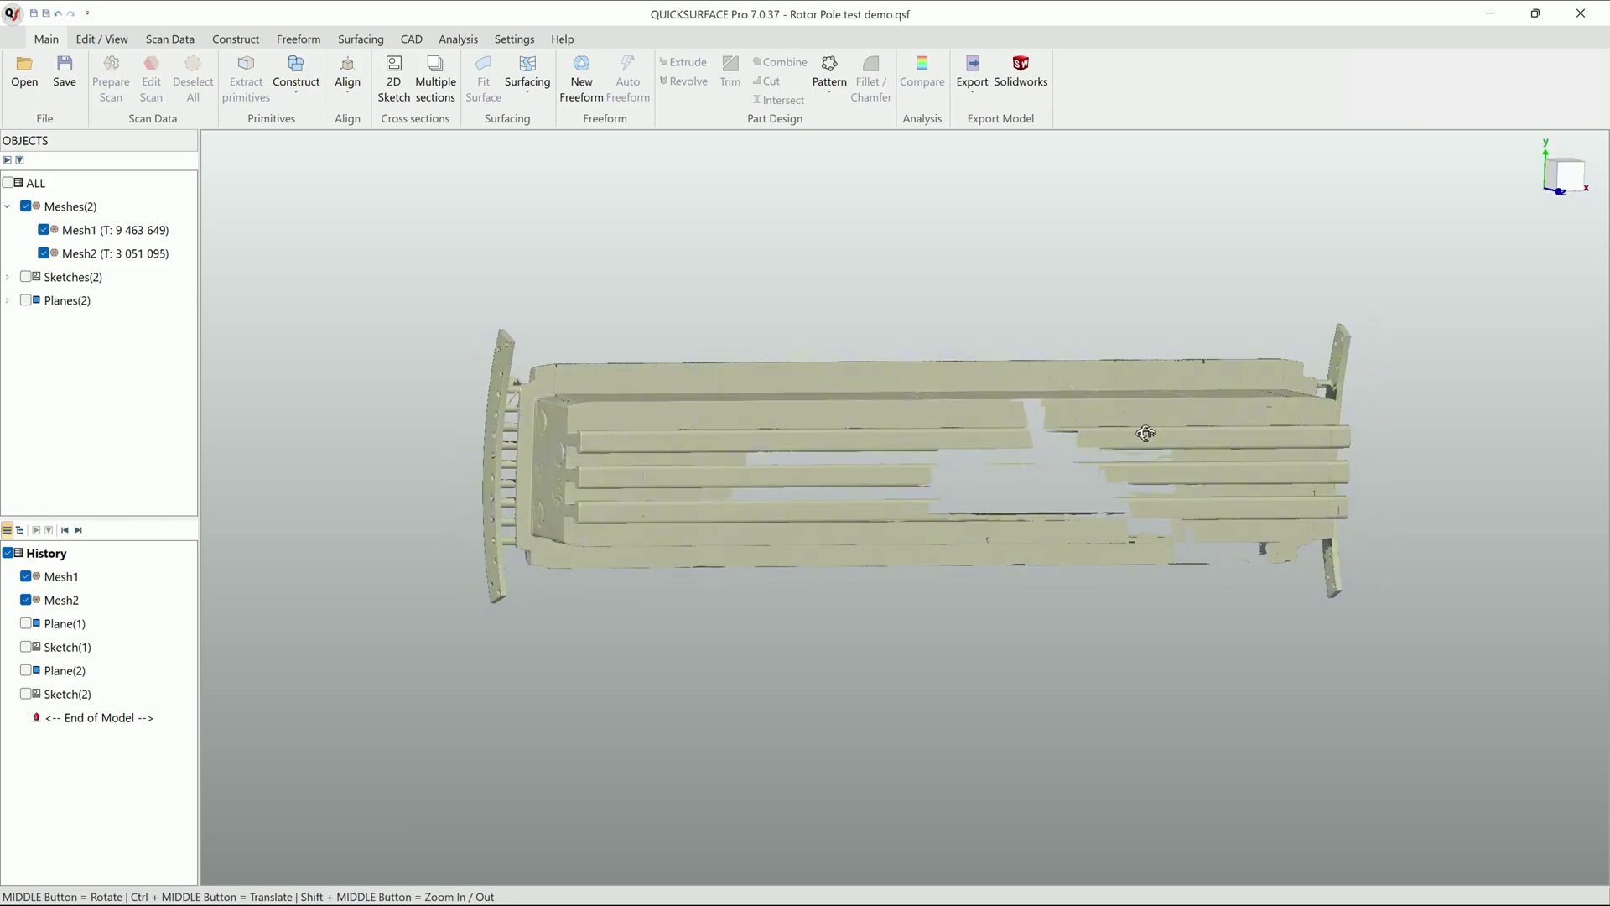
pyautogui.moveTo(798, 515); pyautogui.dragTo(569, 509, button='middle')
pyautogui.scroll(5, 636, 464)
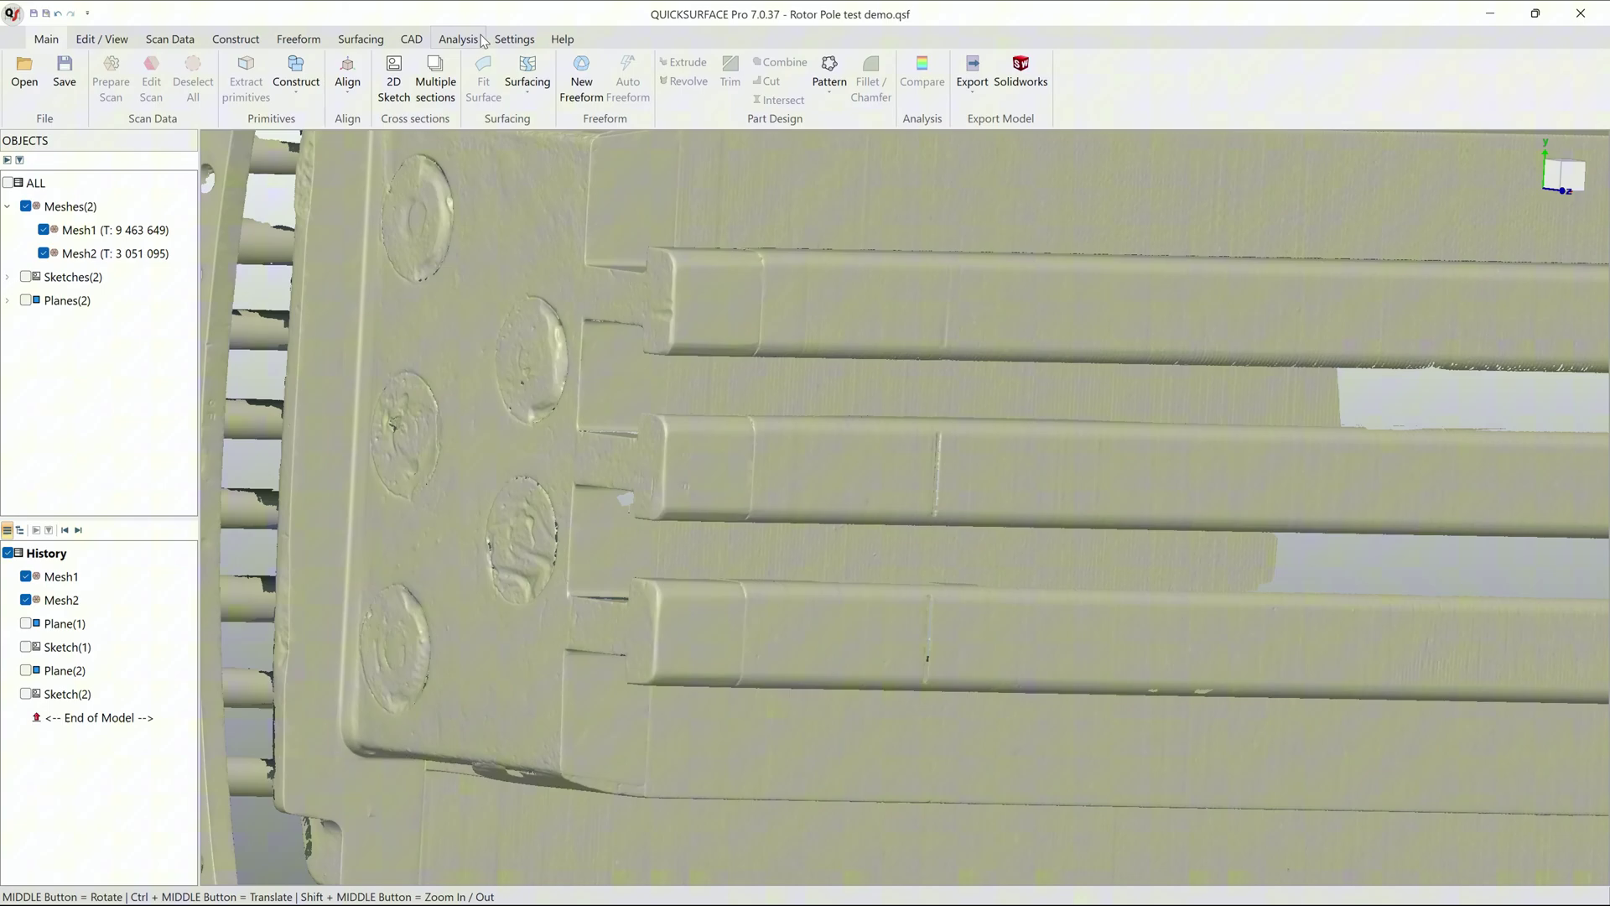
pyautogui.click(458, 40)
# - Measure the 3D distance between opposite pole ends (2800.2184 mm), then close the measure tool
pyautogui.click(25, 73)
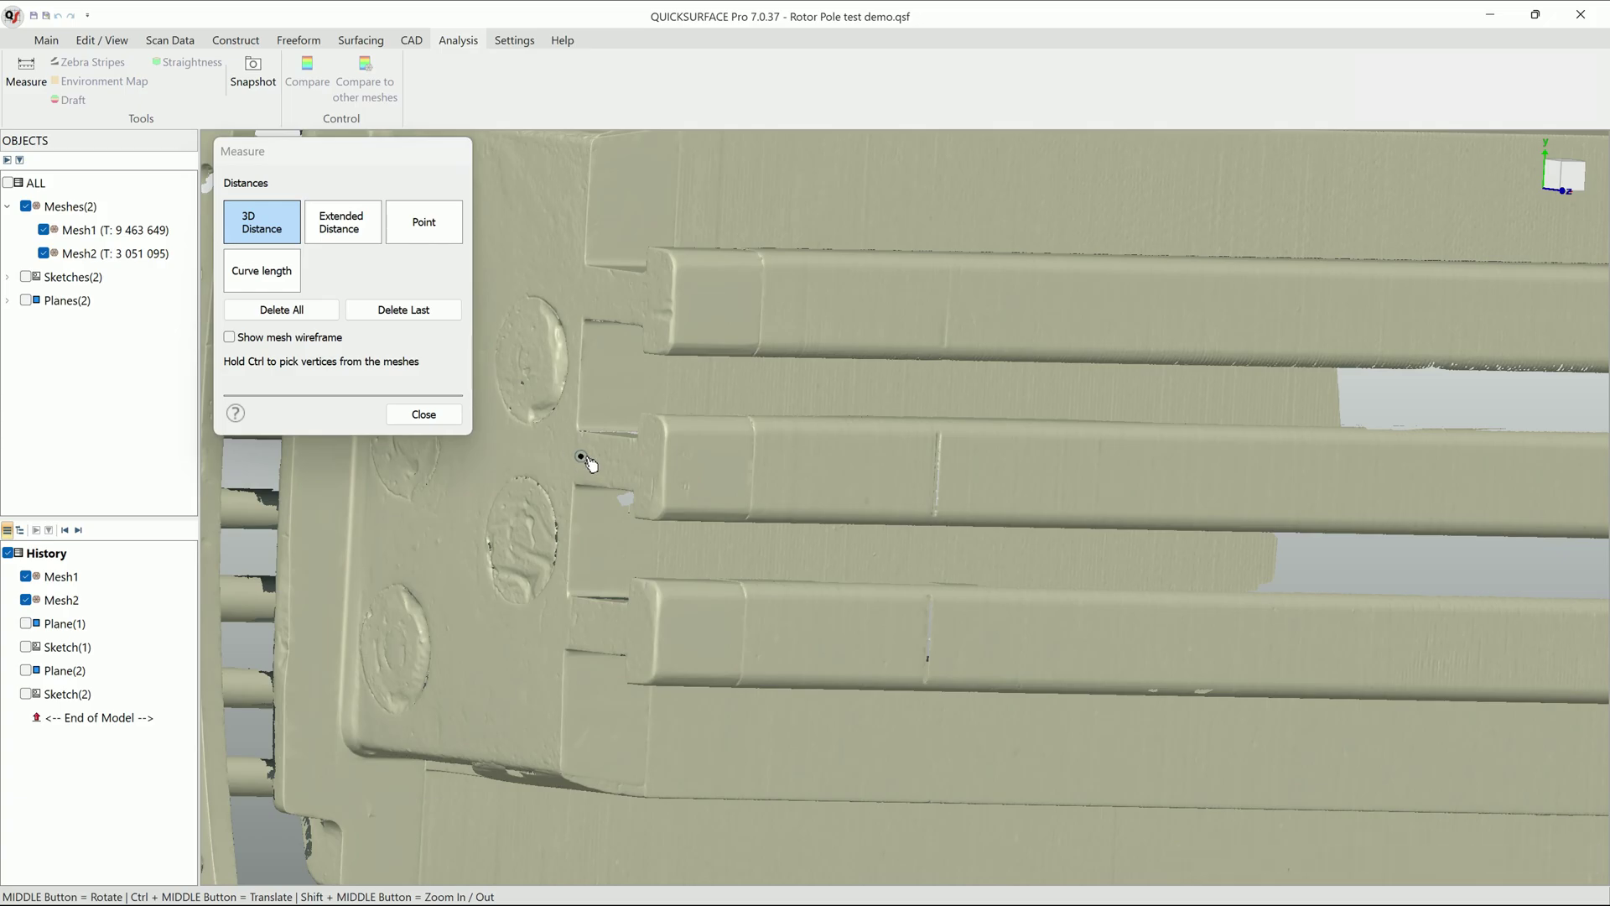
pyautogui.click(653, 470)
pyautogui.scroll(-5, 842, 493)
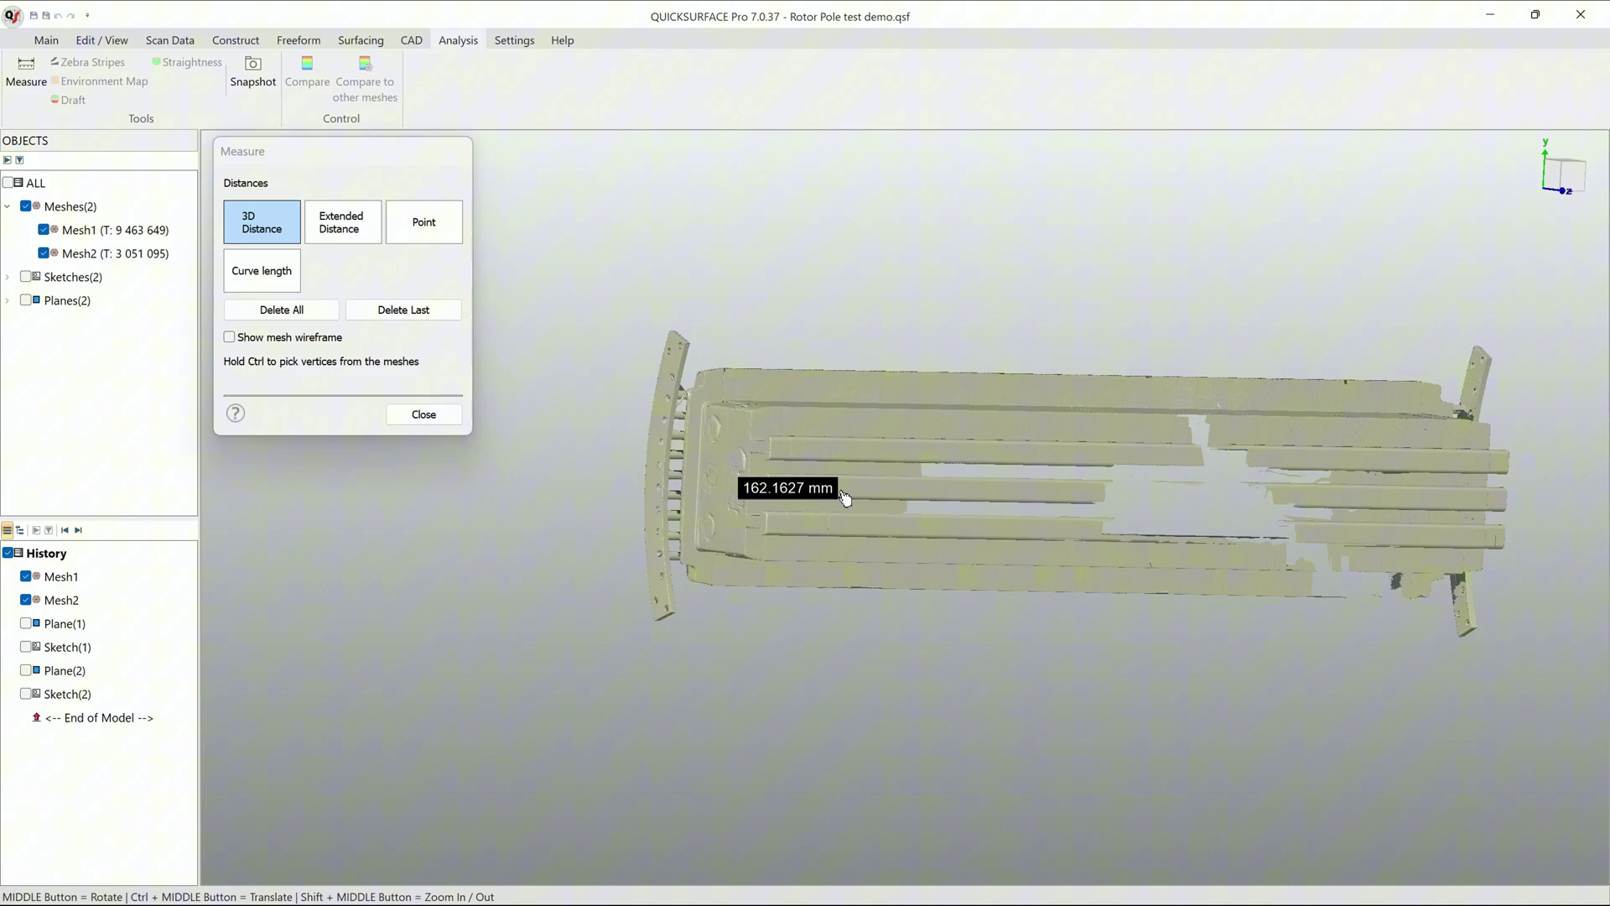
pyautogui.moveTo(841, 492); pyautogui.dragTo(1117, 483, button='middle')
pyautogui.scroll(5, 1116, 483)
pyautogui.scroll(3, 1330, 491)
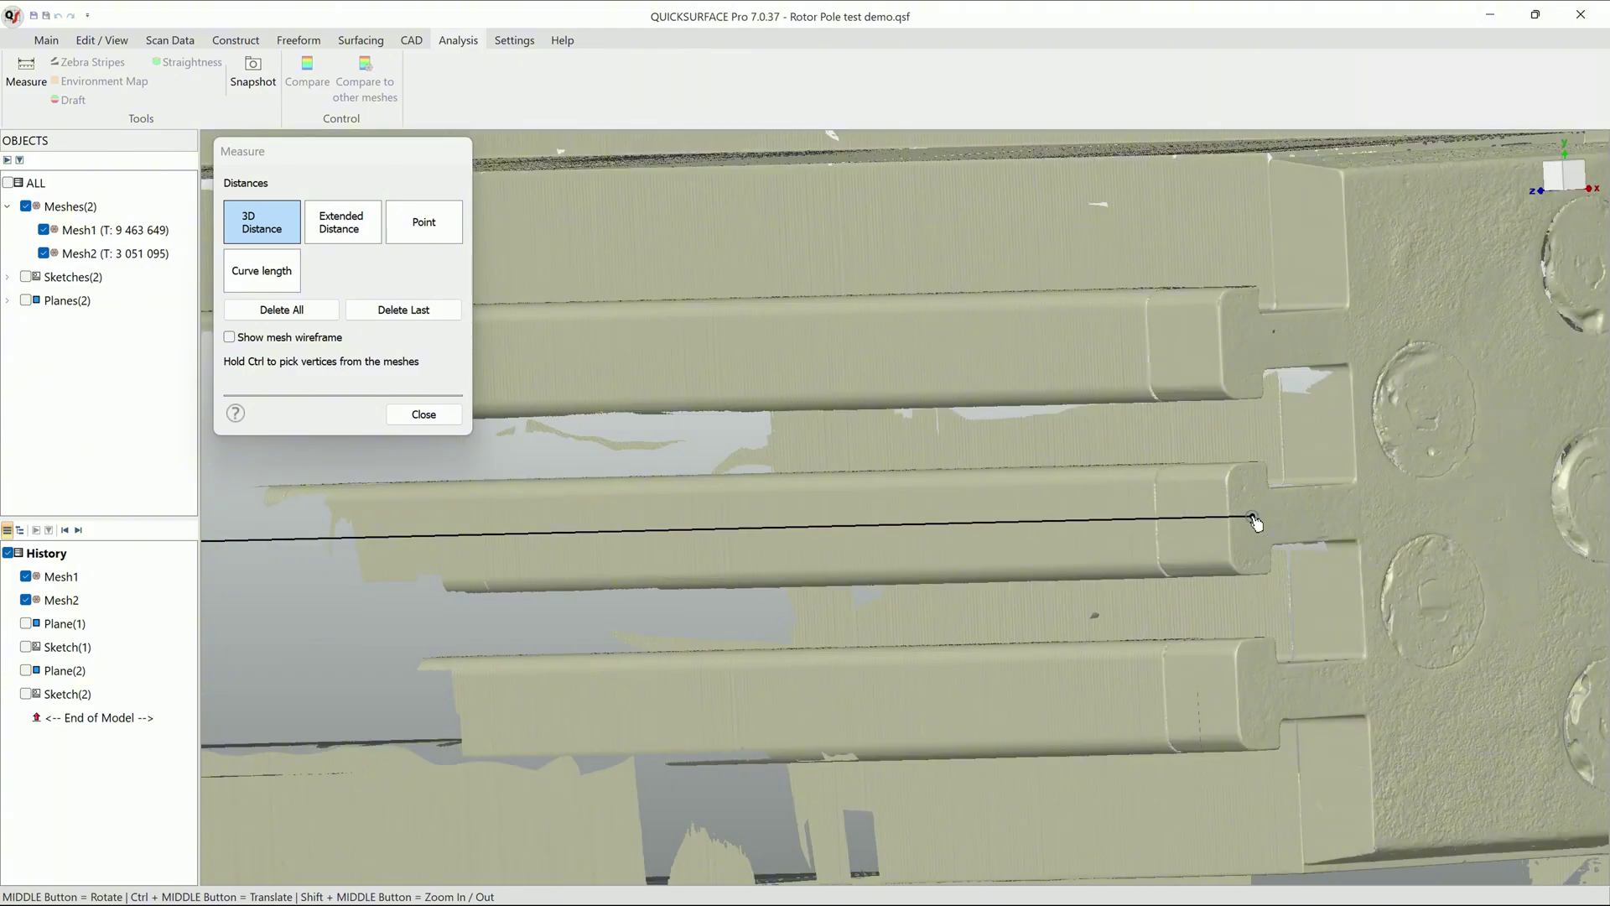
pyautogui.click(1249, 526)
pyautogui.scroll(-3, 1337, 557)
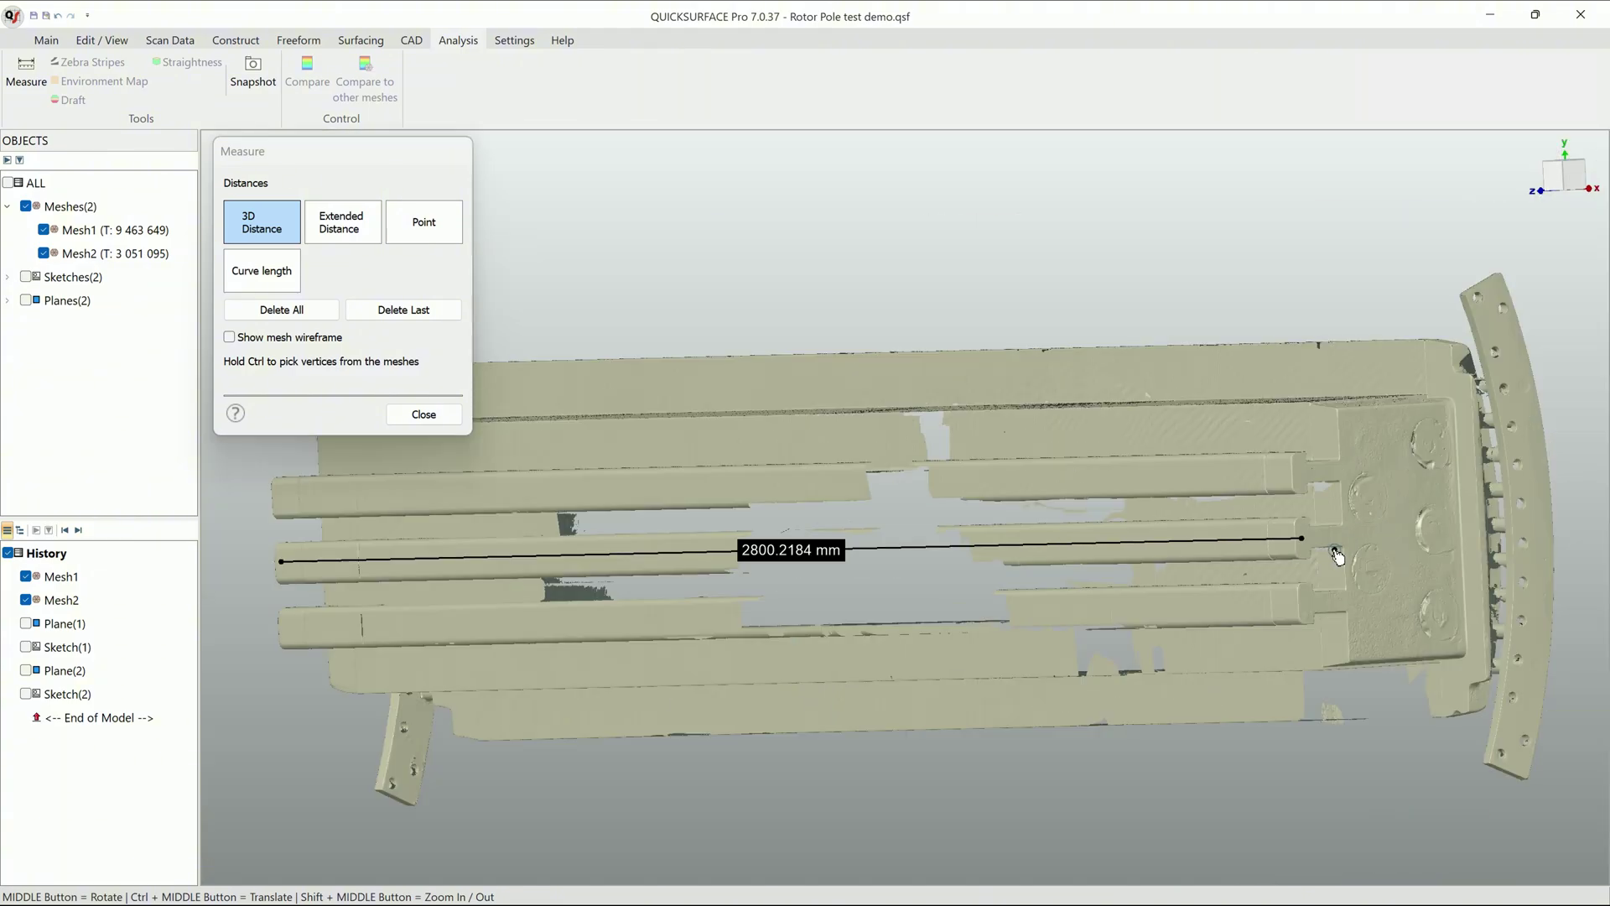
pyautogui.scroll(-2, 1337, 558)
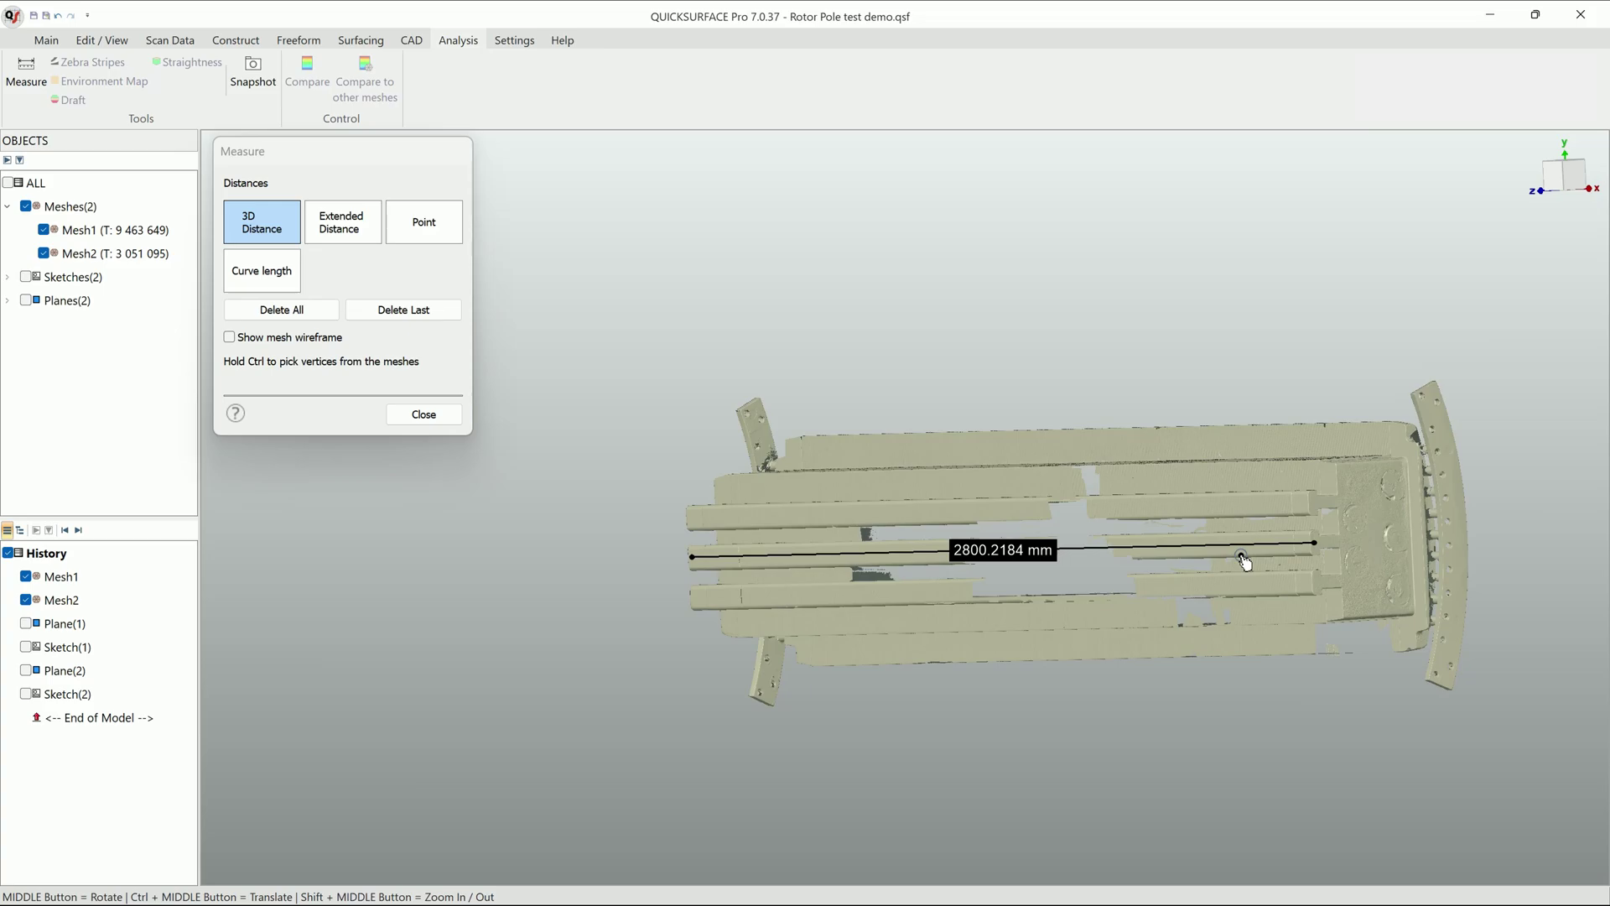
pyautogui.click(434, 417)
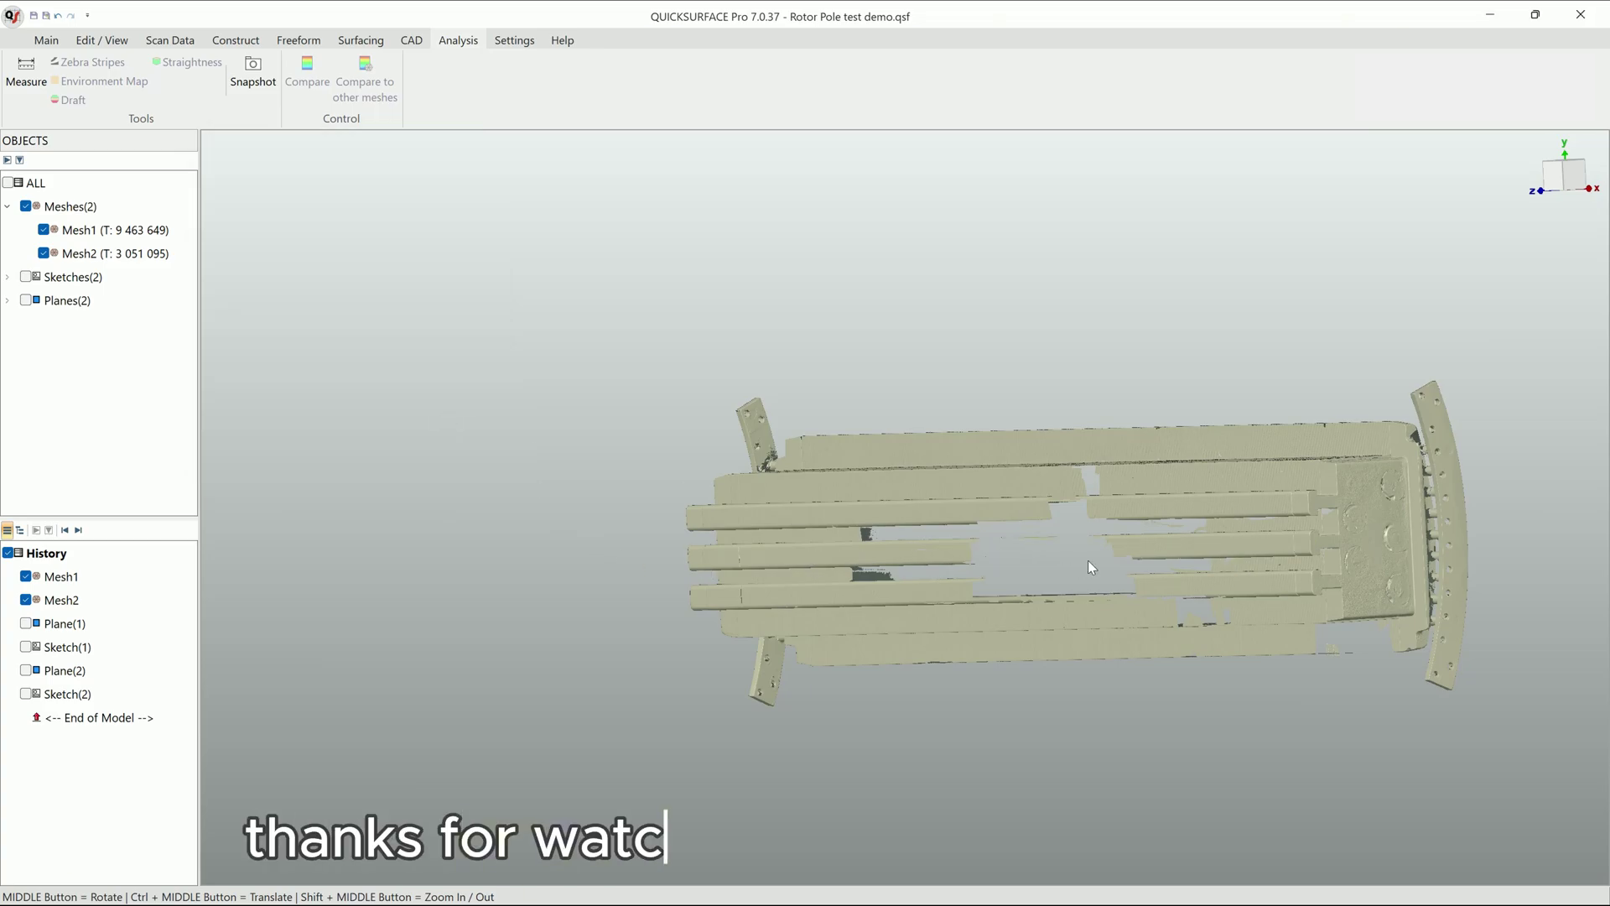
pyautogui.moveTo(1089, 563); pyautogui.dragTo(1353, 535, button='middle')
pyautogui.scroll(-3, 1344, 581)
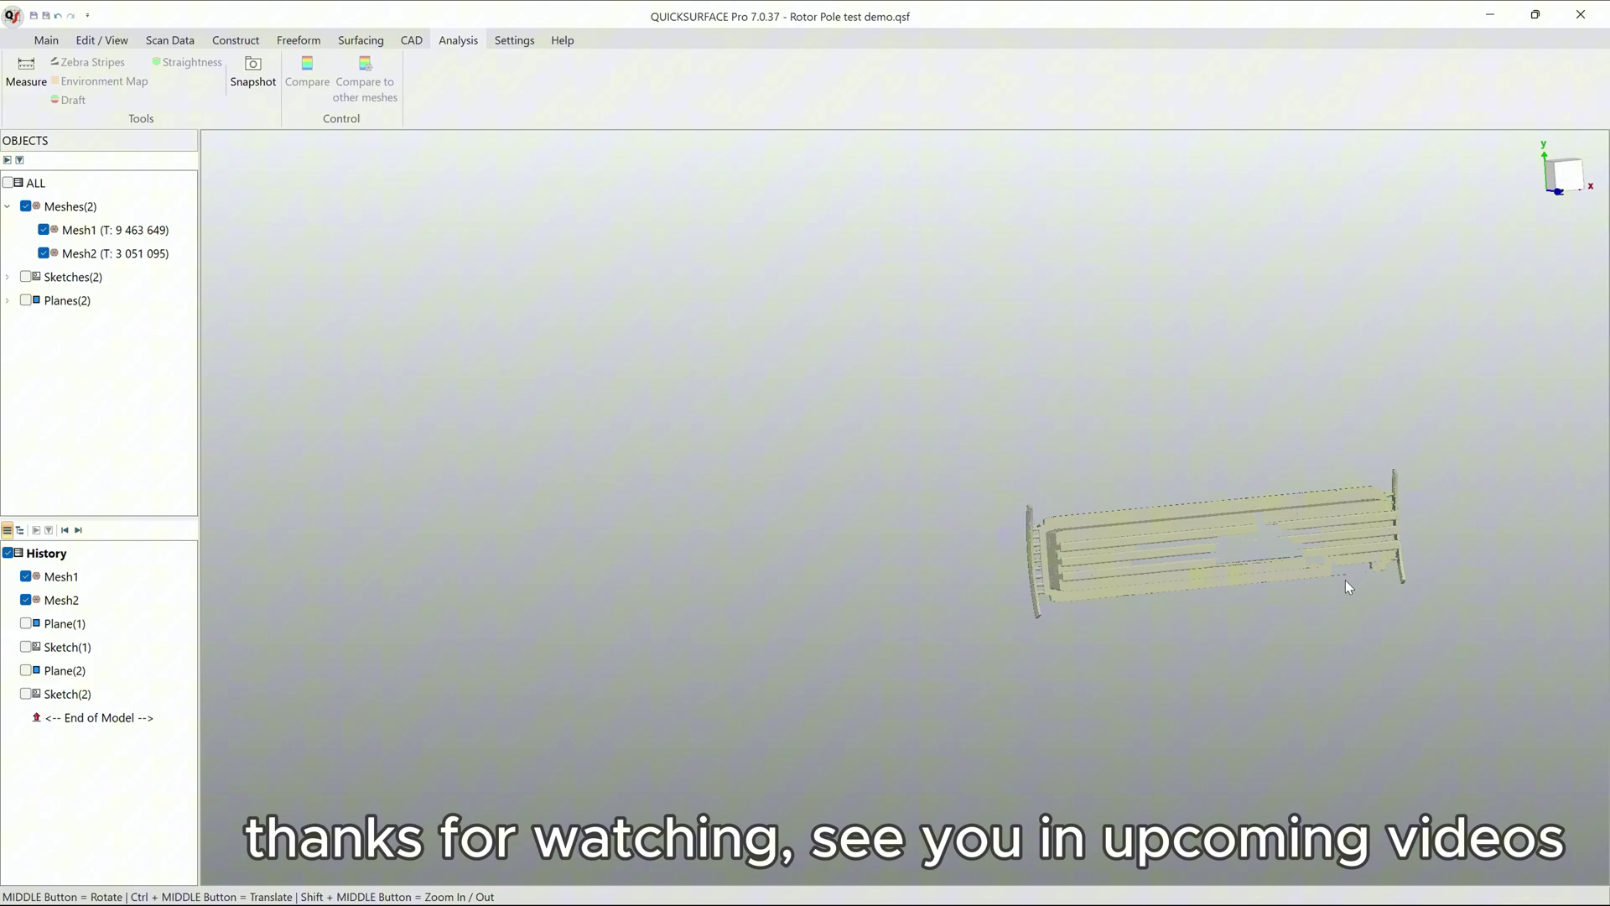